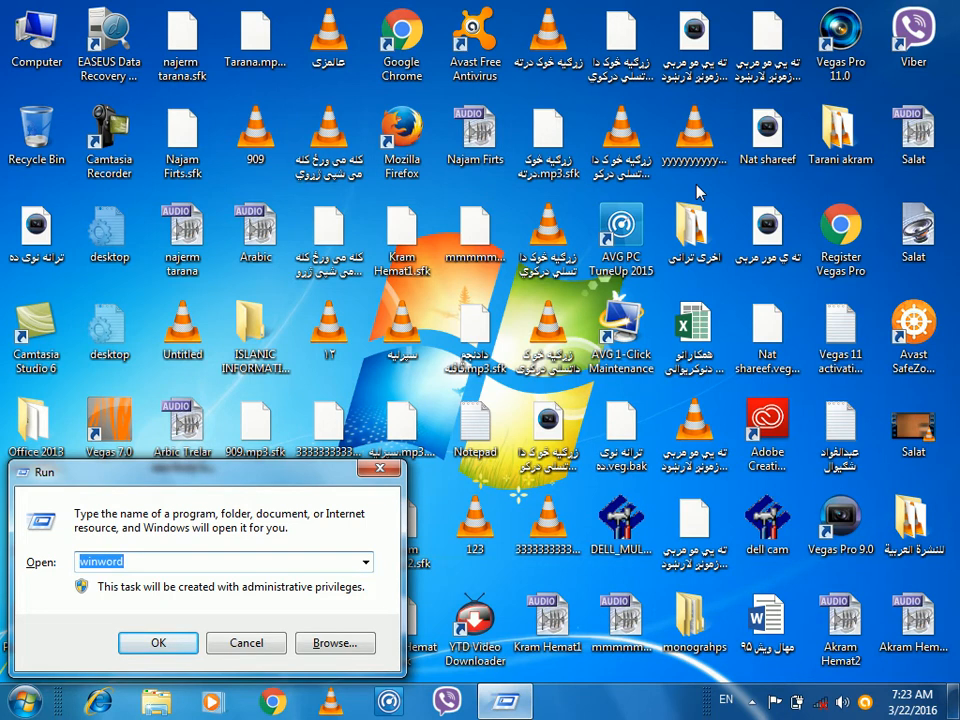
- Launch Excel and create a blank workbook
{"action": "key", "text": "Return"}
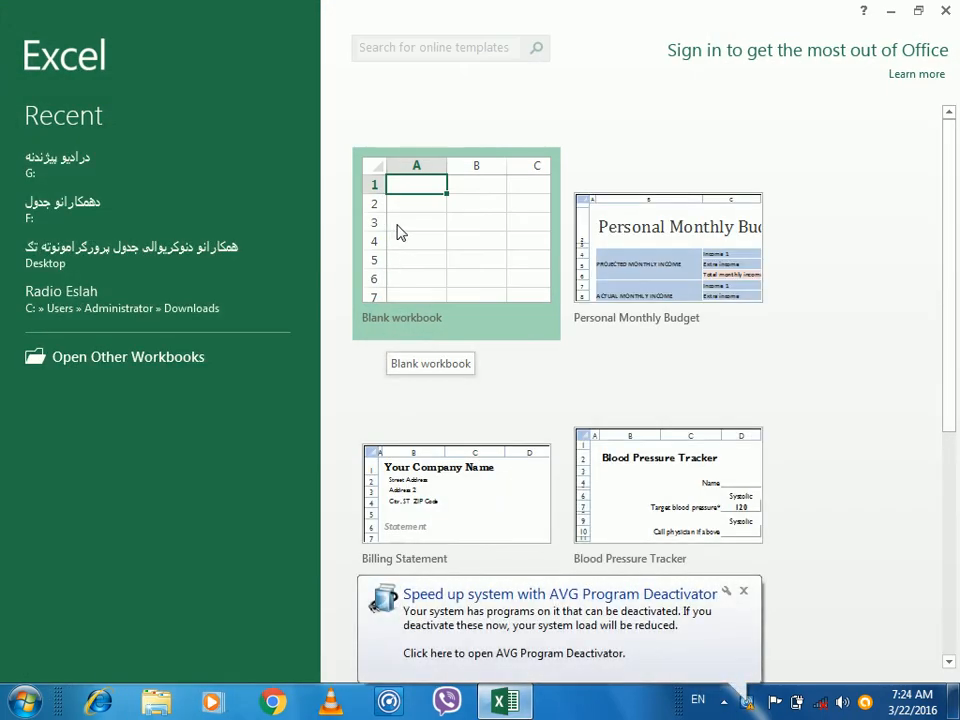
{"action": "left_click", "coordinate": [396, 228]}
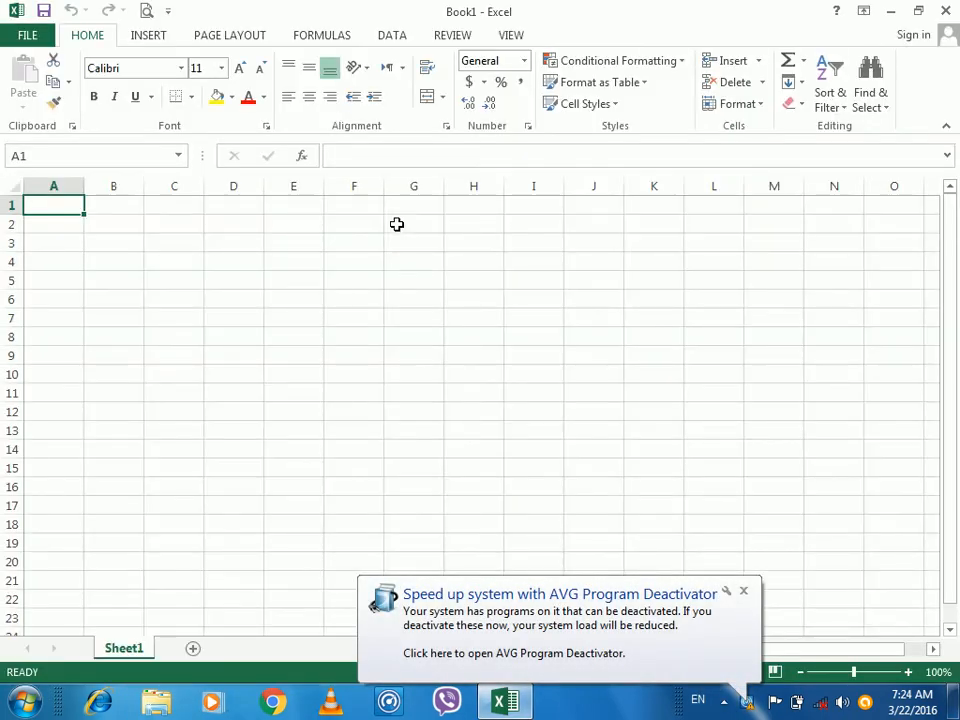
{"action": "left_click", "coordinate": [46, 37]}
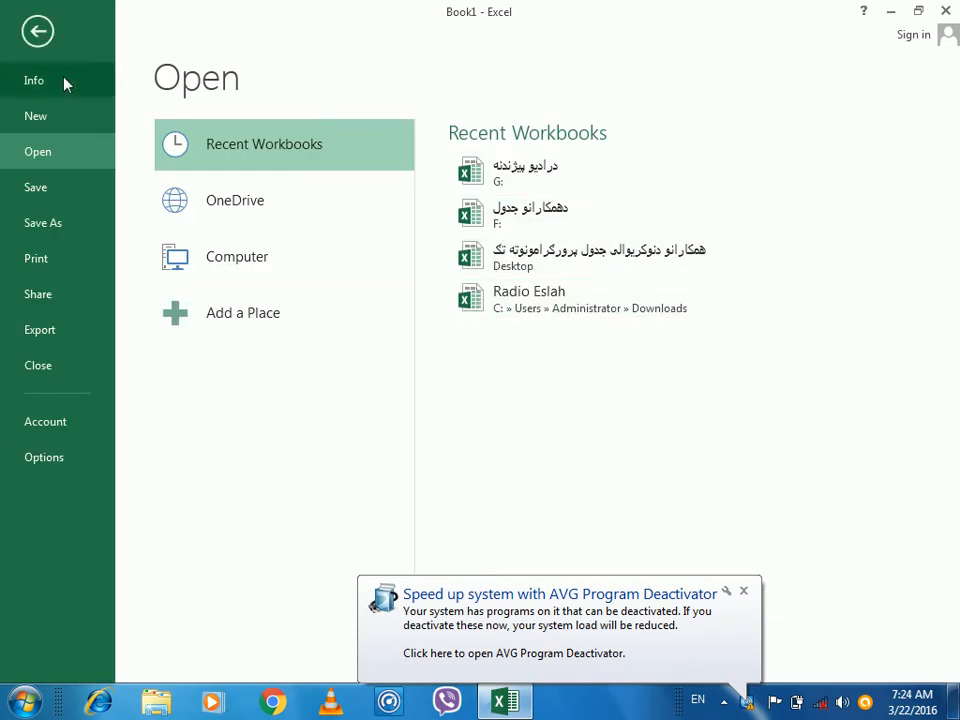
{"action": "left_click", "coordinate": [36, 33]}
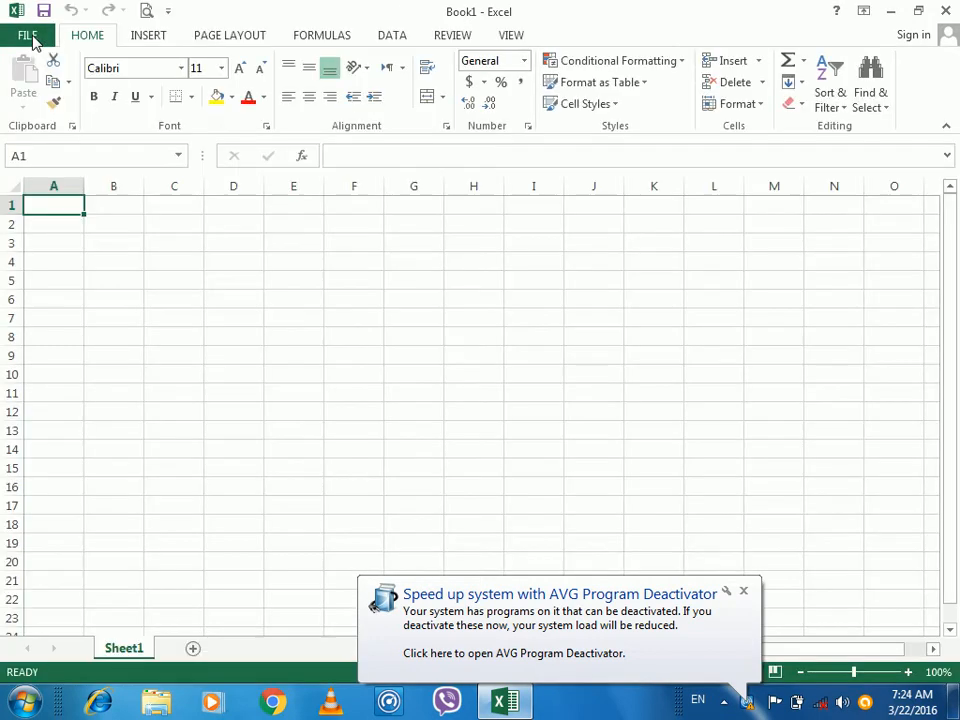
- Enter the sample text dsfsd in cell E7 and copy that cell
{"action": "left_click", "coordinate": [313, 312]}
{"action": "type", "text": "dsfsd"}
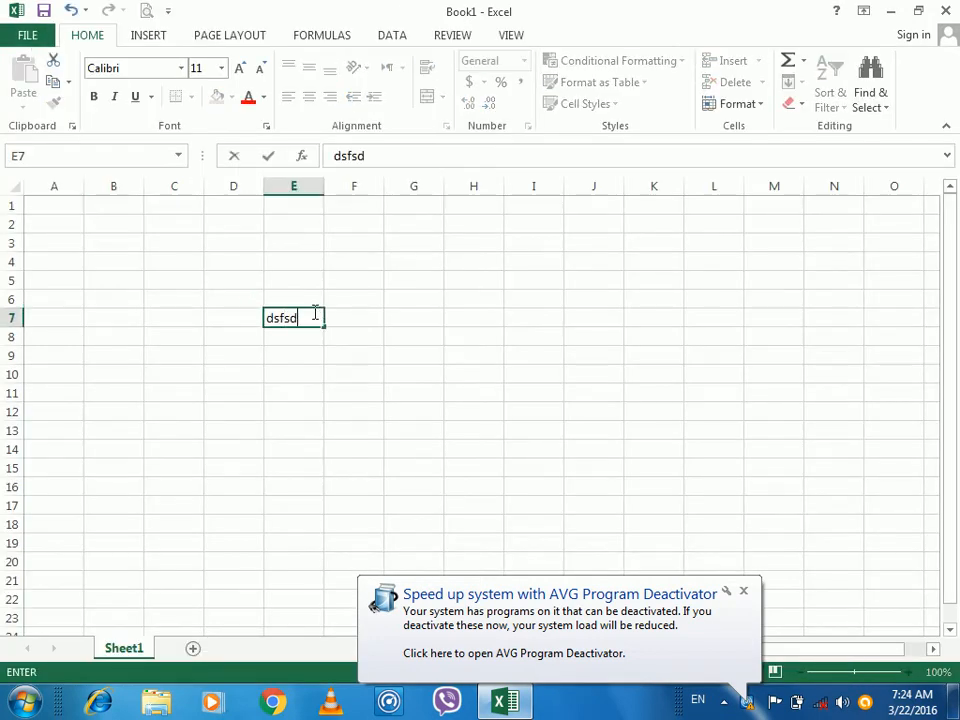
{"action": "left_click", "coordinate": [260, 304]}
{"action": "left_click", "coordinate": [270, 315]}
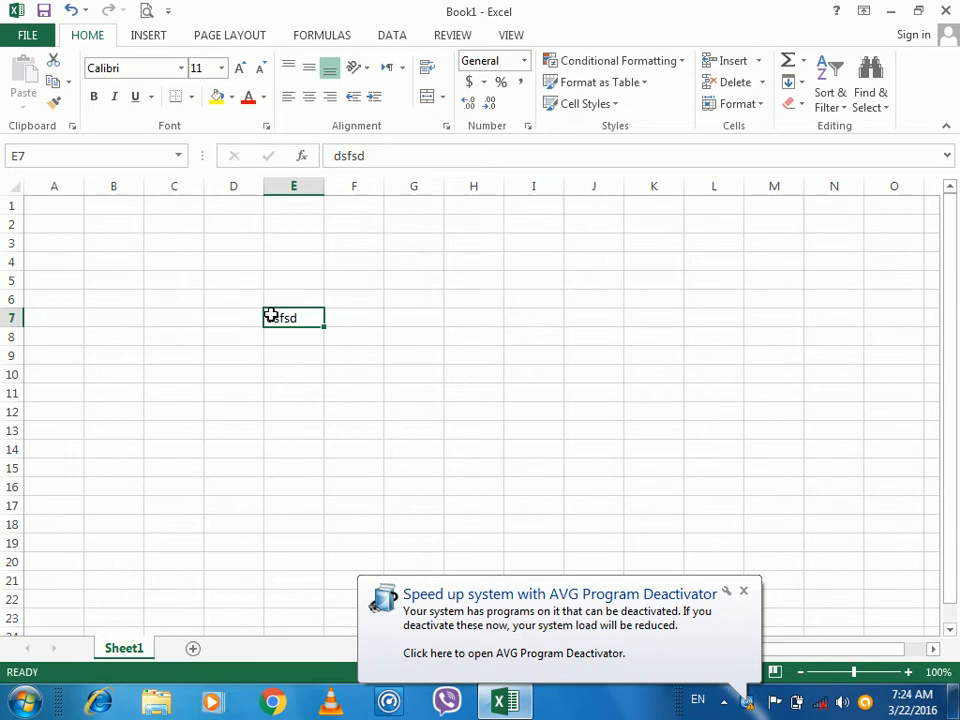
{"action": "left_click", "coordinate": [47, 60]}
- Review the Paste Special options for cell C5, including Validation, All using Source theme, Values and number formats, and Values, without pasting
{"action": "left_click", "coordinate": [156, 274]}
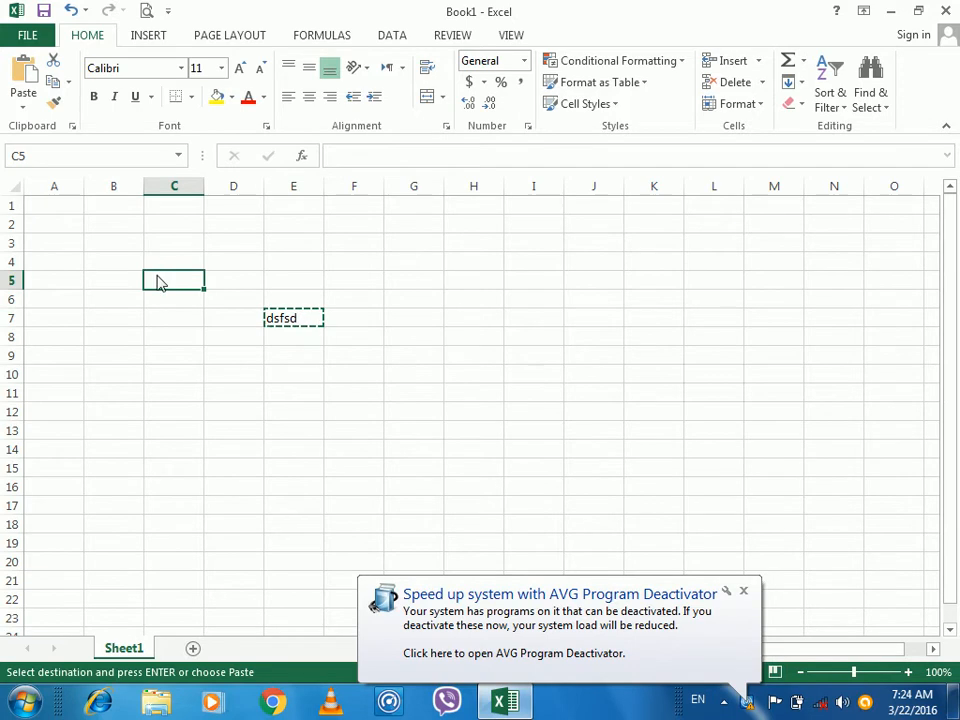
{"action": "key", "text": "ctrl+alt+v"}
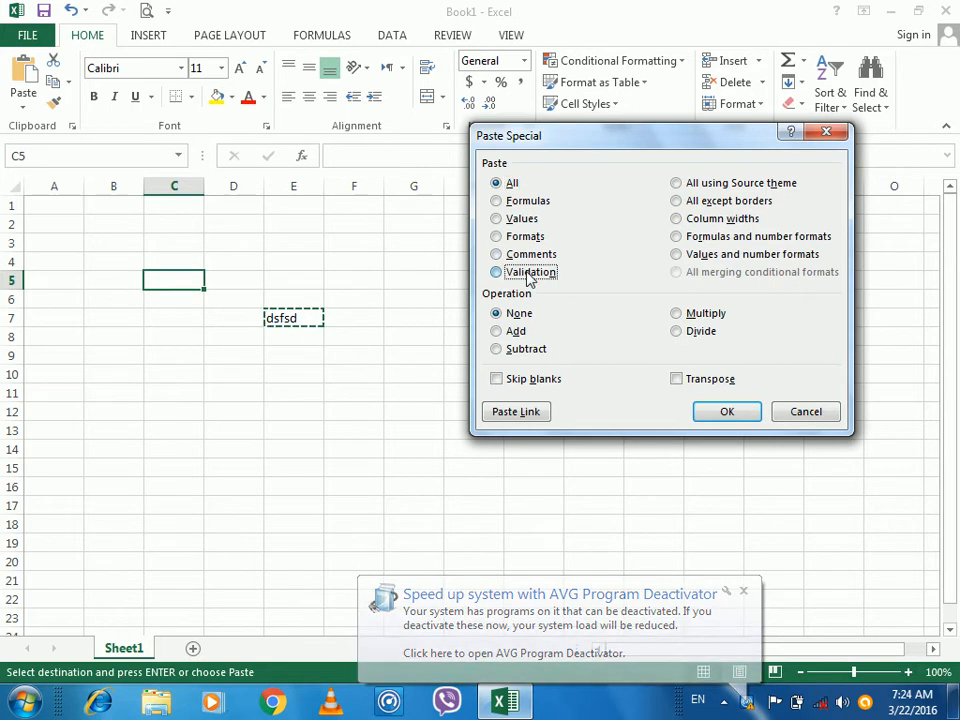
{"action": "left_click", "coordinate": [528, 274]}
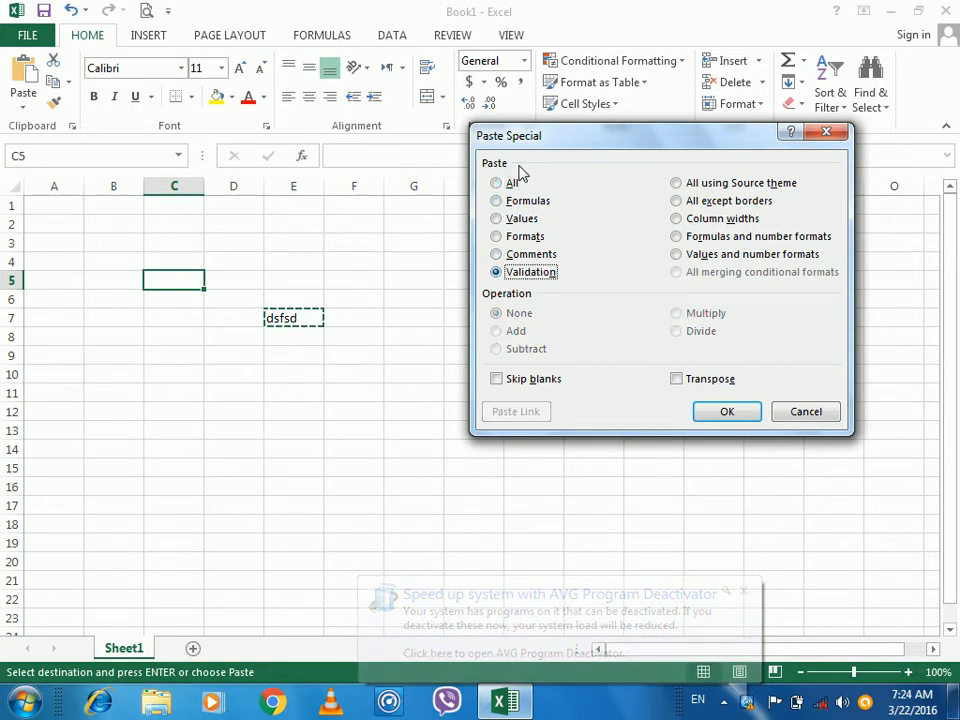
{"action": "left_click", "coordinate": [704, 188]}
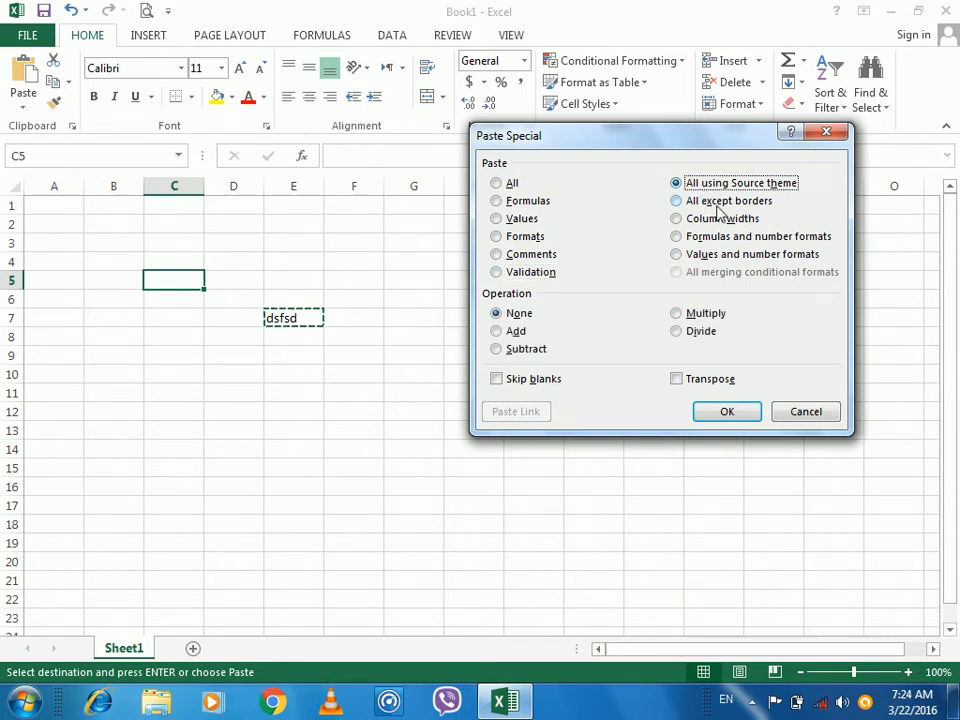
{"action": "left_click", "coordinate": [719, 262]}
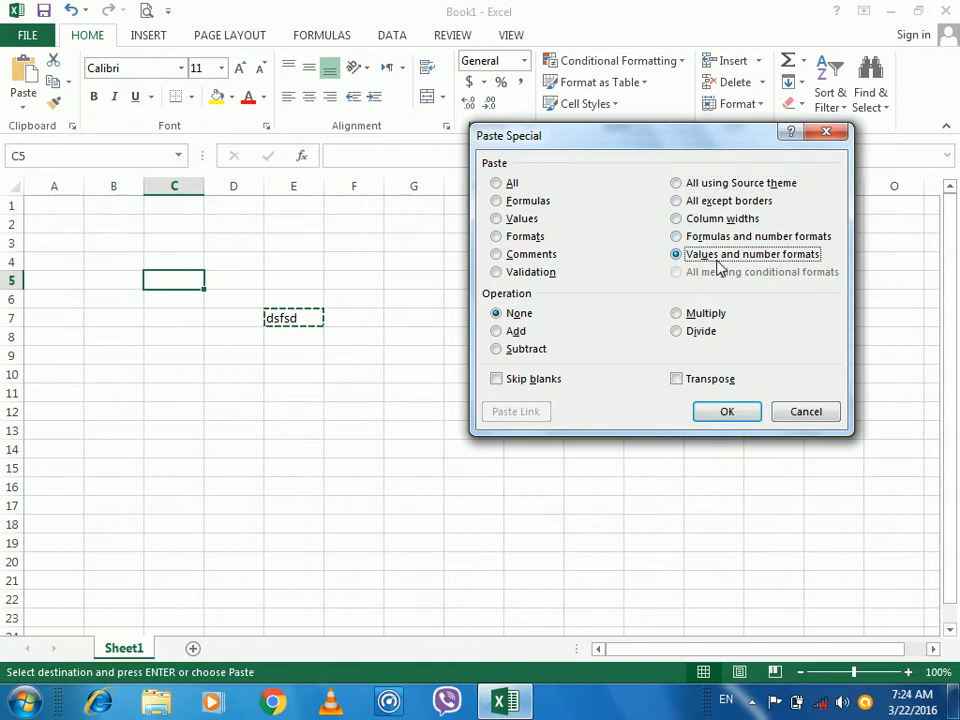
{"action": "left_click", "coordinate": [521, 220]}
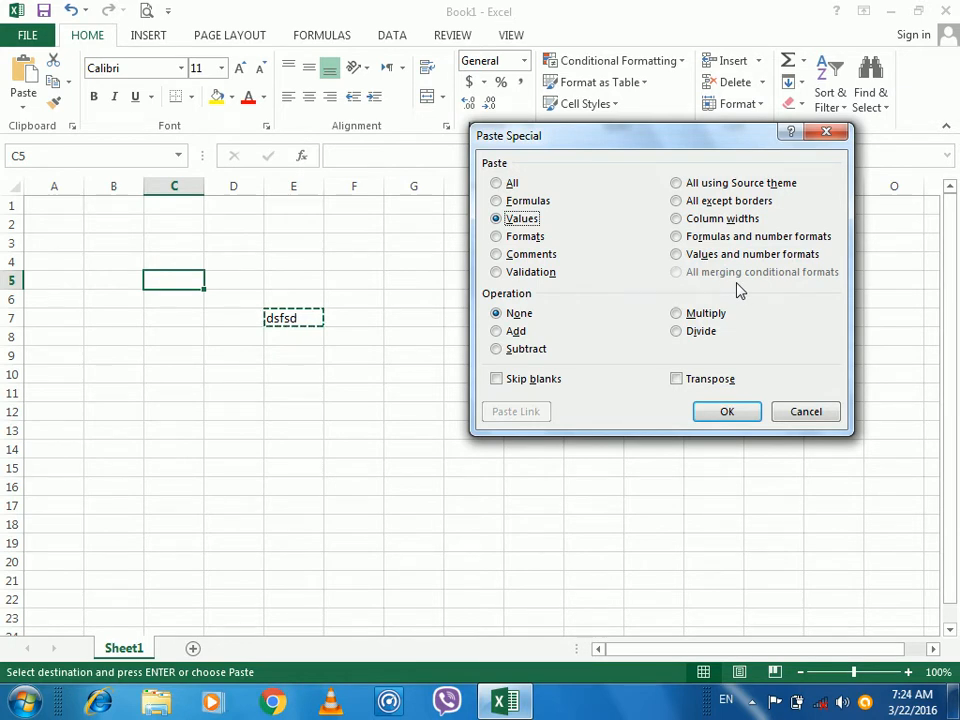
{"action": "left_click", "coordinate": [779, 412]}
- Cancel the pending copy and clear the sample text from cell E7
{"action": "left_click", "coordinate": [395, 221]}
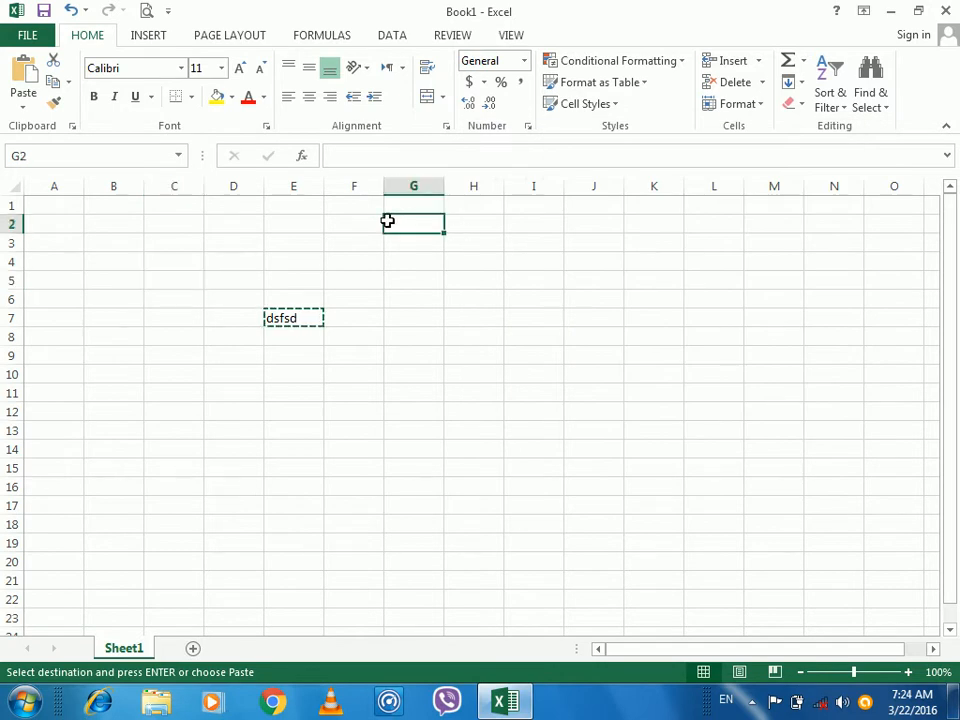
{"action": "key", "text": "Escape"}
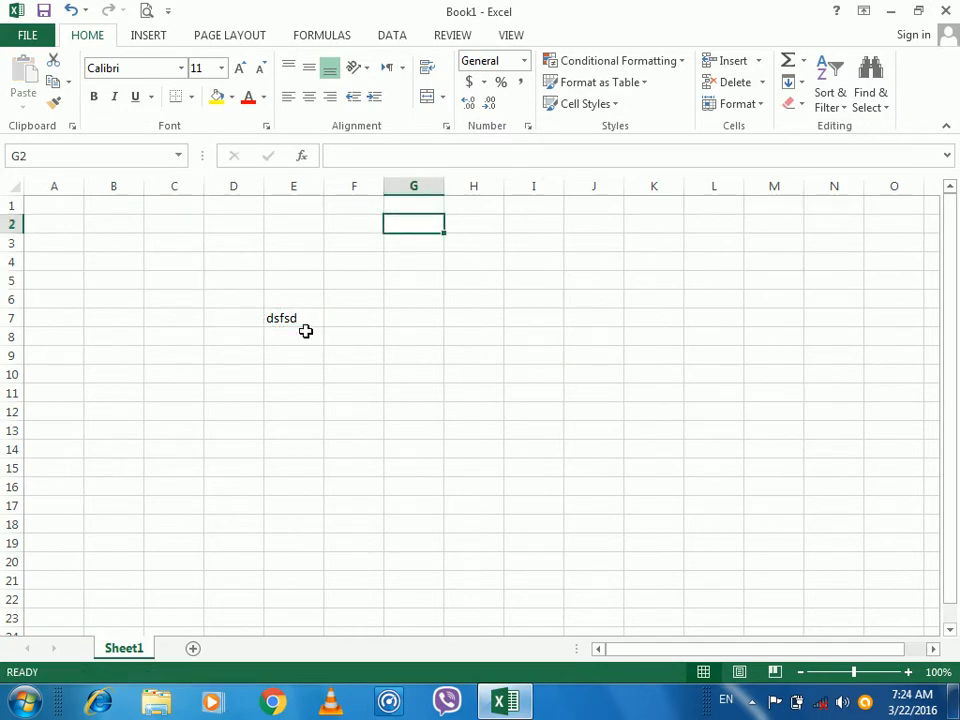
{"action": "left_click", "coordinate": [296, 321]}
{"action": "key", "text": "Delete"}
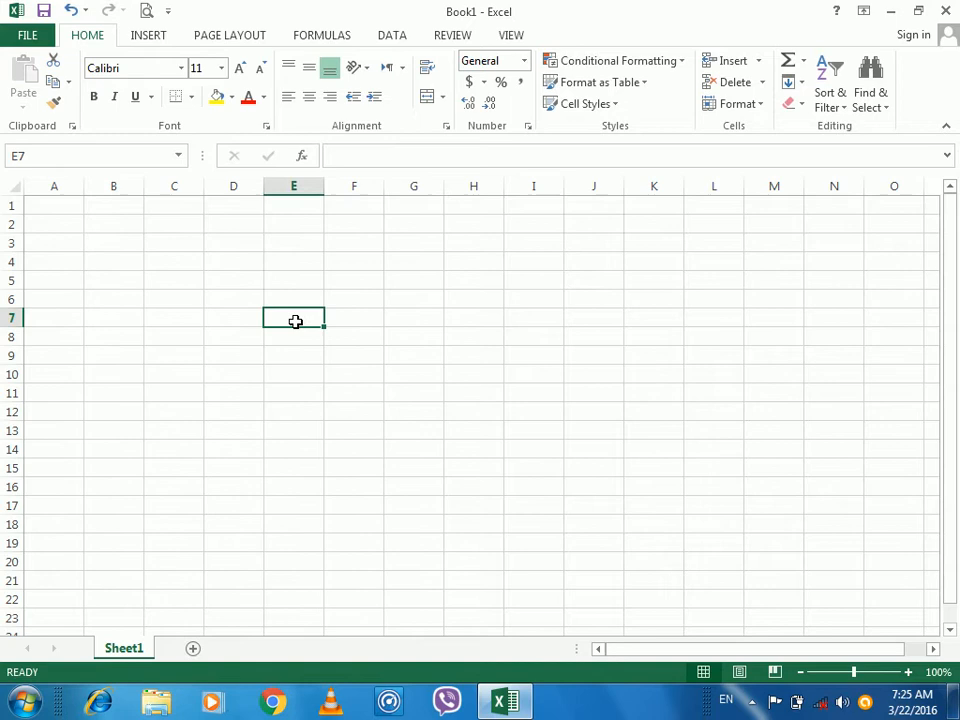
- Enter the headers ID, Name and Post in cells C1 to E1
{"action": "left_click", "coordinate": [173, 205]}
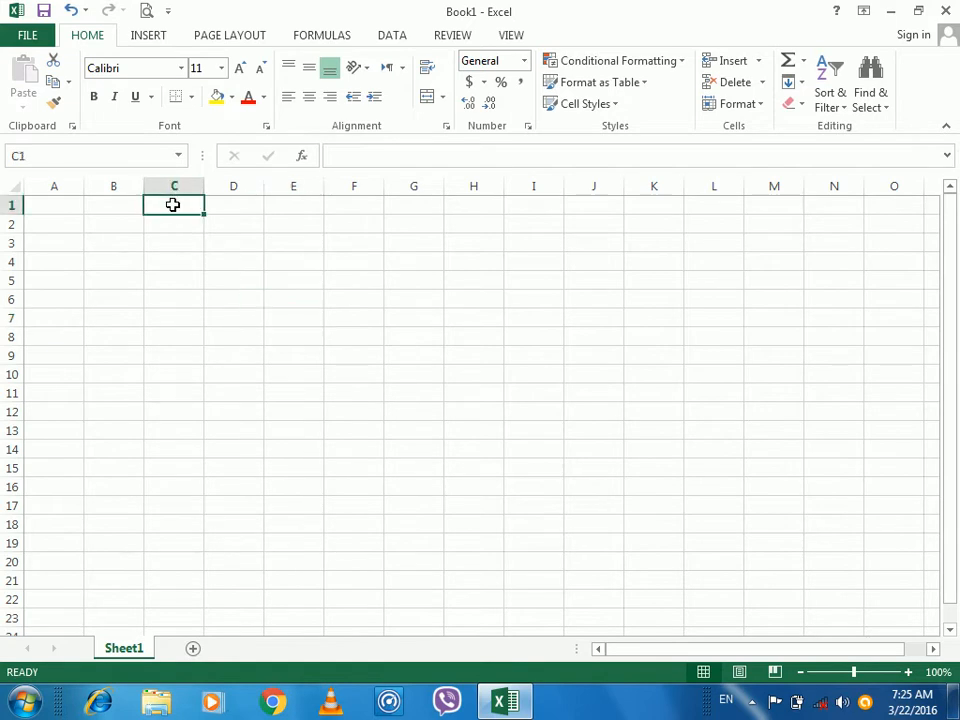
{"action": "type", "text": "ID"}
{"action": "key", "text": "Tab"}
{"action": "type", "text": "Name"}
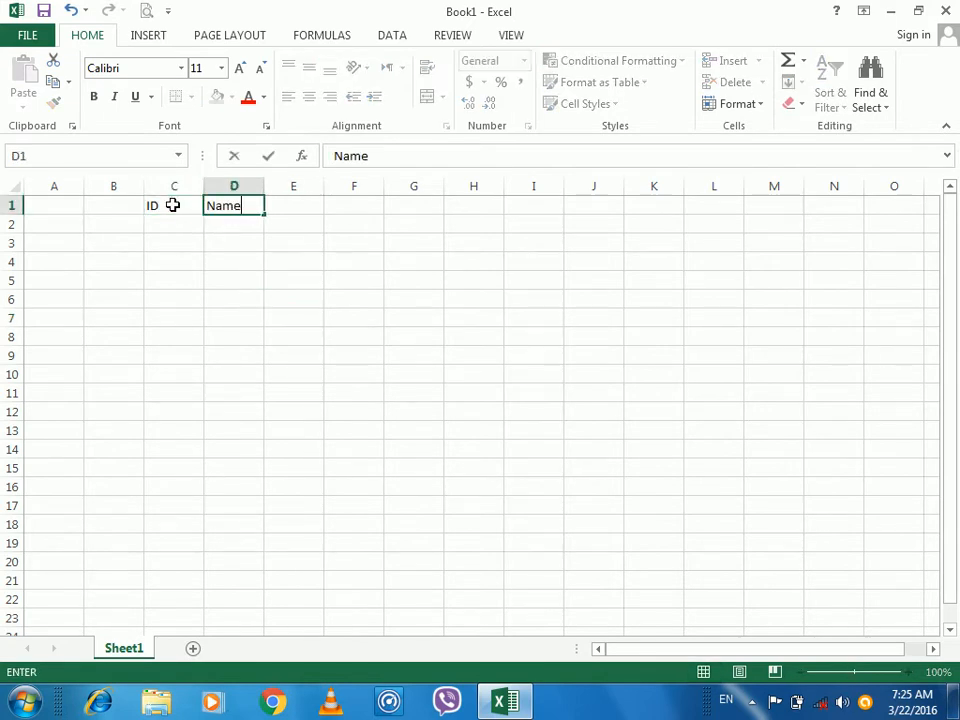
{"action": "key", "text": "Tab"}
{"action": "type", "text": "Post"}
- Add the headers Salary, Overtime and Food in cells F1 to H1
{"action": "key", "text": "Tab"}
{"action": "type", "text": "Salka"}
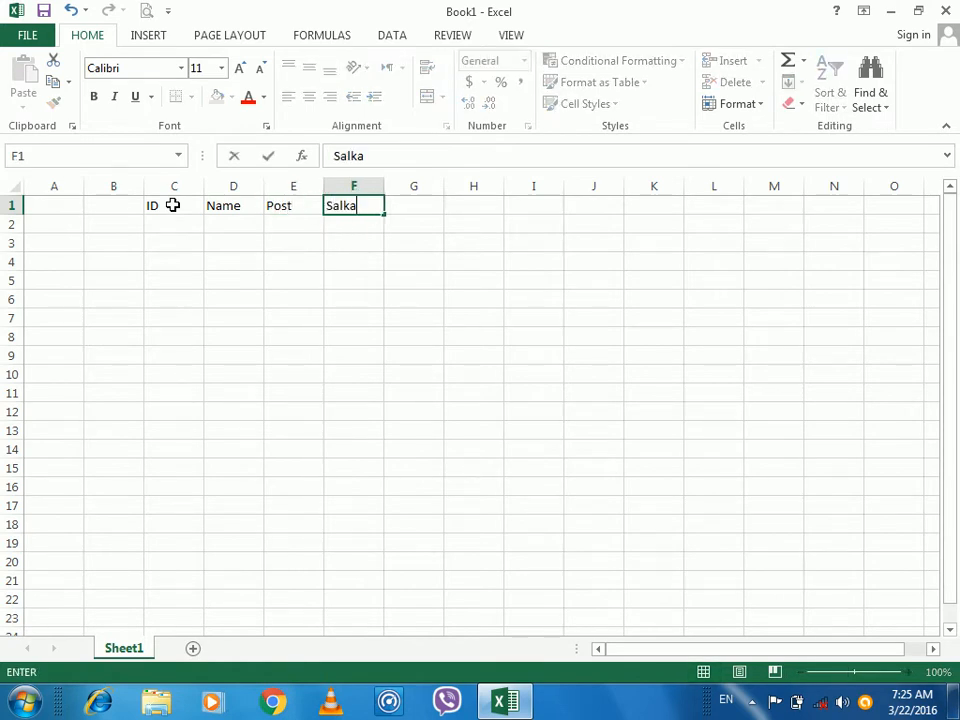
{"action": "key", "text": "BackSpace"}
{"action": "key", "text": "BackSpace"}
{"action": "type", "text": "ary"}
{"action": "key", "text": "Tab"}
{"action": "type", "text": "Ov"}
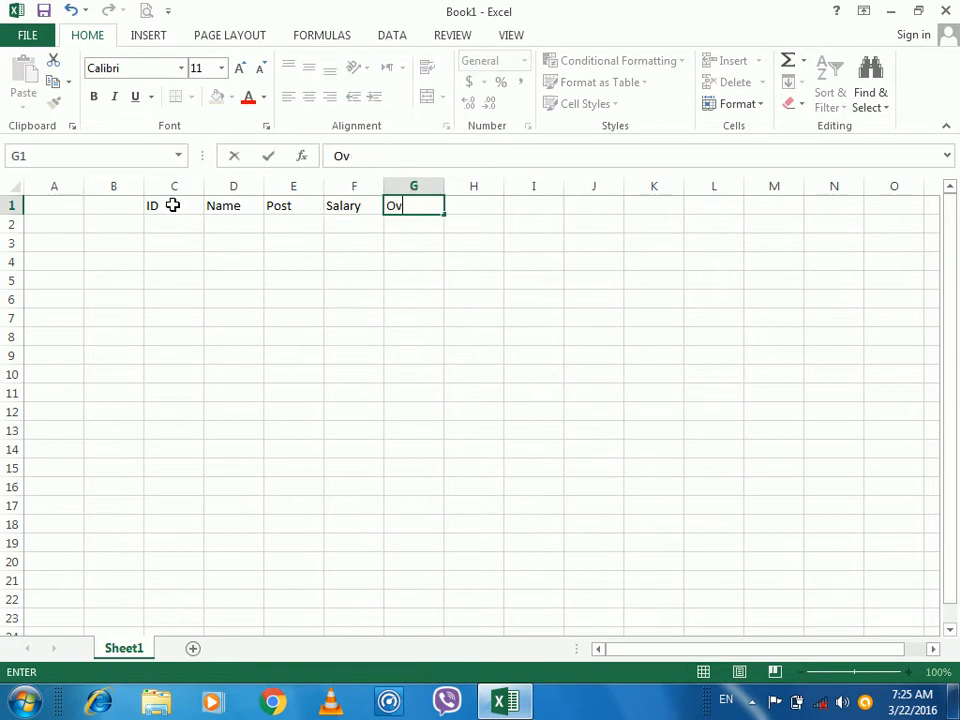
{"action": "type", "text": "ertime"}
{"action": "key", "text": "Tab"}
{"action": "key", "text": "BackSpace"}
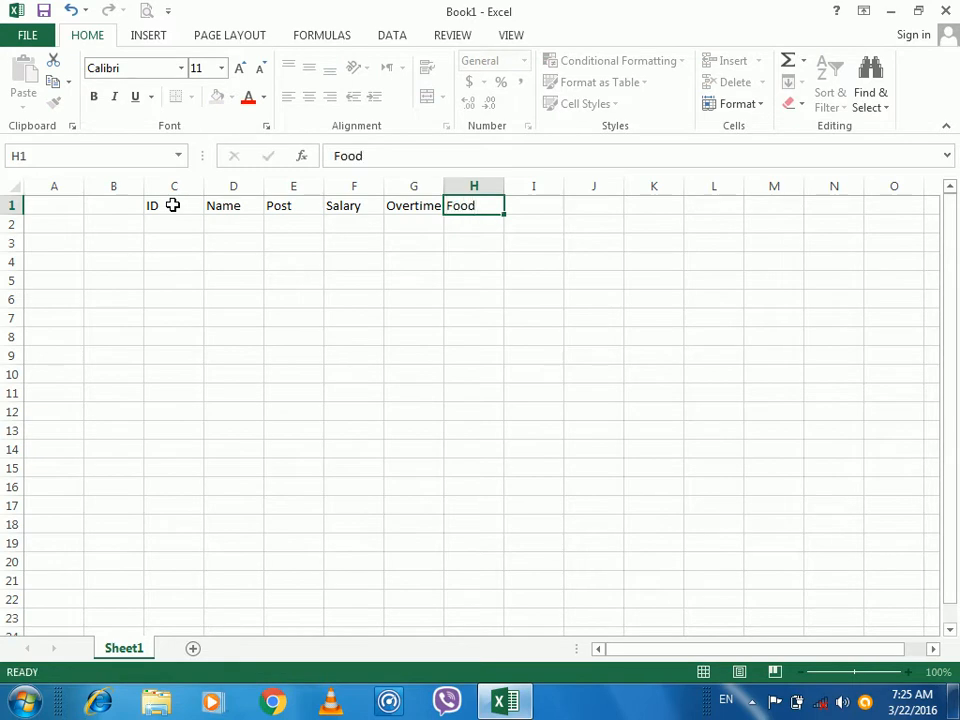
{"action": "key", "text": "Tab"}
- Apply all borders to the range C1:H10 and format its text as bold, size 12
{"action": "left_click_drag", "start_coordinate": [158, 207], "coordinate": [474, 374]}
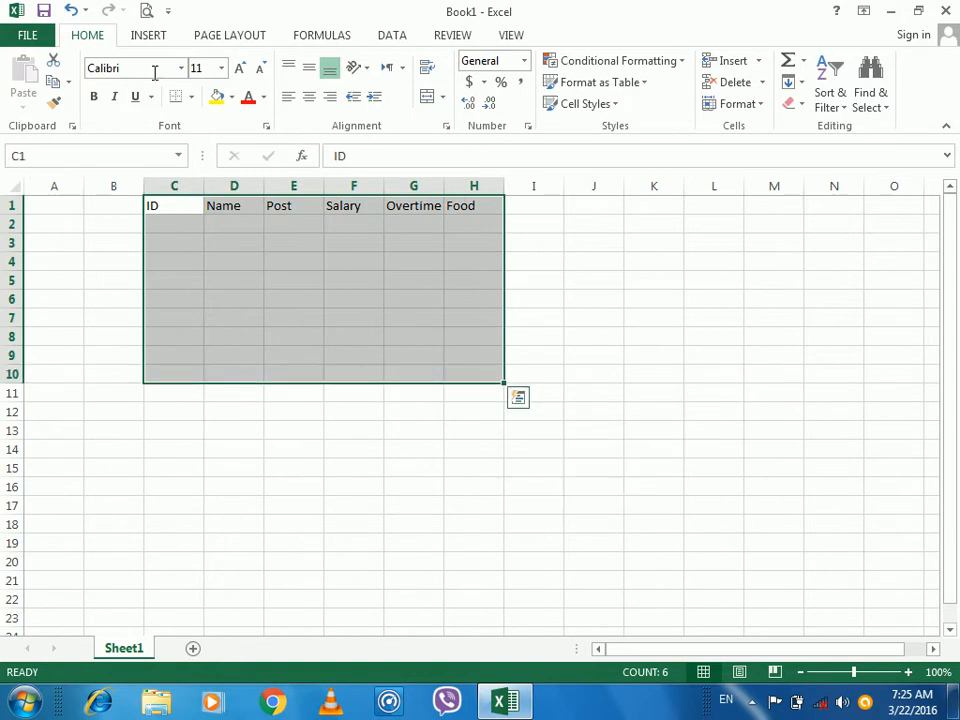
{"action": "left_click", "coordinate": [191, 96]}
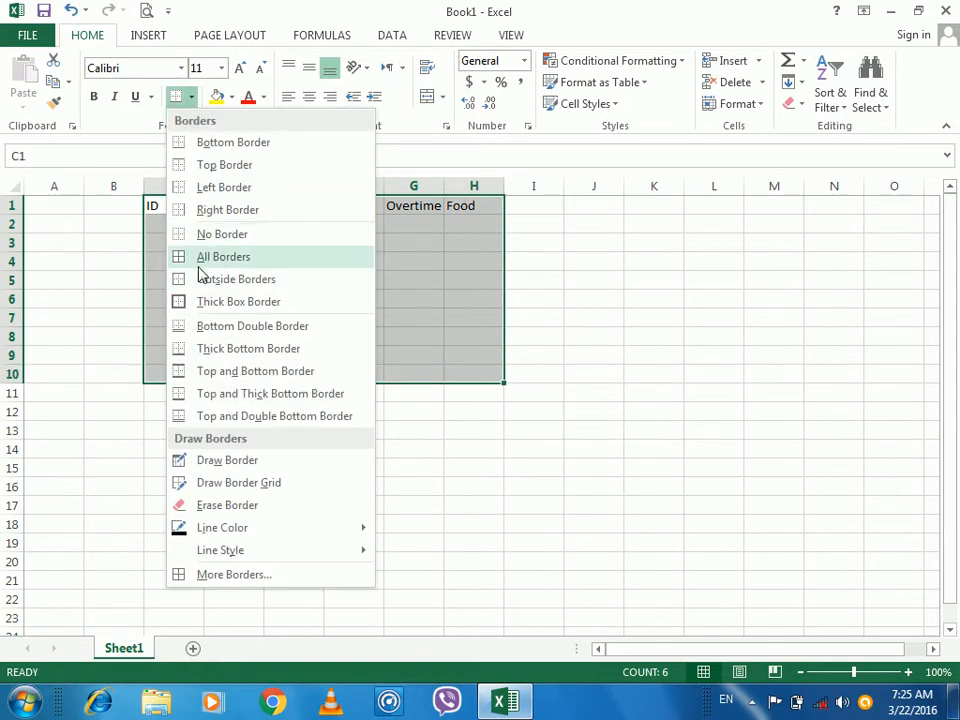
{"action": "left_click", "coordinate": [195, 256]}
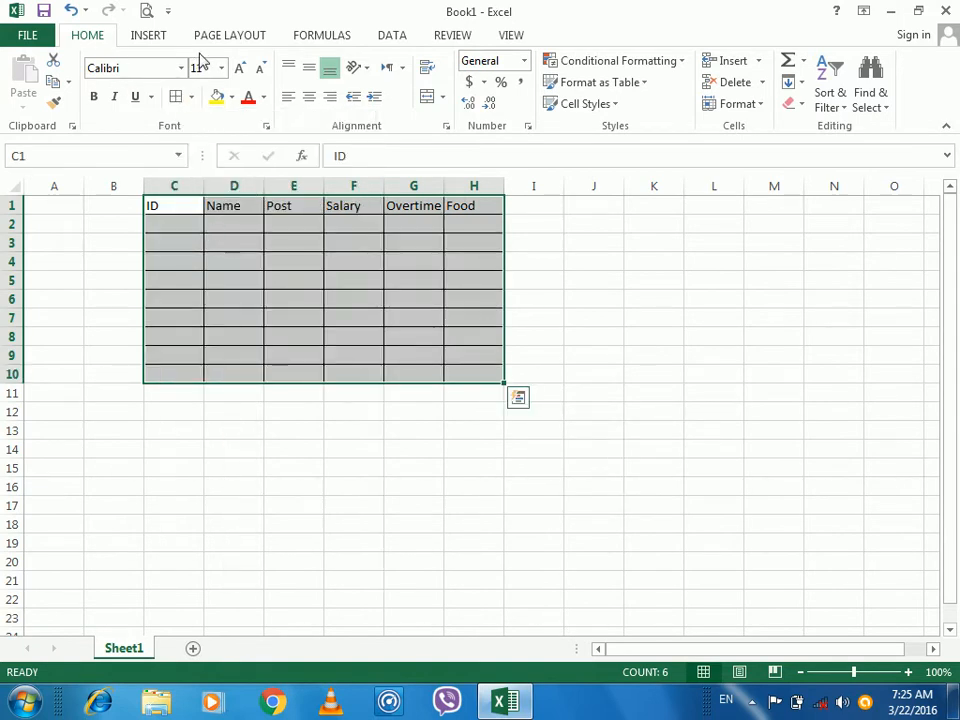
{"action": "left_click", "coordinate": [240, 68]}
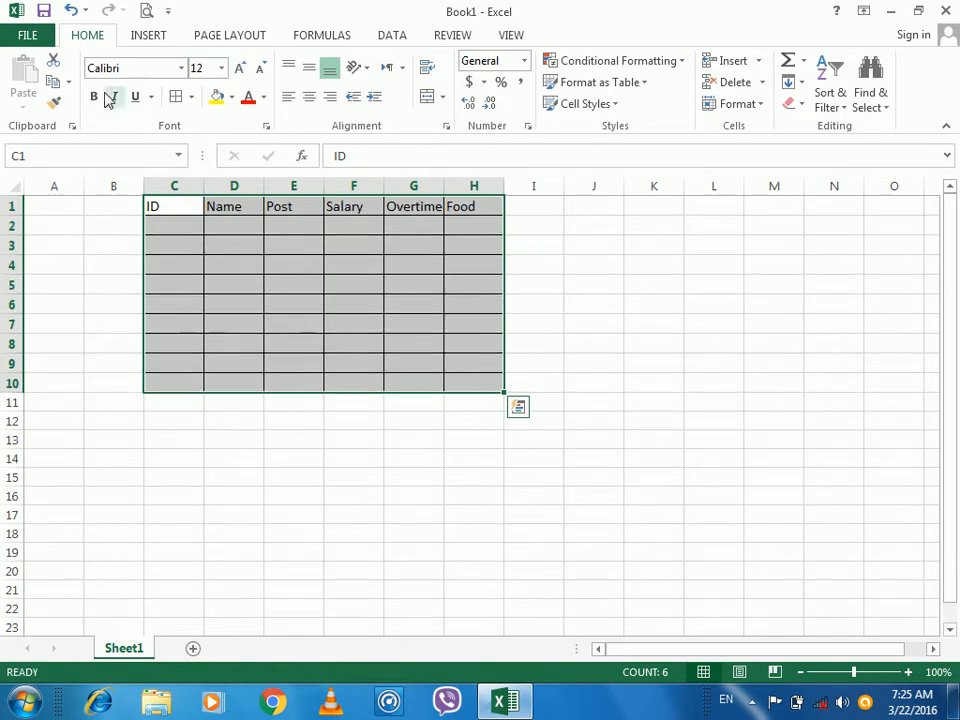
{"action": "left_click", "coordinate": [93, 96]}
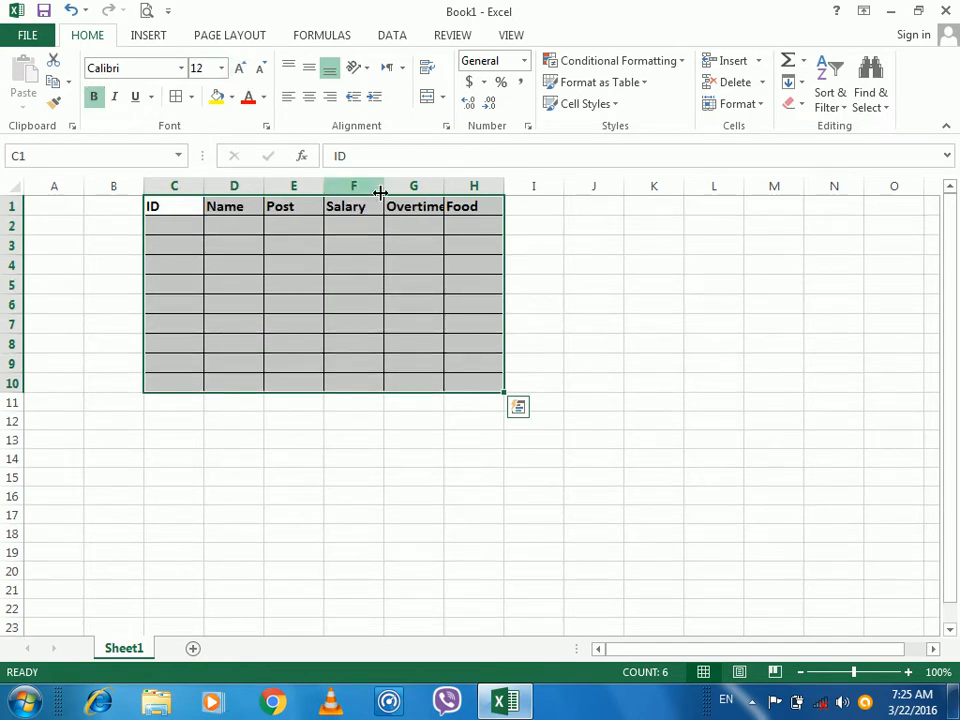
- Widen the Overtime column and autofit the ID column to its content
{"action": "left_click_drag", "start_coordinate": [441, 186], "coordinate": [494, 199]}
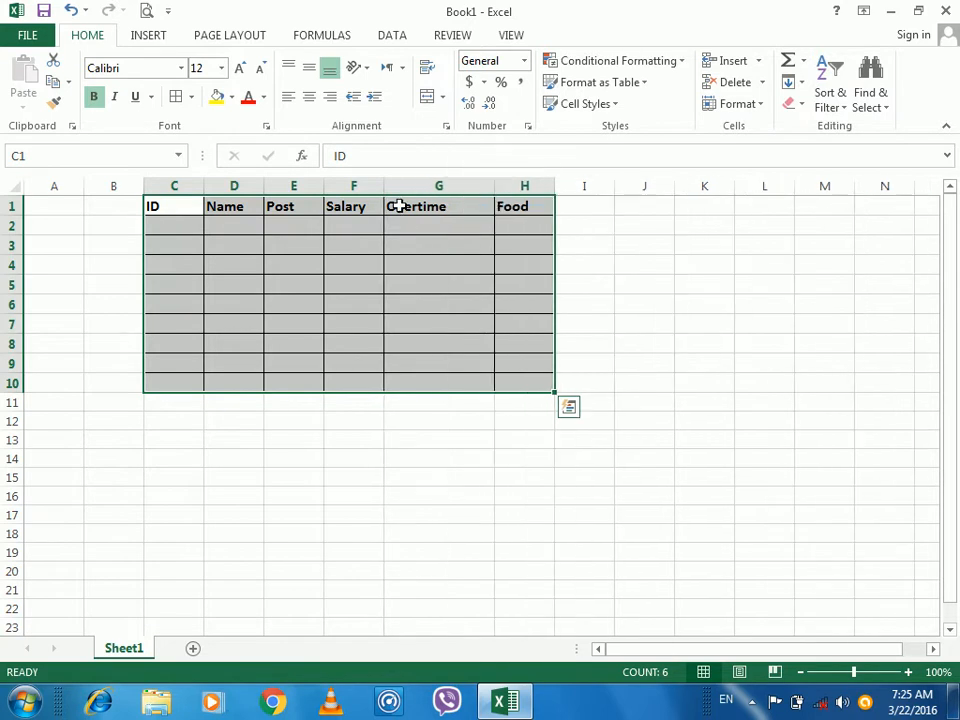
{"action": "double_click", "coordinate": [199, 186]}
- Fill the ID column with the numbers 1 to 9 in cells C2 to C10
{"action": "left_click", "coordinate": [155, 224]}
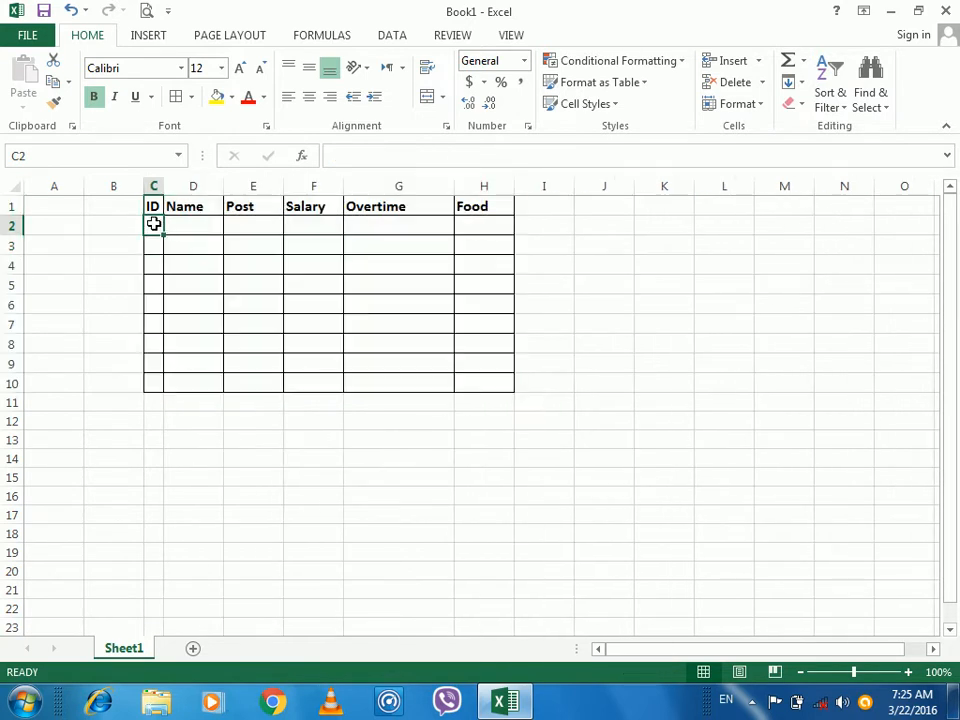
{"action": "type", "text": "1"}
{"action": "key", "text": "Return"}
{"action": "type", "text": "2"}
{"action": "key", "text": "Return"}
{"action": "type", "text": "3"}
{"action": "key", "text": "Return"}
{"action": "left_click_drag", "start_coordinate": [153, 222], "coordinate": [166, 390]}
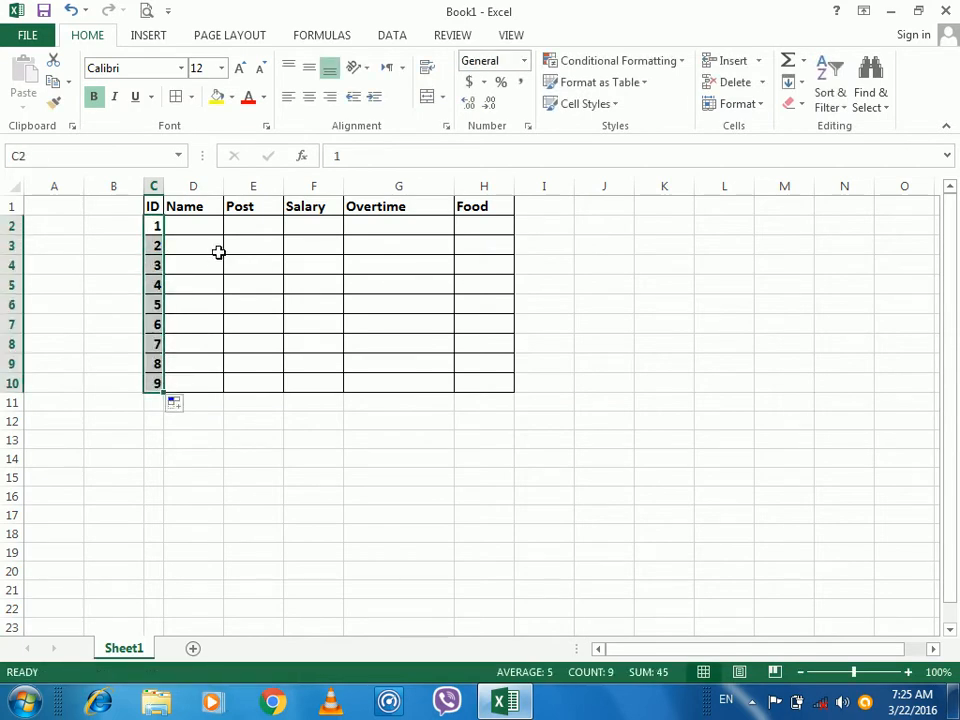
- Widen the Name column and fill row 2 with the employee's name, post Eng, salary 900, overtime 300 and food 100
{"action": "left_click_drag", "start_coordinate": [221, 186], "coordinate": [255, 190]}
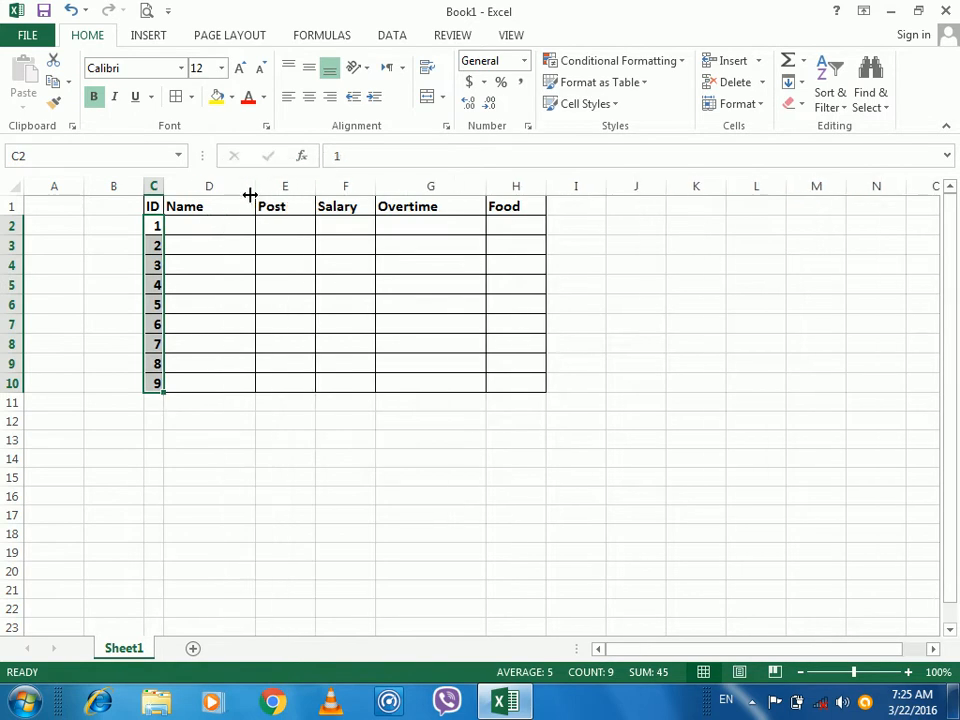
{"action": "left_click", "coordinate": [210, 224]}
{"action": "type", "text": "Ahmad"}
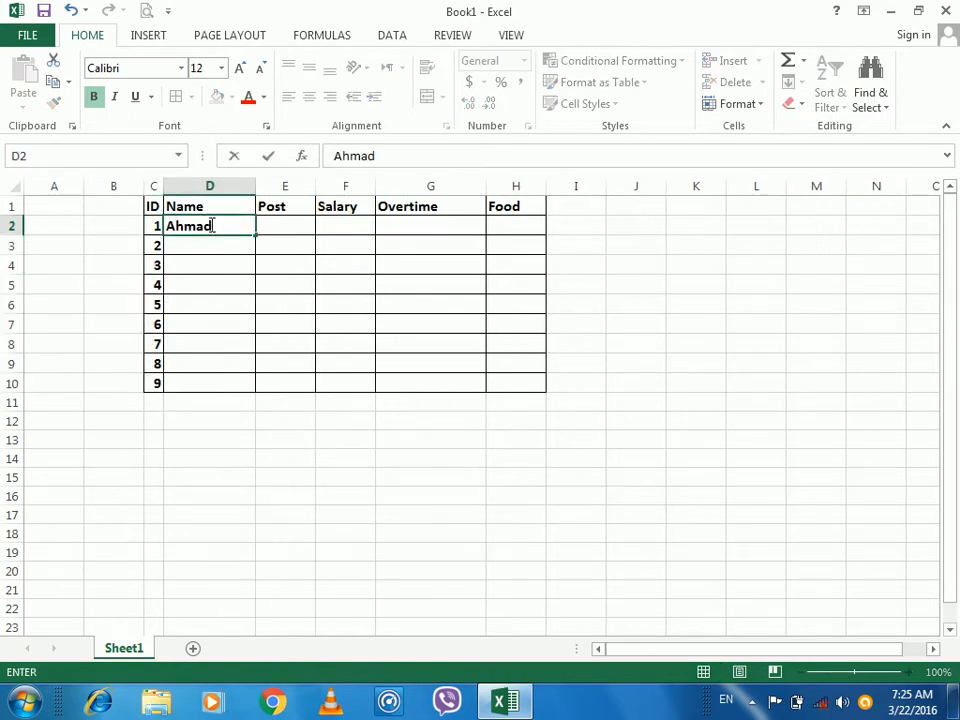
{"action": "key", "text": "Tab"}
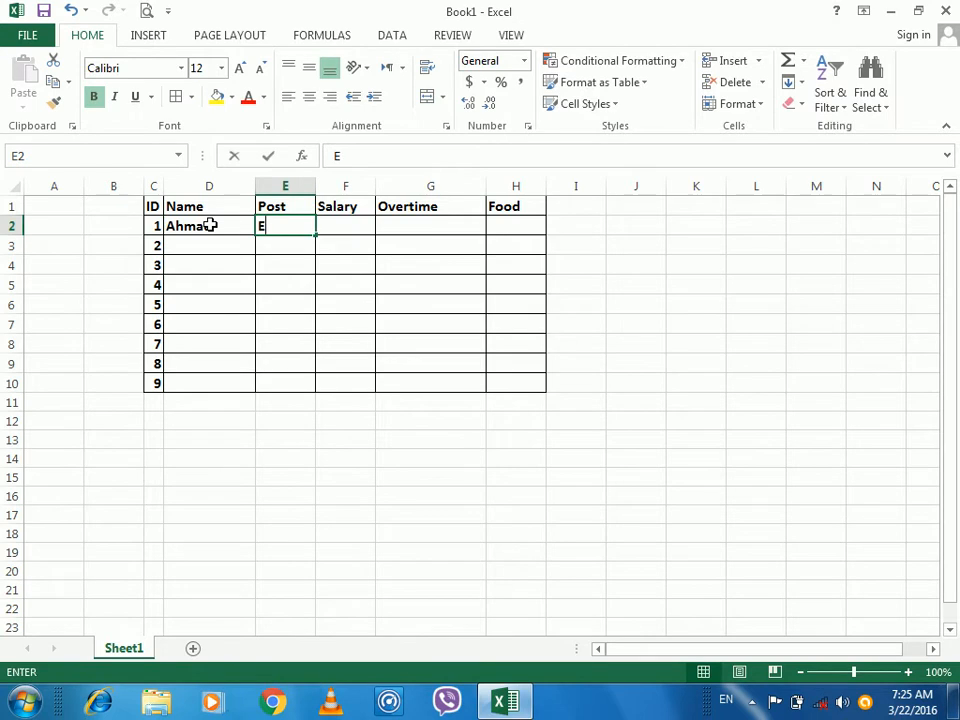
{"action": "type", "text": "Eng"}
{"action": "key", "text": "Tab"}
{"action": "type", "text": "900"}
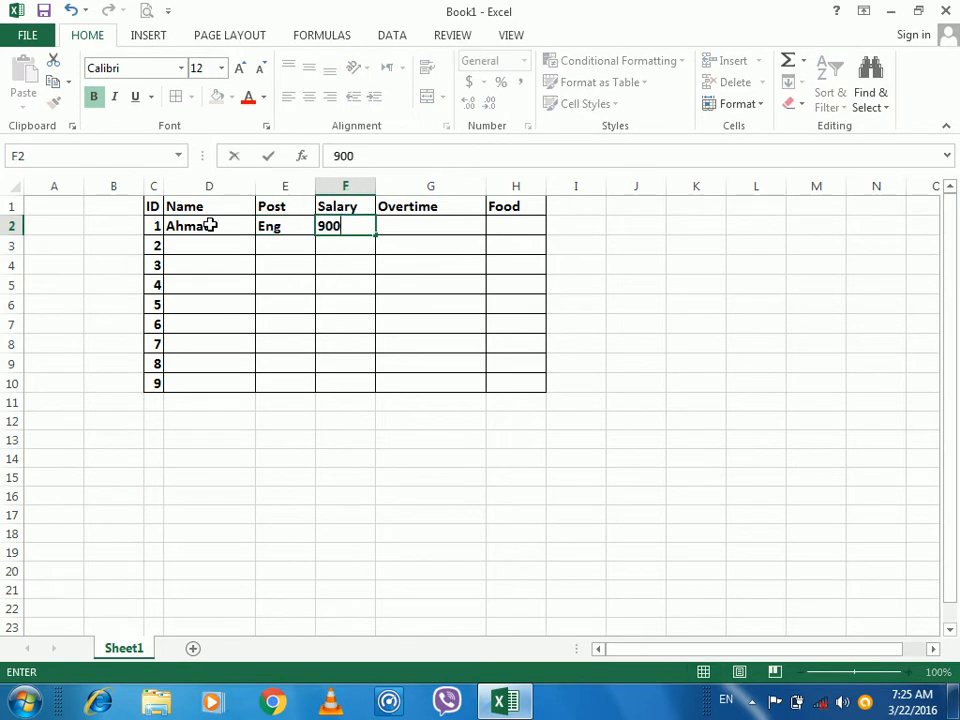
{"action": "key", "text": "Tab"}
{"action": "type", "text": "300"}
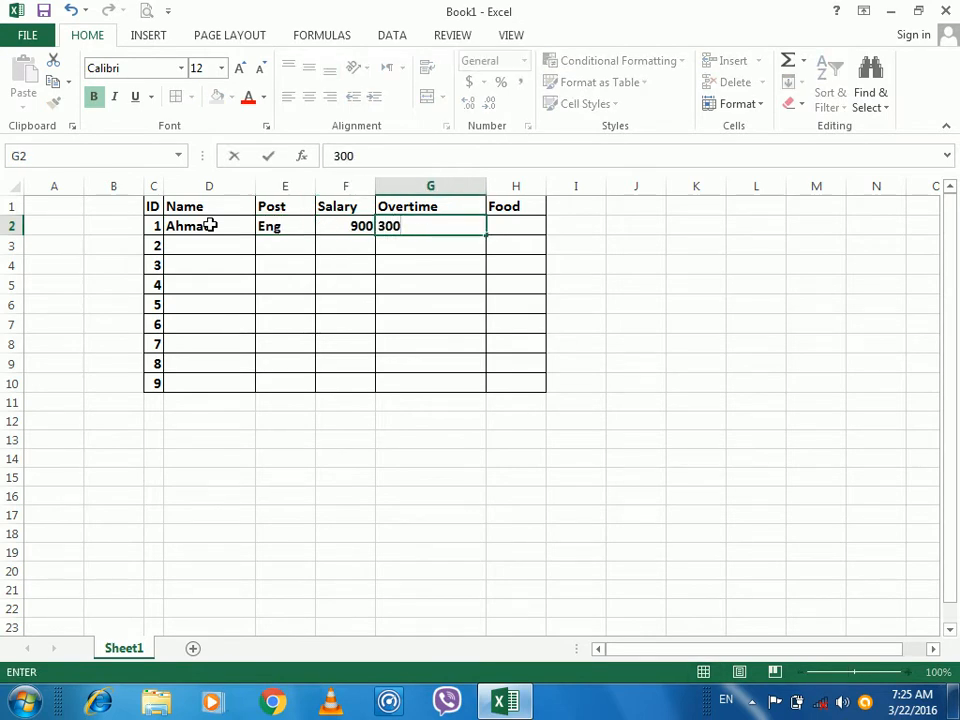
{"action": "key", "text": "Tab"}
{"action": "type", "text": "100"}
{"action": "key", "text": "Down"}
- Fill row 3 with the employee's name, post Tea, salary 800, overtime 400 and food 200
{"action": "key", "text": "Left"}
{"action": "key", "text": "Left"}
{"action": "key", "text": "Left"}
{"action": "key", "text": "Left"}
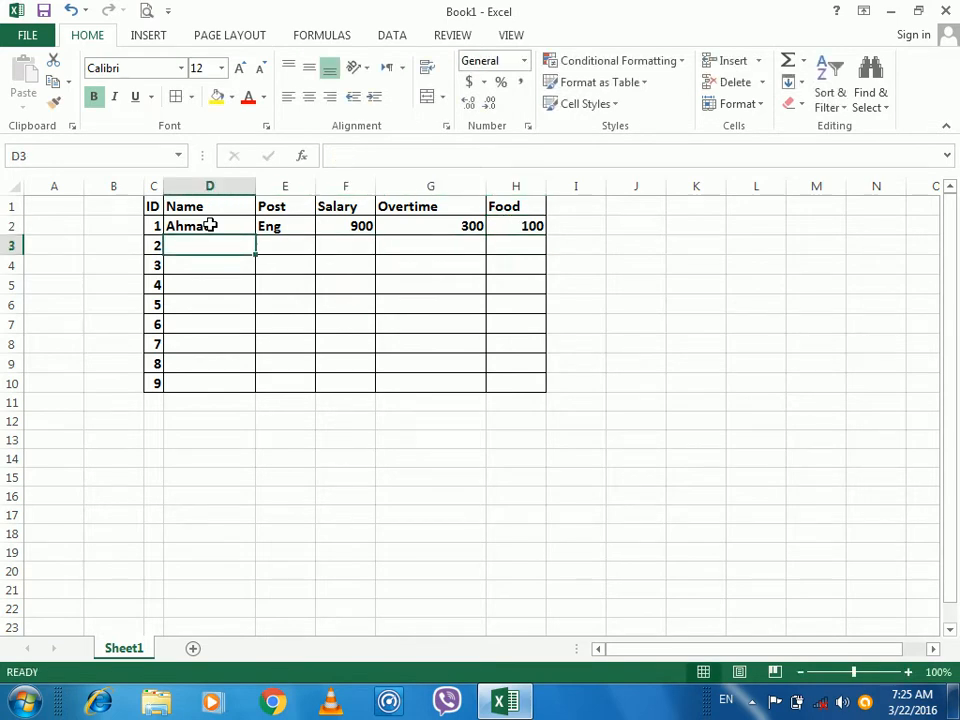
{"action": "type", "text": "Jamal"}
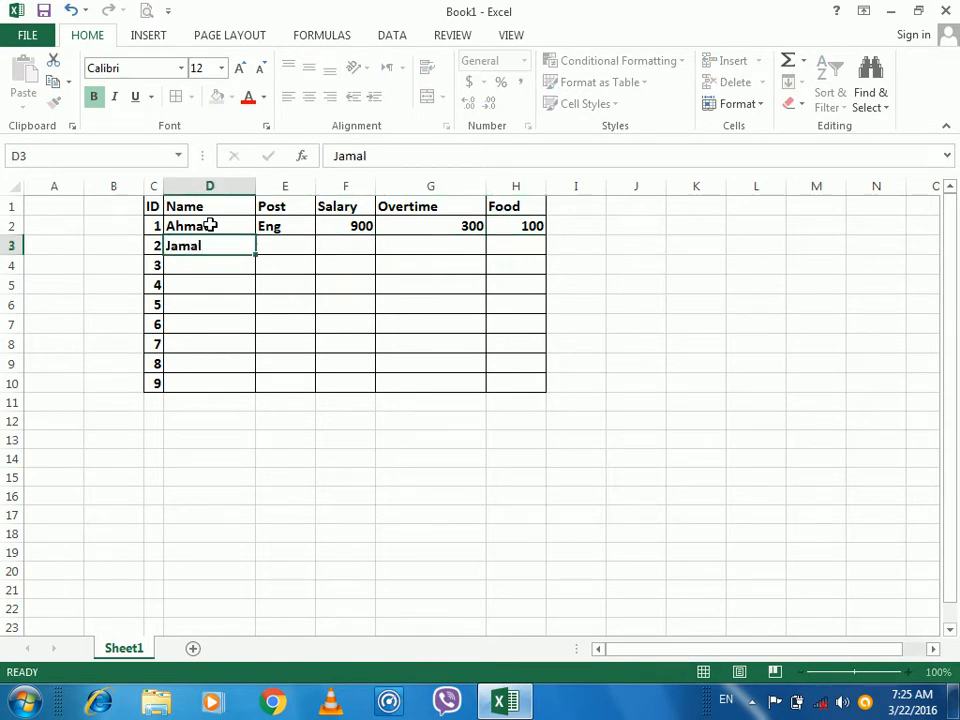
{"action": "key", "text": "Tab"}
{"action": "type", "text": "Tea"}
{"action": "key", "text": "Tab"}
{"action": "type", "text": "9"}
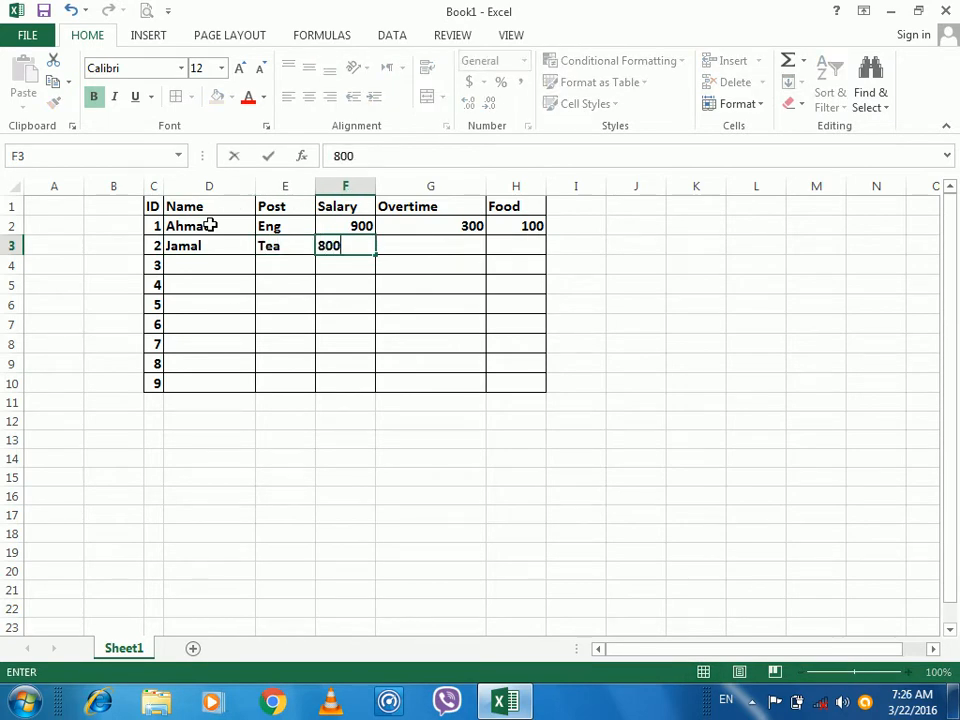
{"action": "key", "text": "Tab"}
{"action": "type", "text": "400"}
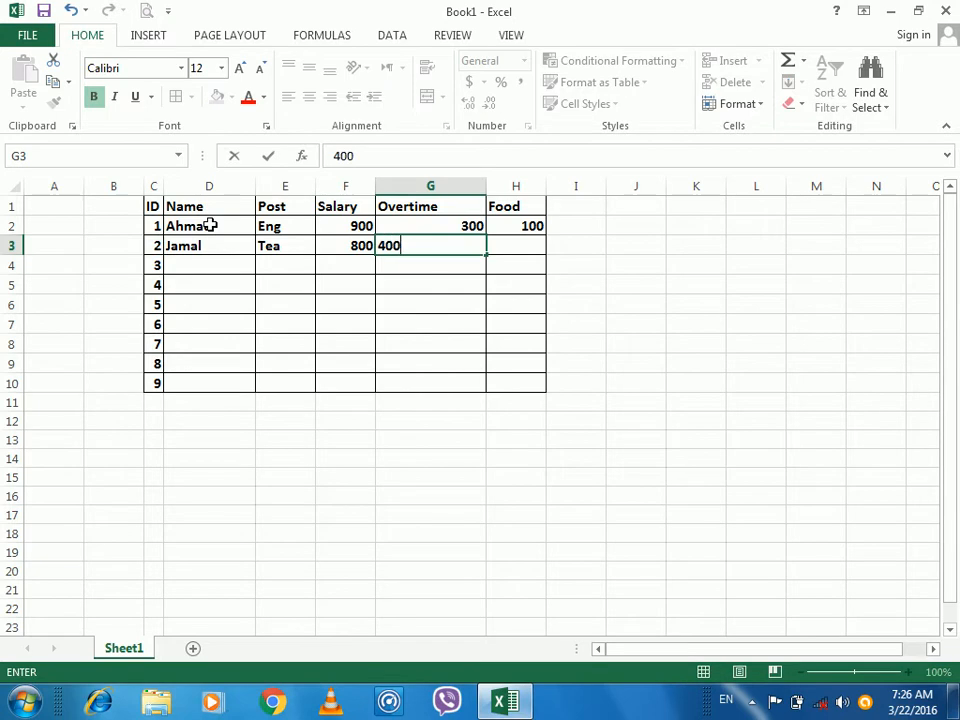
{"action": "key", "text": "Tab"}
{"action": "type", "text": "200"}
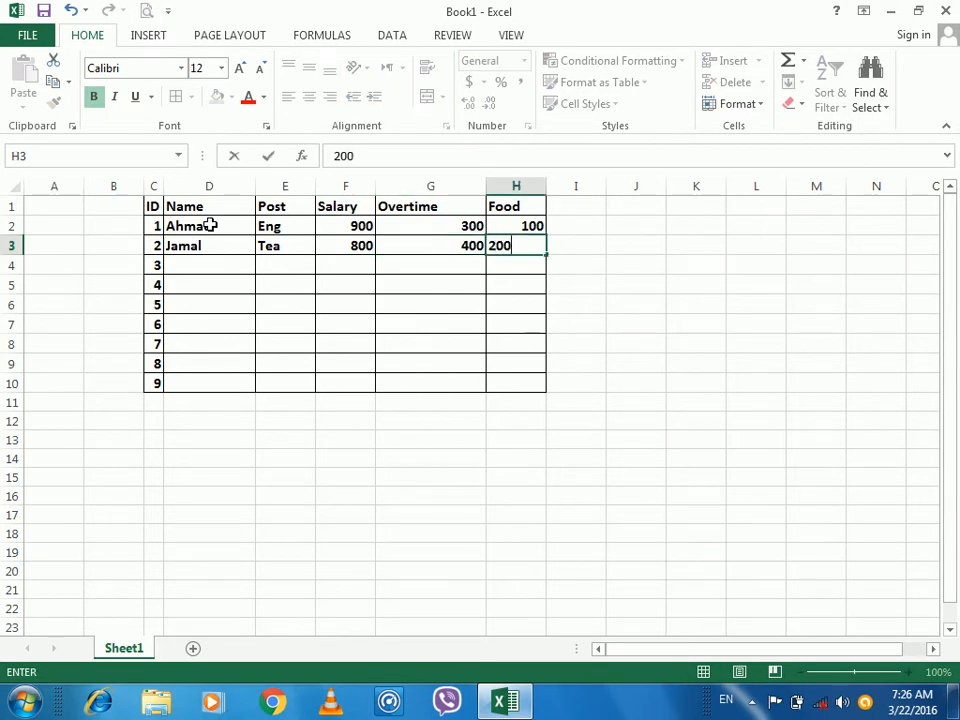
{"action": "key", "text": "Return"}
- Fill row 4 with the employee's name, post Doc, salary 700, overtime 500 and food 300
{"action": "key", "text": "Left"}
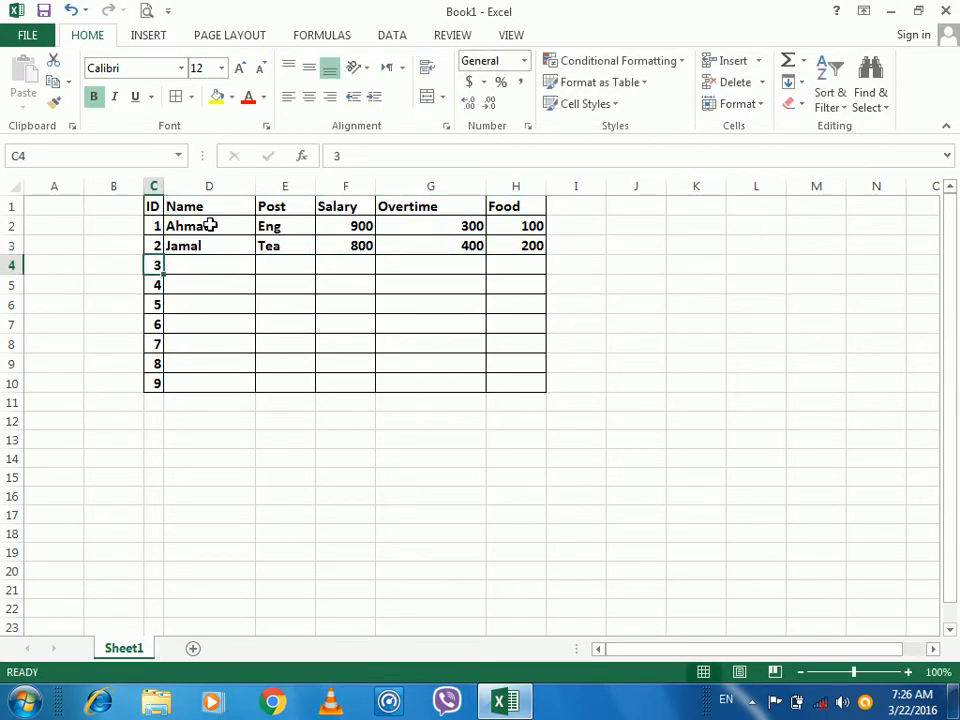
{"action": "key", "text": "Right"}
{"action": "type", "text": "Ahmad"}
{"action": "key", "text": "BackSpace"}
{"action": "key", "text": "BackSpace"}
{"action": "type", "text": "Aj"}
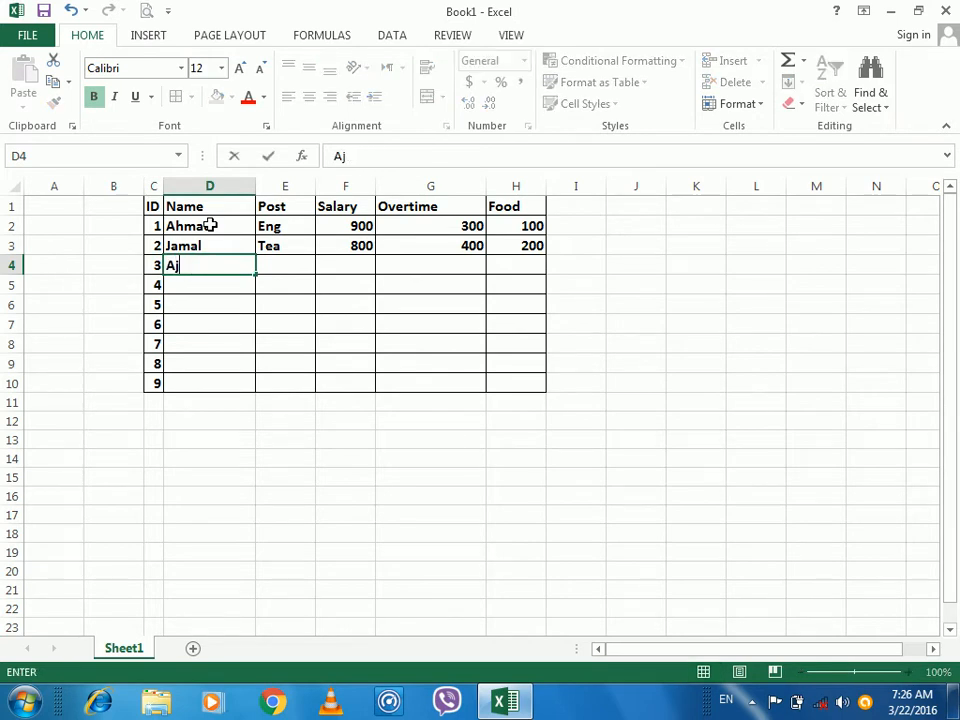
{"action": "type", "text": "mAjmal"}
{"action": "key", "text": "Tab"}
{"action": "type", "text": "D"}
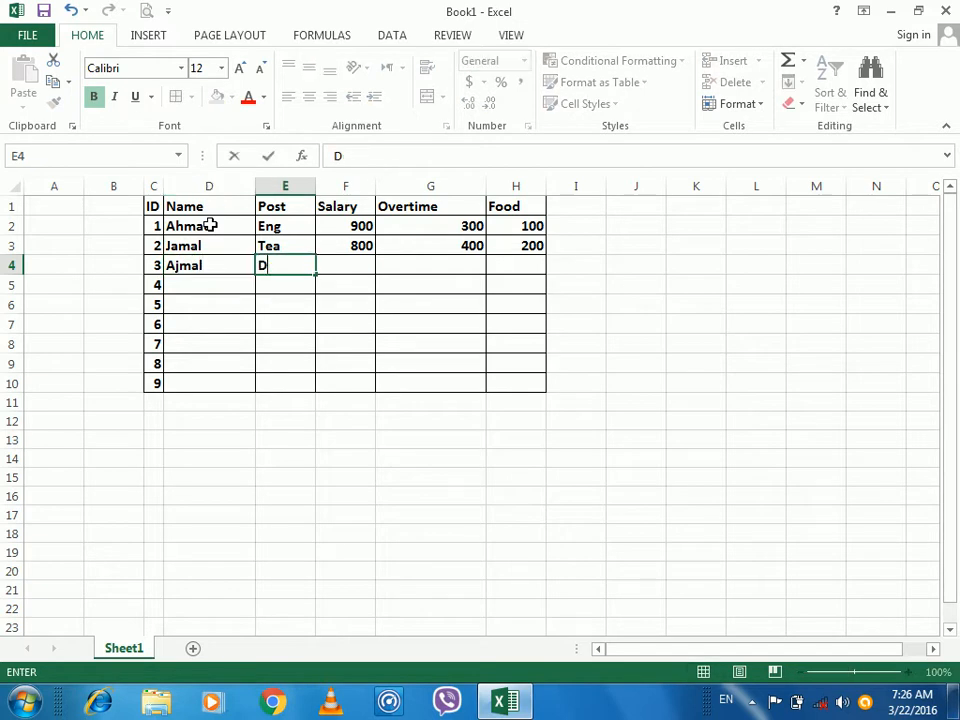
{"action": "key", "text": "Tab"}
{"action": "type", "text": "70"}
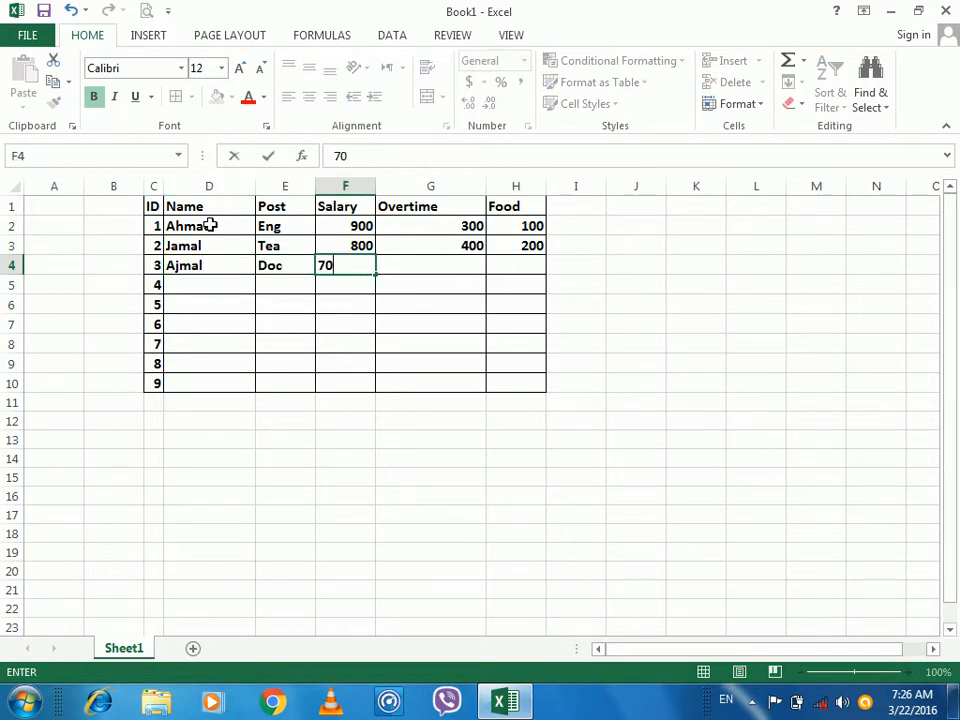
{"action": "key", "text": "Tab"}
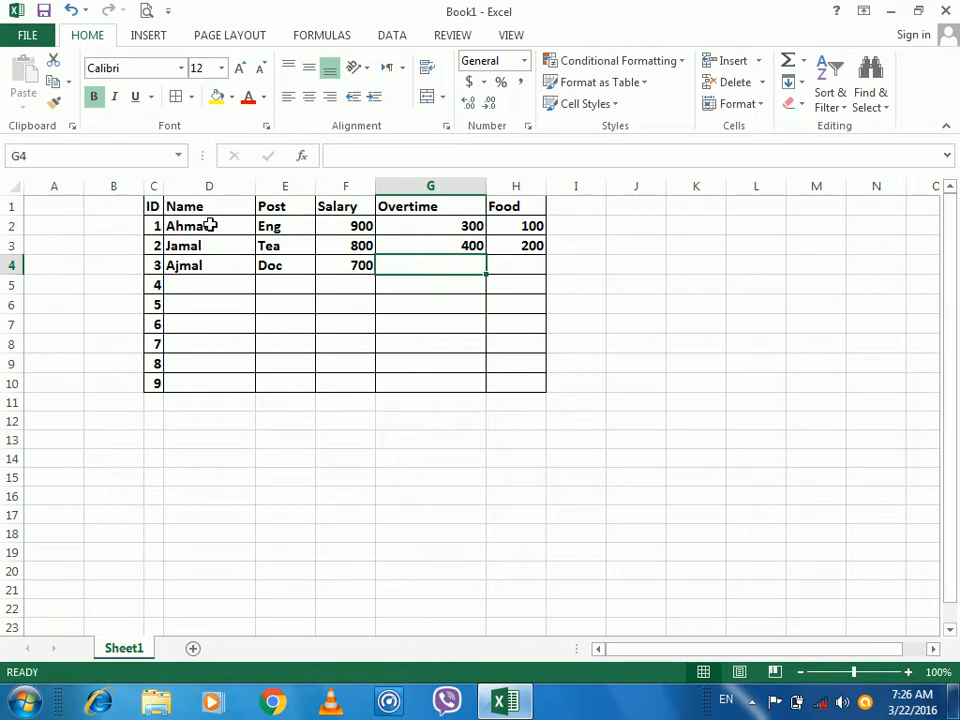
{"action": "type", "text": "500"}
{"action": "key", "text": "Tab"}
{"action": "type", "text": "30"}
{"action": "key", "text": "Down"}
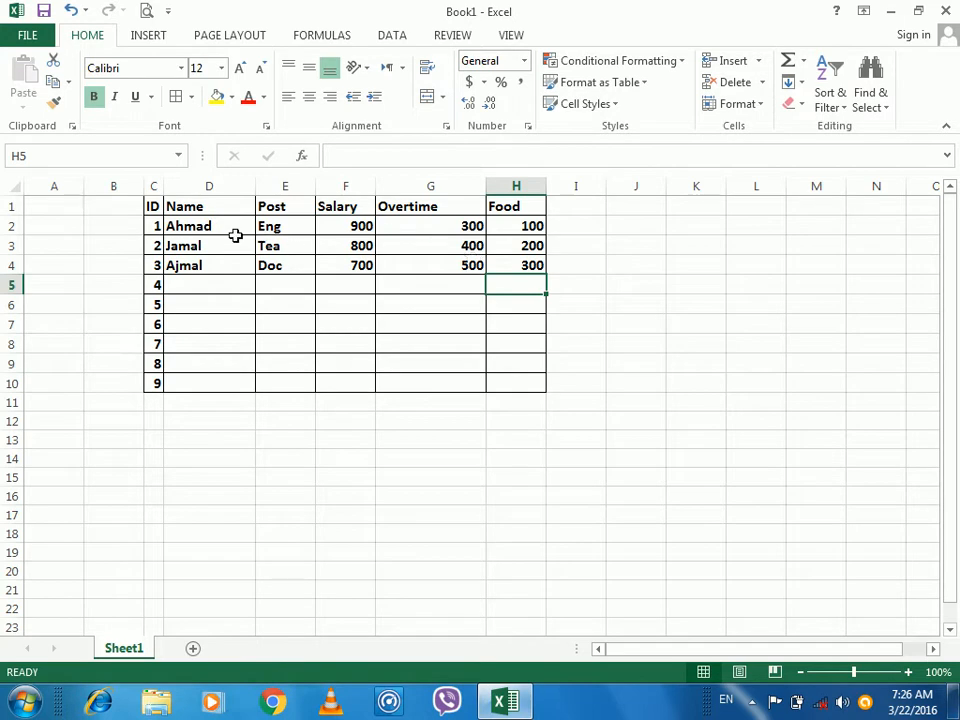
- Shade the Name column D1:D10 yellow and the Post column E1:E10 green
{"action": "left_click_drag", "start_coordinate": [162, 203], "coordinate": [525, 382]}
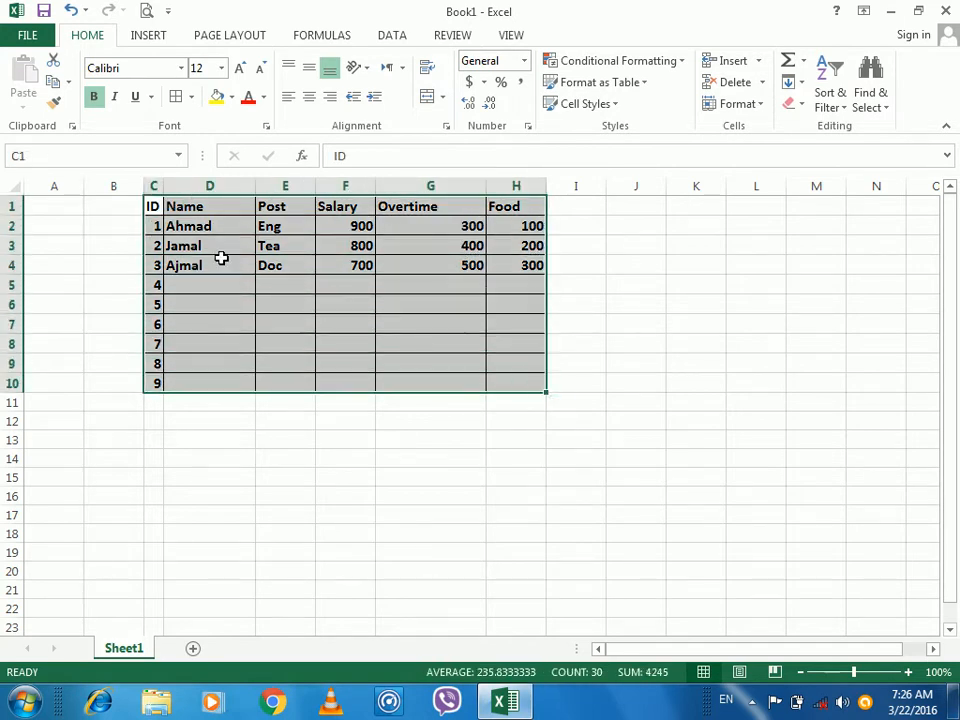
{"action": "left_click_drag", "start_coordinate": [201, 205], "coordinate": [227, 376]}
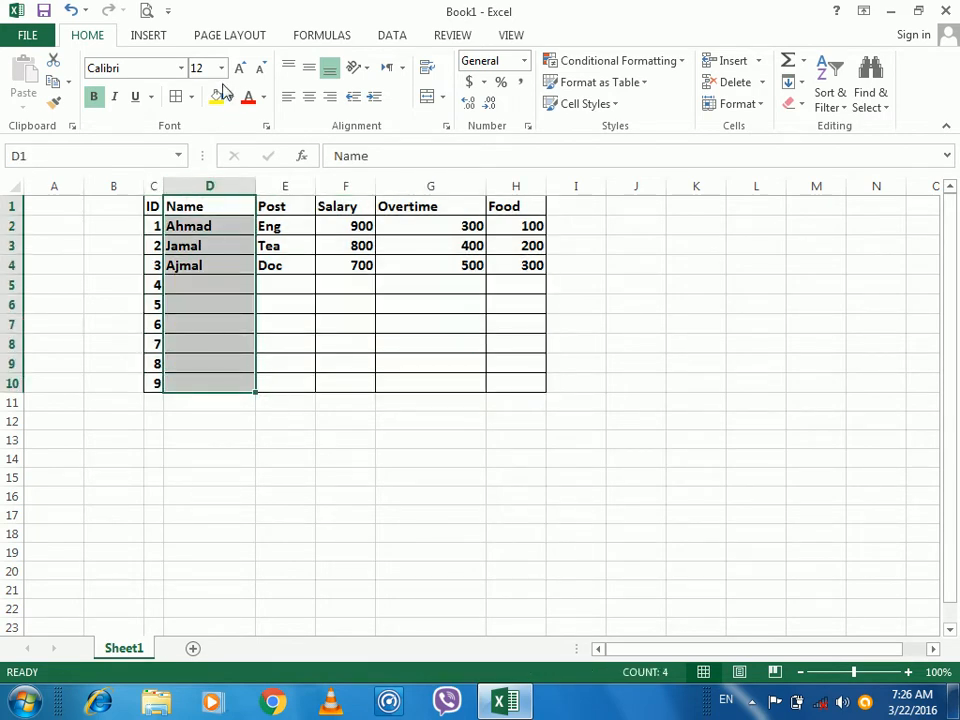
{"action": "left_click", "coordinate": [220, 95]}
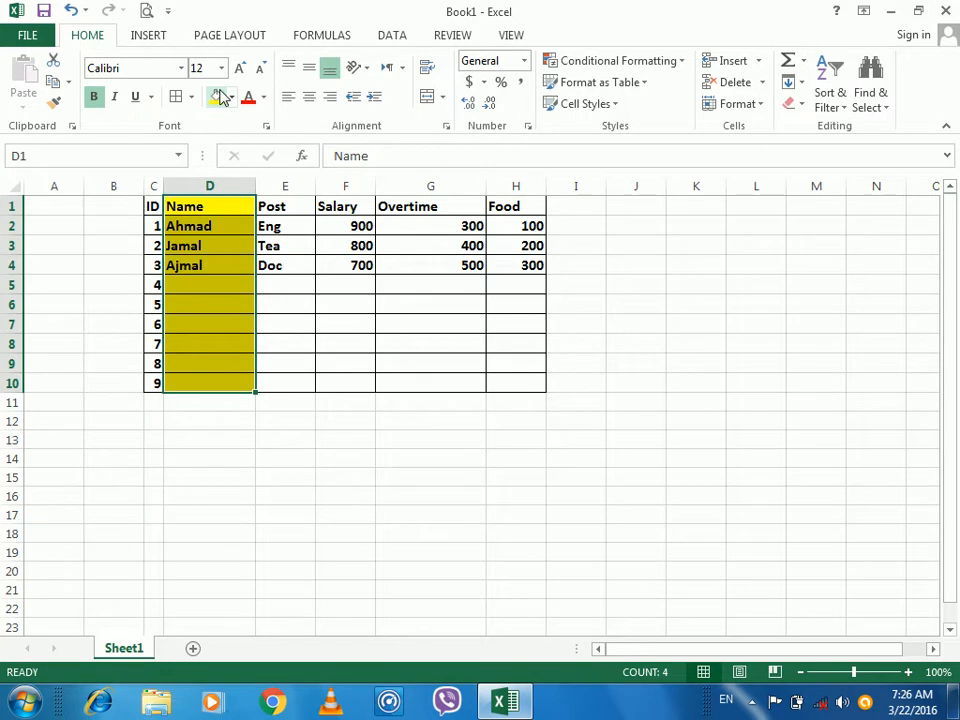
{"action": "left_click_drag", "start_coordinate": [295, 207], "coordinate": [272, 390]}
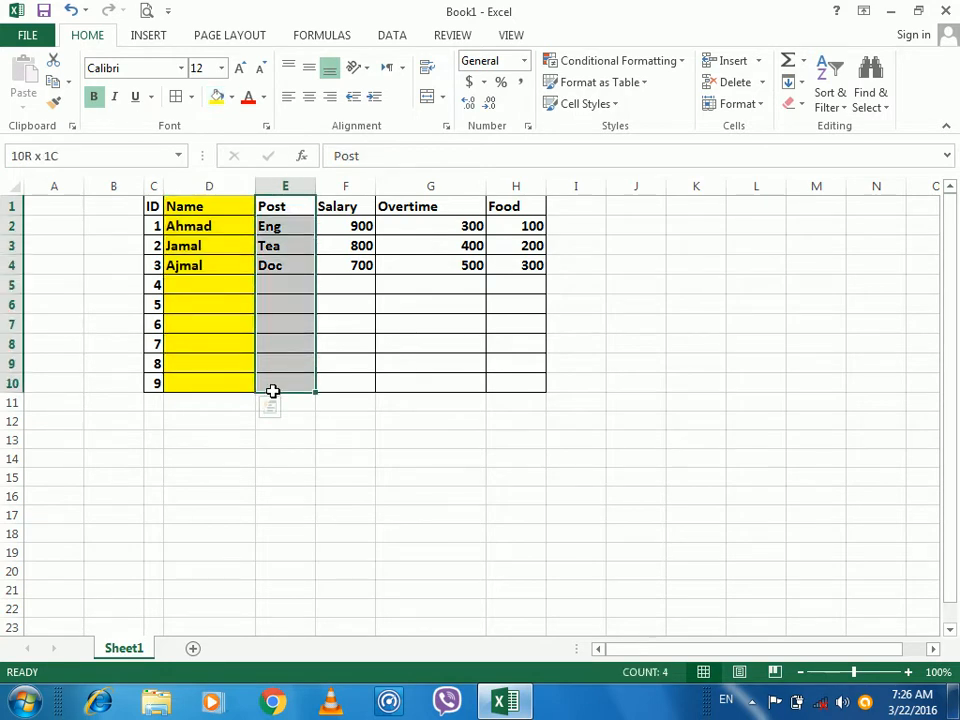
{"action": "left_click", "coordinate": [231, 96]}
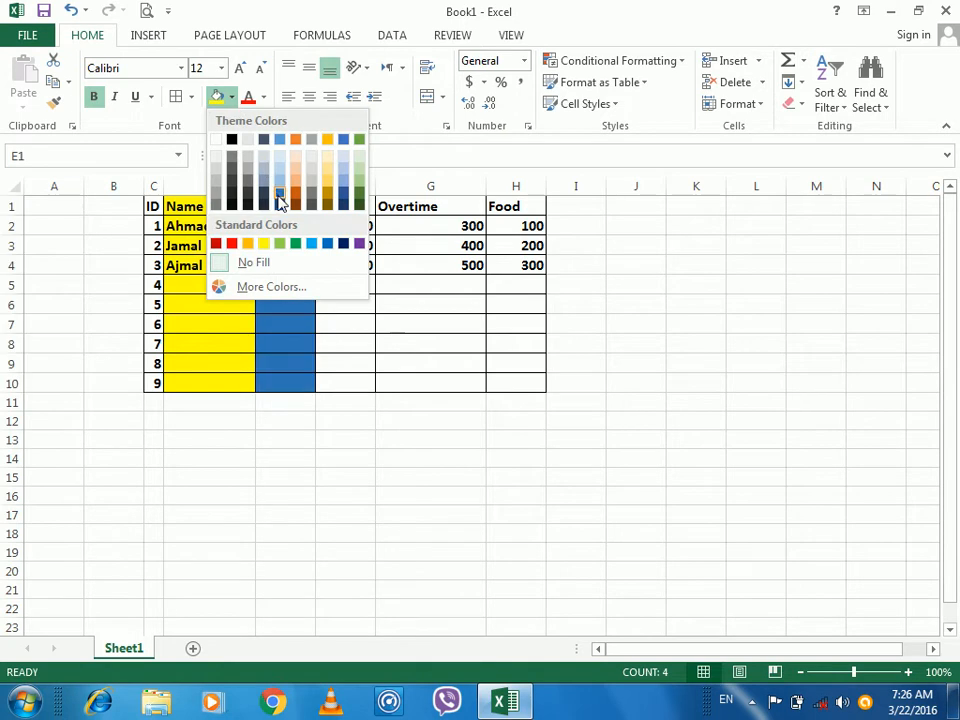
{"action": "left_click", "coordinate": [295, 244]}
- Shade the Salary column F1:F10 grey and the Overtime column G1:G10 light blue
{"action": "left_click", "coordinate": [338, 208]}
{"action": "left_click_drag", "start_coordinate": [338, 208], "coordinate": [362, 381]}
{"action": "left_click", "coordinate": [231, 97]}
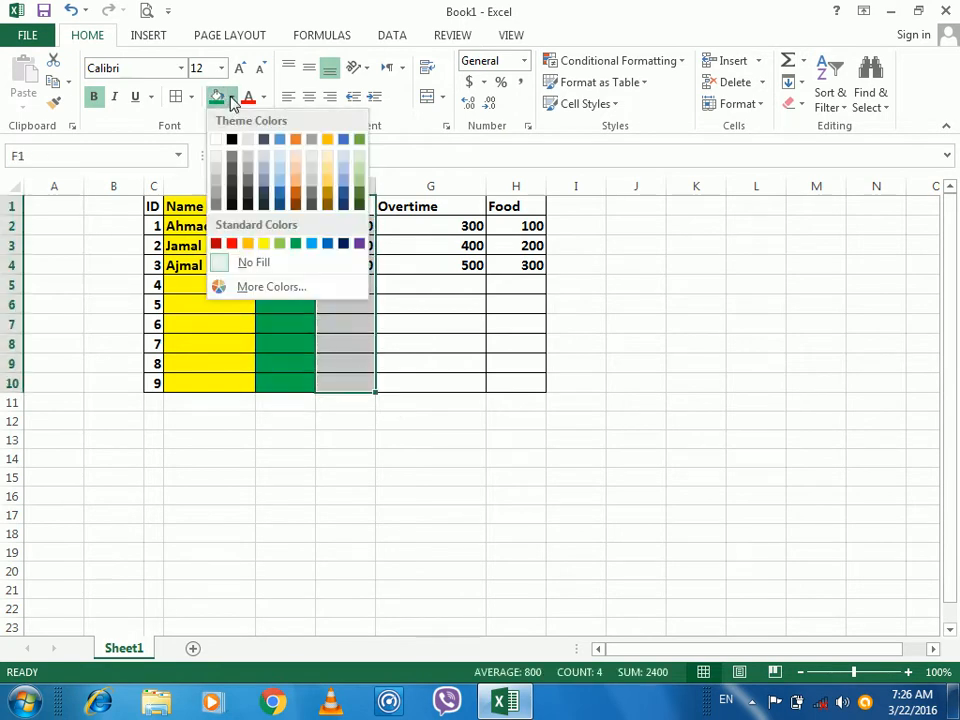
{"action": "left_click", "coordinate": [310, 141]}
{"action": "left_click_drag", "start_coordinate": [413, 204], "coordinate": [435, 386]}
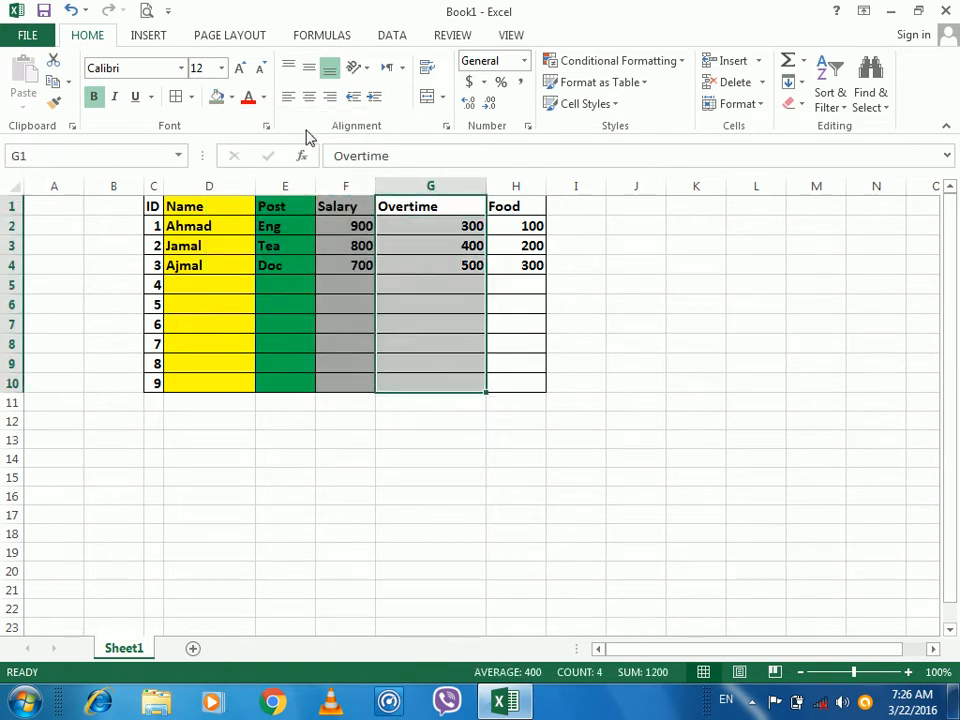
{"action": "left_click", "coordinate": [231, 97]}
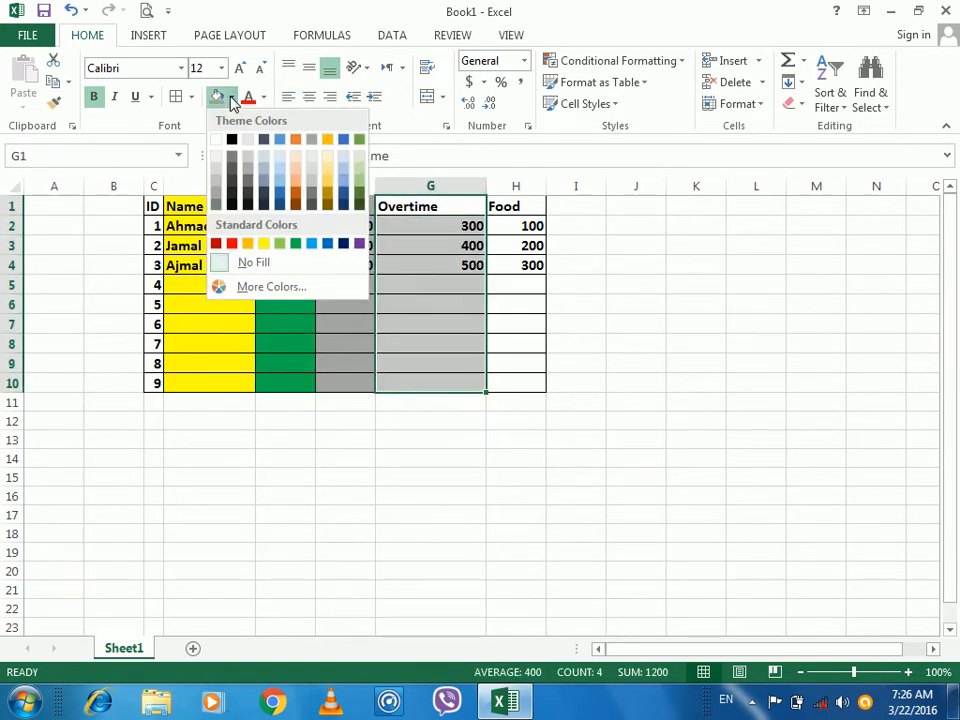
{"action": "left_click", "coordinate": [344, 166]}
- Shade the Food column H1:H10 light orange and the header row C1:H1 light grey
{"action": "left_click_drag", "start_coordinate": [505, 206], "coordinate": [504, 386]}
{"action": "left_click", "coordinate": [231, 97]}
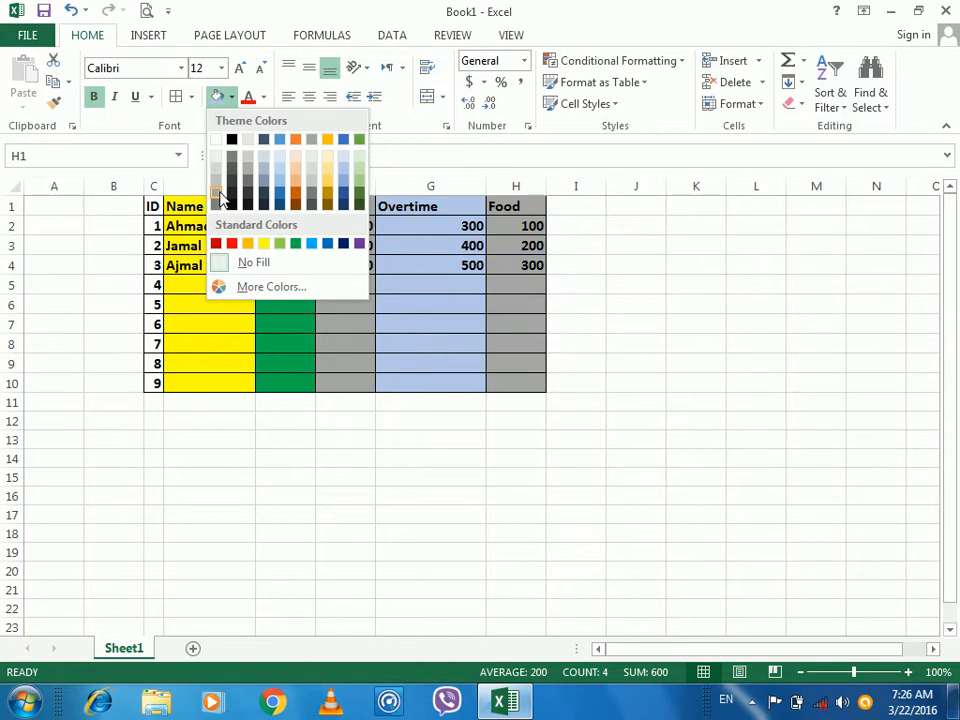
{"action": "left_click", "coordinate": [296, 192]}
{"action": "left_click_drag", "start_coordinate": [148, 206], "coordinate": [503, 203]}
{"action": "left_click", "coordinate": [232, 97]}
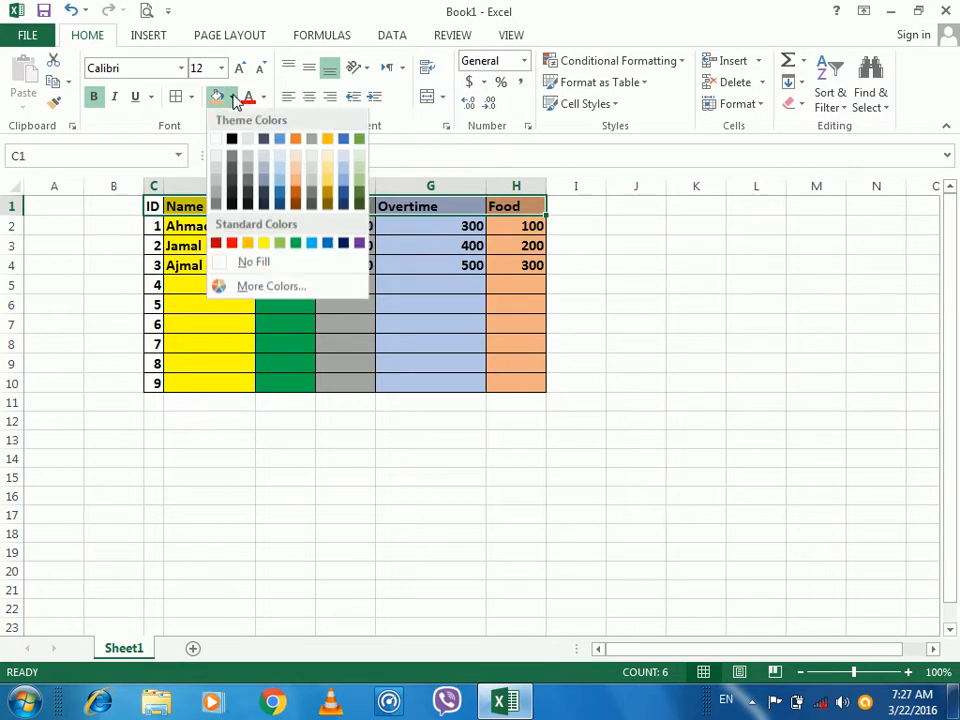
{"action": "left_click", "coordinate": [218, 184]}
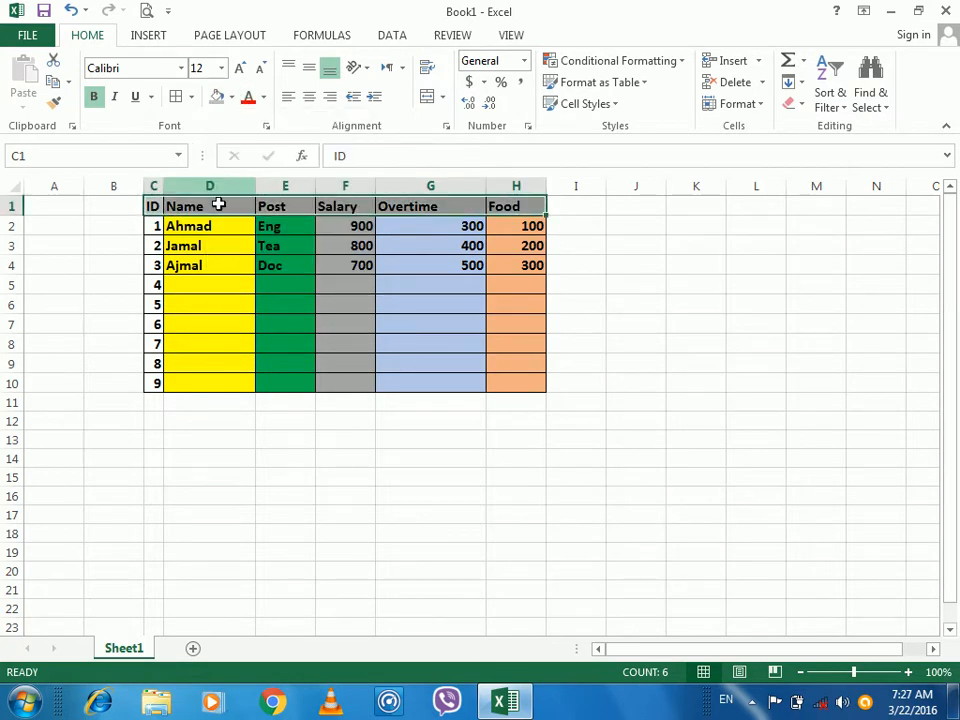
- Select the alternate table rows 3, 5, 7 and 9 from column C to H together and shade them blue
{"action": "left_click_drag", "start_coordinate": [156, 246], "coordinate": [505, 251]}
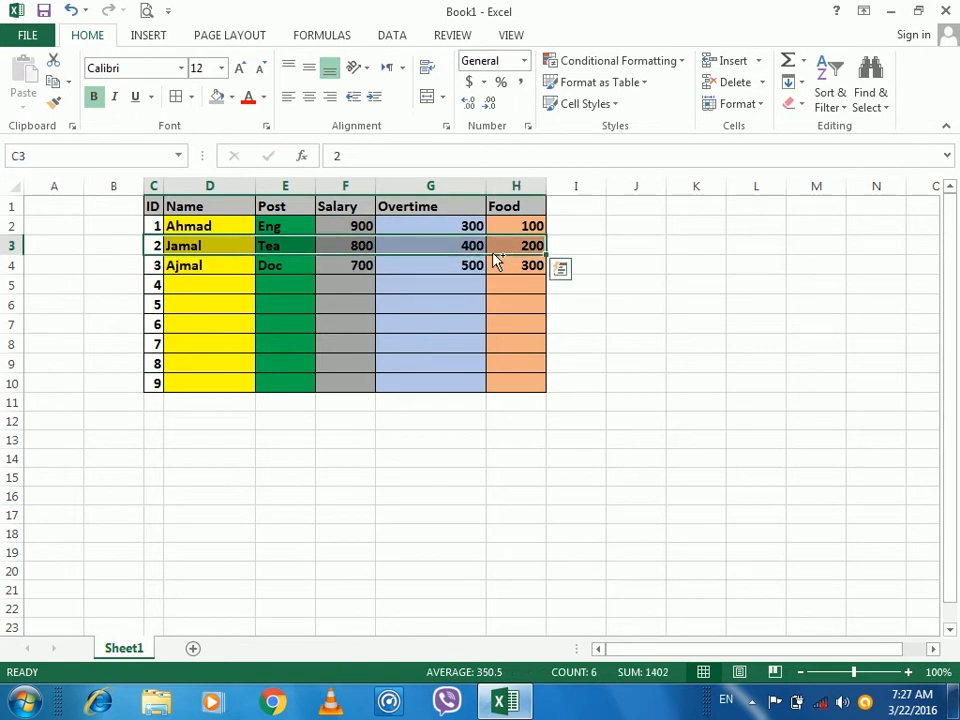
{"action": "left_click_drag", "start_coordinate": [155, 286], "coordinate": [521, 279]}
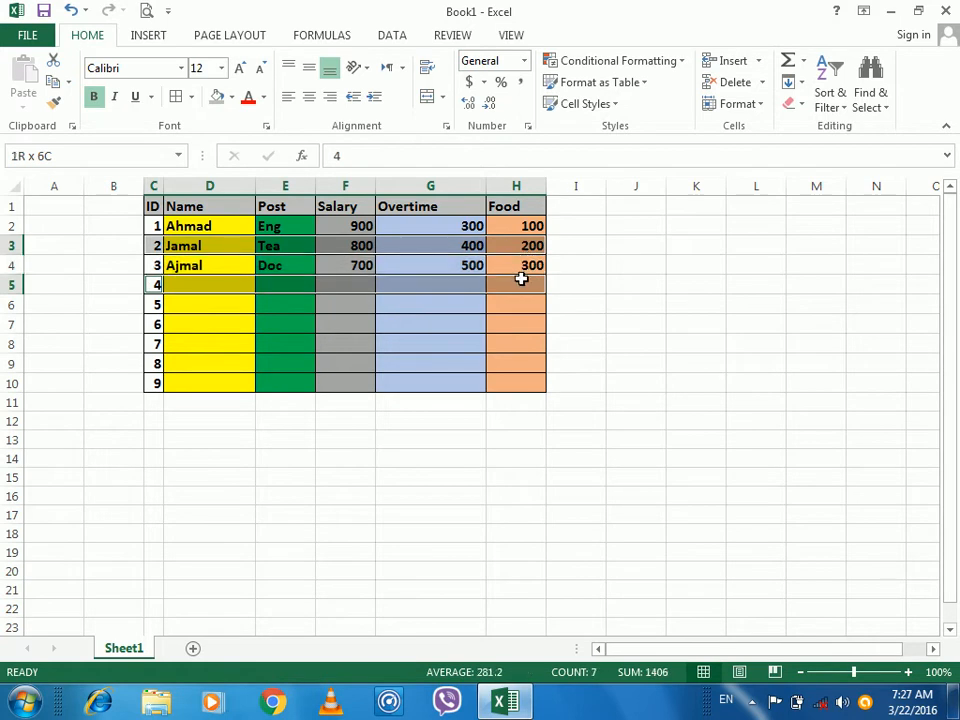
{"action": "left_click_drag", "start_coordinate": [190, 339], "coordinate": [519, 284]}
{"action": "left_click", "coordinate": [523, 285], "text": "ctrl"}
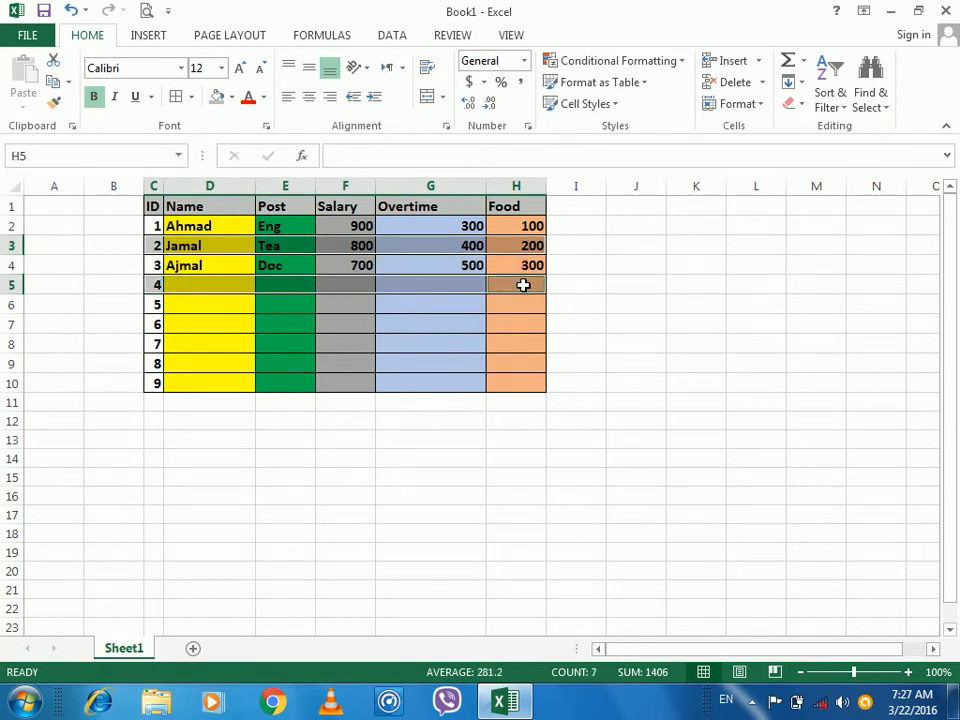
{"action": "left_click_drag", "start_coordinate": [157, 321], "coordinate": [507, 321]}
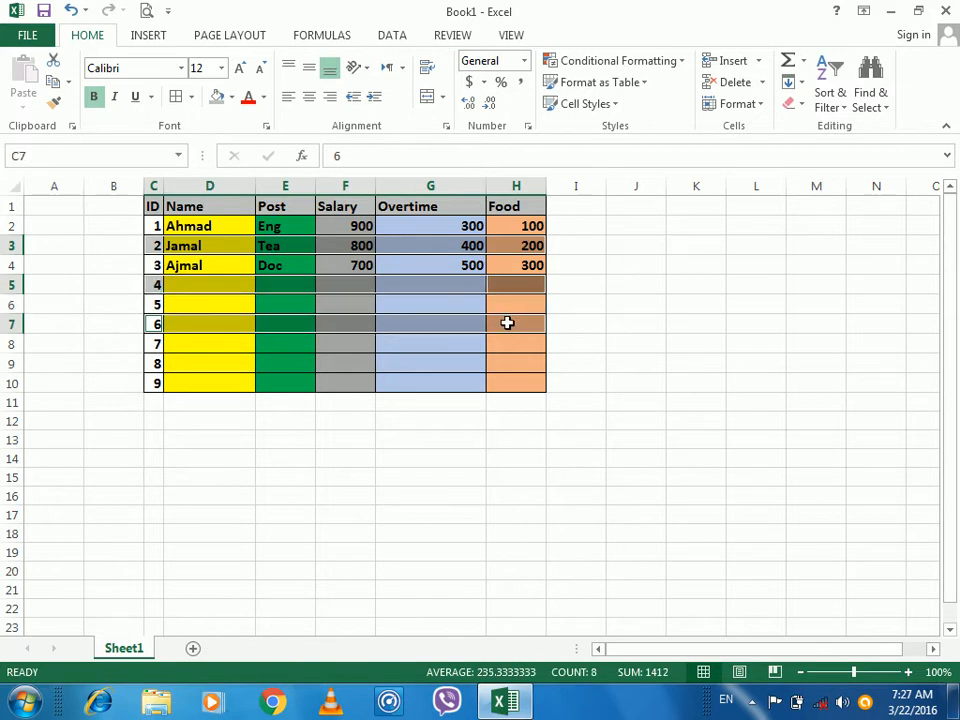
{"action": "left_click_drag", "start_coordinate": [152, 367], "coordinate": [520, 353]}
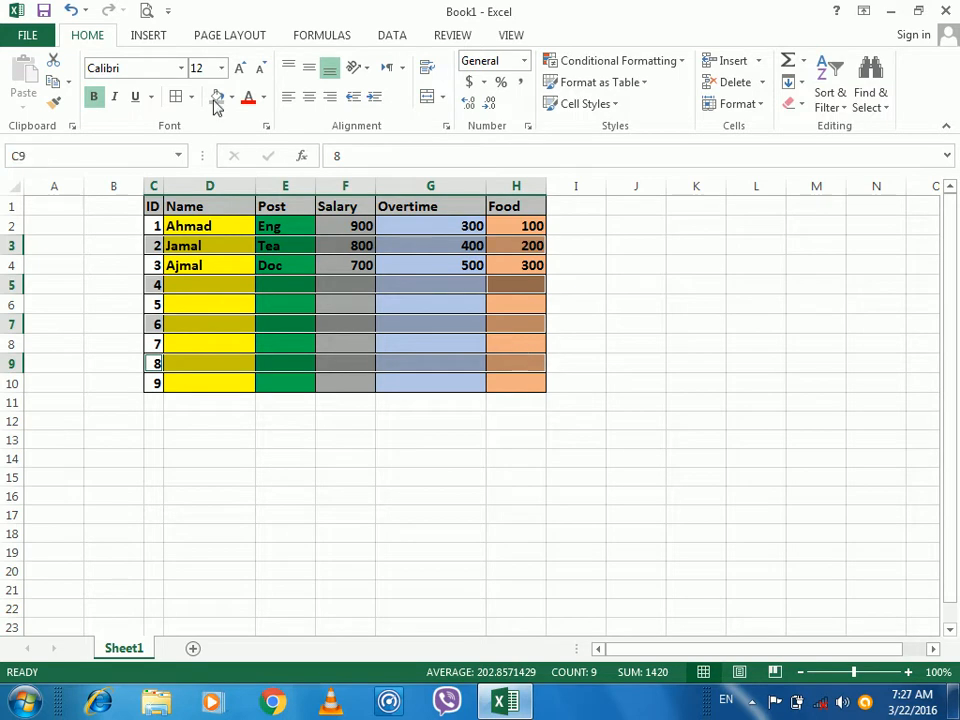
{"action": "left_click", "coordinate": [231, 97]}
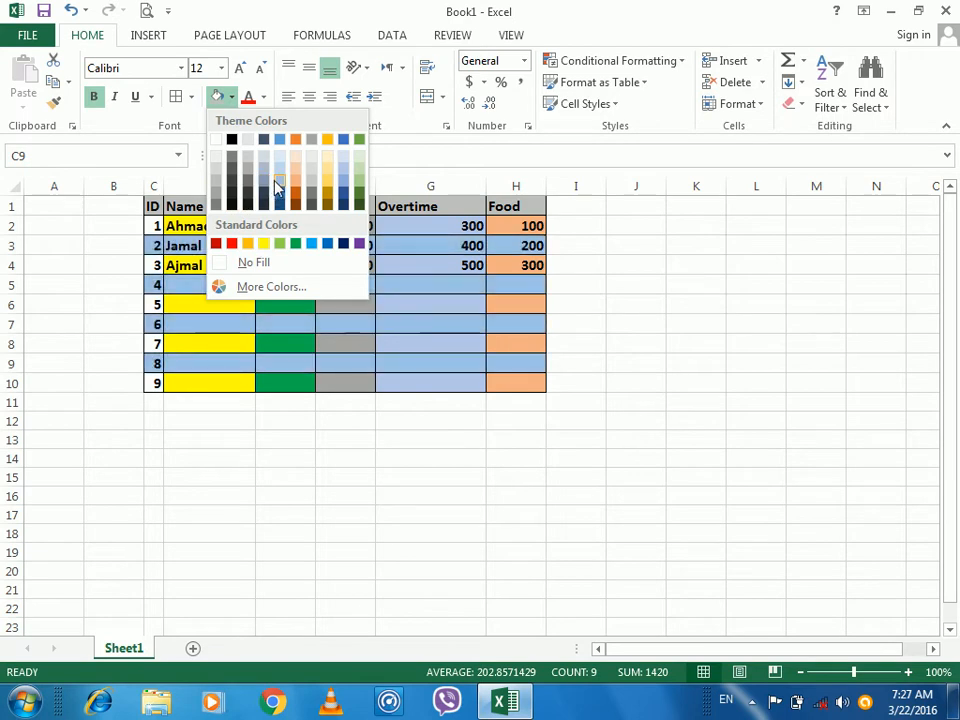
{"action": "left_click", "coordinate": [341, 142]}
{"action": "left_click", "coordinate": [319, 277]}
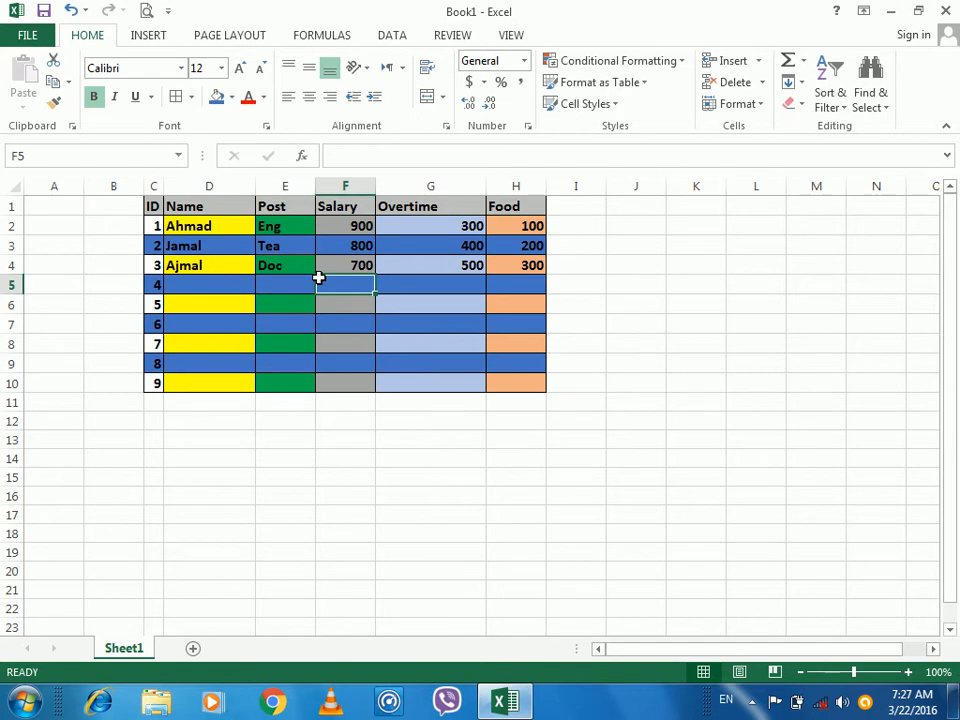
- Shade the ID numbers in cells C2:C10 light grey
{"action": "left_click_drag", "start_coordinate": [156, 229], "coordinate": [158, 385]}
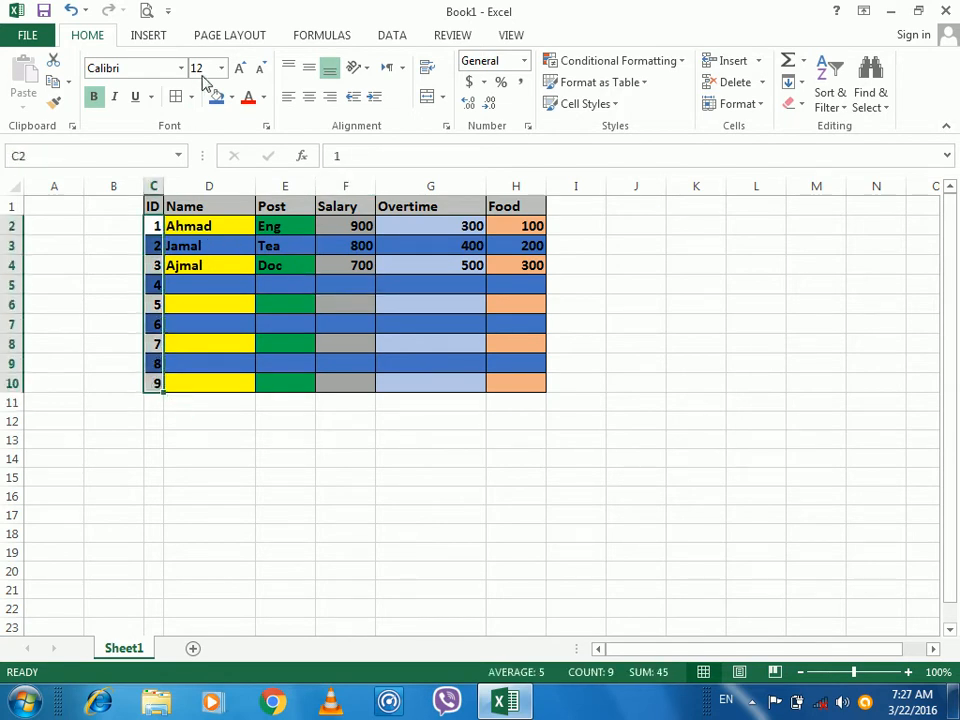
{"action": "left_click", "coordinate": [231, 97]}
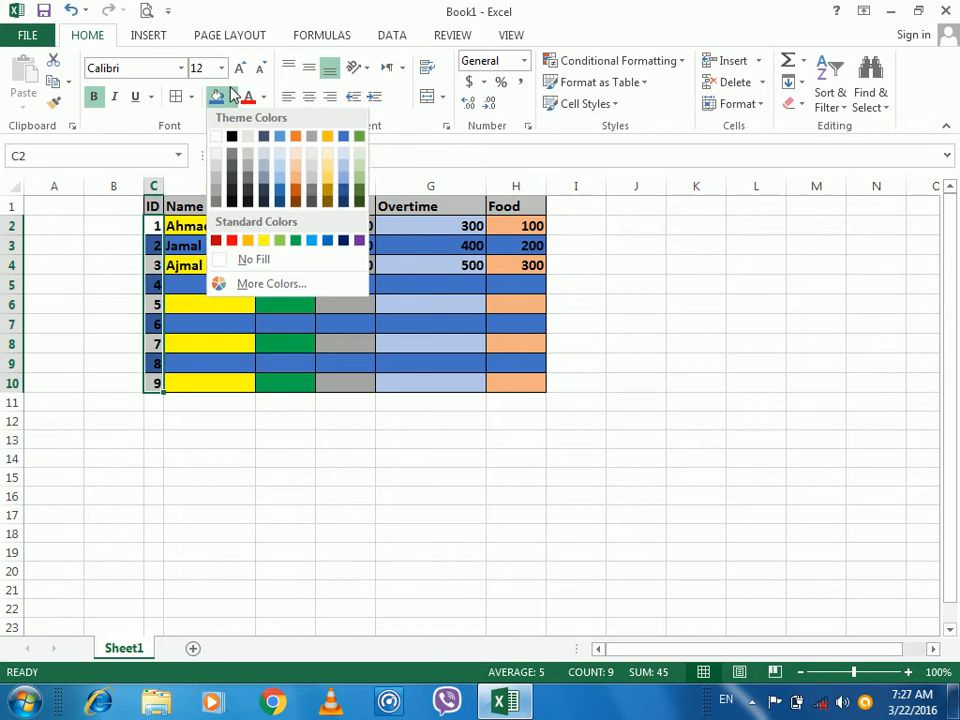
{"action": "left_click", "coordinate": [216, 182]}
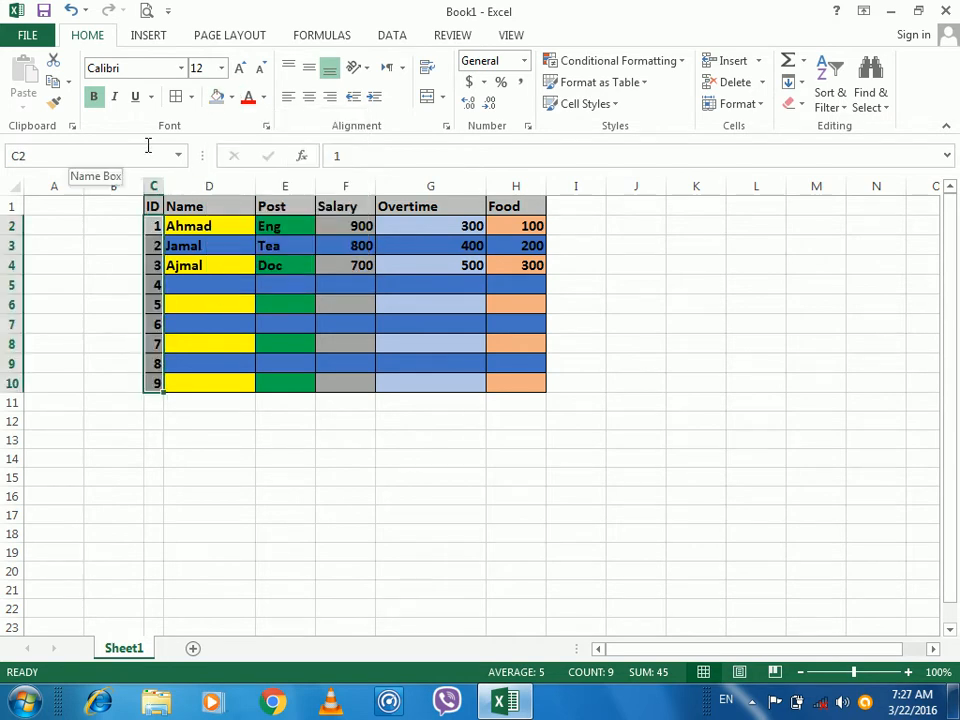
{"action": "left_click", "coordinate": [305, 245]}
- Preview workbook themes such as Organic on the coloured table without applying one
{"action": "left_click_drag", "start_coordinate": [185, 213], "coordinate": [199, 375]}
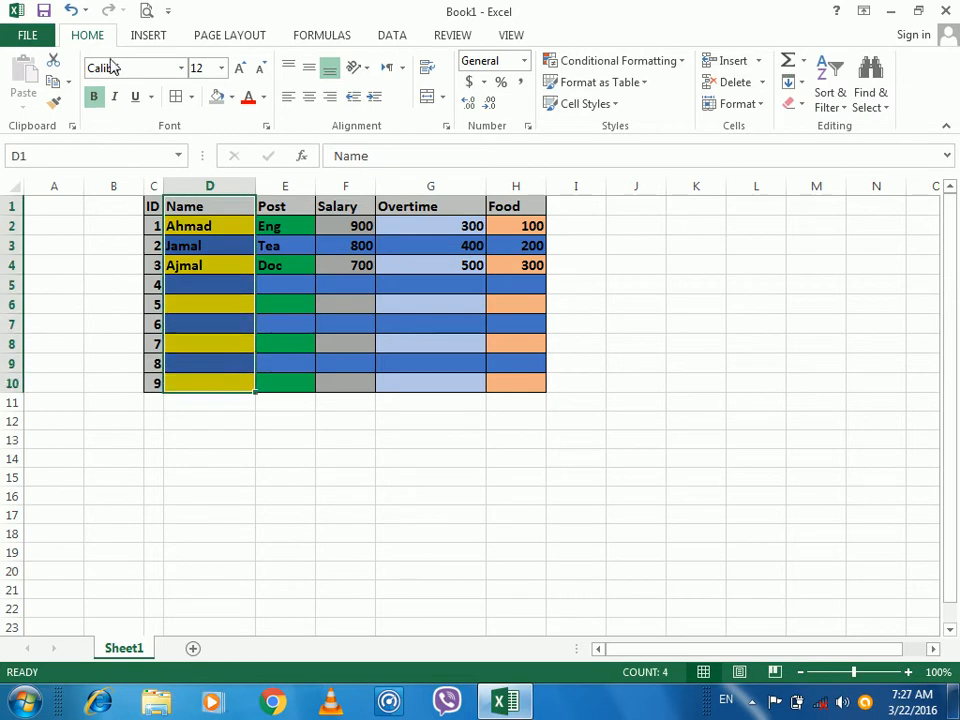
{"action": "left_click", "coordinate": [240, 35]}
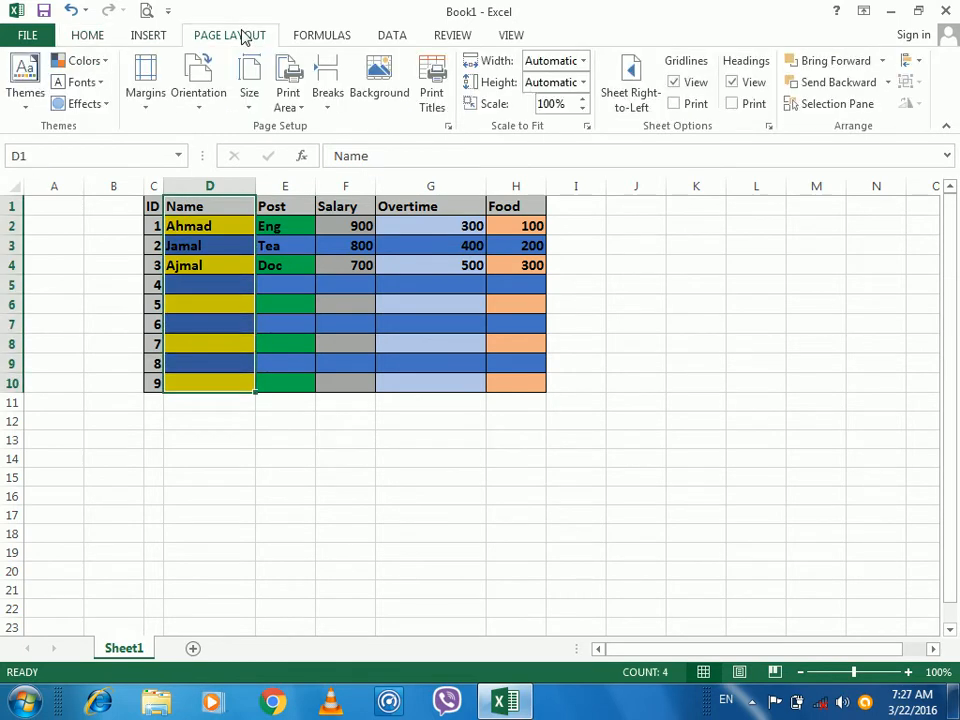
{"action": "left_click", "coordinate": [20, 110]}
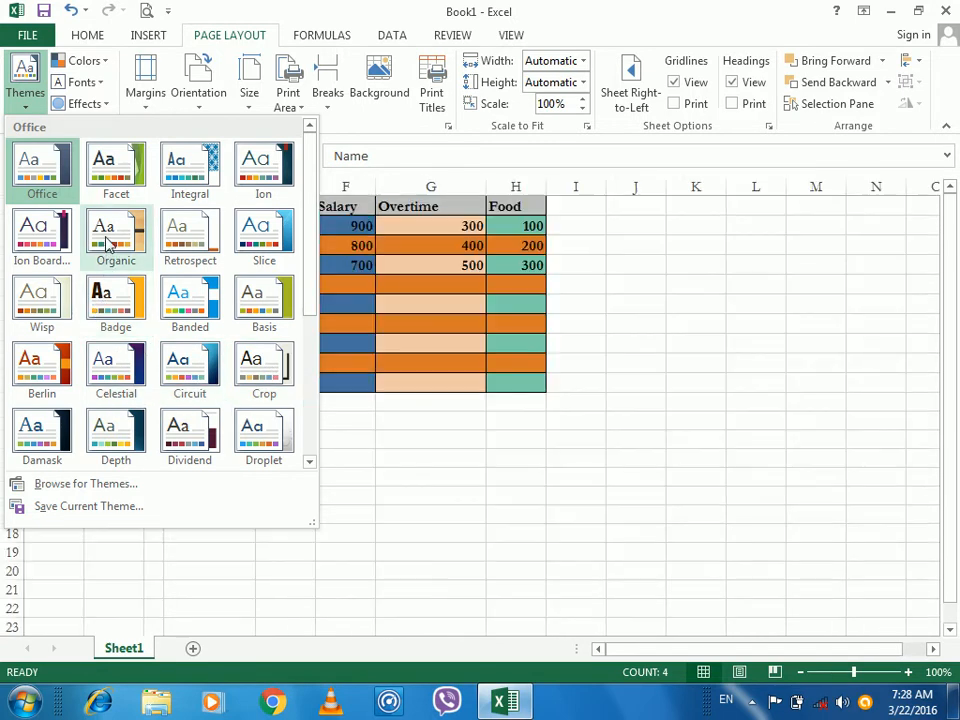
{"action": "left_click", "coordinate": [686, 424]}
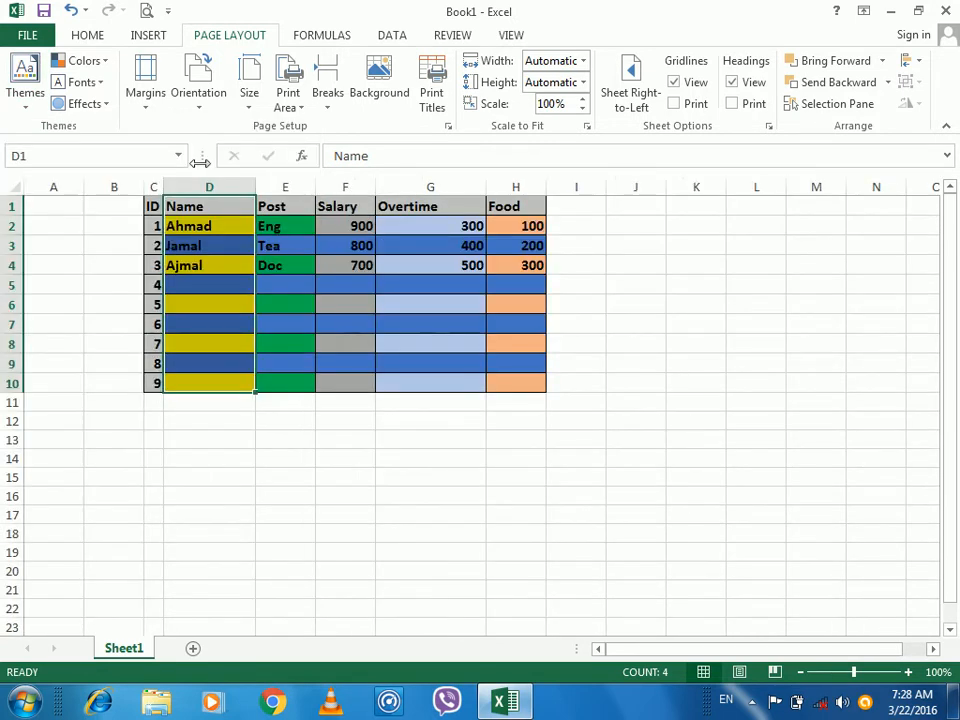
- Draw a rectangle about 0.5" high and 1.14" wide over the Post and Salary columns, and give it a gold shape style
{"action": "left_click", "coordinate": [143, 36]}
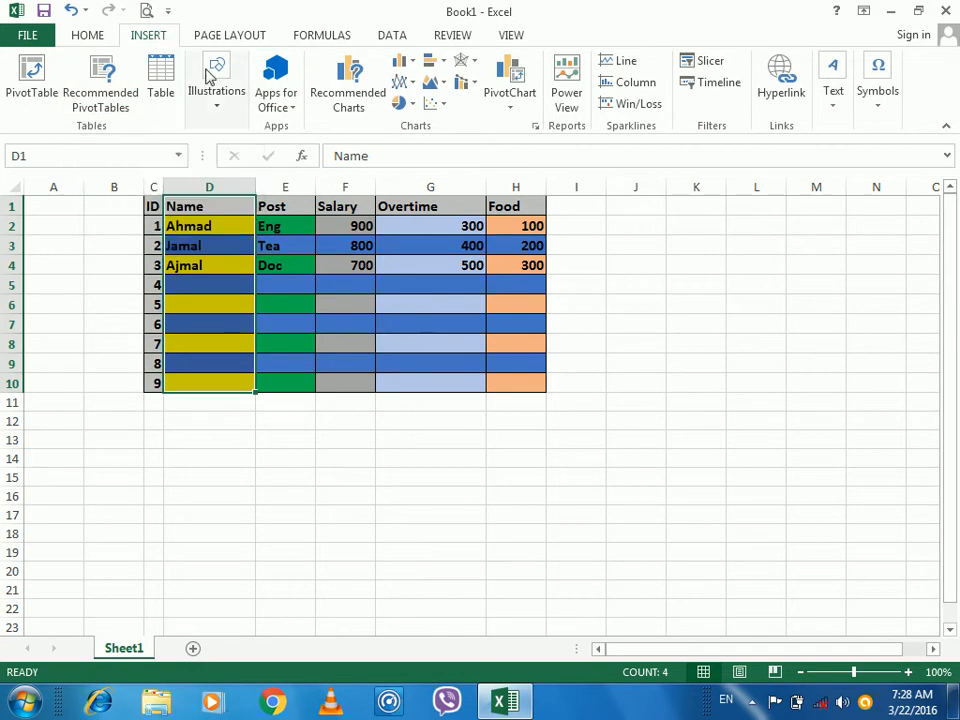
{"action": "left_click", "coordinate": [217, 95]}
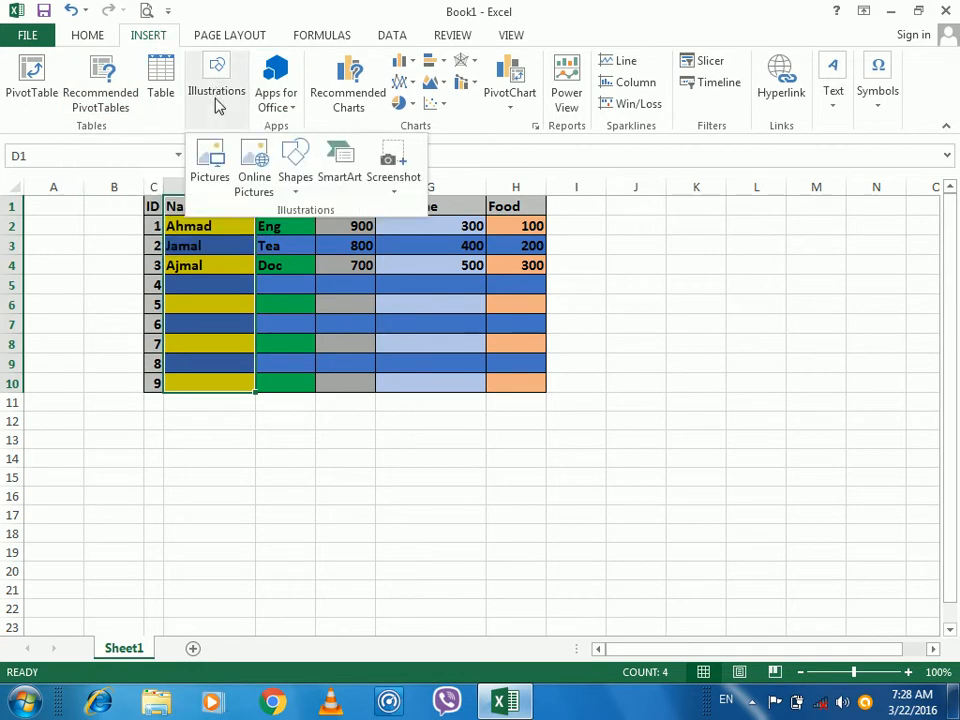
{"action": "left_click", "coordinate": [295, 158]}
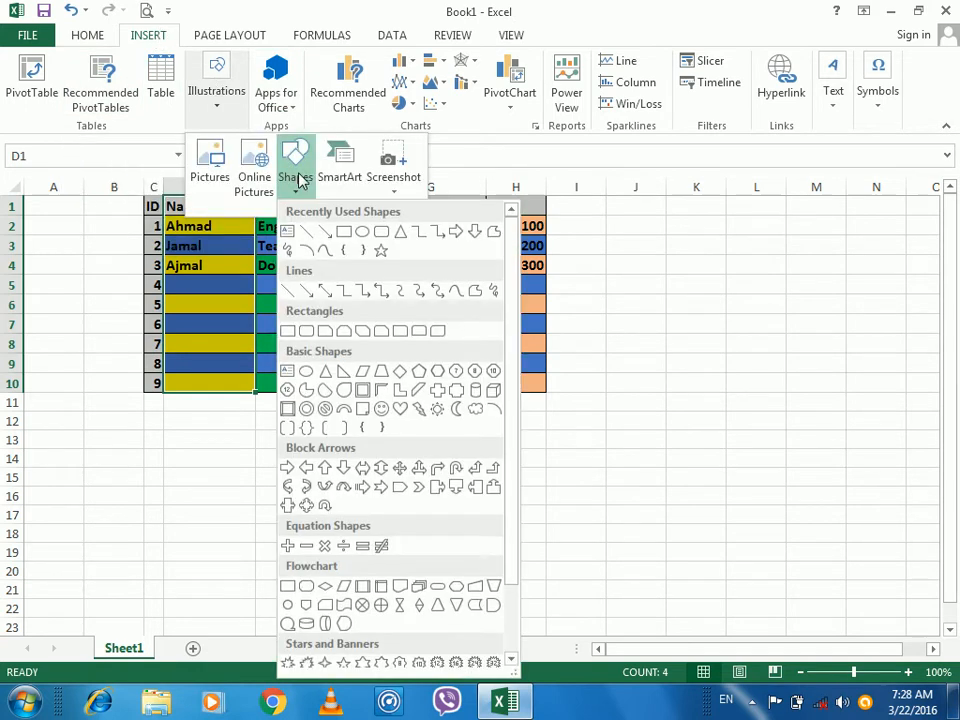
{"action": "left_click", "coordinate": [349, 236]}
{"action": "left_click_drag", "start_coordinate": [260, 268], "coordinate": [364, 316]}
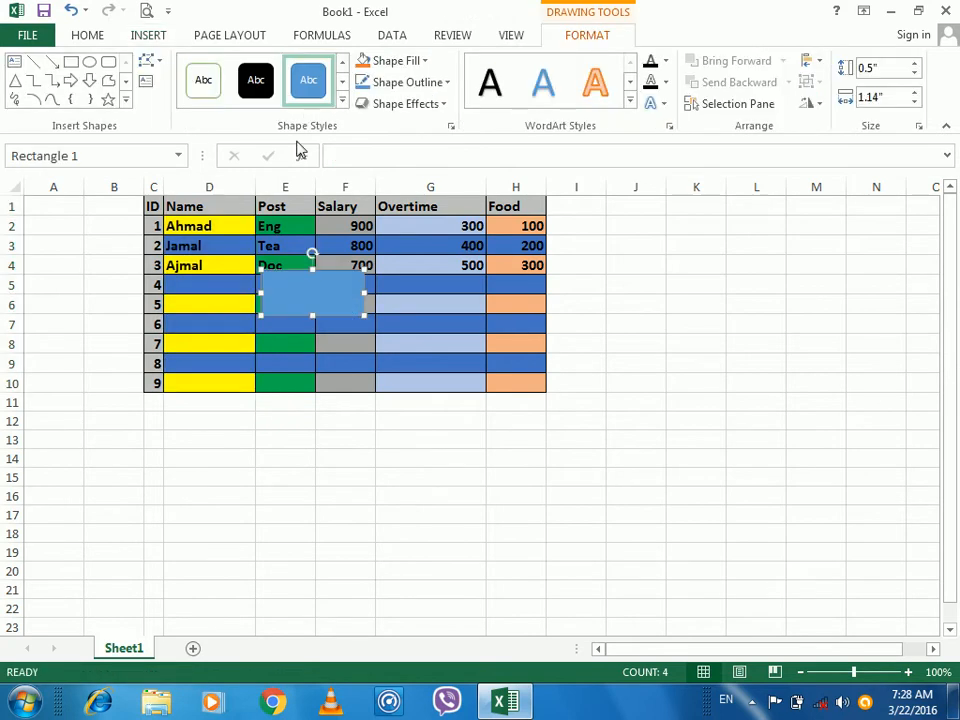
{"action": "left_click", "coordinate": [342, 99]}
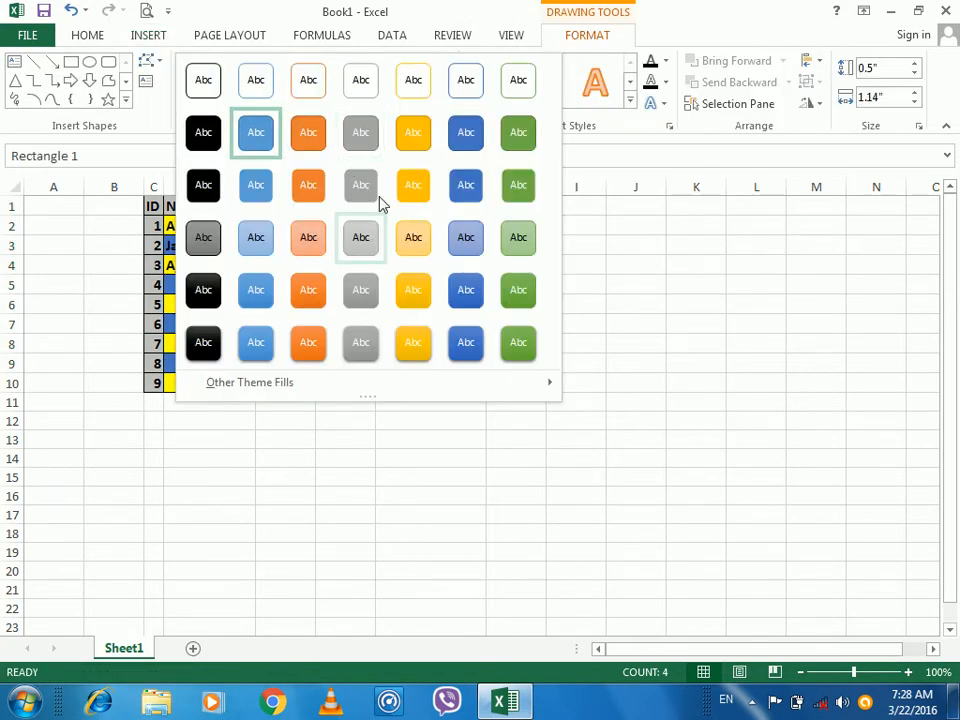
{"action": "left_click", "coordinate": [415, 186]}
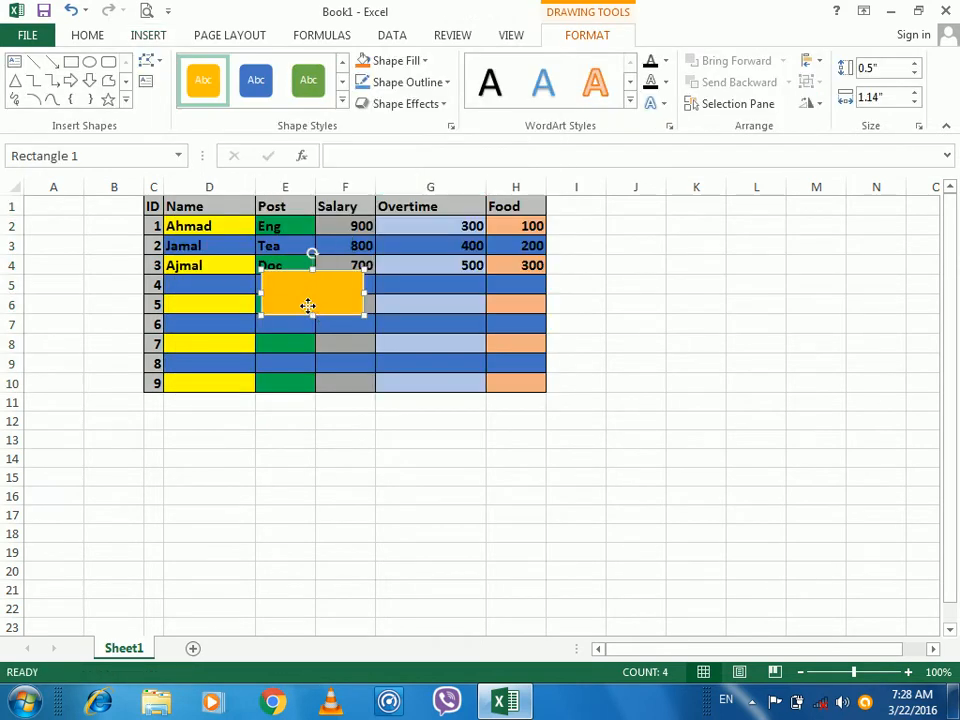
- Duplicate the gold rectangle twice, spread the copies over the table, and style one green and the other blue
{"action": "left_click_drag", "start_coordinate": [312, 308], "coordinate": [265, 283]}
{"action": "key", "text": "ctrl+d"}
{"action": "key", "text": "ctrl+d"}
{"action": "left_click_drag", "start_coordinate": [341, 293], "coordinate": [441, 304]}
{"action": "left_click", "coordinate": [309, 79]}
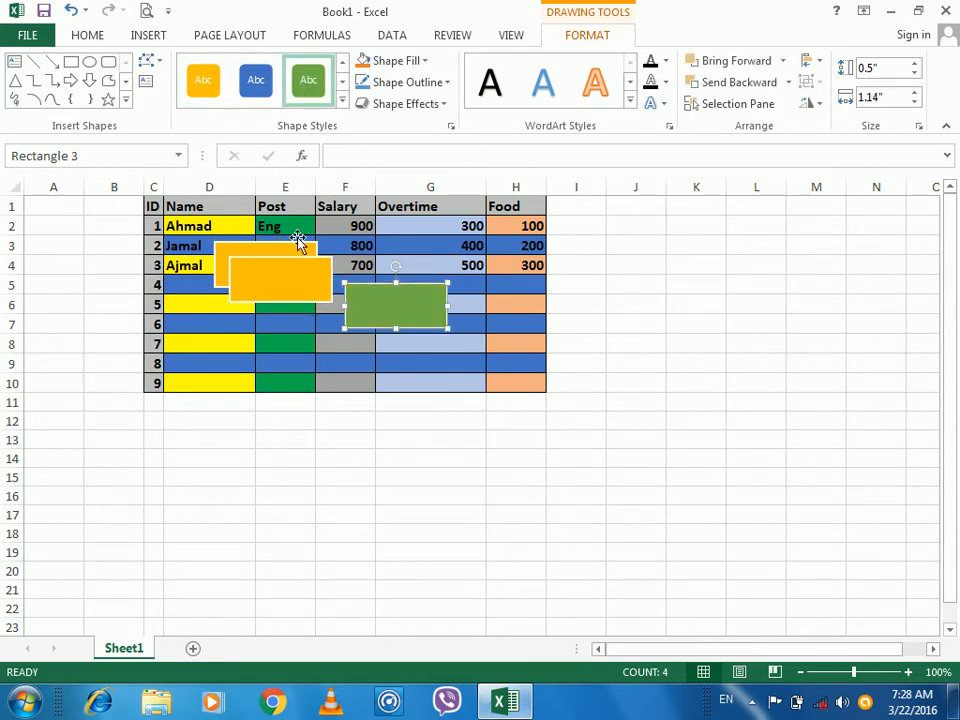
{"action": "left_click_drag", "start_coordinate": [281, 283], "coordinate": [278, 300]}
{"action": "left_click", "coordinate": [256, 81]}
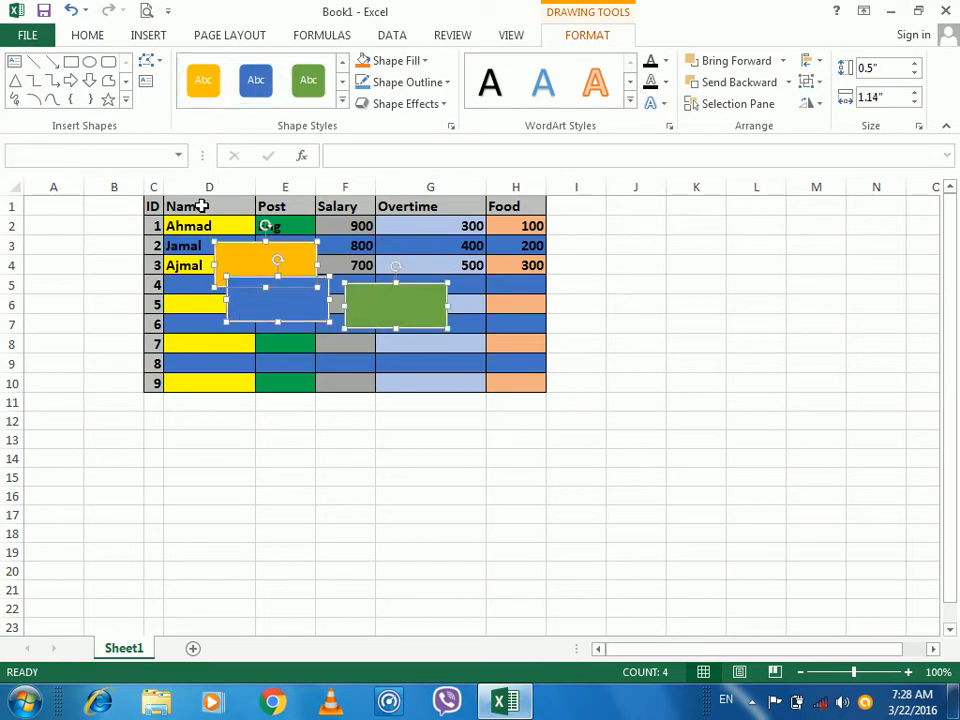
- Preview workbook themes such as Retrospect on the table and the three rectangles without applying one
{"action": "left_click", "coordinate": [165, 208]}
{"action": "left_click_drag", "start_coordinate": [133, 207], "coordinate": [529, 389]}
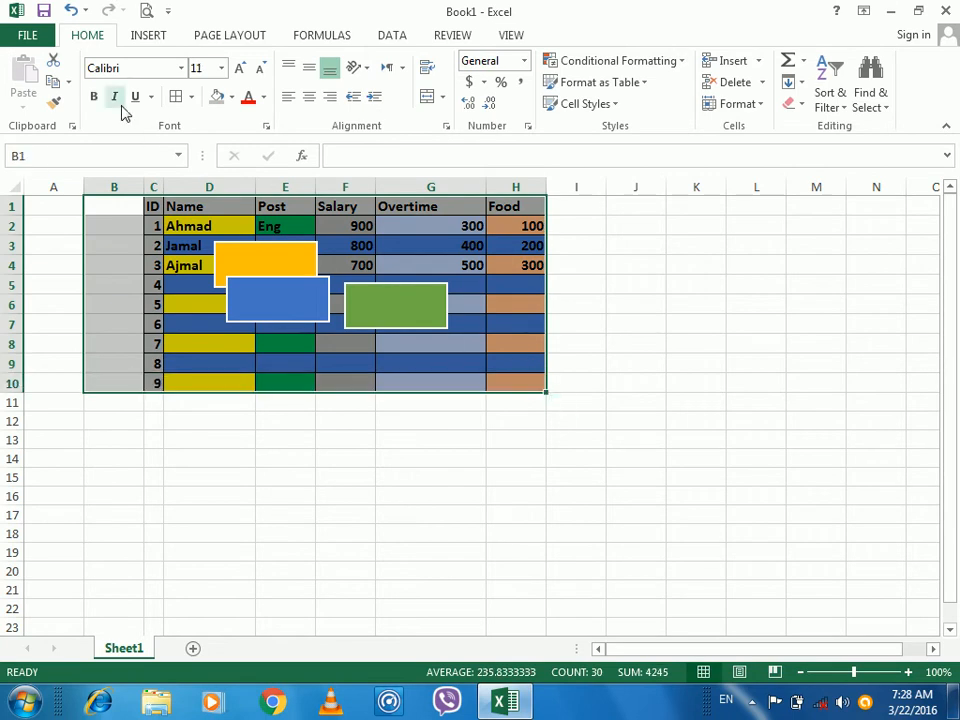
{"action": "left_click", "coordinate": [212, 38]}
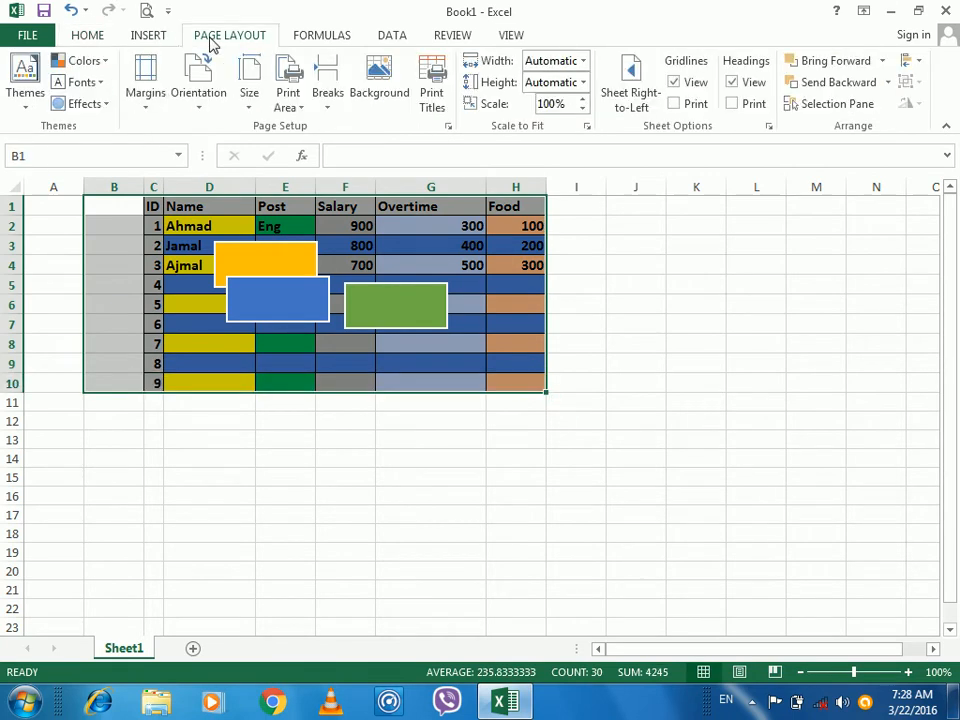
{"action": "left_click", "coordinate": [35, 108]}
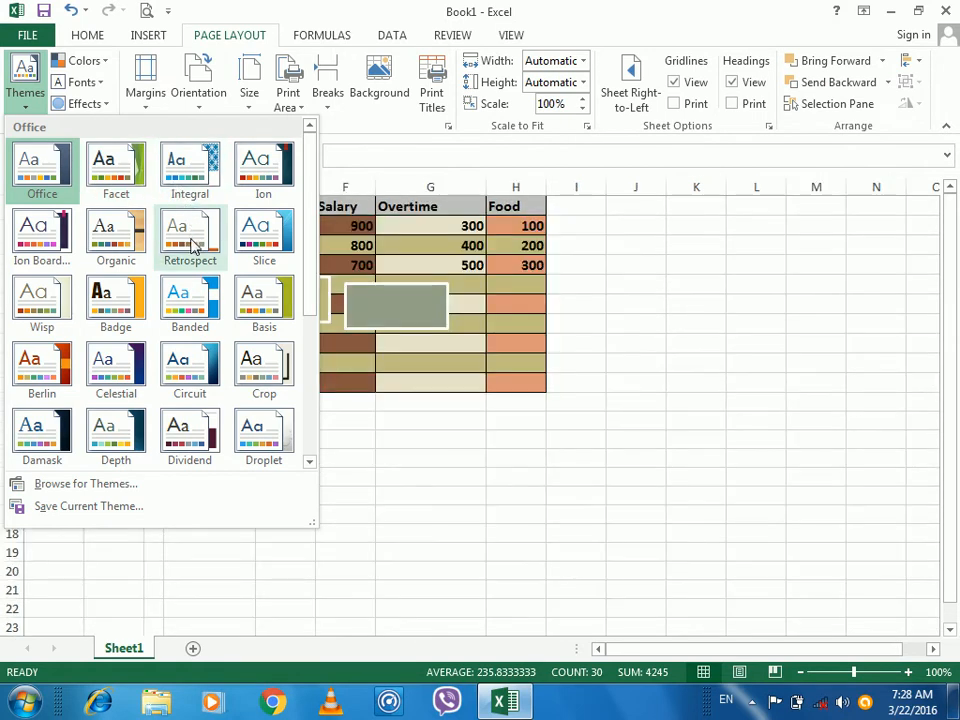
{"action": "left_click", "coordinate": [463, 469]}
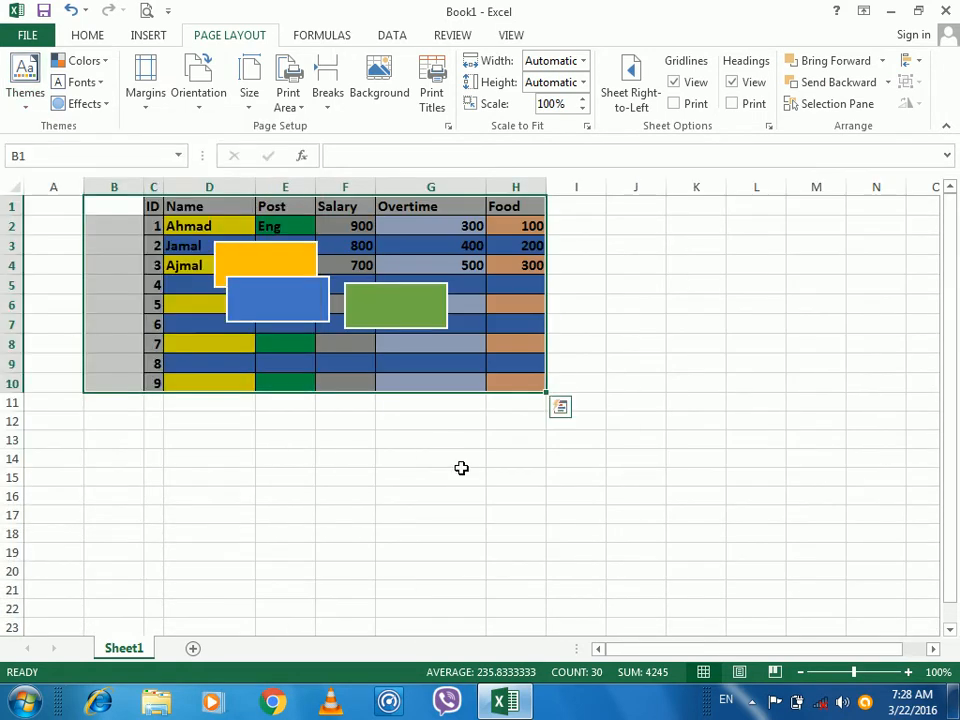
- Delete the green, blue and gold rectangles from the sheet
{"action": "left_click", "coordinate": [393, 322]}
{"action": "key", "text": "Delete"}
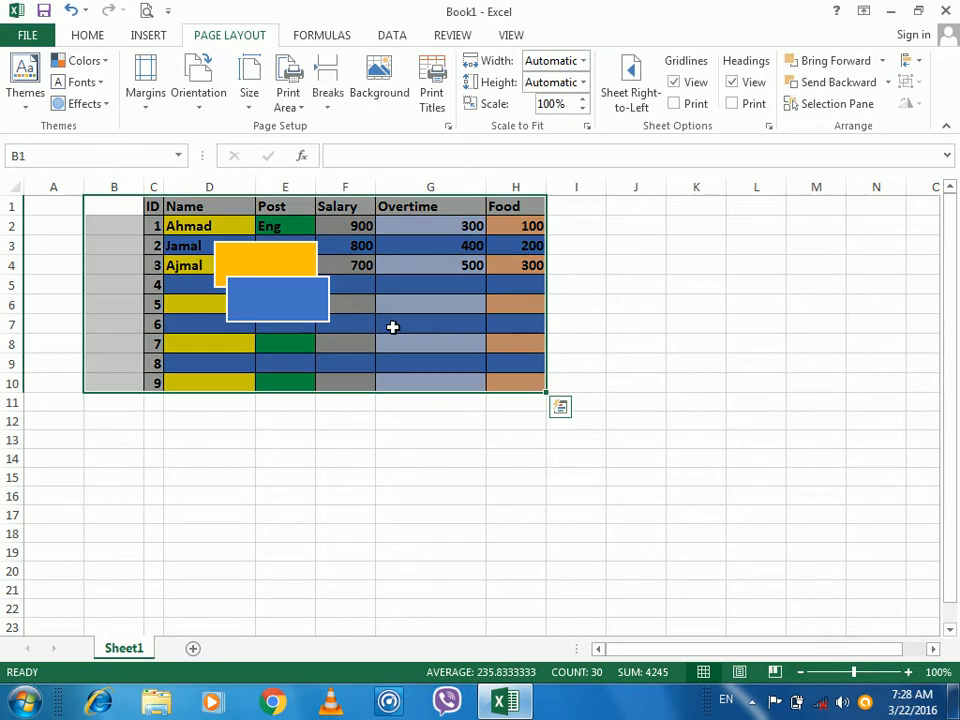
{"action": "left_click", "coordinate": [306, 312]}
{"action": "key", "text": "Delete"}
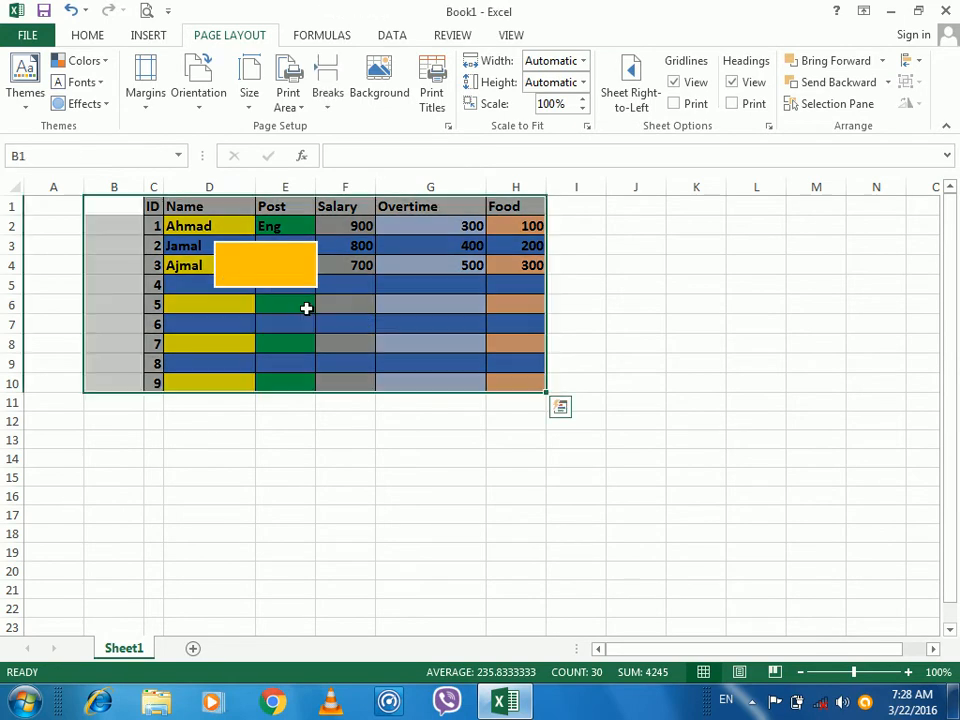
{"action": "left_click", "coordinate": [279, 276]}
{"action": "key", "text": "Delete"}
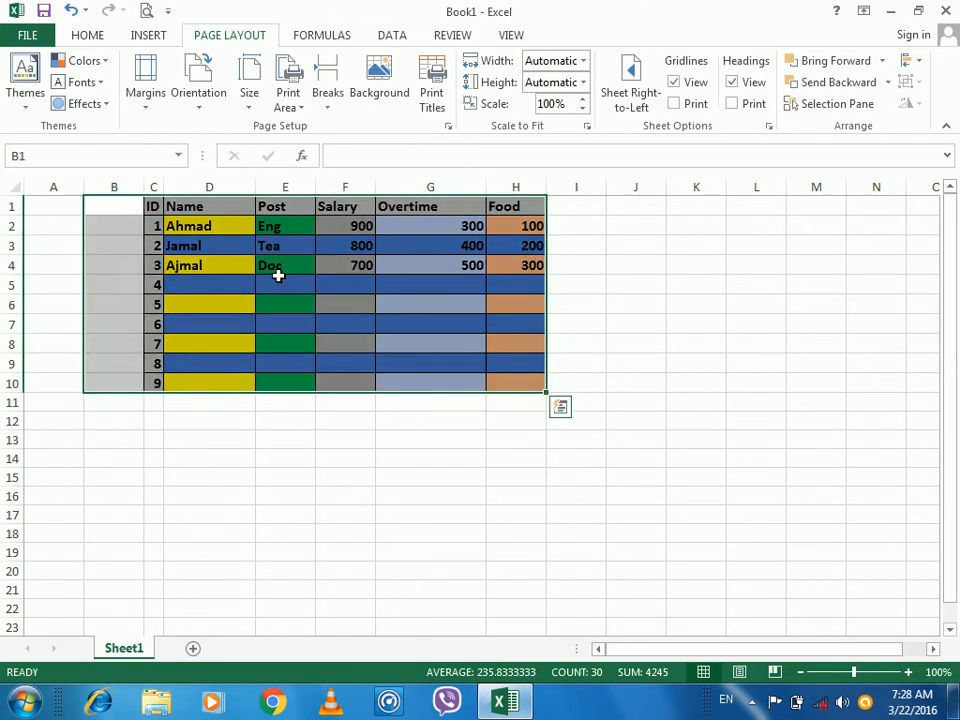
- Select the whole table C1:H10 and apply the Facet theme to the workbook
{"action": "left_click", "coordinate": [199, 237]}
{"action": "left_click_drag", "start_coordinate": [158, 210], "coordinate": [504, 385]}
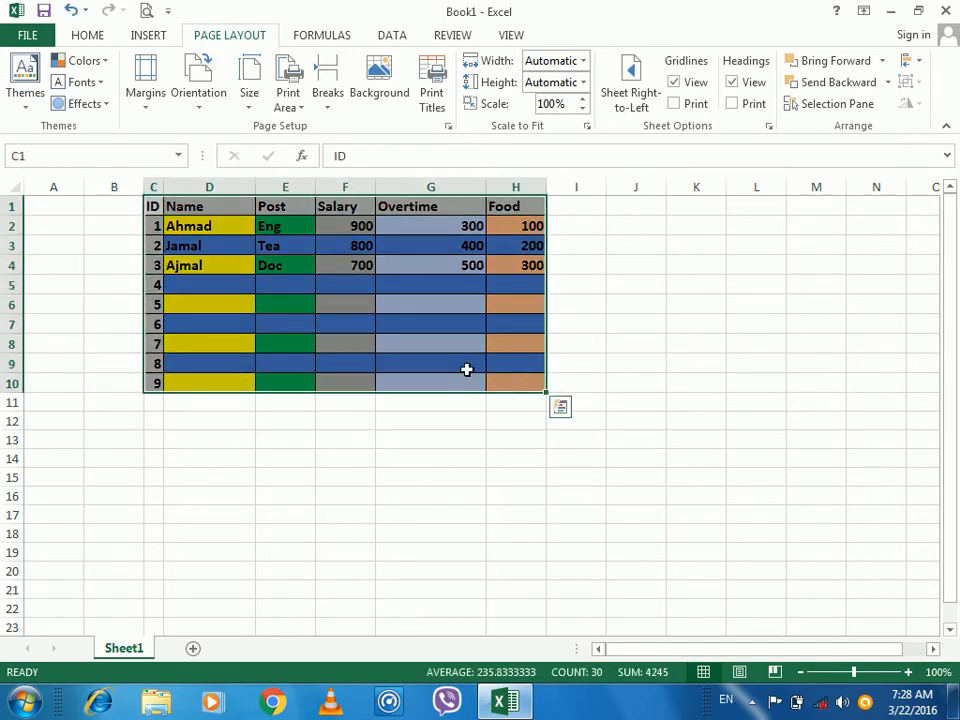
{"action": "left_click", "coordinate": [36, 105]}
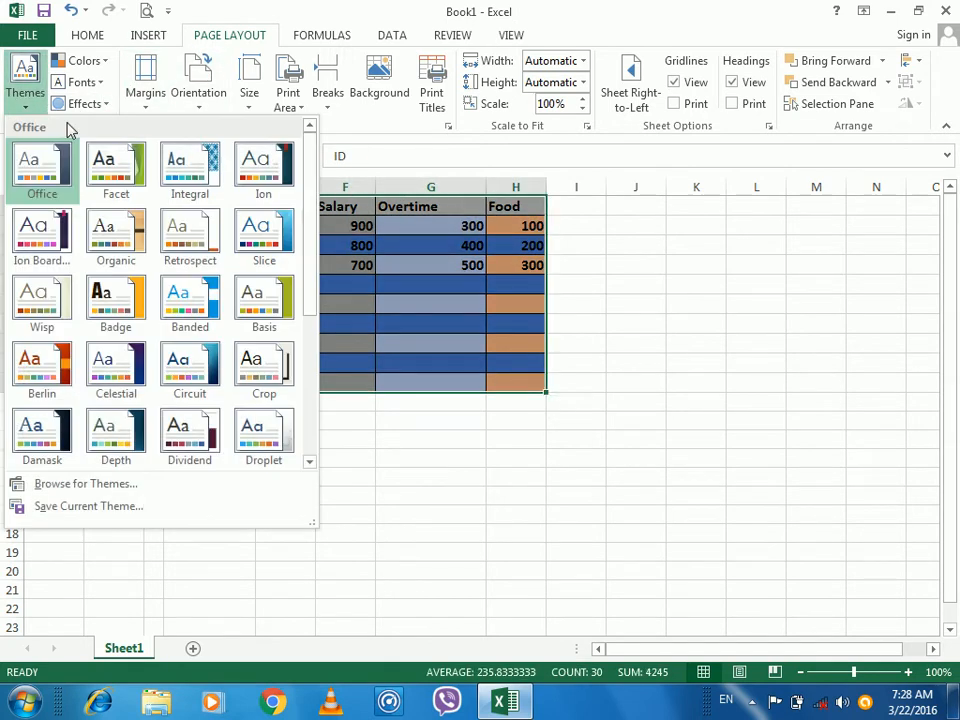
{"action": "left_click", "coordinate": [107, 165]}
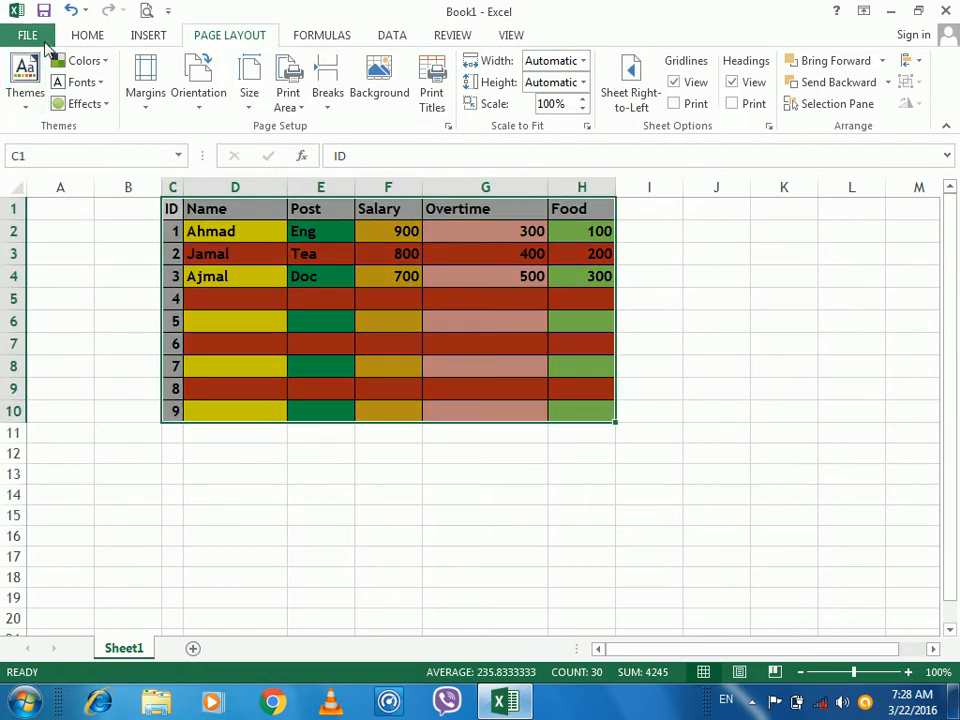
- Copy the table C1:H10 and paste it at A1 of a new sheet with the All using Source theme option
{"action": "left_click", "coordinate": [87, 35]}
{"action": "left_click", "coordinate": [53, 87]}
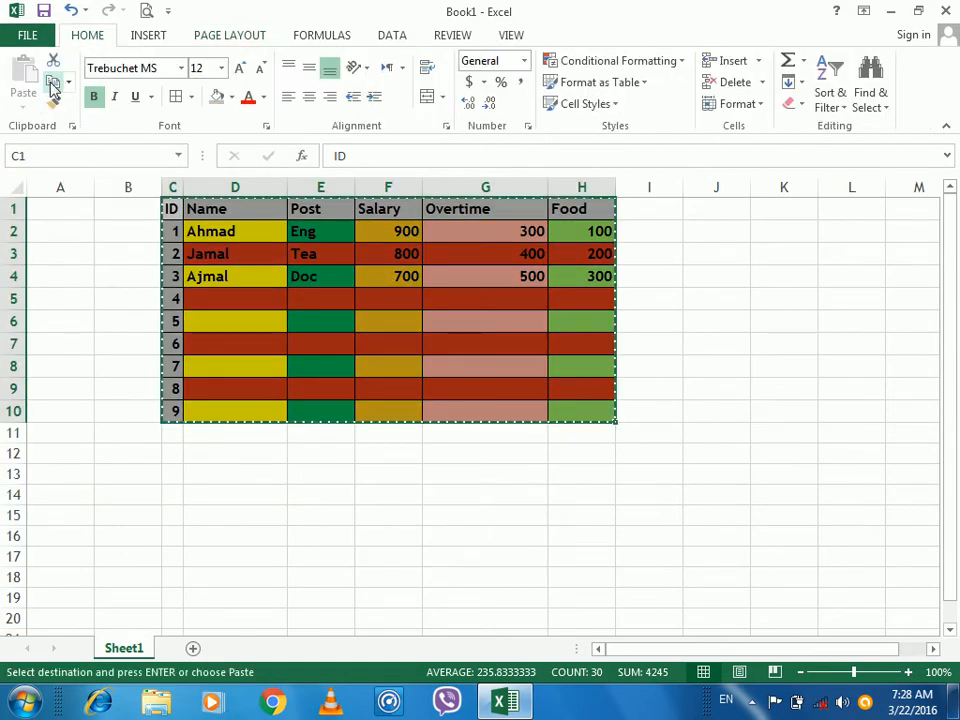
{"action": "left_click", "coordinate": [193, 648]}
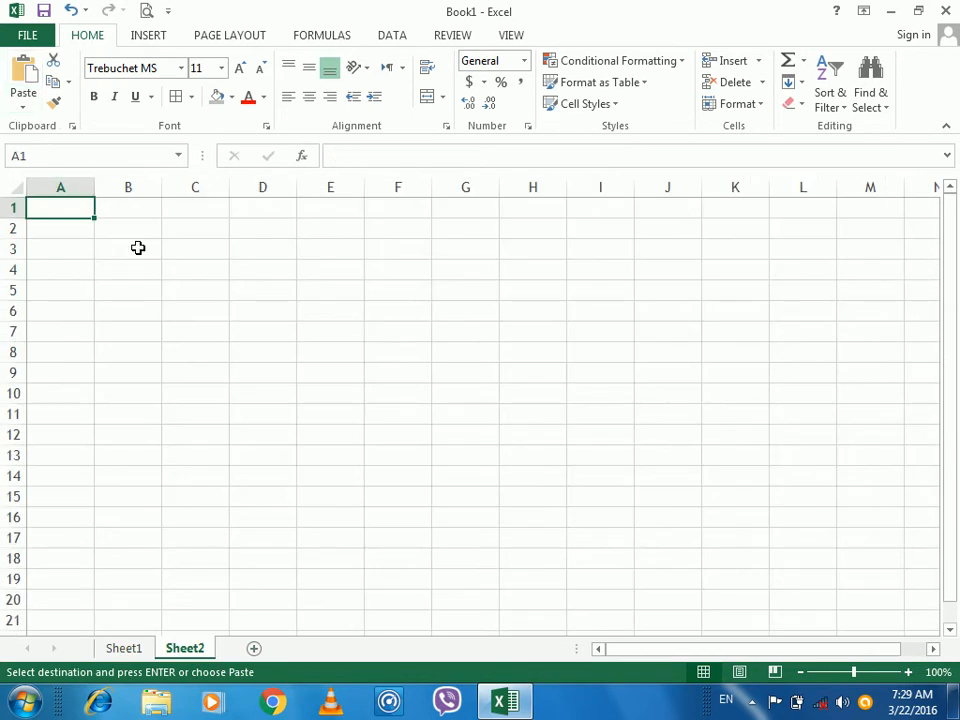
{"action": "key", "text": "ctrl+alt+v"}
{"action": "left_click", "coordinate": [712, 186]}
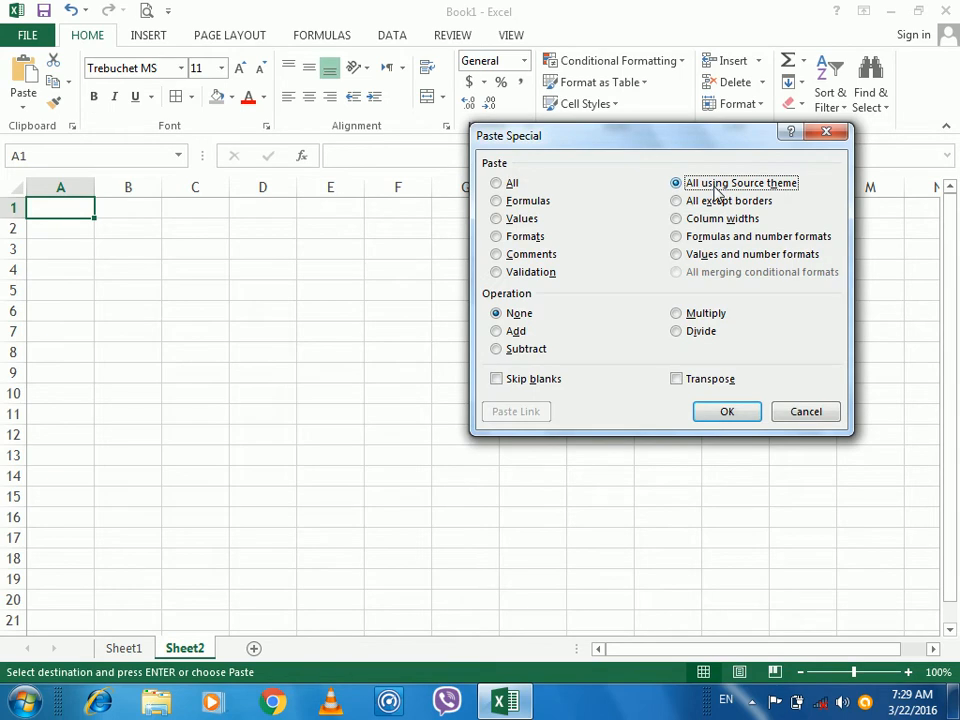
{"action": "left_click", "coordinate": [731, 419]}
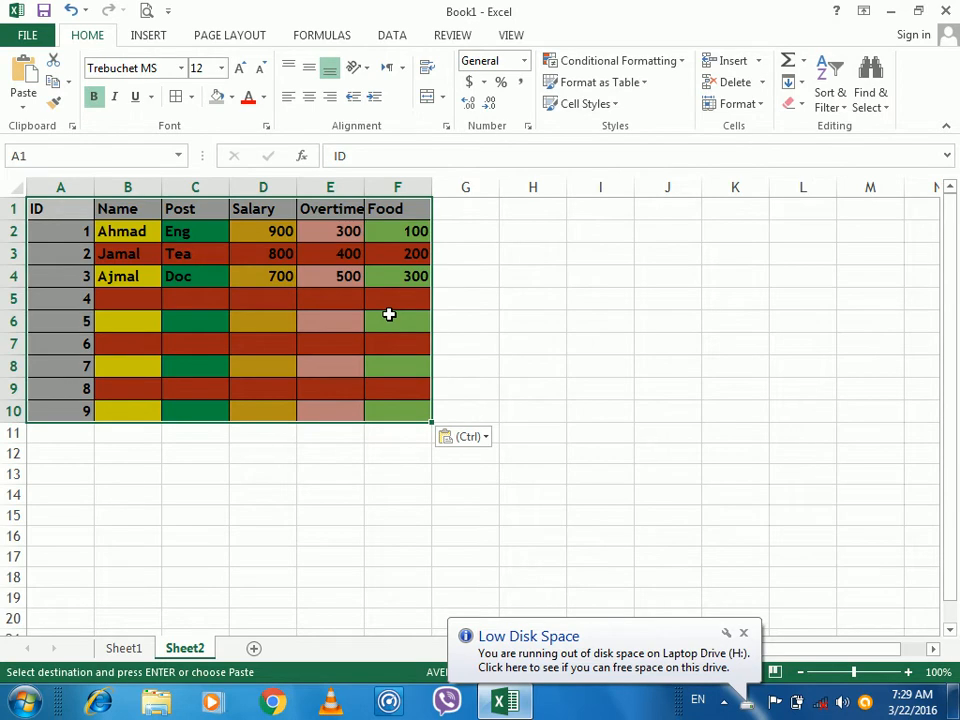
- Check the font of cell E2 in the pasted table, and return to Sheet1
{"action": "left_click", "coordinate": [312, 233]}
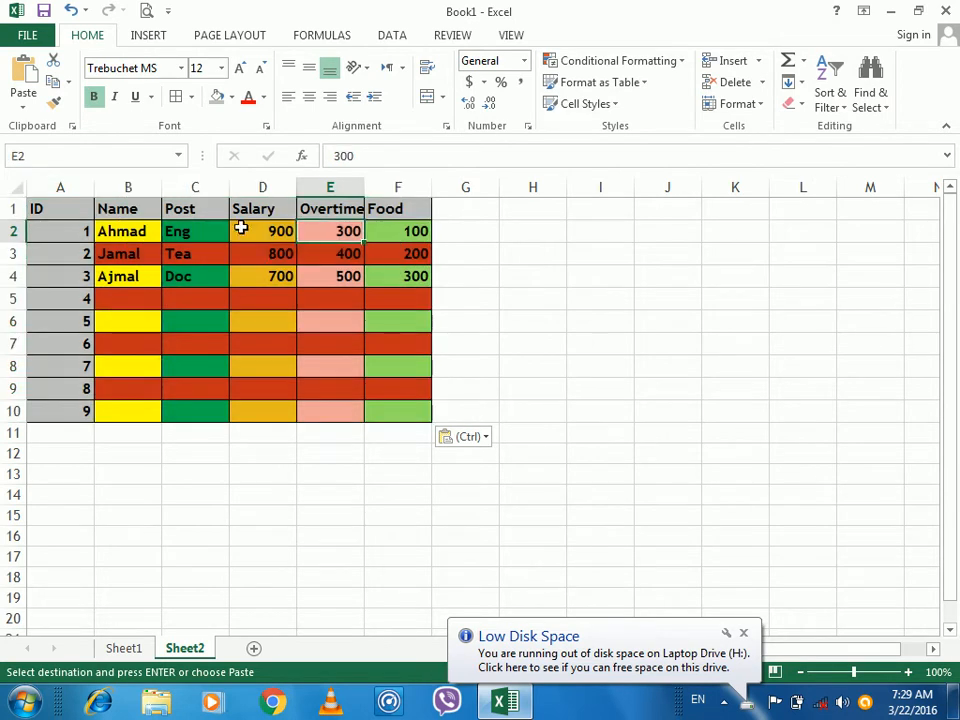
{"action": "left_click", "coordinate": [147, 66]}
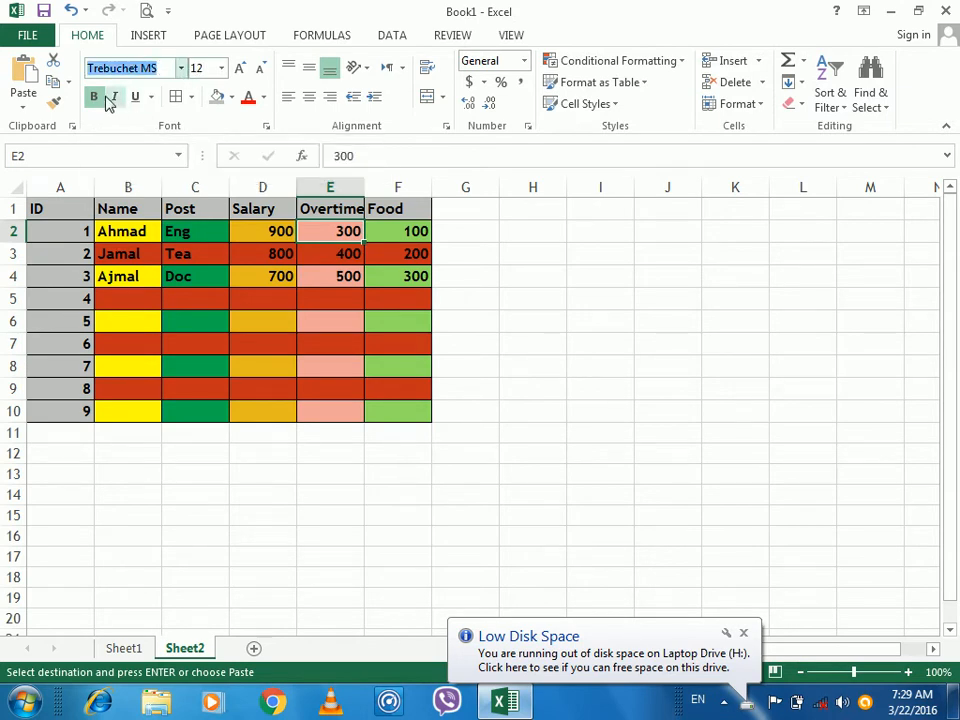
{"action": "left_click", "coordinate": [133, 650]}
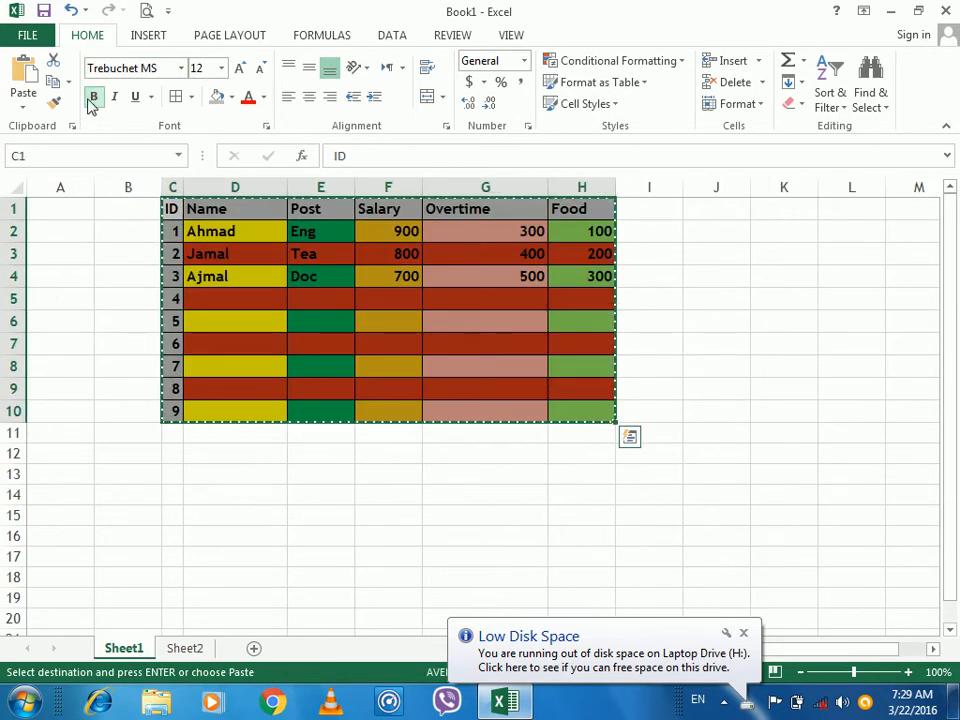
{"action": "key", "text": "ctrl+alt+v"}
{"action": "left_click", "coordinate": [731, 201]}
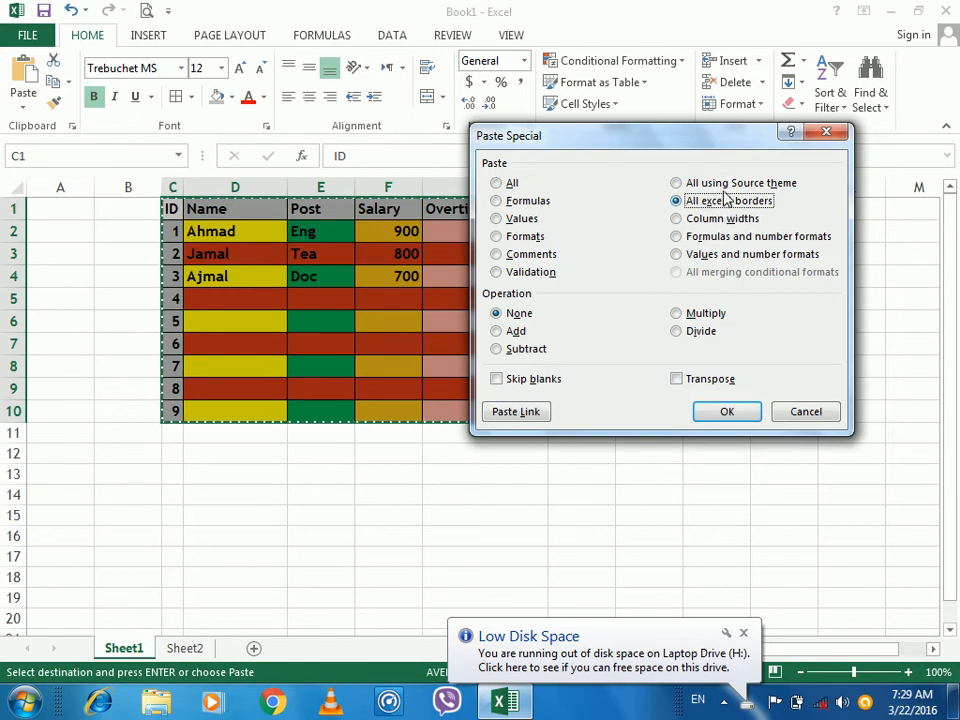
{"action": "left_click", "coordinate": [727, 190]}
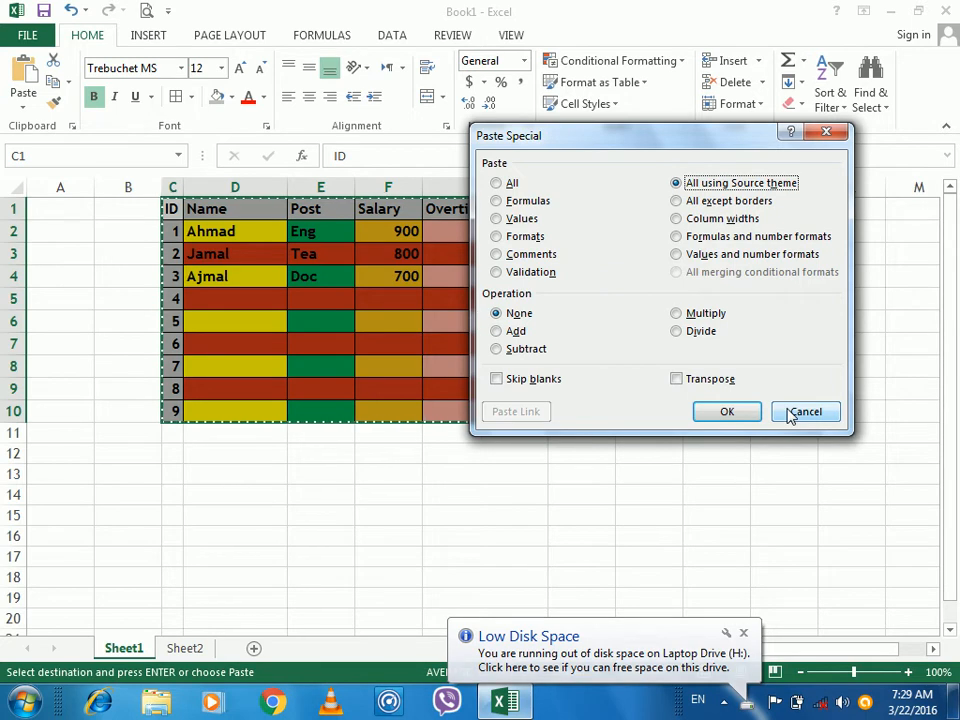
{"action": "left_click", "coordinate": [678, 200]}
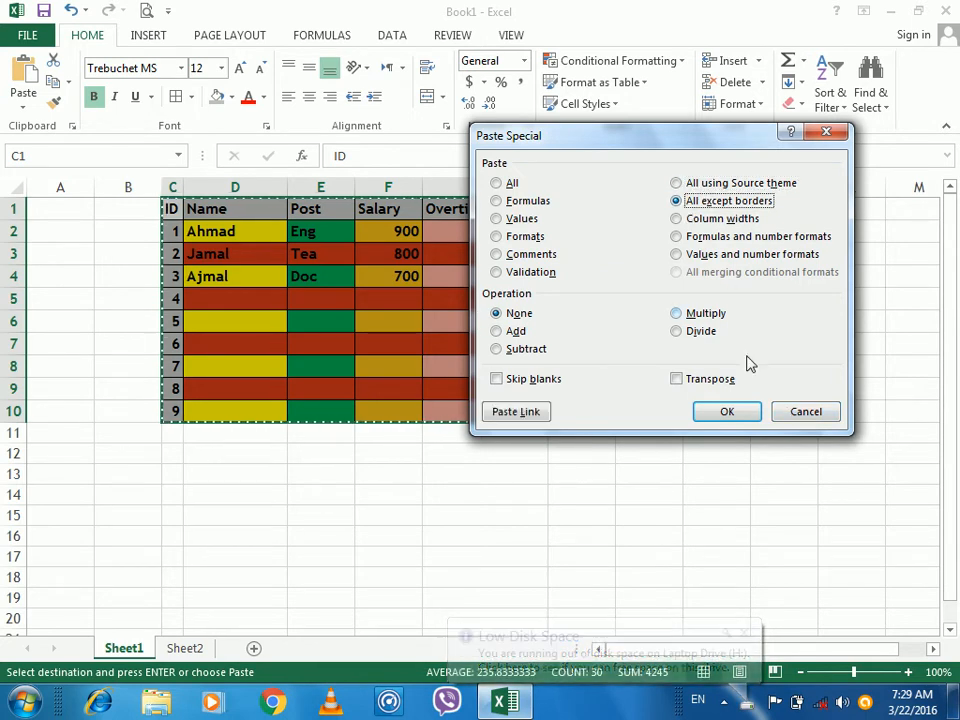
{"action": "left_click", "coordinate": [776, 410]}
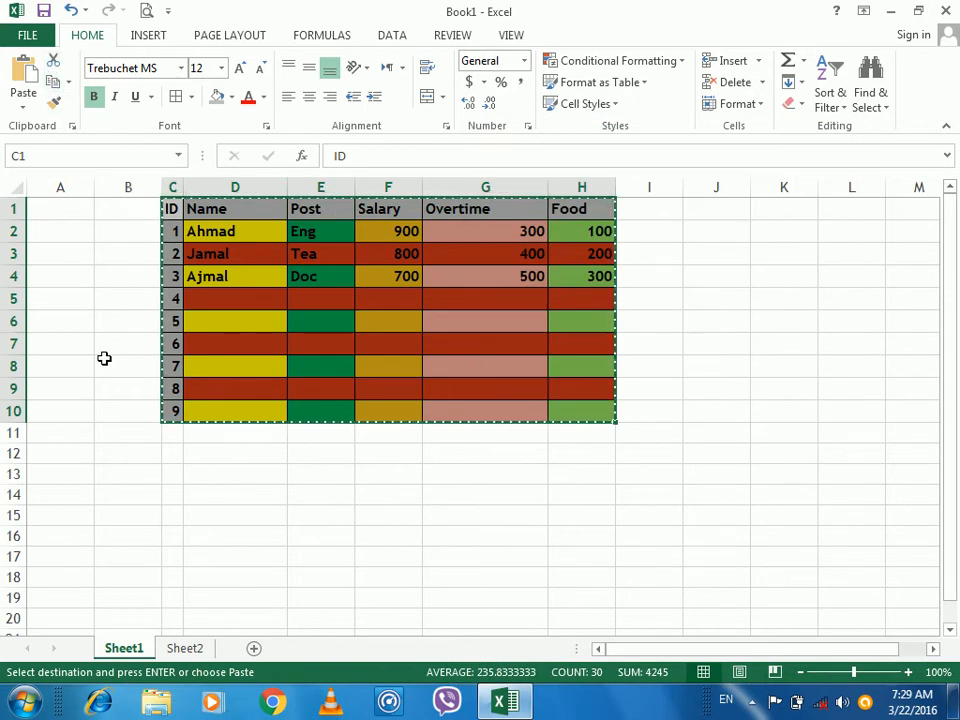
- Paste the copied table at D14 with the All except borders option, and undo the paste
{"action": "left_click", "coordinate": [189, 501]}
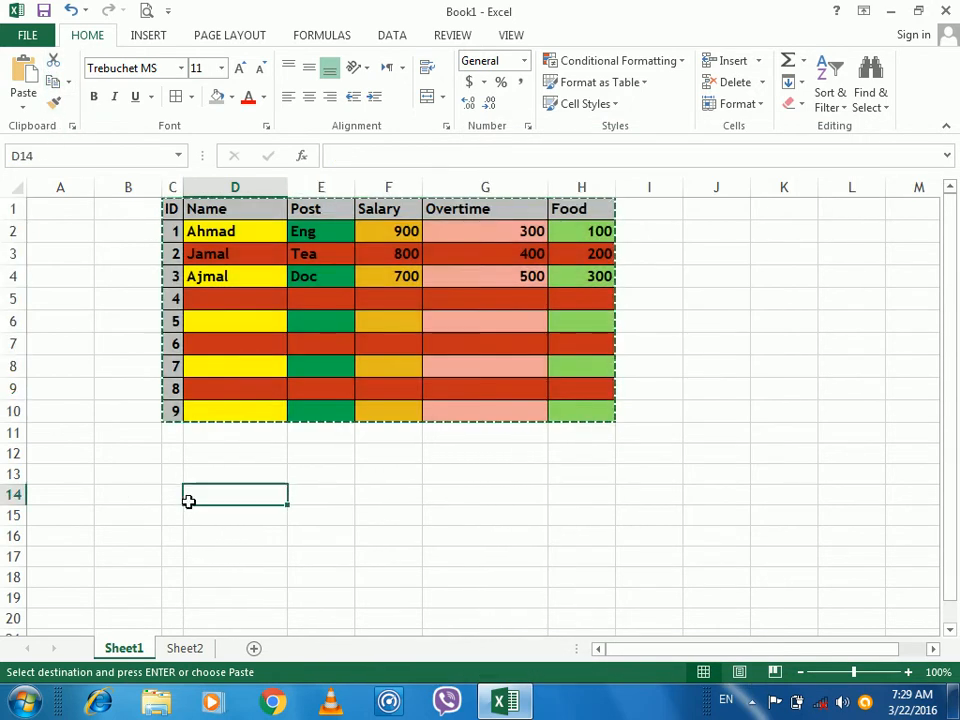
{"action": "left_click", "coordinate": [30, 108]}
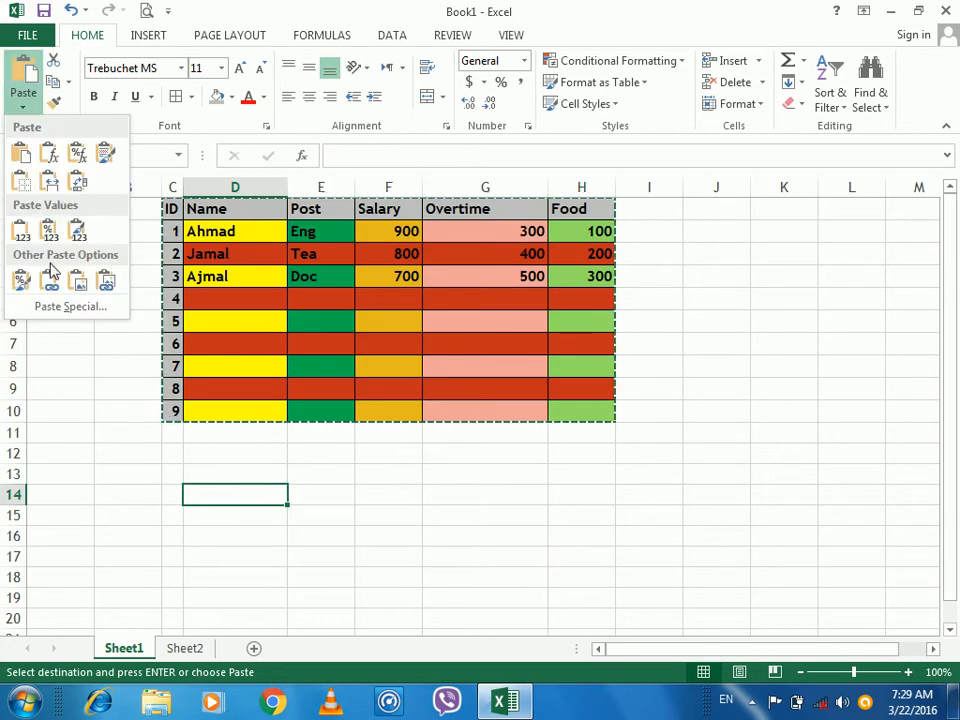
{"action": "left_click", "coordinate": [68, 309]}
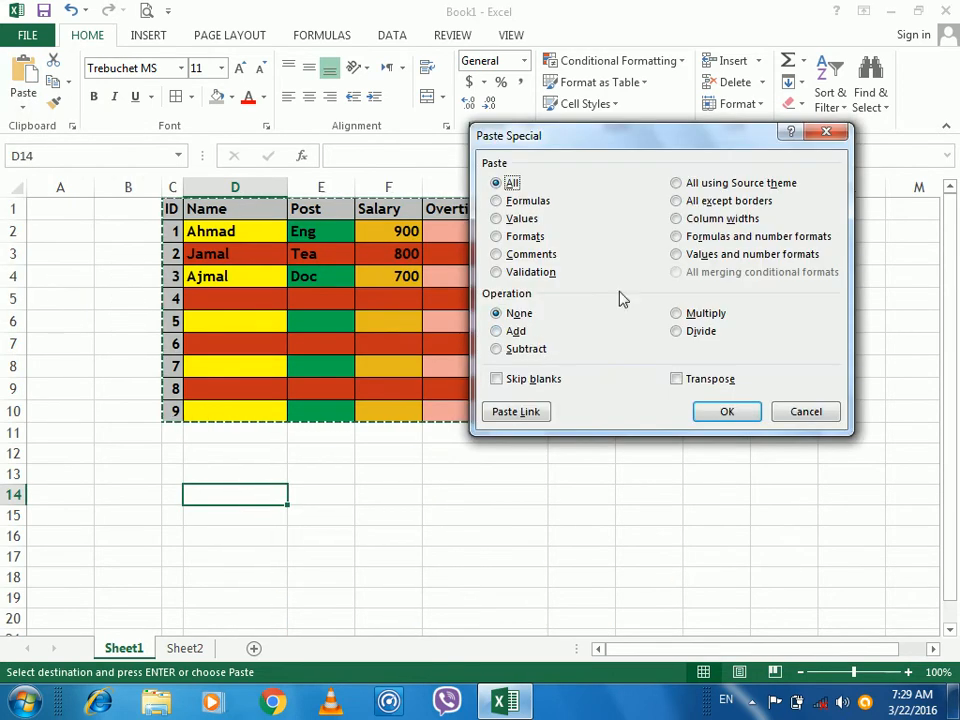
{"action": "left_click", "coordinate": [680, 200]}
{"action": "left_click", "coordinate": [726, 410]}
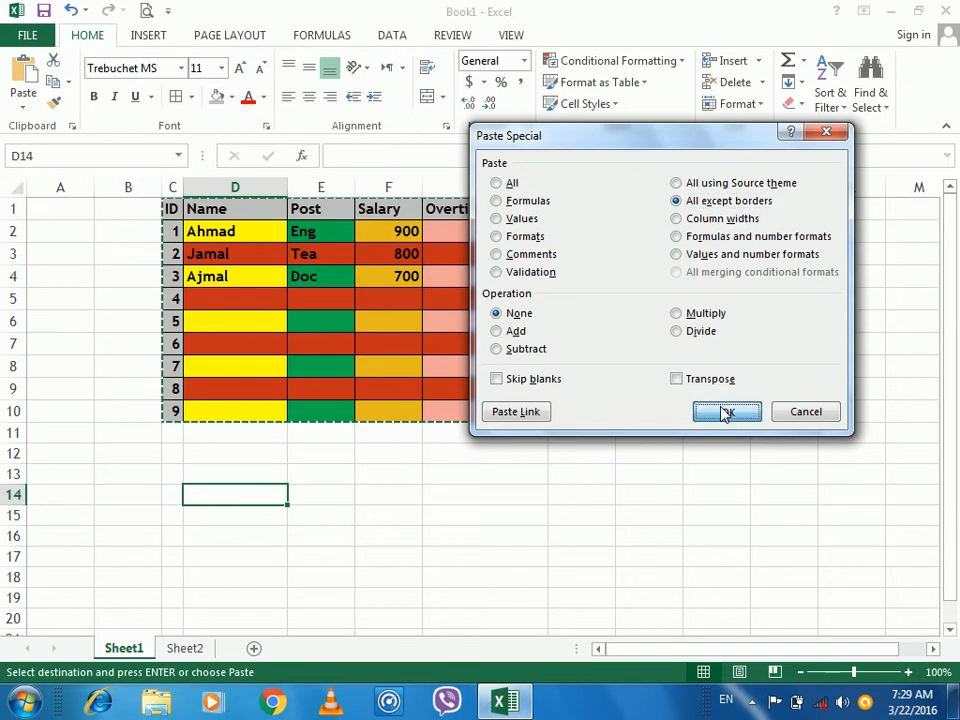
{"action": "double_click", "coordinate": [460, 314]}
{"action": "left_click", "coordinate": [630, 471]}
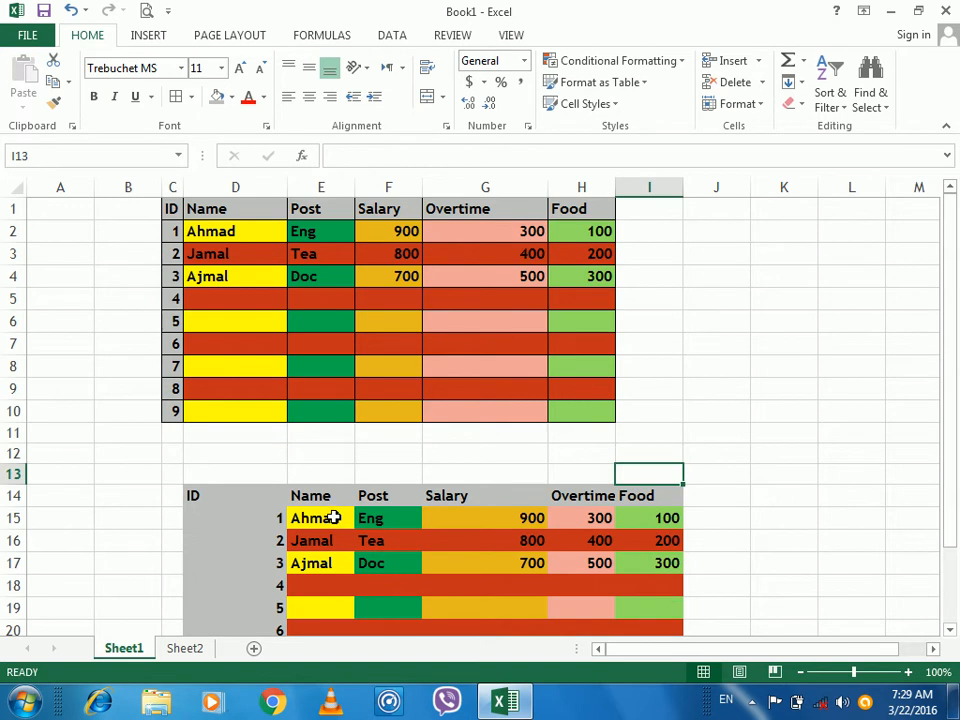
{"action": "key", "text": "ctrl+z"}
{"action": "key", "text": "ctrl+z"}
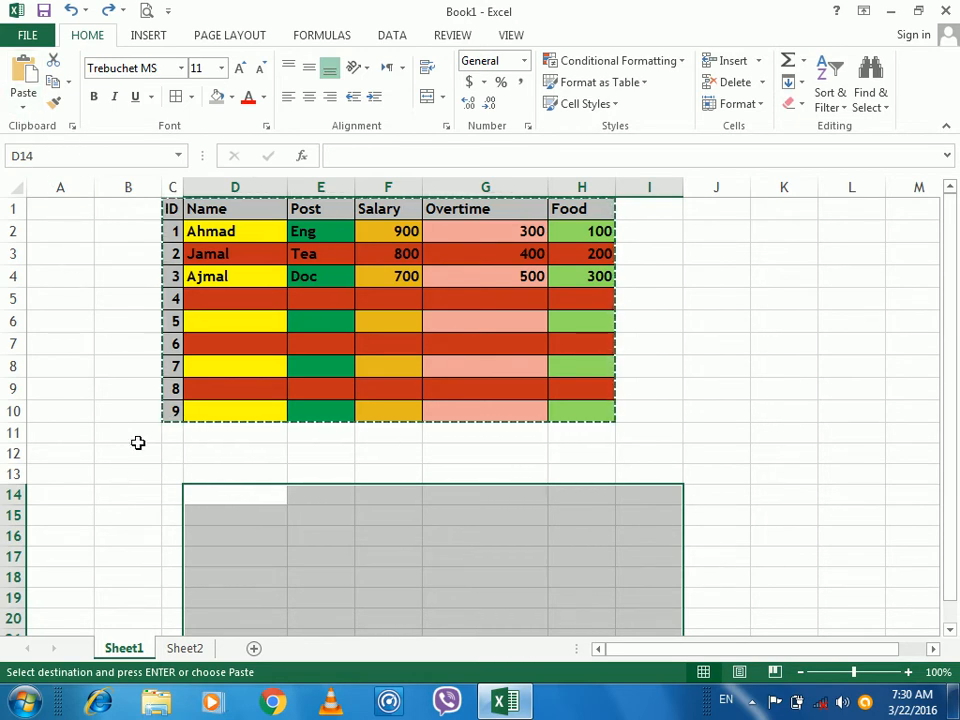
- Try to paste only the copied table's column widths at B13, and end the copy mode
{"action": "left_click", "coordinate": [139, 473]}
{"action": "key", "text": "ctrl+alt+v"}
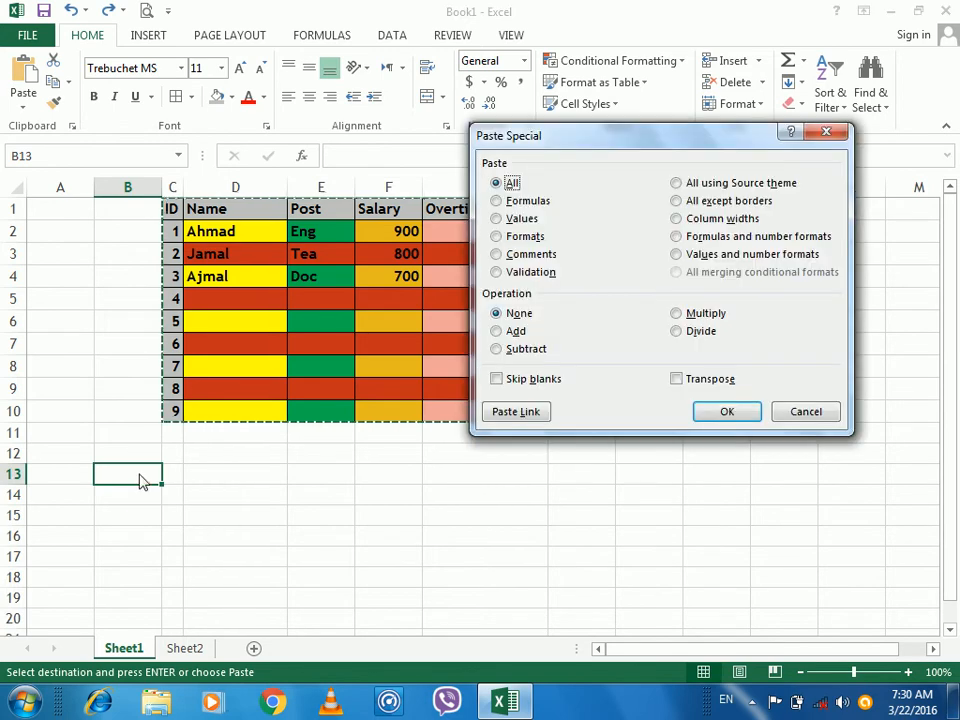
{"action": "left_click", "coordinate": [722, 218]}
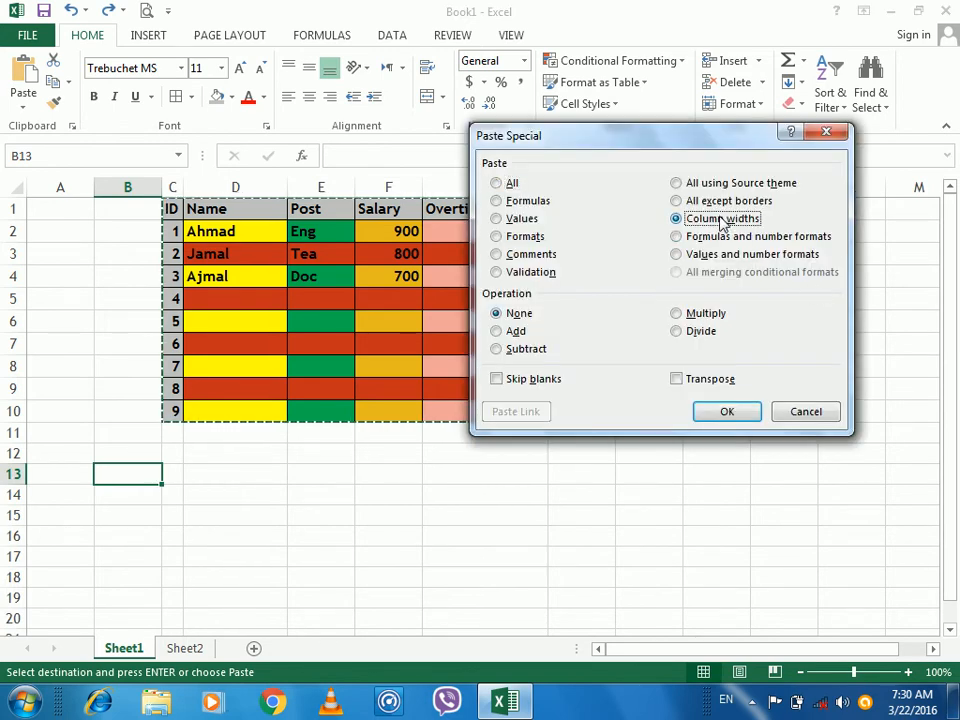
{"action": "left_click", "coordinate": [727, 411]}
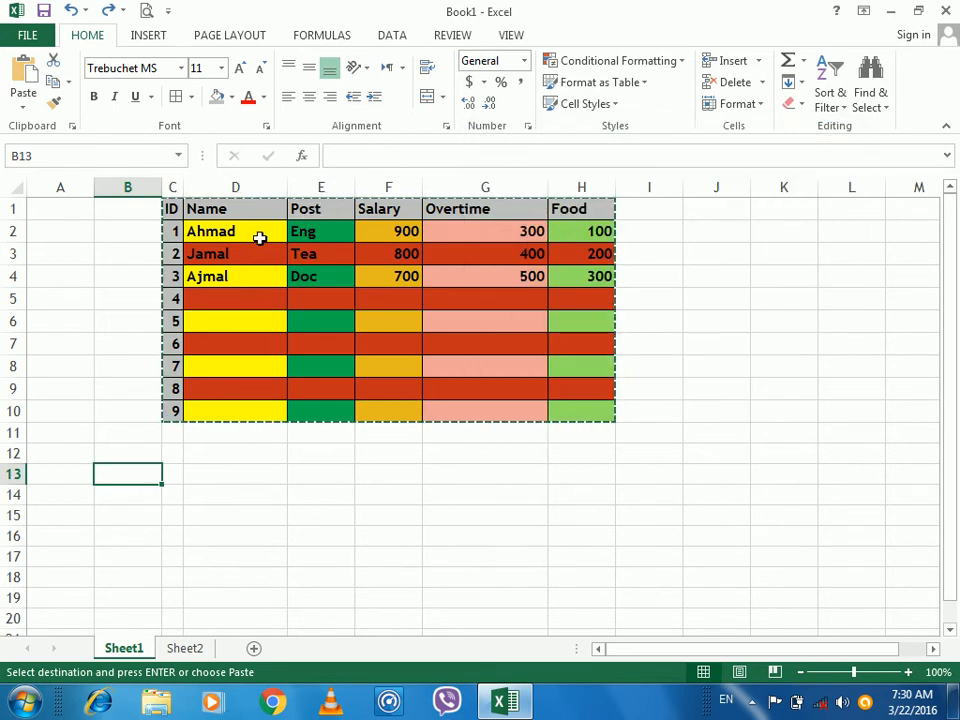
{"action": "left_click", "coordinate": [257, 238]}
{"action": "double_click", "coordinate": [255, 239]}
{"action": "left_click", "coordinate": [214, 272]}
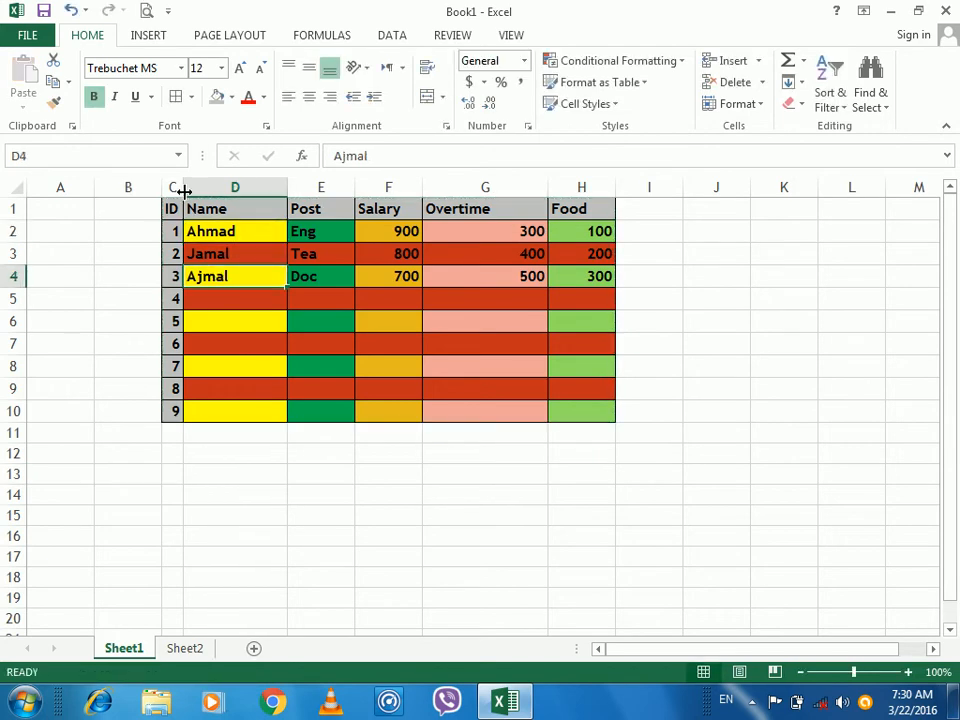
- Copy the table C1:H10, paste only its column widths at D14, and undo the paste
{"action": "left_click_drag", "start_coordinate": [172, 207], "coordinate": [604, 408]}
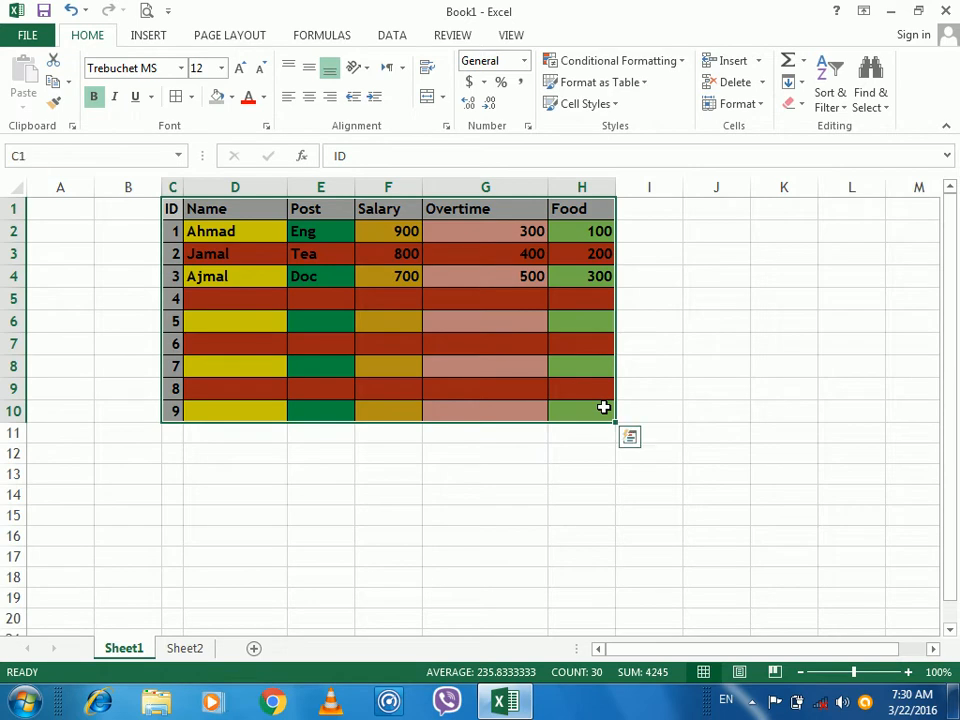
{"action": "key", "text": "ctrl+c"}
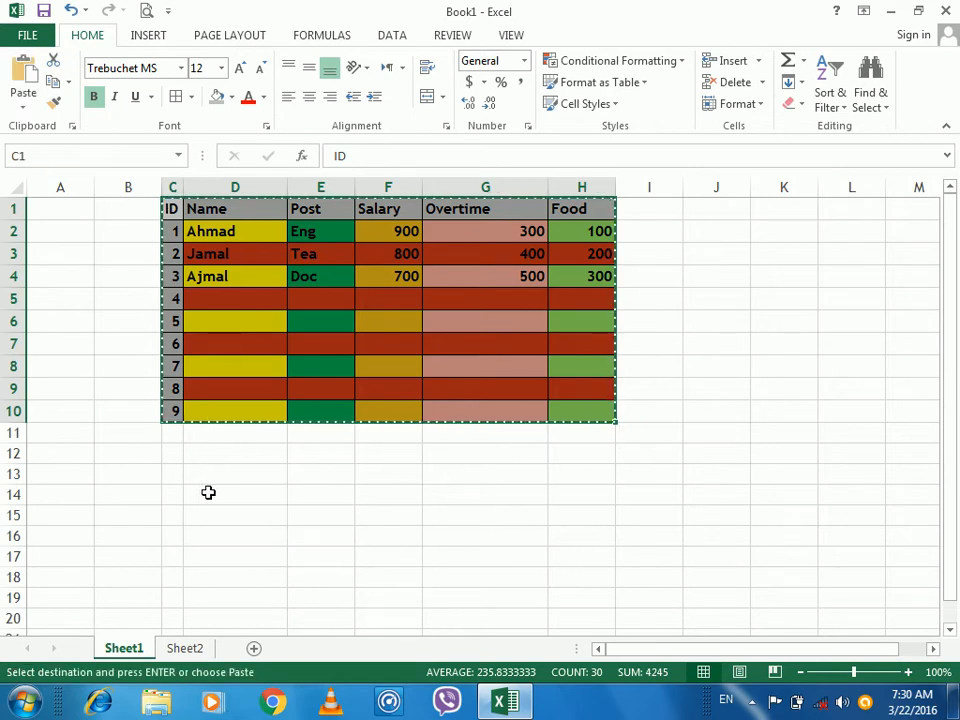
{"action": "left_click", "coordinate": [207, 492]}
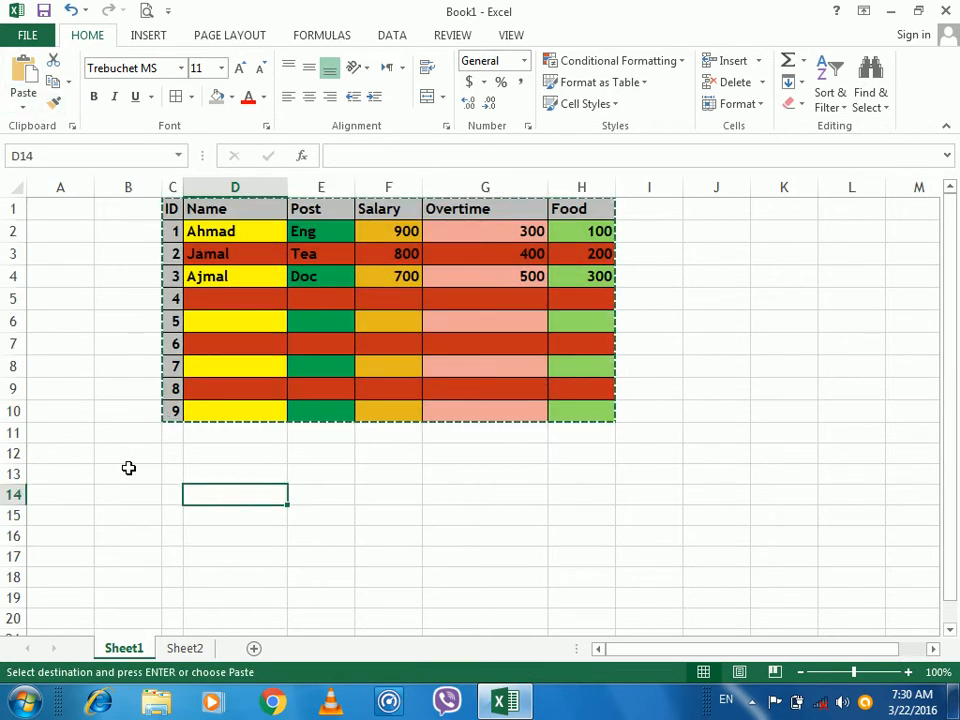
{"action": "left_click", "coordinate": [24, 100]}
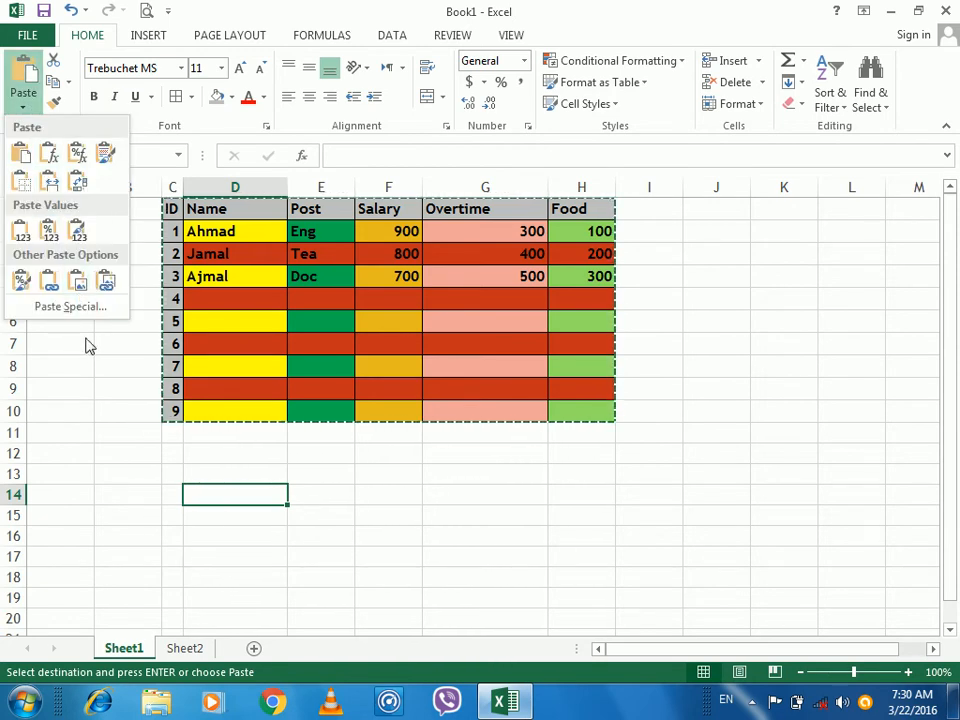
{"action": "left_click", "coordinate": [253, 510]}
{"action": "key", "text": "ctrl+alt+v"}
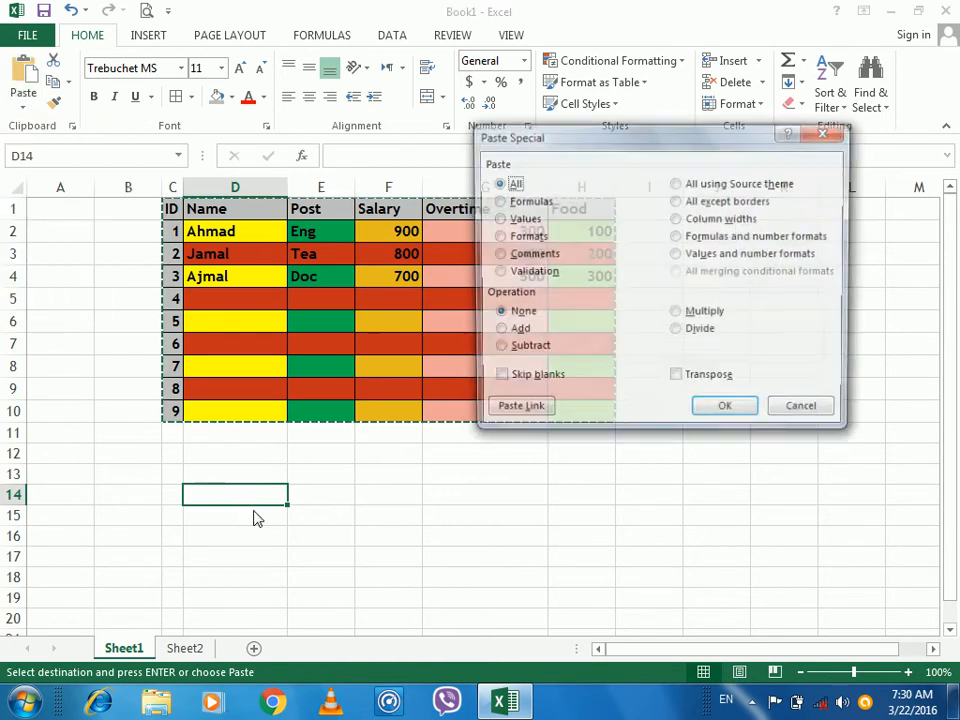
{"action": "left_click", "coordinate": [729, 219]}
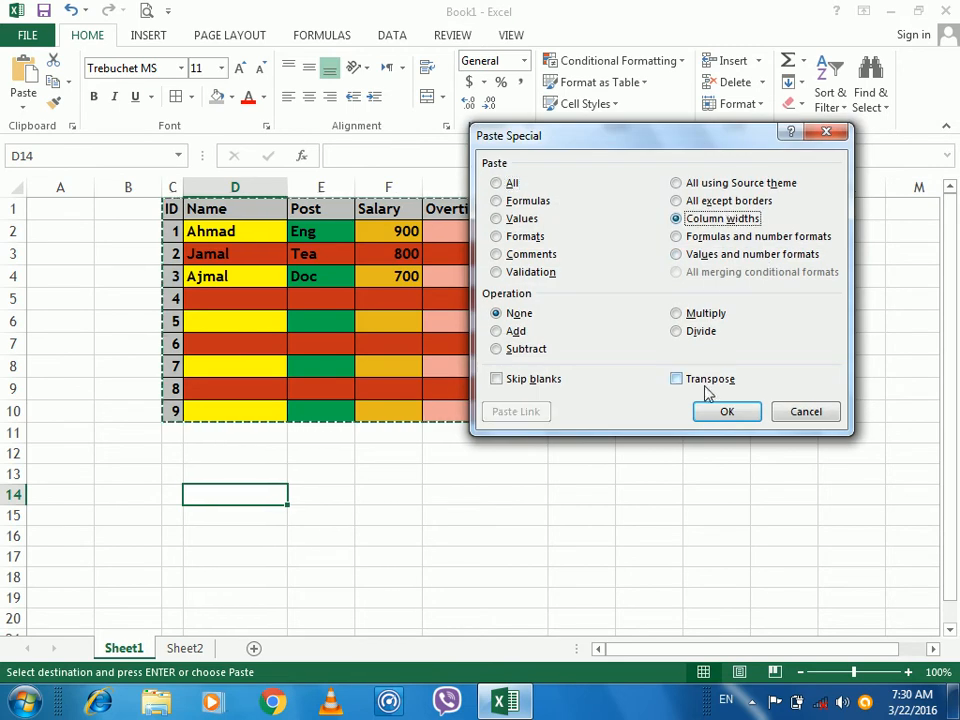
{"action": "left_click", "coordinate": [716, 408]}
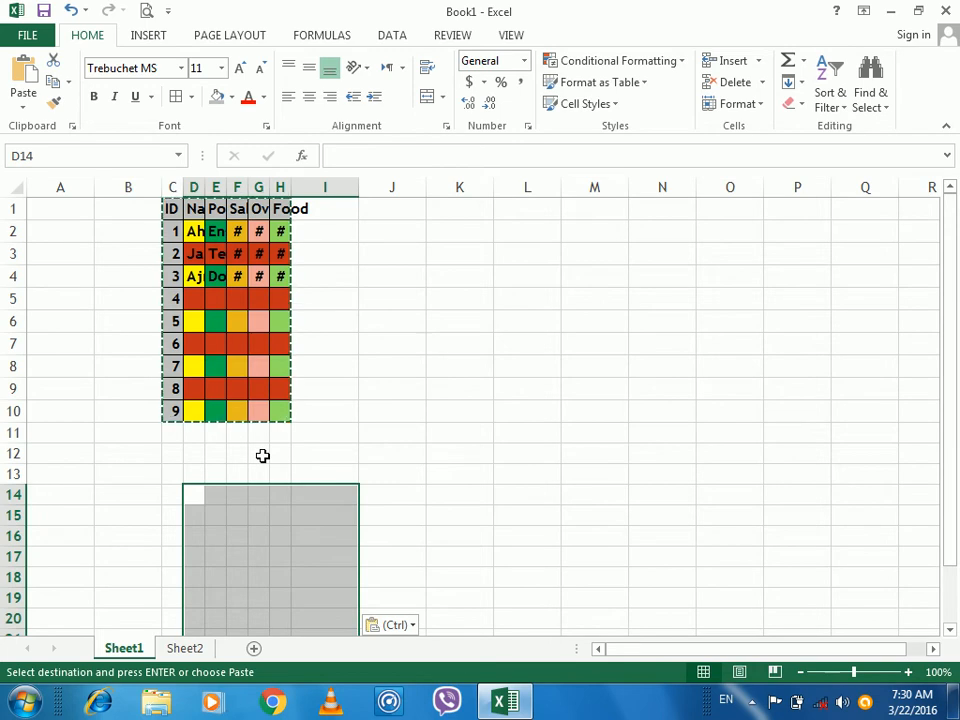
{"action": "key", "text": "ctrl+z"}
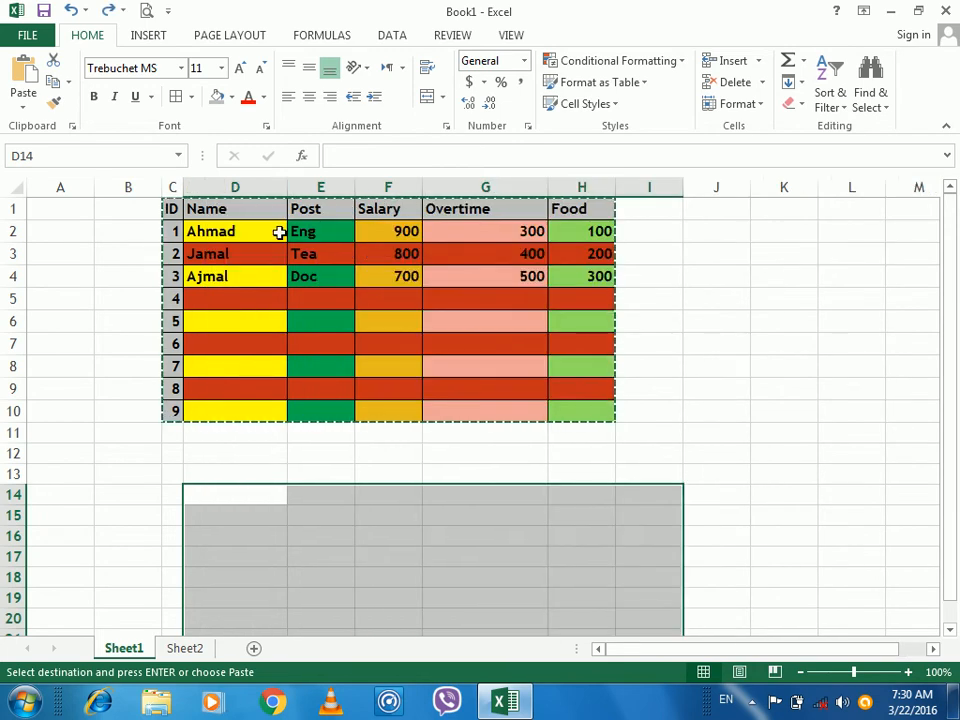
- Copy column D, paste only its column width at A1 of a new sheet, and return to Sheet1
{"action": "left_click", "coordinate": [263, 186]}
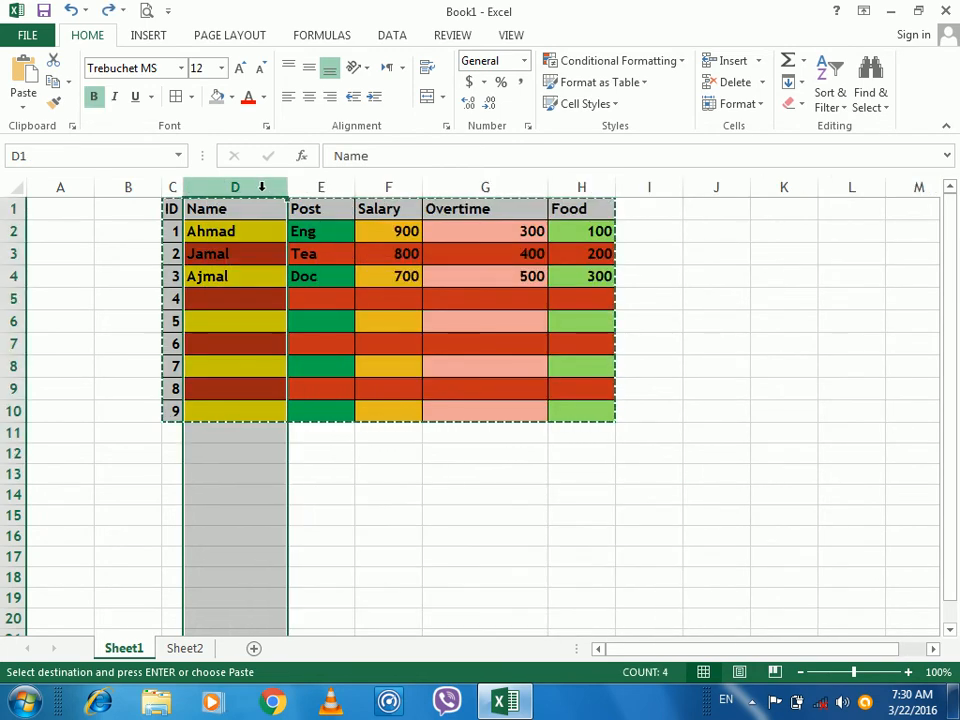
{"action": "left_click", "coordinate": [53, 82]}
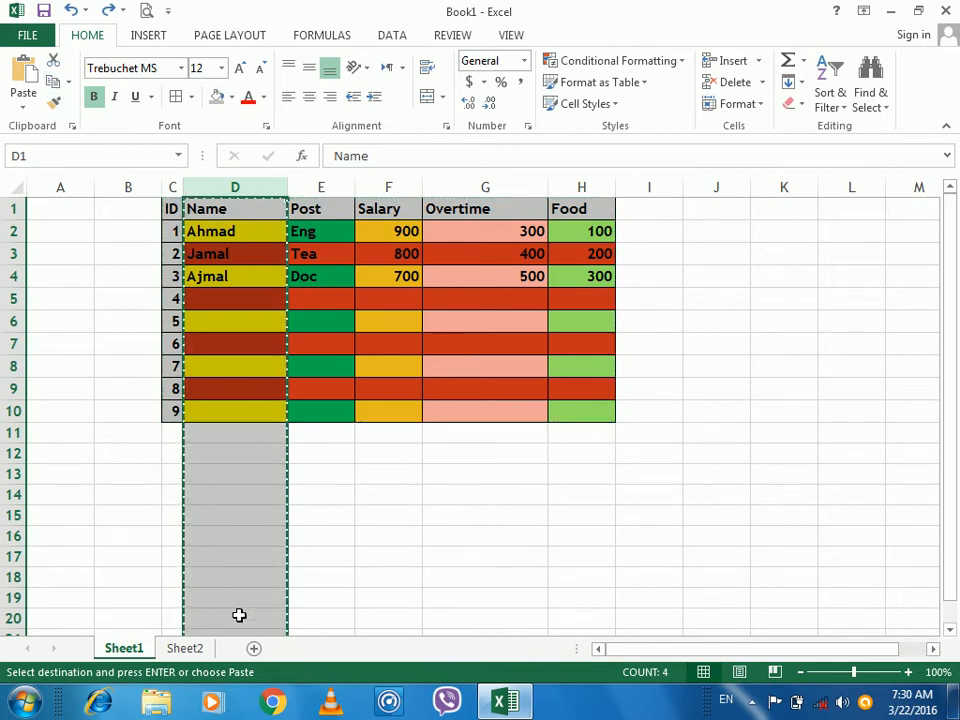
{"action": "left_click", "coordinate": [253, 648]}
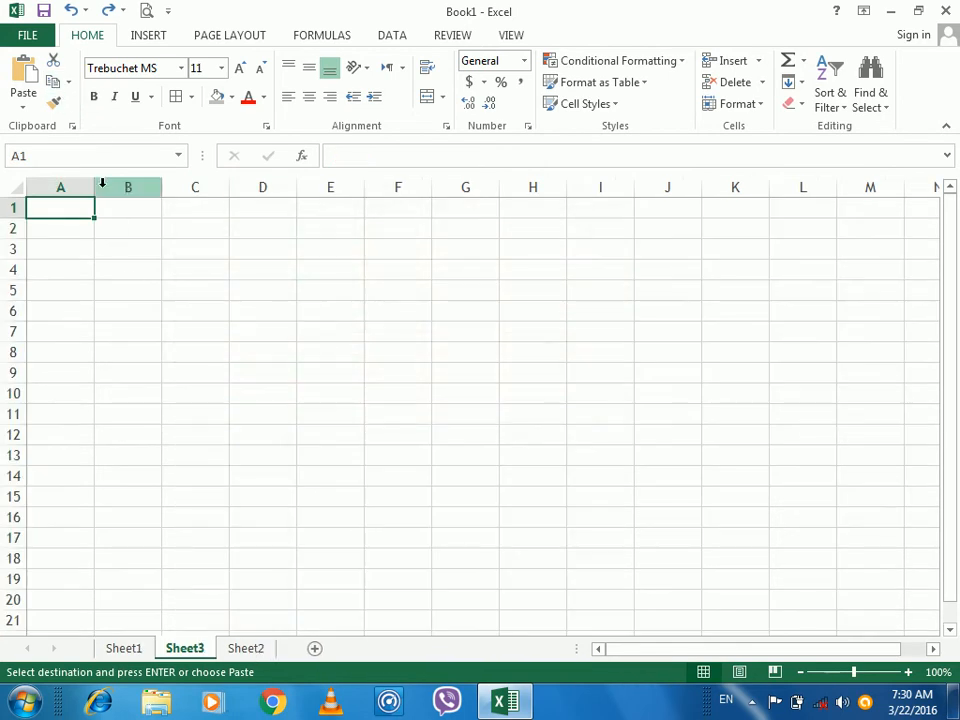
{"action": "left_click", "coordinate": [23, 106]}
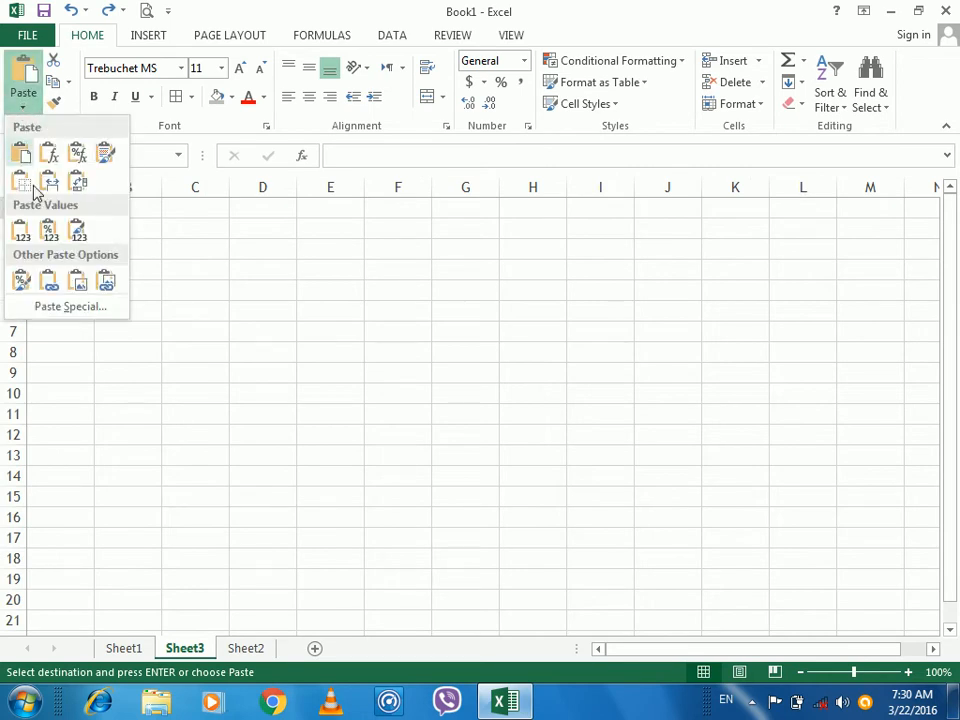
{"action": "left_click", "coordinate": [67, 307]}
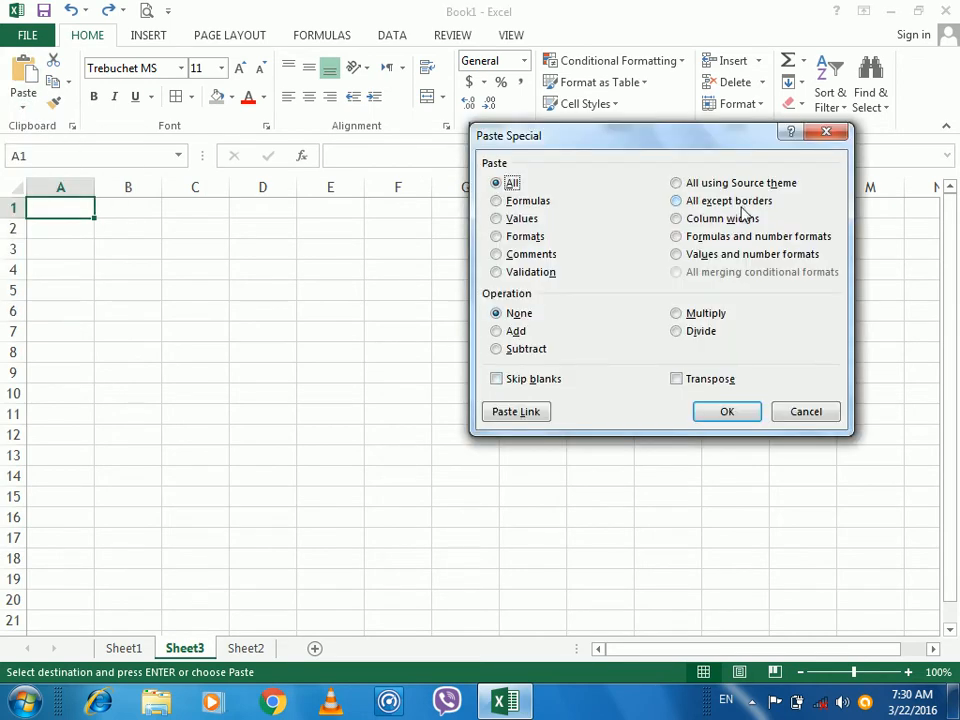
{"action": "left_click", "coordinate": [735, 218]}
{"action": "left_click", "coordinate": [720, 413]}
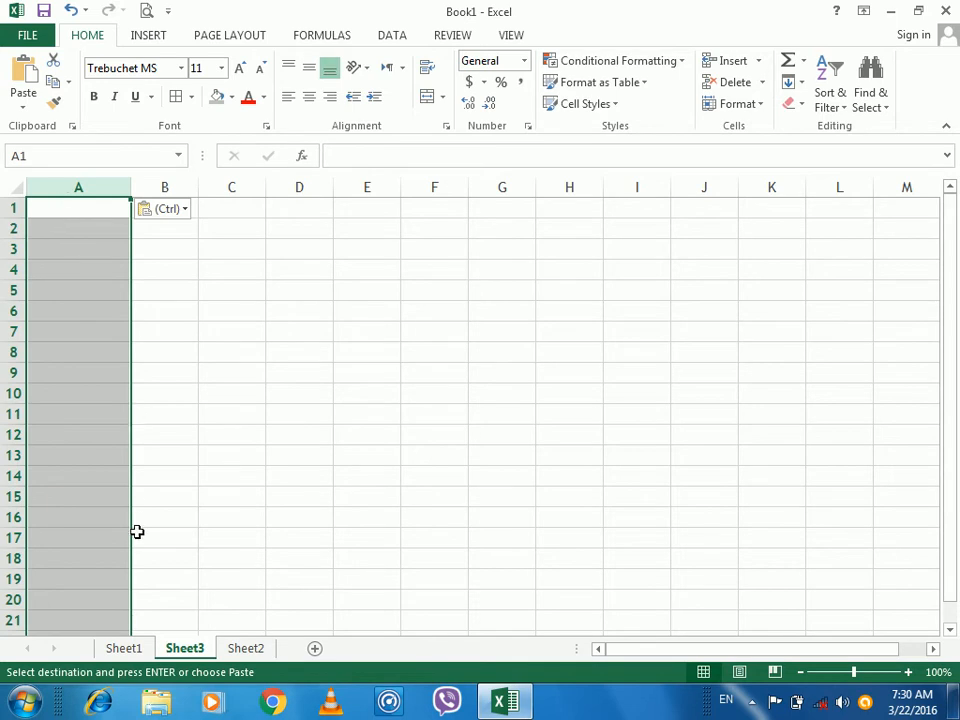
{"action": "left_click", "coordinate": [121, 648]}
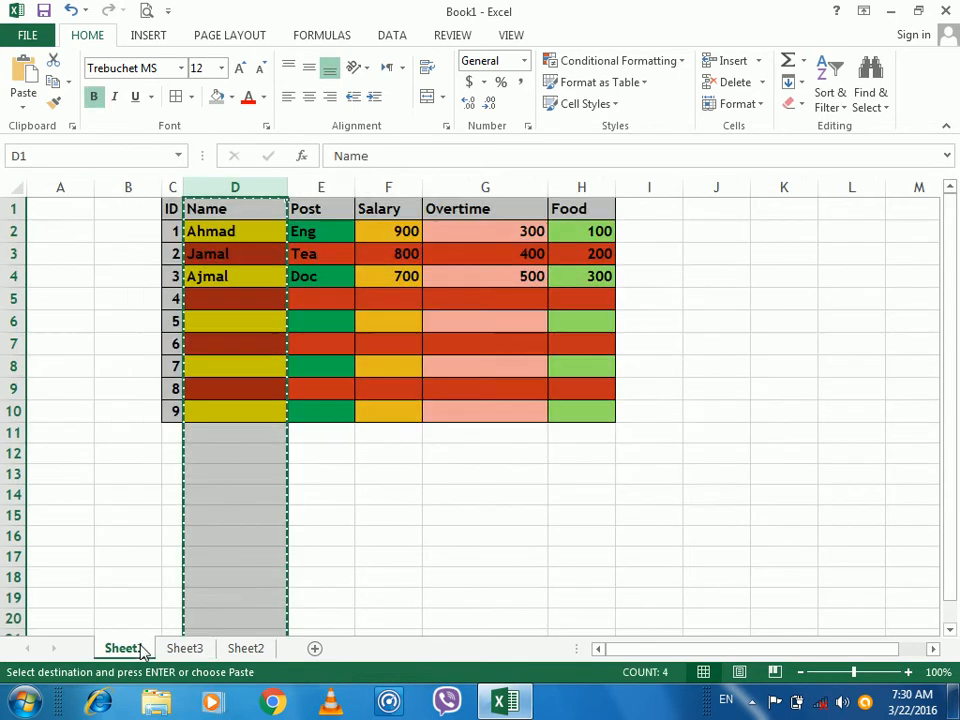
{"action": "double_click", "coordinate": [234, 207]}
{"action": "left_click", "coordinate": [209, 228]}
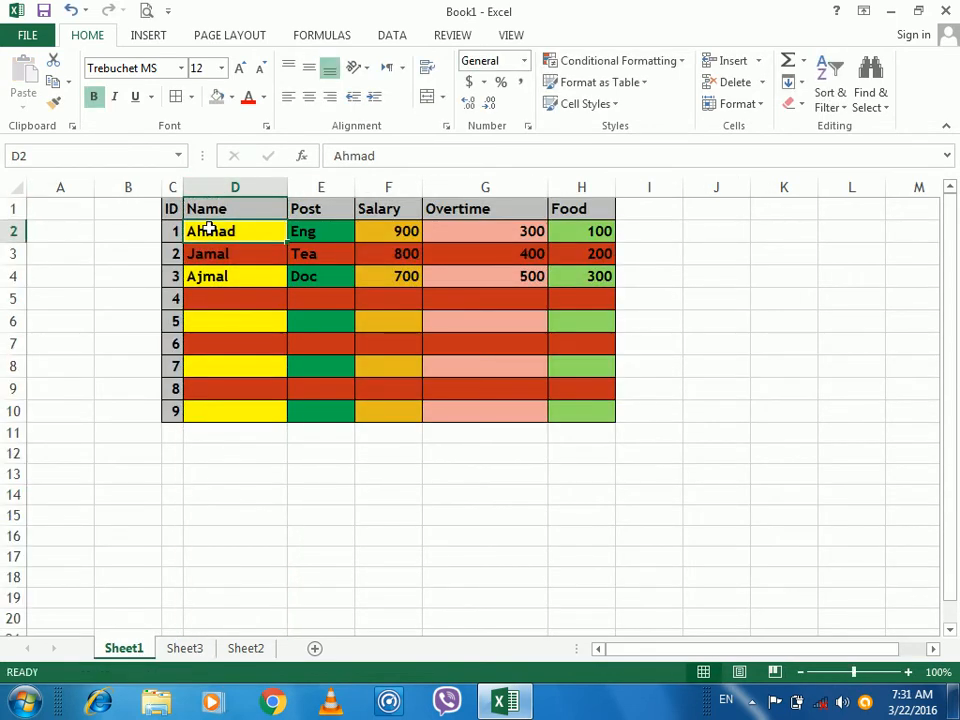
{"action": "left_click_drag", "start_coordinate": [176, 208], "coordinate": [567, 424]}
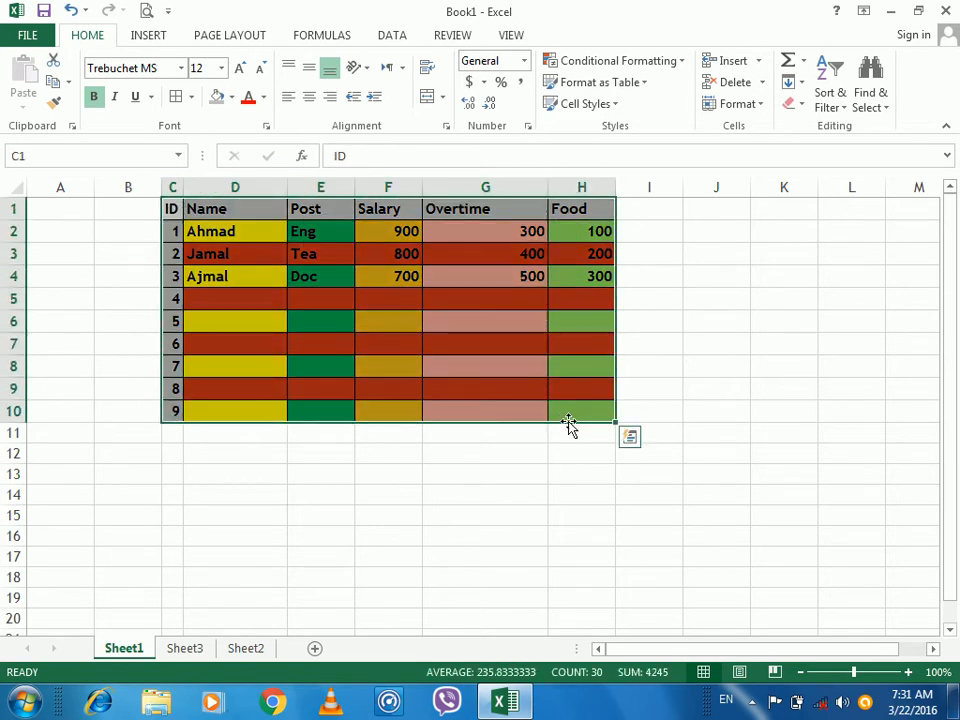
{"action": "key", "text": "ctrl+c"}
{"action": "key", "text": "ctrl+alt+v"}
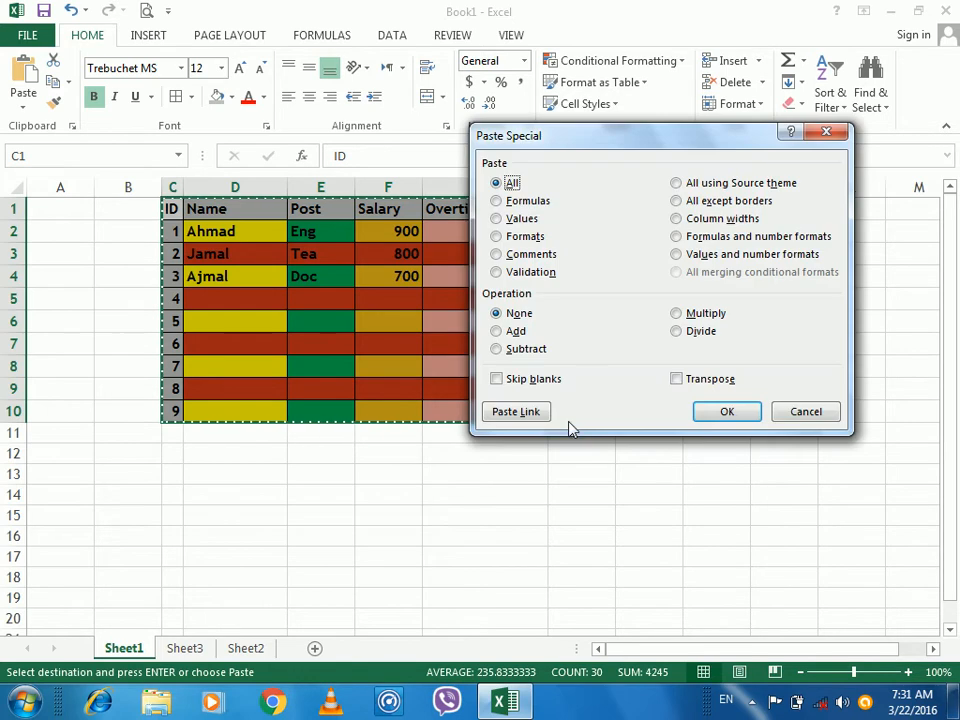
{"action": "left_click", "coordinate": [795, 237]}
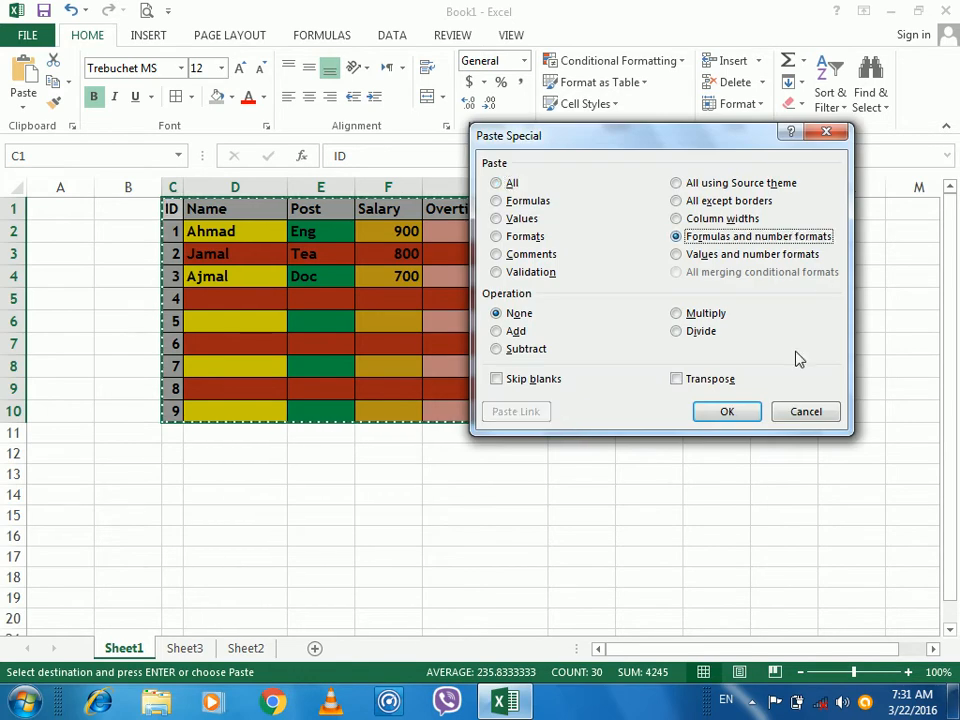
{"action": "left_click", "coordinate": [815, 418]}
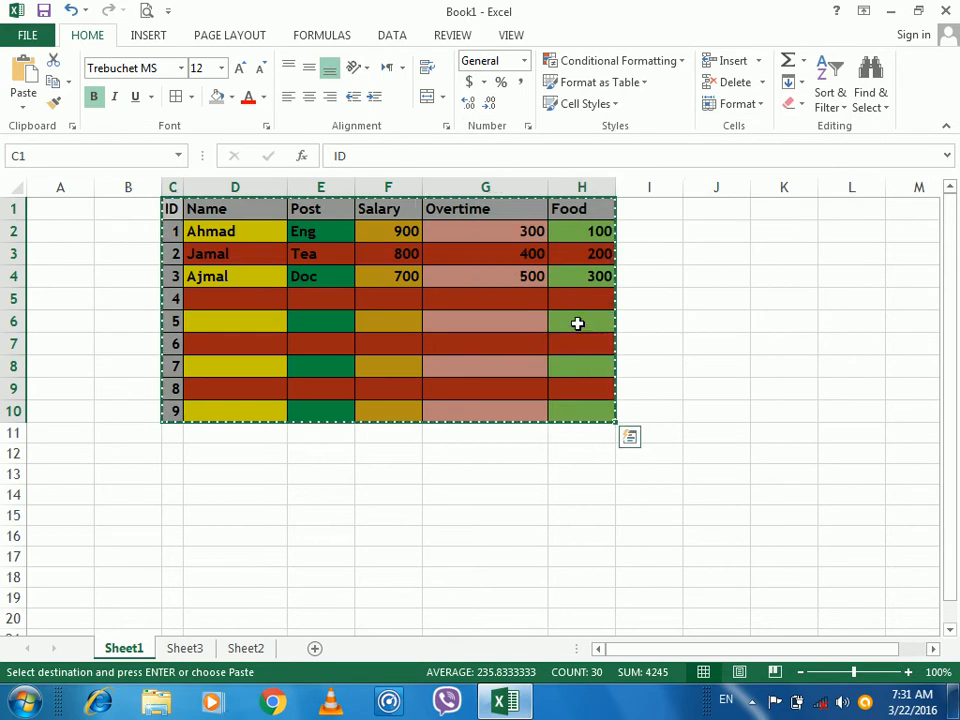
- Add AutoSum totals of rows 2 to 10 below the Food, Overtime and Salary columns in H11, G11 and F11
{"action": "left_click", "coordinate": [568, 431]}
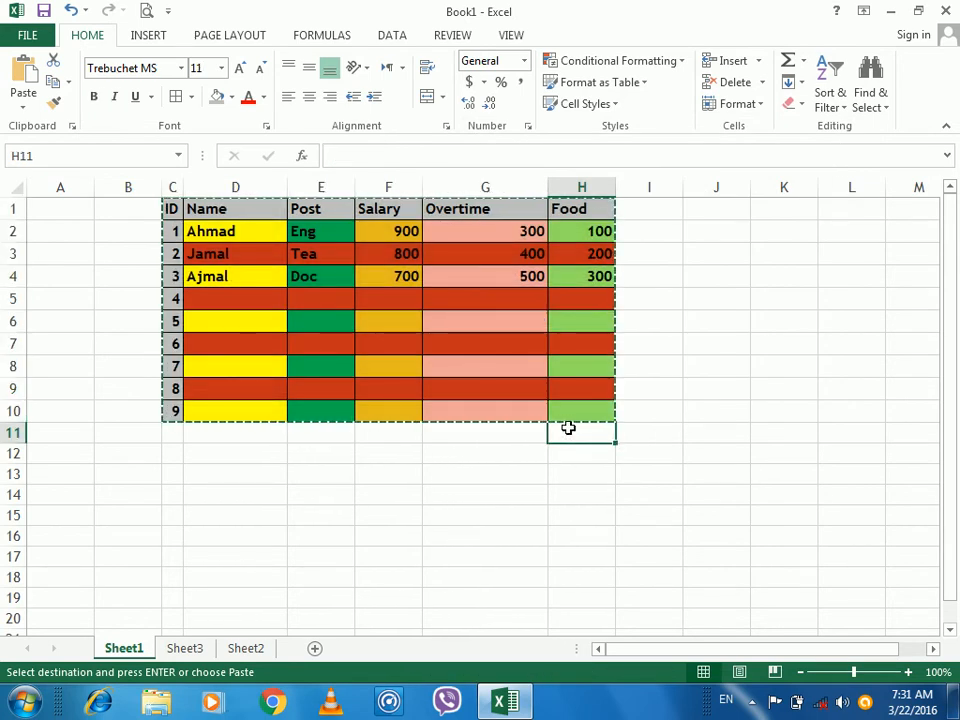
{"action": "key", "text": "alt+equal"}
{"action": "key", "text": "alt+equal"}
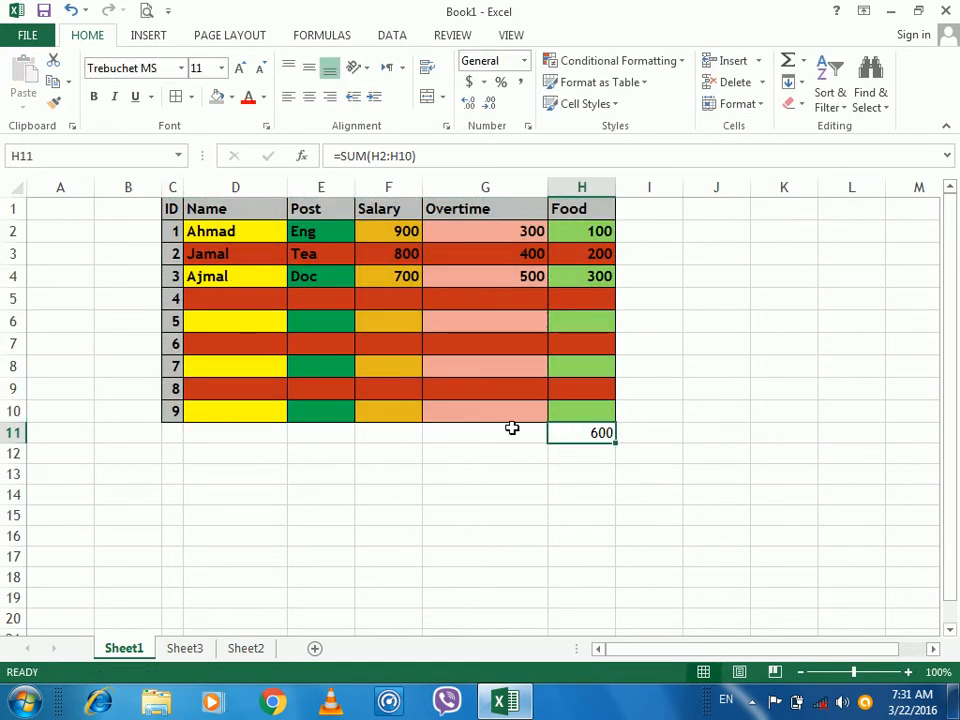
{"action": "left_click", "coordinate": [511, 428]}
{"action": "key", "text": "alt+equal"}
{"action": "key", "text": "alt+equal"}
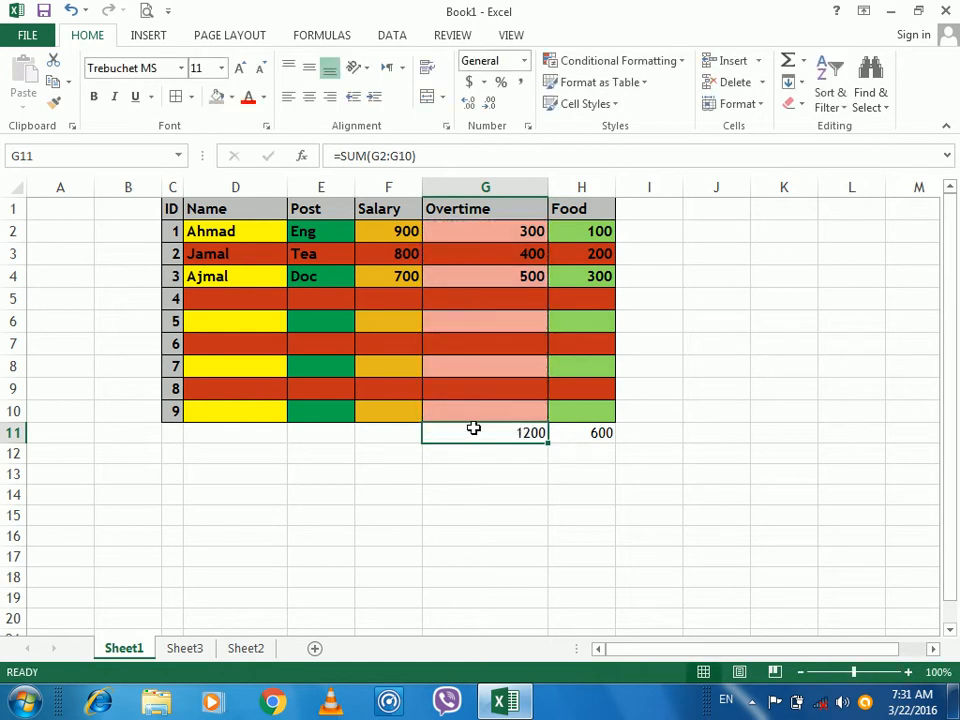
{"action": "left_click", "coordinate": [396, 433]}
{"action": "key", "text": "alt+equal"}
{"action": "key", "text": "alt+equal"}
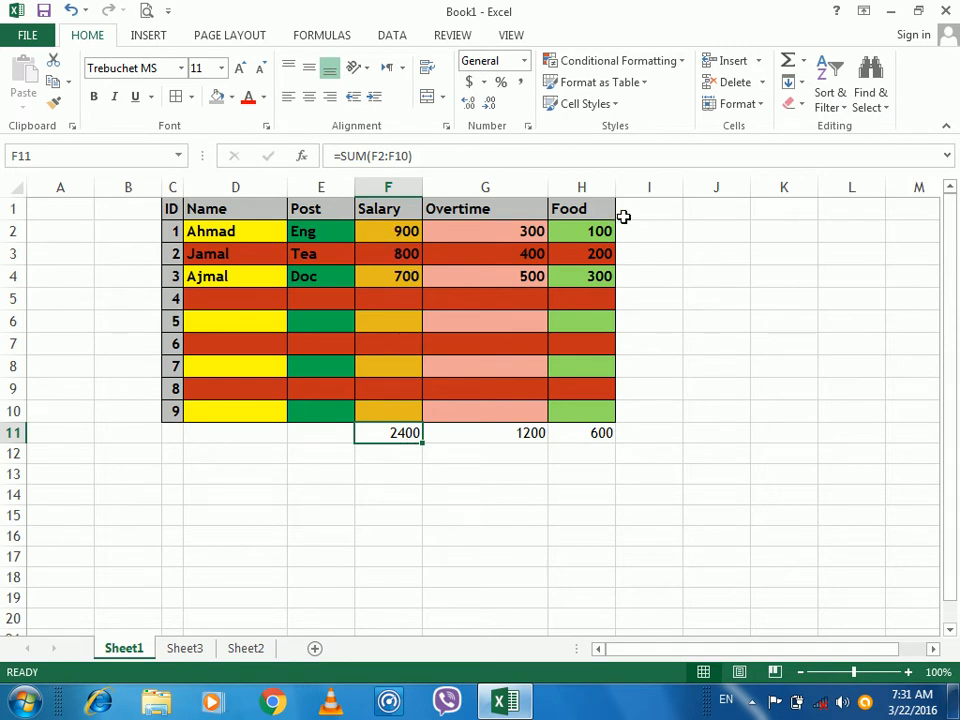
- Fill the remaining Food cells H5 to H10 with 400, 500, 600, 700, 800 and 100
{"action": "left_click", "coordinate": [570, 234]}
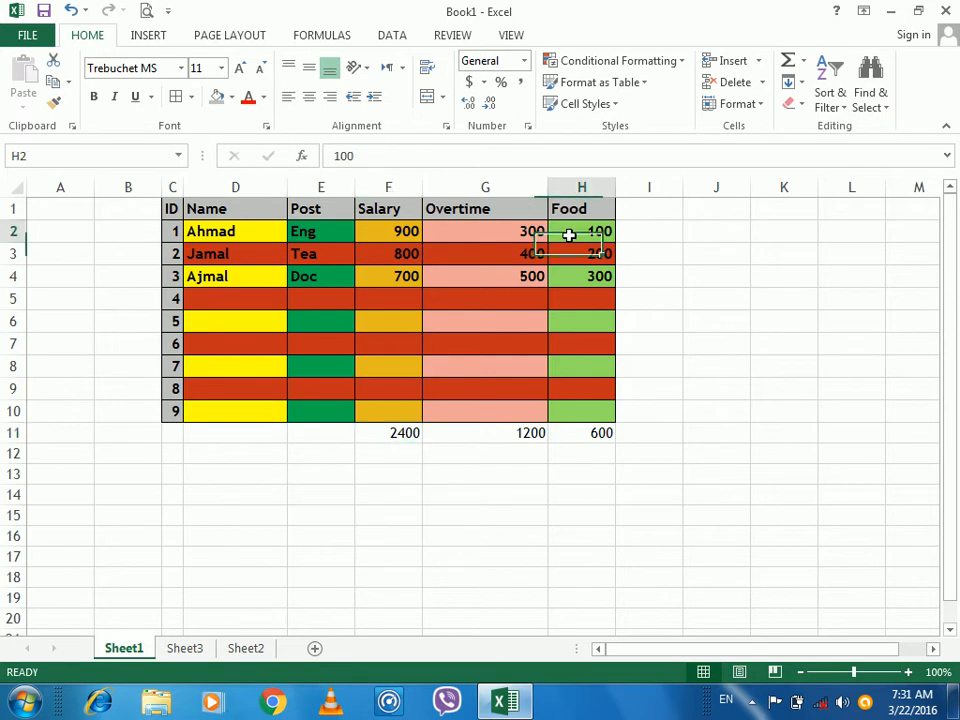
{"action": "left_click", "coordinate": [568, 257]}
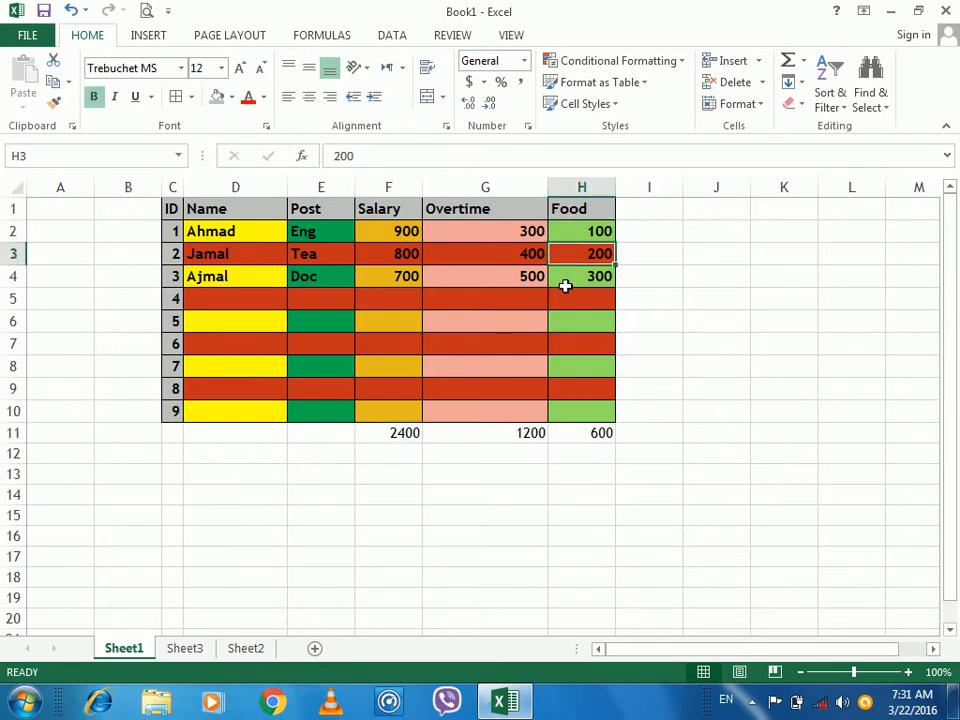
{"action": "left_click", "coordinate": [565, 284]}
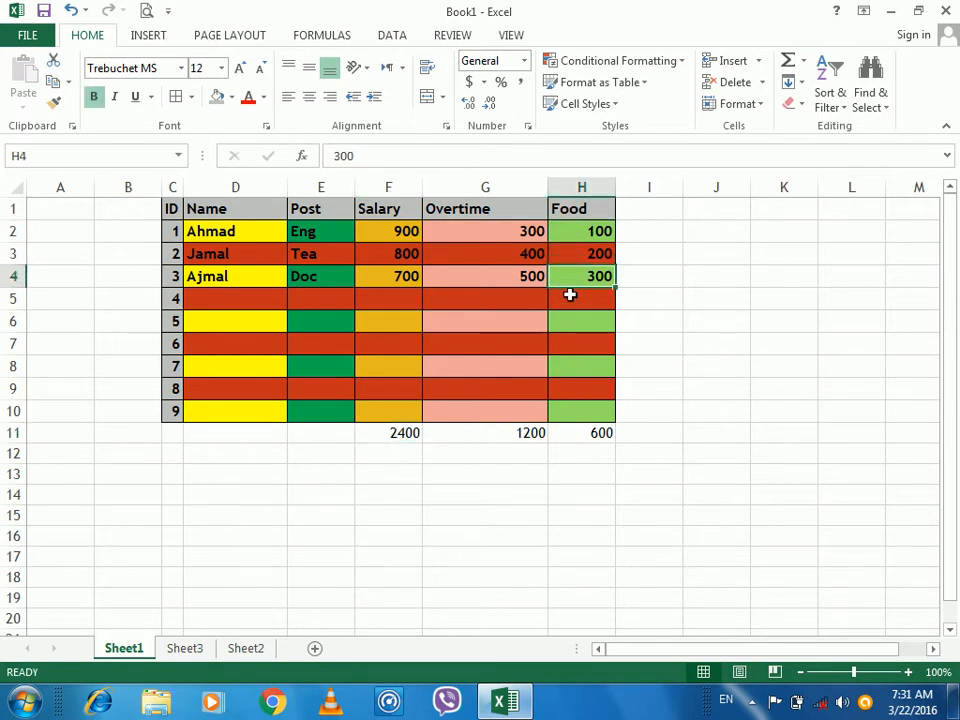
{"action": "left_click", "coordinate": [570, 299]}
{"action": "type", "text": "400"}
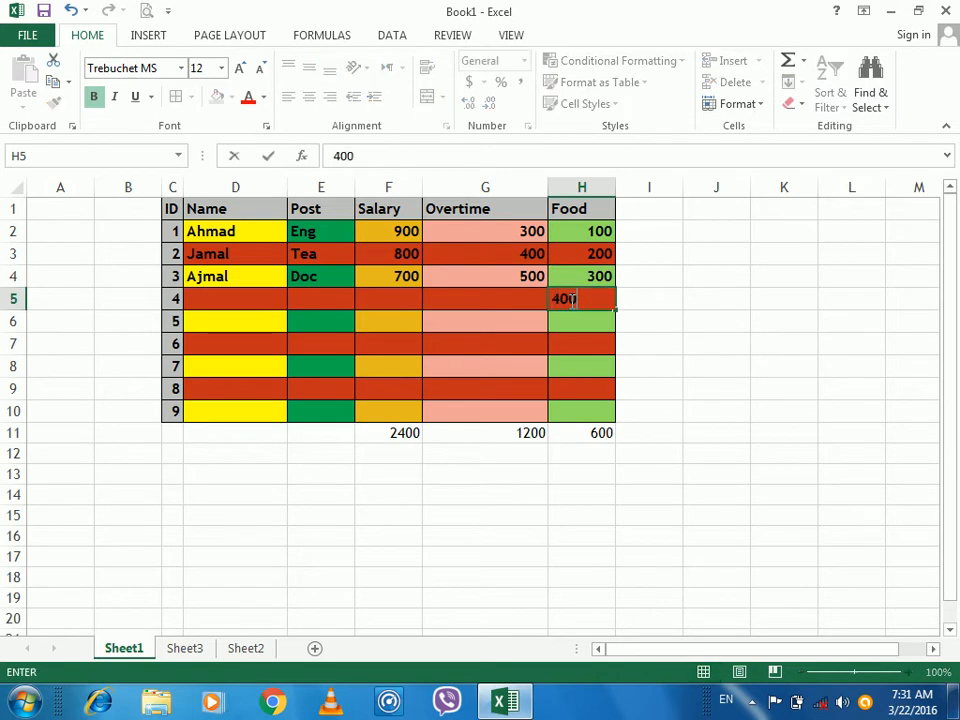
{"action": "key", "text": "Return"}
{"action": "type", "text": "500"}
{"action": "key", "text": "Return"}
{"action": "type", "text": "60"}
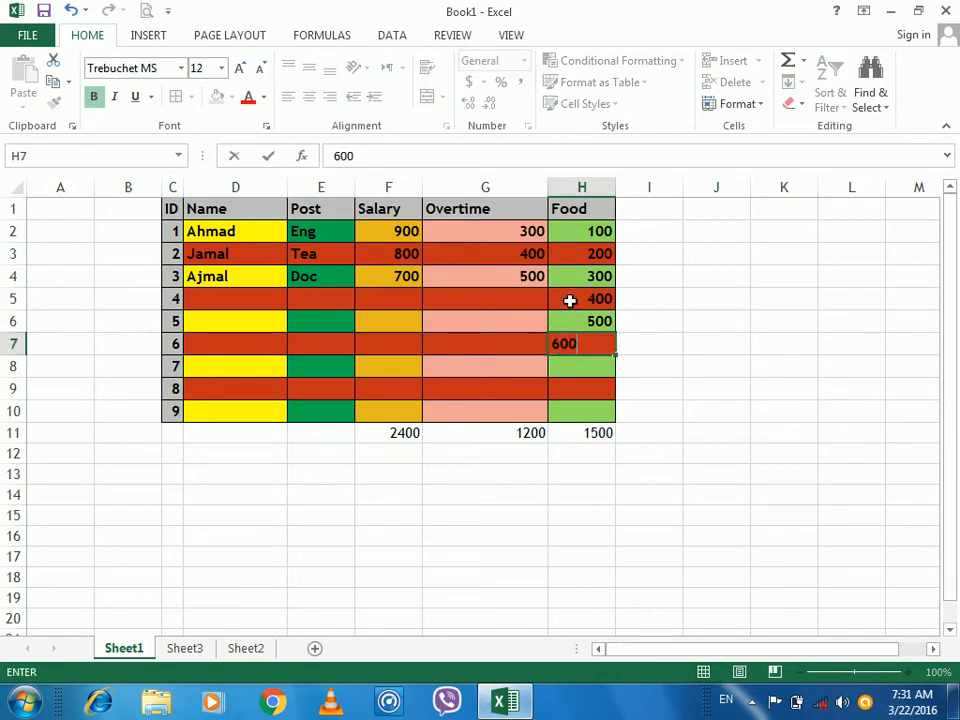
{"action": "type", "text": "0"}
{"action": "key", "text": "Return"}
{"action": "type", "text": "700"}
{"action": "key", "text": "Return"}
{"action": "type", "text": "800"}
{"action": "key", "text": "Return"}
{"action": "type", "text": "100"}
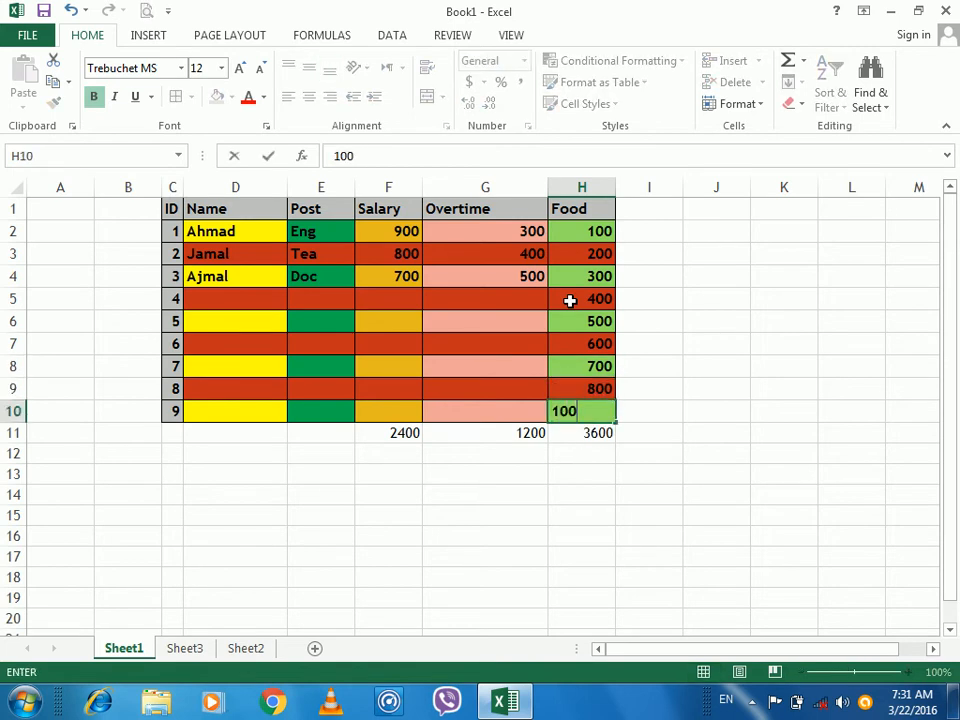
{"action": "key", "text": "ctrl+Return"}
{"action": "key", "text": "Up"}
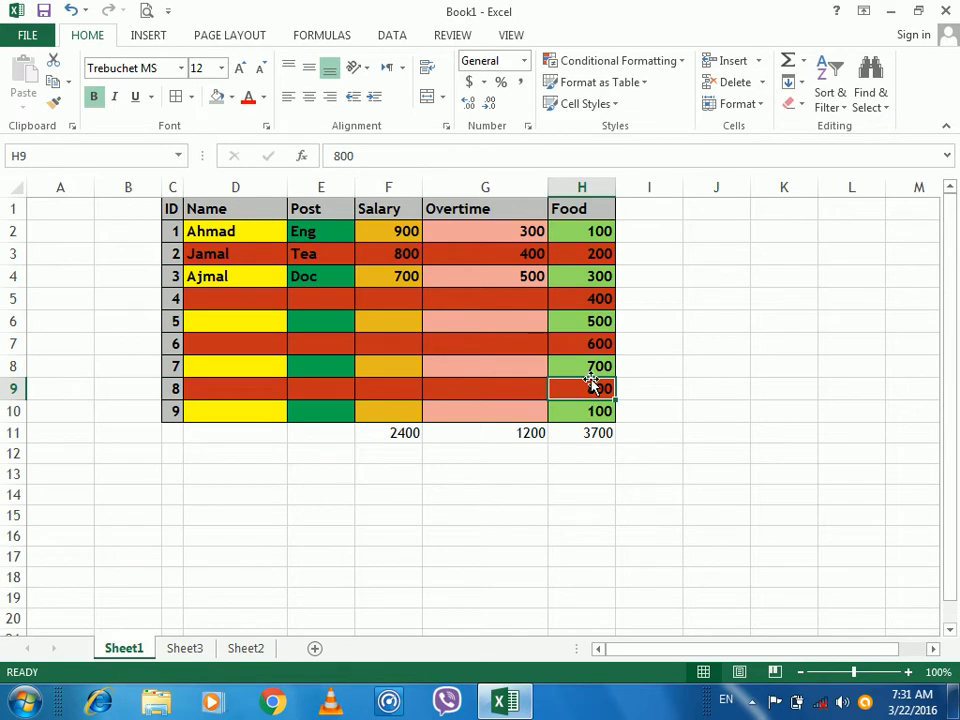
{"action": "left_click", "coordinate": [575, 433]}
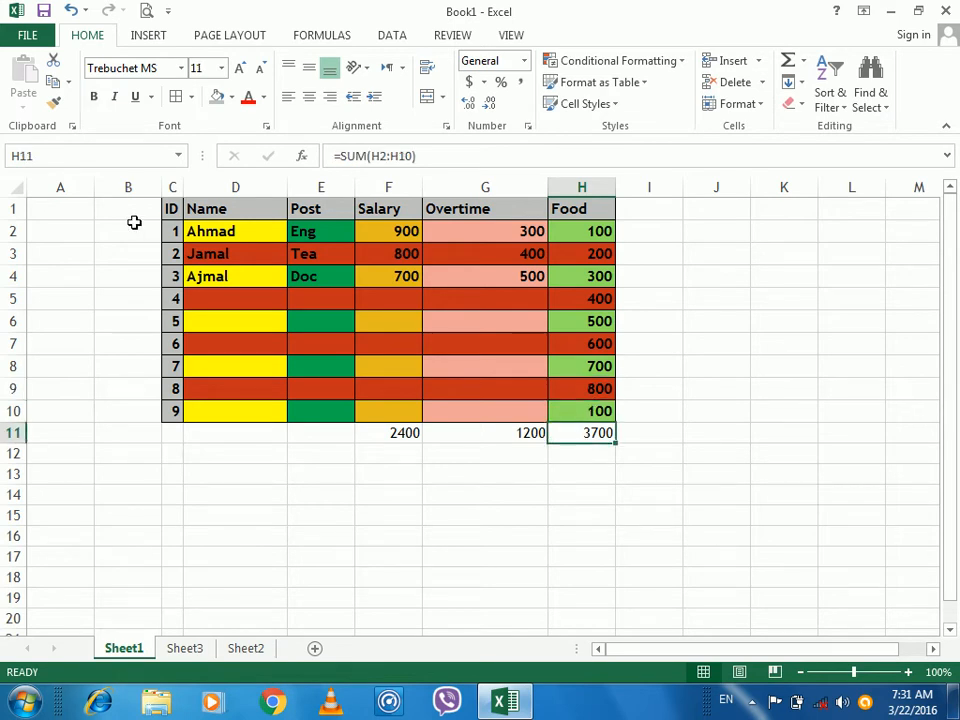
{"action": "left_click", "coordinate": [53, 81]}
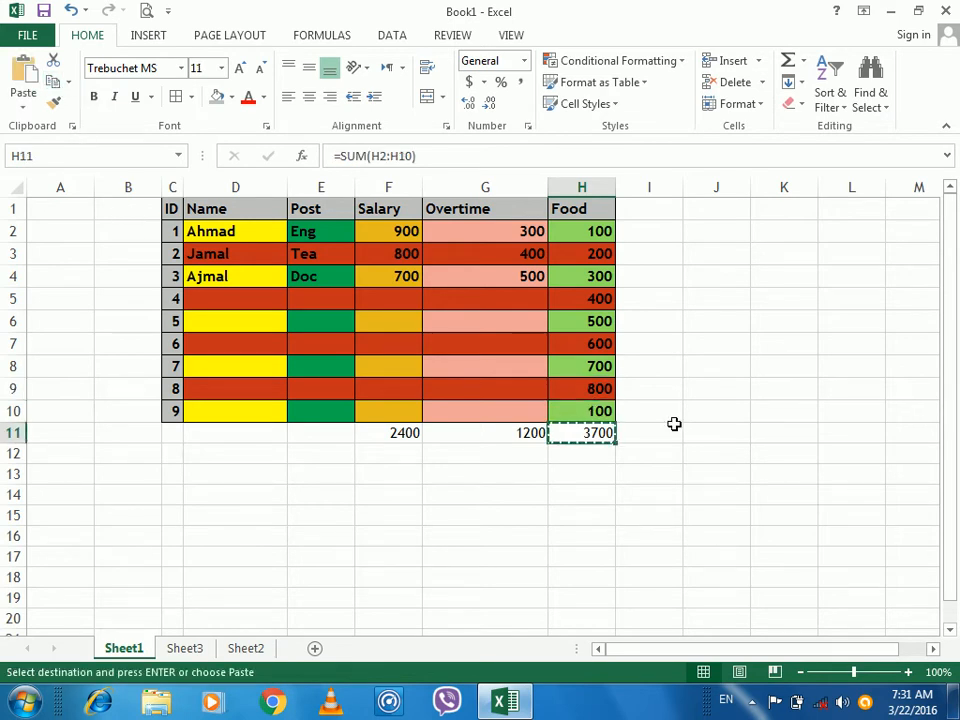
{"action": "left_click", "coordinate": [675, 431]}
{"action": "key", "text": "ctrl+alt+v"}
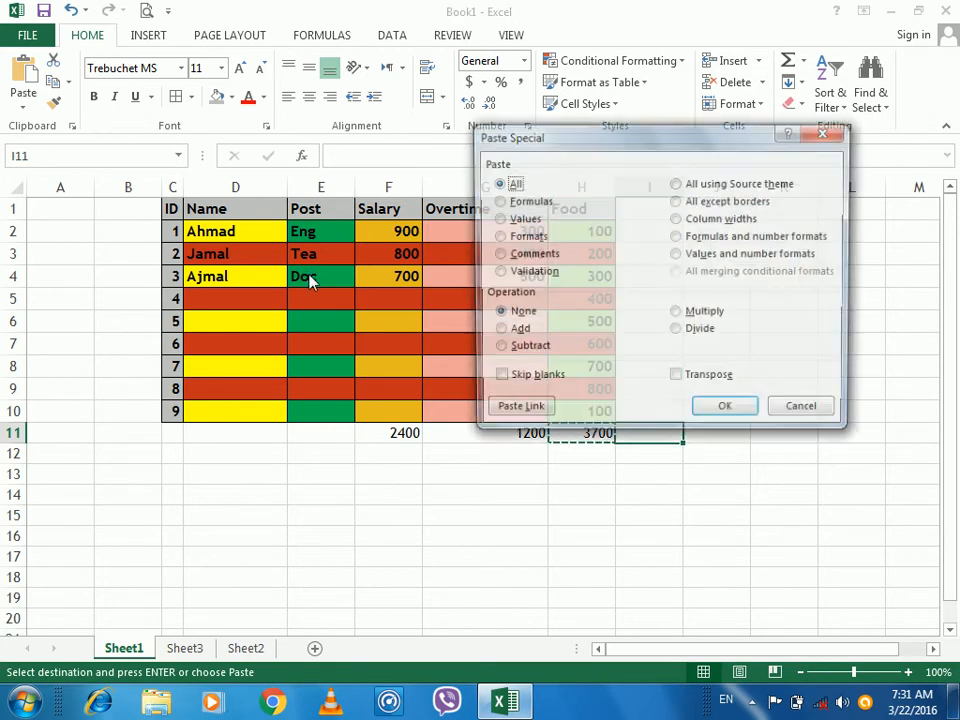
{"action": "left_click", "coordinate": [758, 237]}
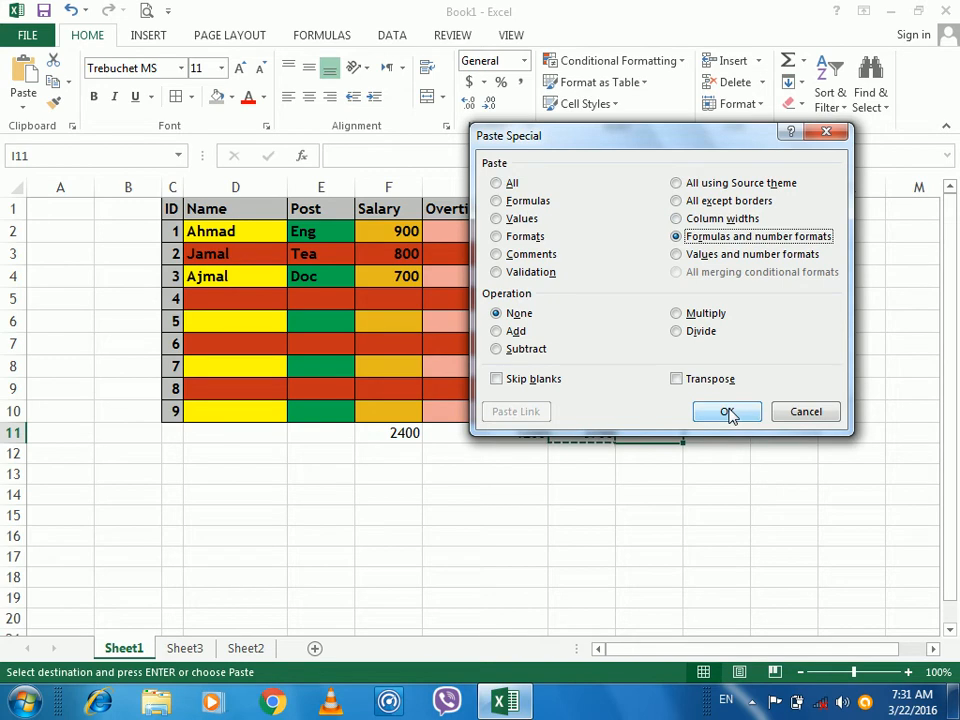
{"action": "left_click", "coordinate": [797, 413]}
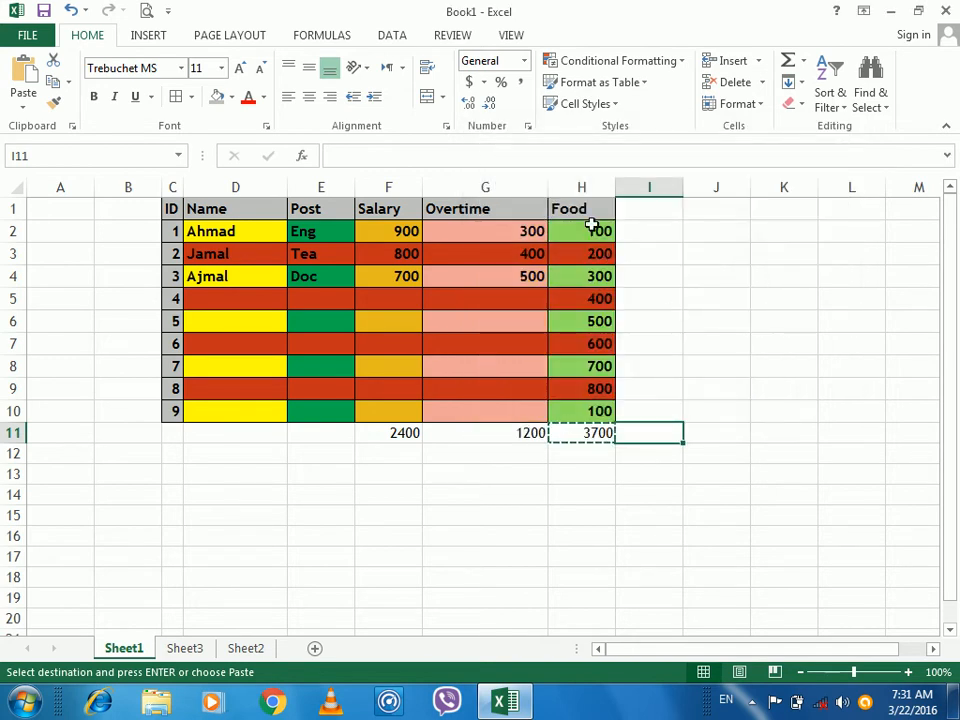
{"action": "left_click", "coordinate": [580, 433]}
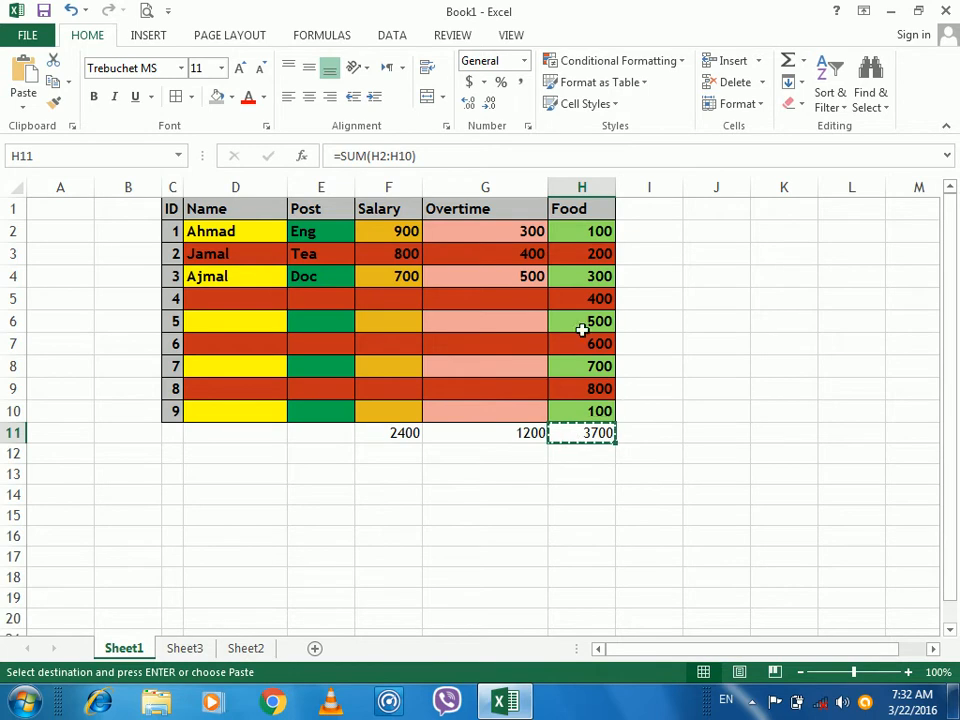
- Format the Food values and their total in H2:H11 as Currency, and widen column H slightly to fit
{"action": "left_click_drag", "start_coordinate": [589, 229], "coordinate": [581, 437]}
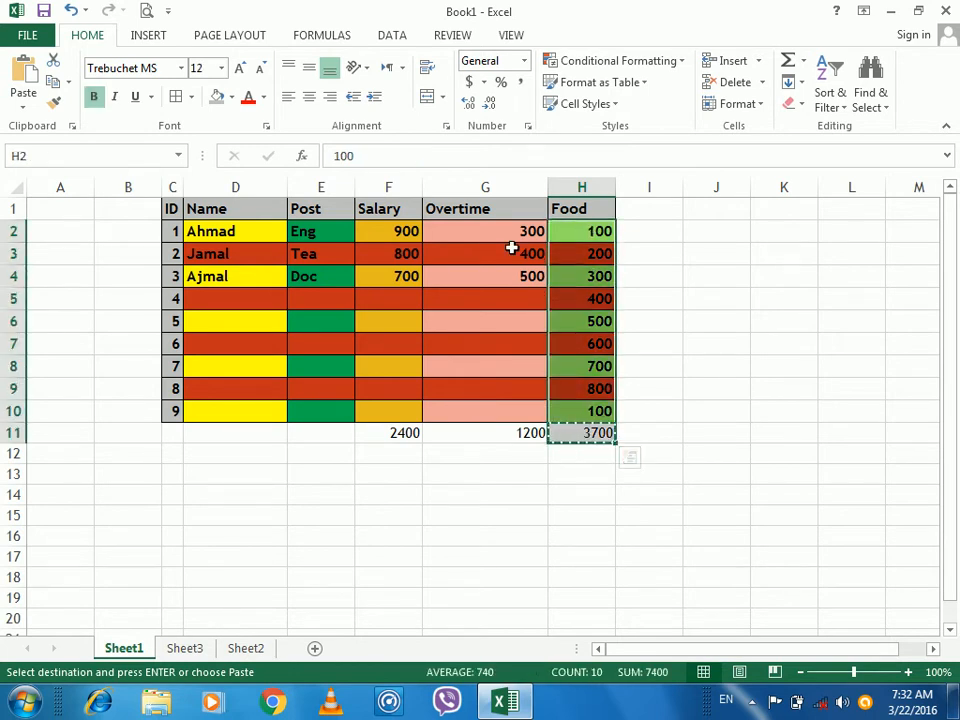
{"action": "left_click", "coordinate": [523, 64]}
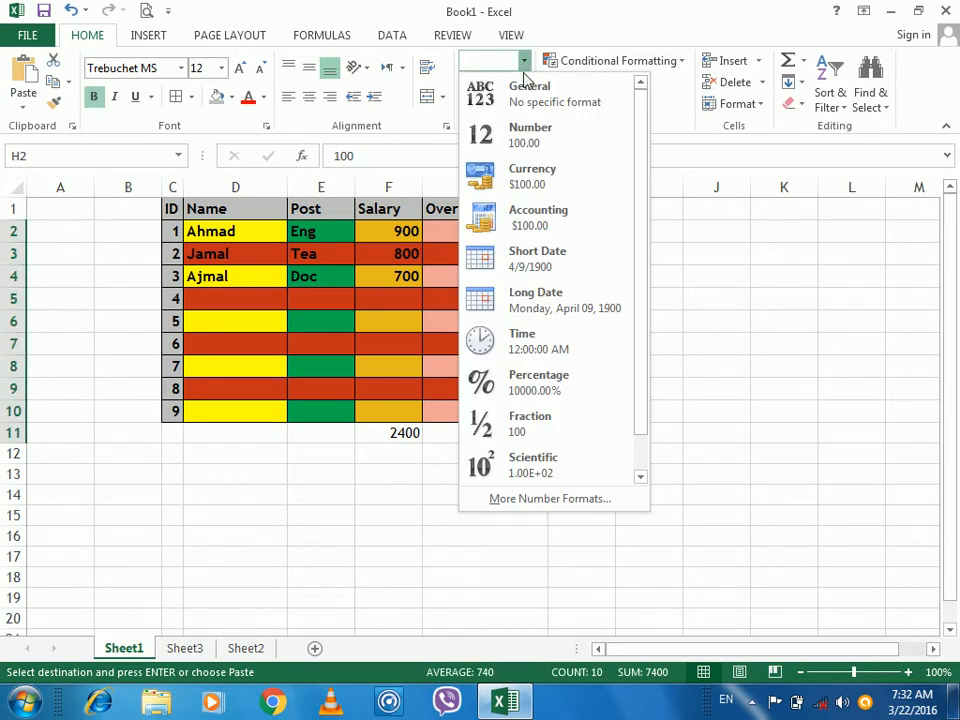
{"action": "left_click", "coordinate": [533, 170]}
{"action": "left_click_drag", "start_coordinate": [615, 181], "coordinate": [627, 186]}
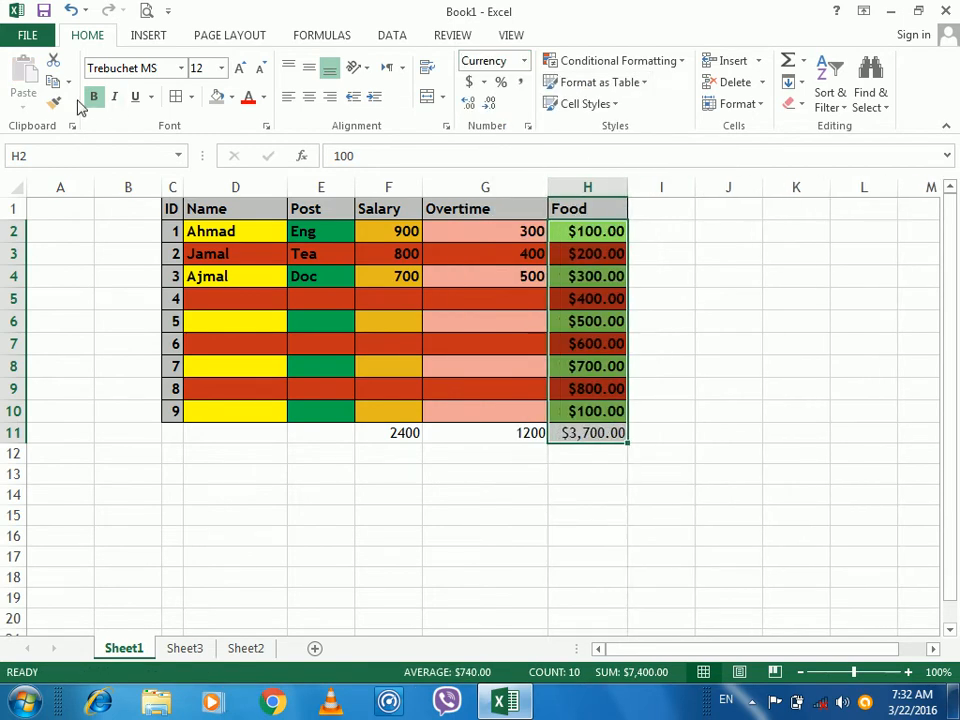
- Copy H2:H11, paste only its formulas and number formats at I2, and widen column I to fit
{"action": "left_click", "coordinate": [53, 81]}
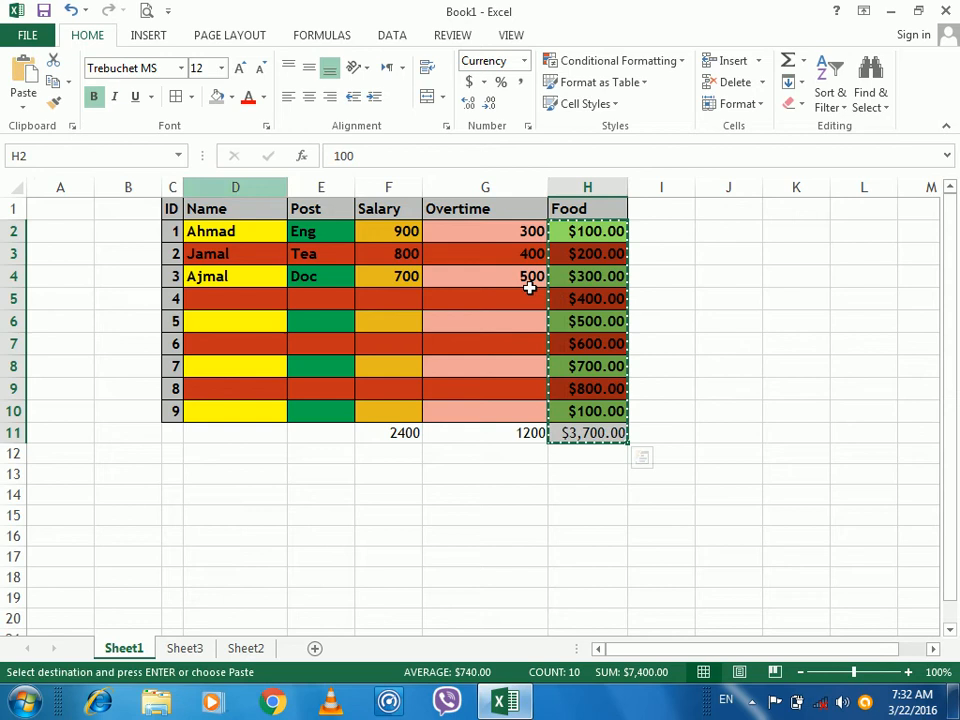
{"action": "left_click", "coordinate": [688, 231]}
{"action": "key", "text": "ctrl+alt+v"}
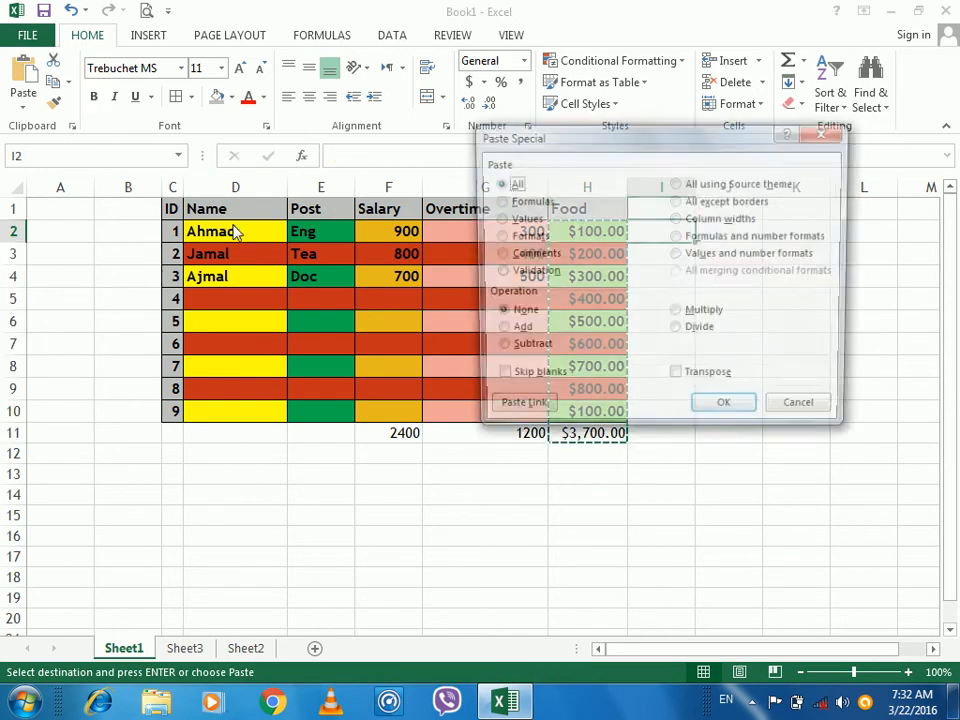
{"action": "left_click", "coordinate": [680, 238]}
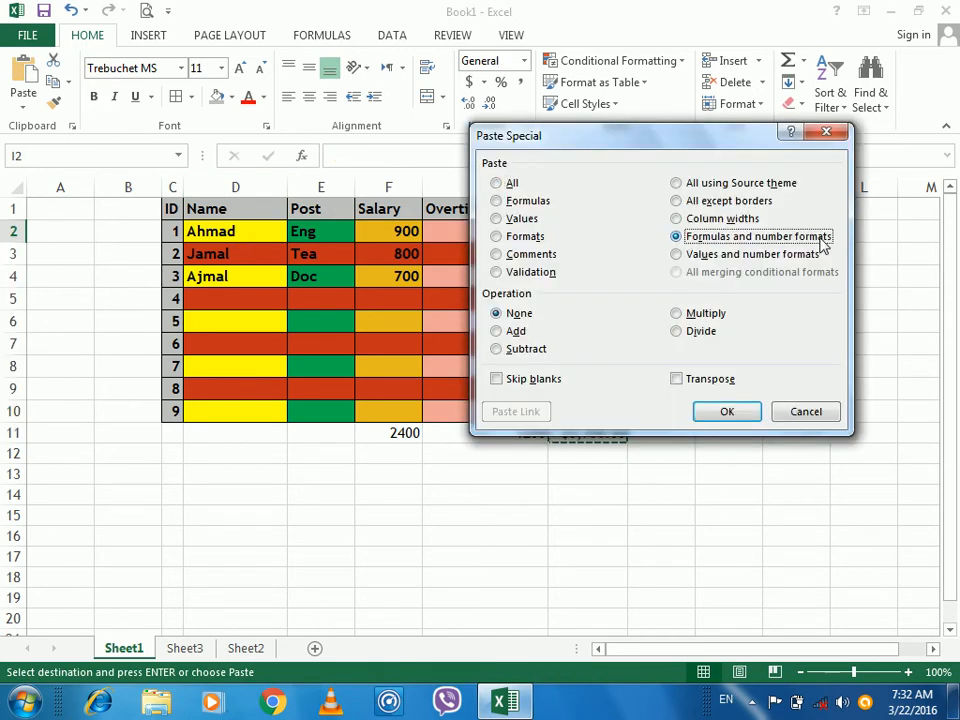
{"action": "left_click", "coordinate": [716, 414]}
{"action": "left_click_drag", "start_coordinate": [695, 187], "coordinate": [703, 187]}
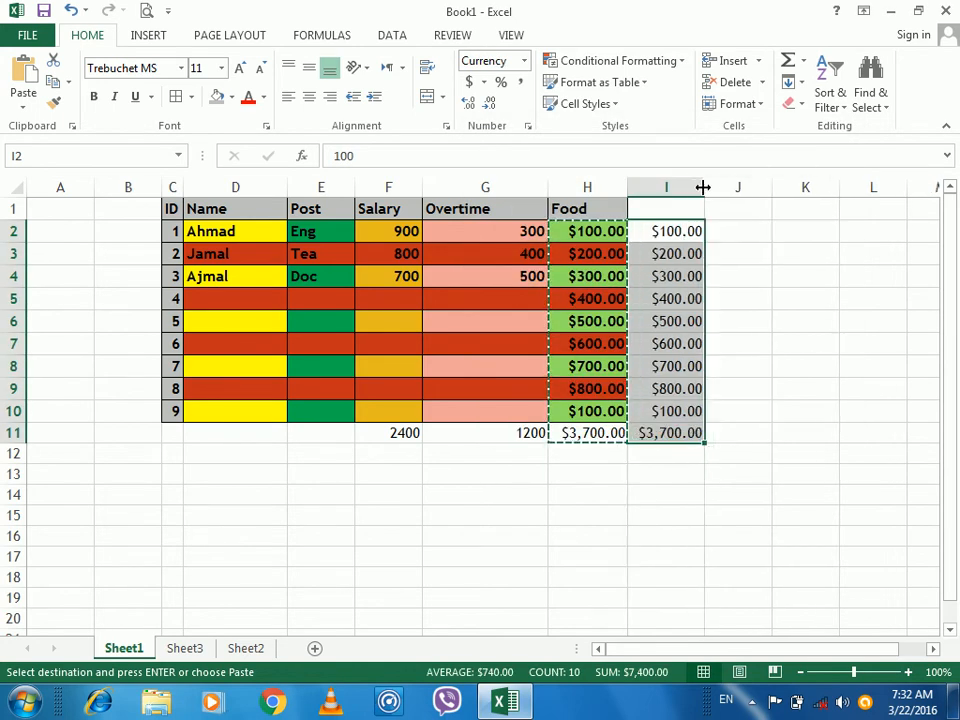
{"action": "left_click", "coordinate": [671, 231]}
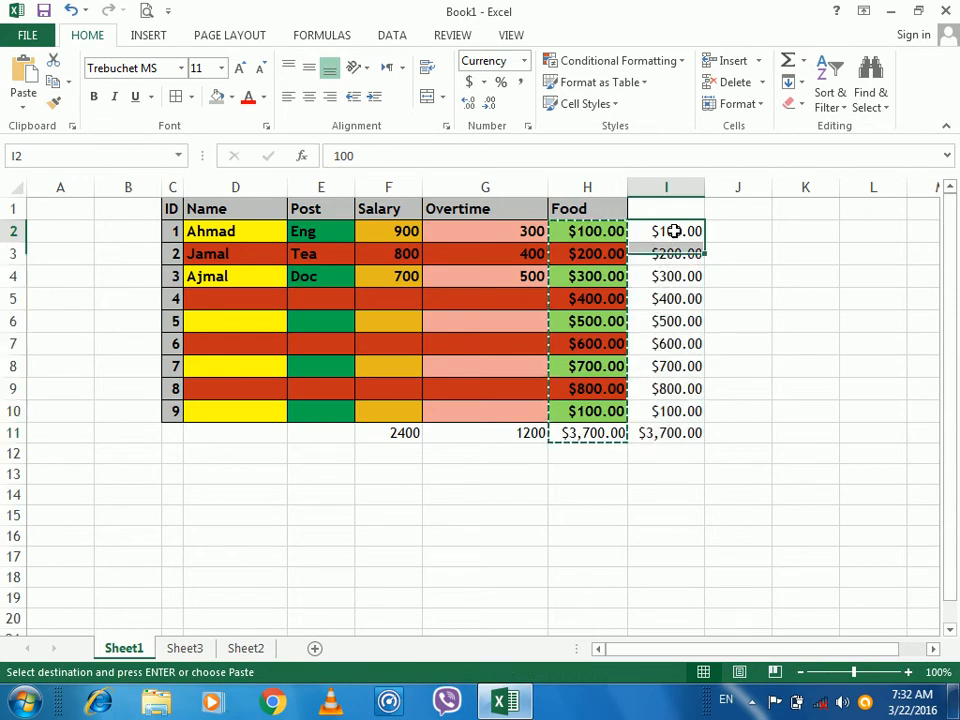
{"action": "double_click", "coordinate": [653, 434]}
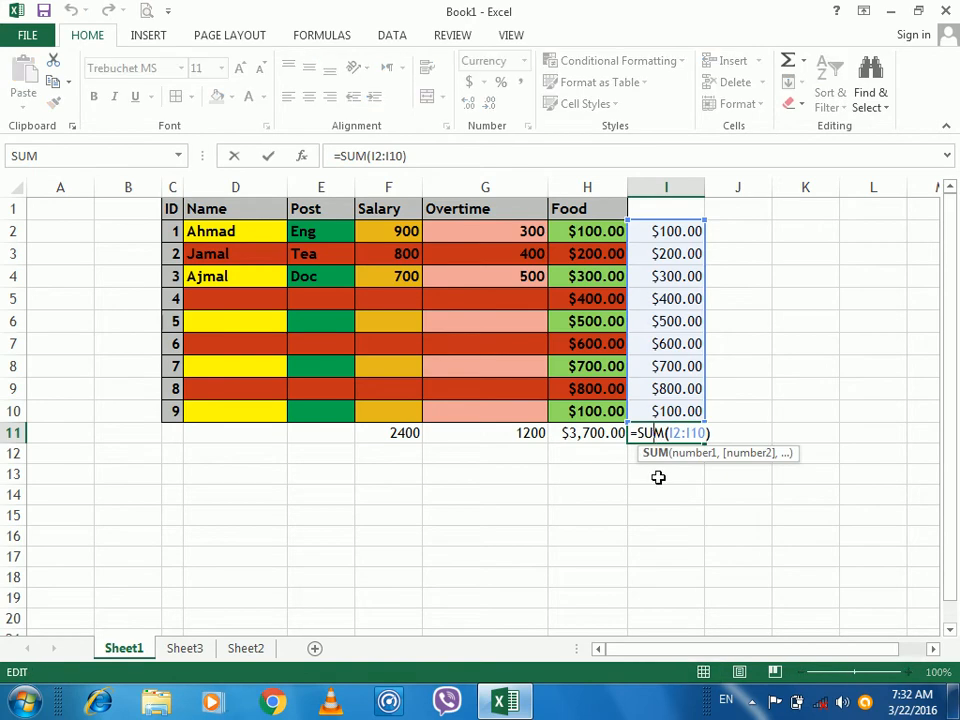
{"action": "left_click", "coordinate": [657, 475]}
{"action": "left_click", "coordinate": [666, 435]}
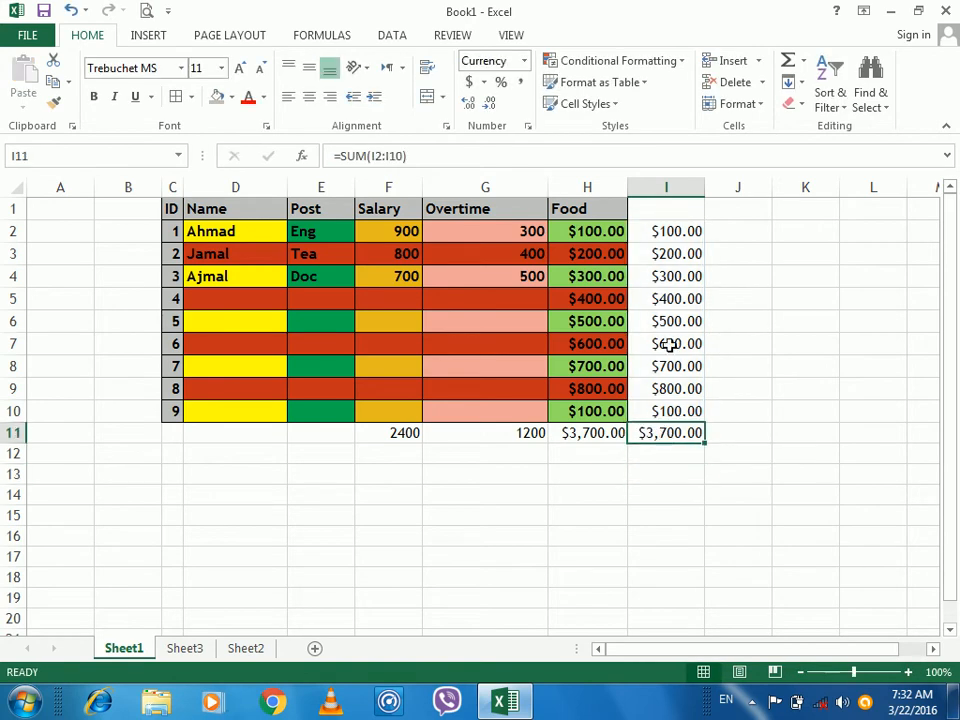
- Fill I2:I10 with 1 to test the pasted total in I11, and compare its formula with H11
{"action": "left_click_drag", "start_coordinate": [671, 234], "coordinate": [662, 407]}
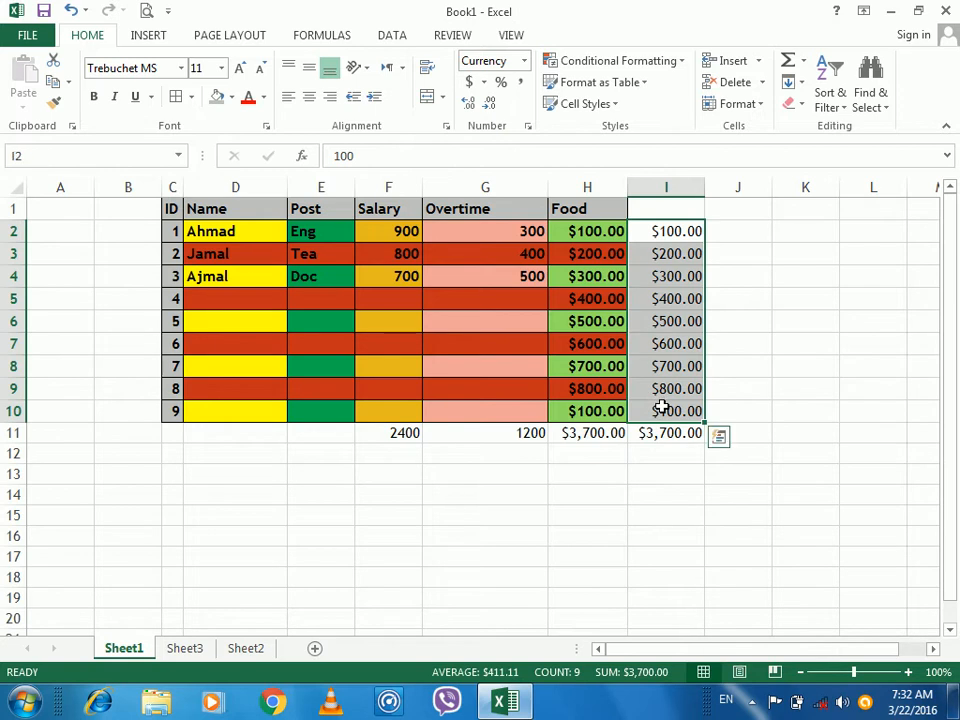
{"action": "type", "text": "1"}
{"action": "key", "text": "ctrl+Return"}
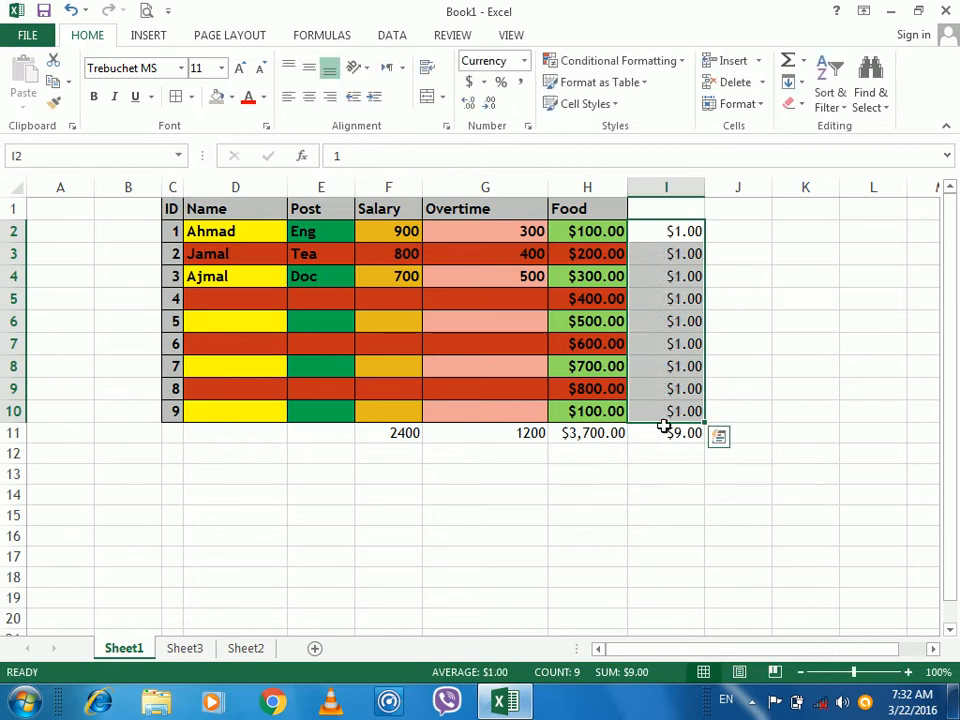
{"action": "right_click", "coordinate": [664, 432]}
{"action": "left_click", "coordinate": [647, 437]}
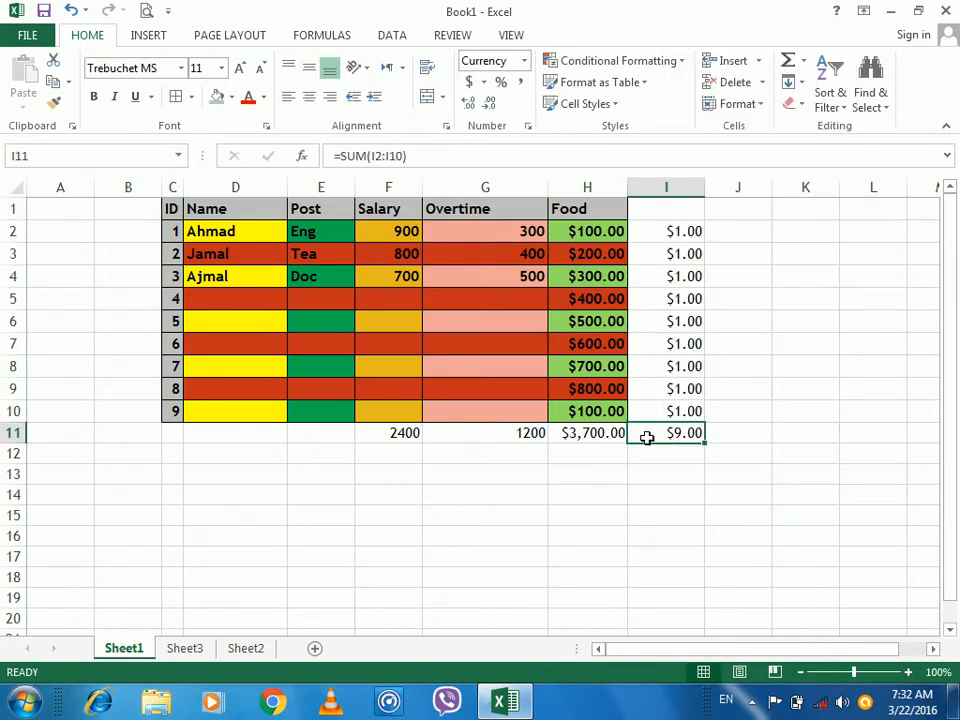
{"action": "left_click_drag", "start_coordinate": [680, 234], "coordinate": [665, 402]}
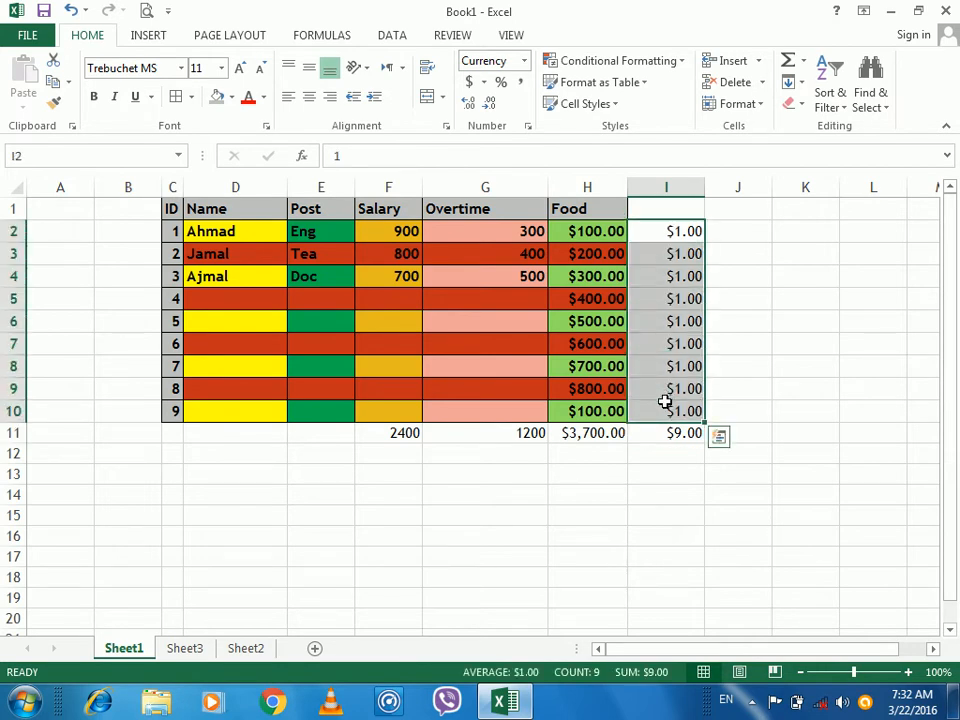
{"action": "left_click", "coordinate": [649, 437]}
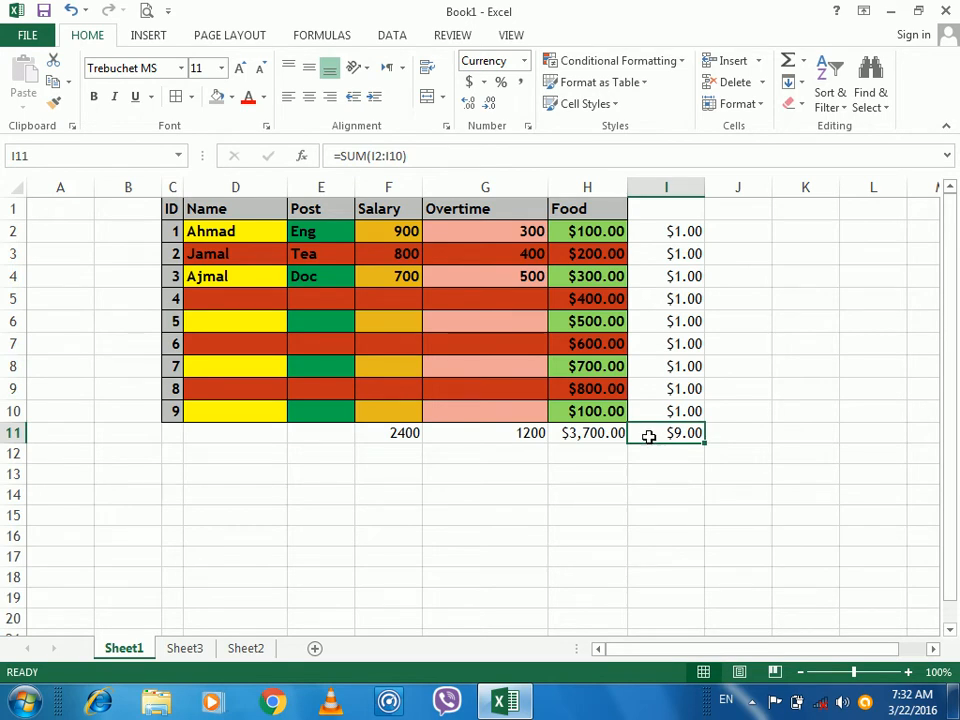
{"action": "left_click", "coordinate": [575, 434]}
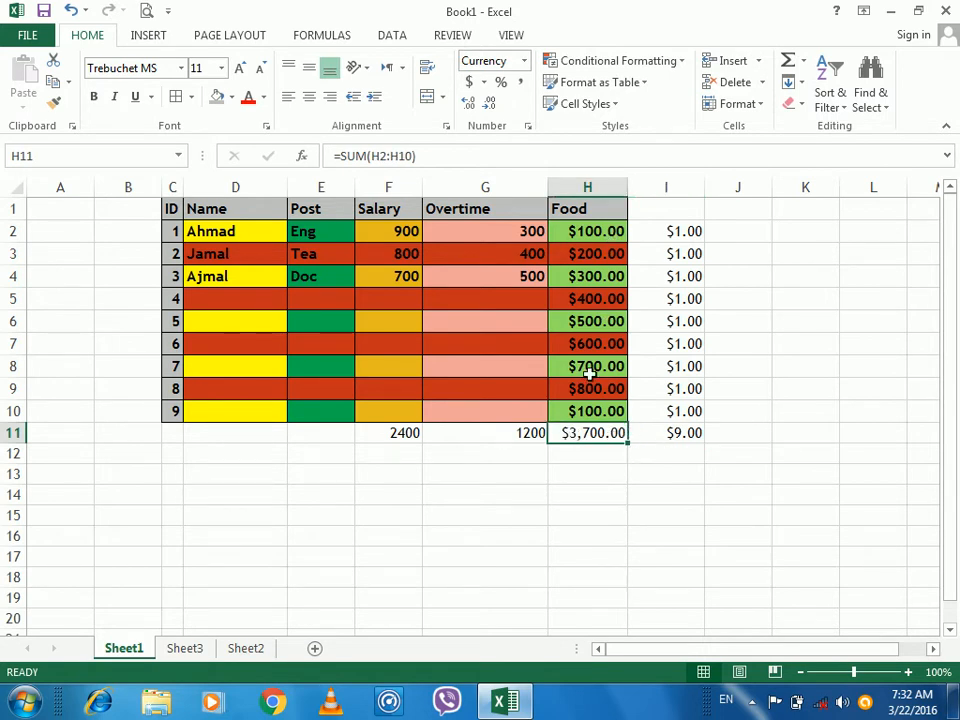
{"action": "left_click", "coordinate": [606, 454]}
{"action": "key", "text": "alt+="}
{"action": "key", "text": "alt+="}
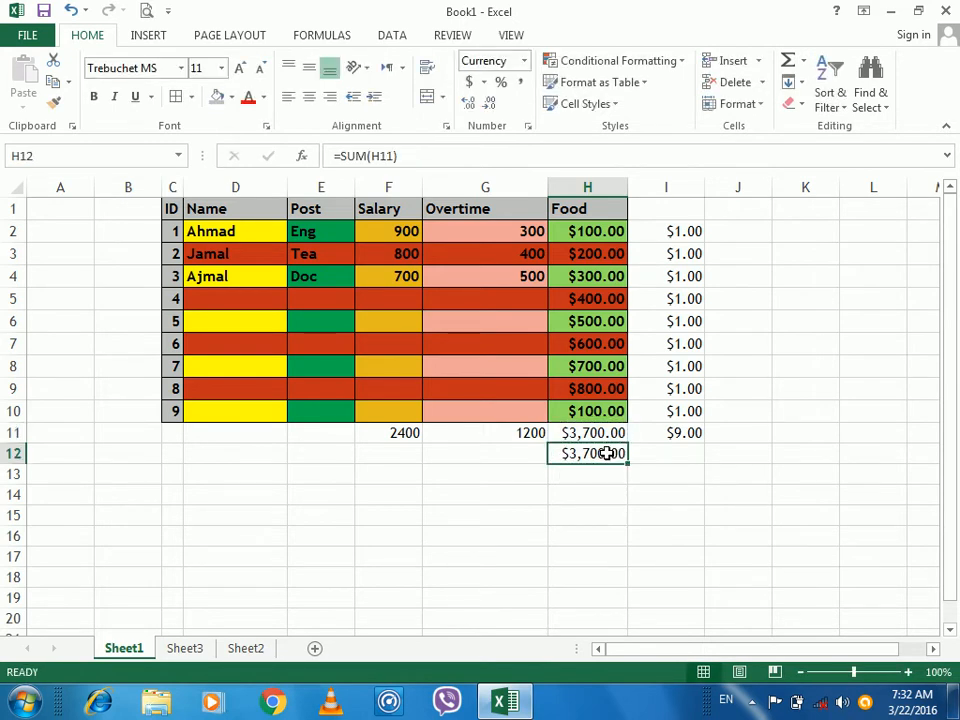
{"action": "key", "text": "Delete"}
- Clear the test values and the pasted total from I2:I11
{"action": "left_click_drag", "start_coordinate": [662, 433], "coordinate": [669, 231]}
{"action": "key", "text": "Delete"}
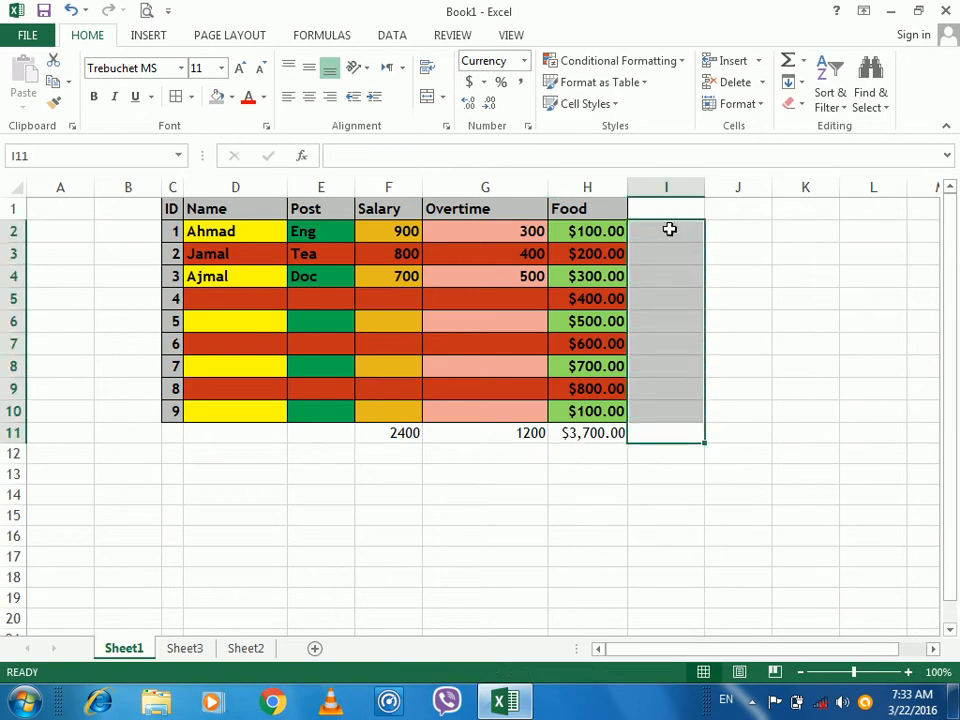
- Try to copy the Food values H2:H10 together with the total H11 as separate selections
{"action": "left_click_drag", "start_coordinate": [588, 231], "coordinate": [597, 414]}
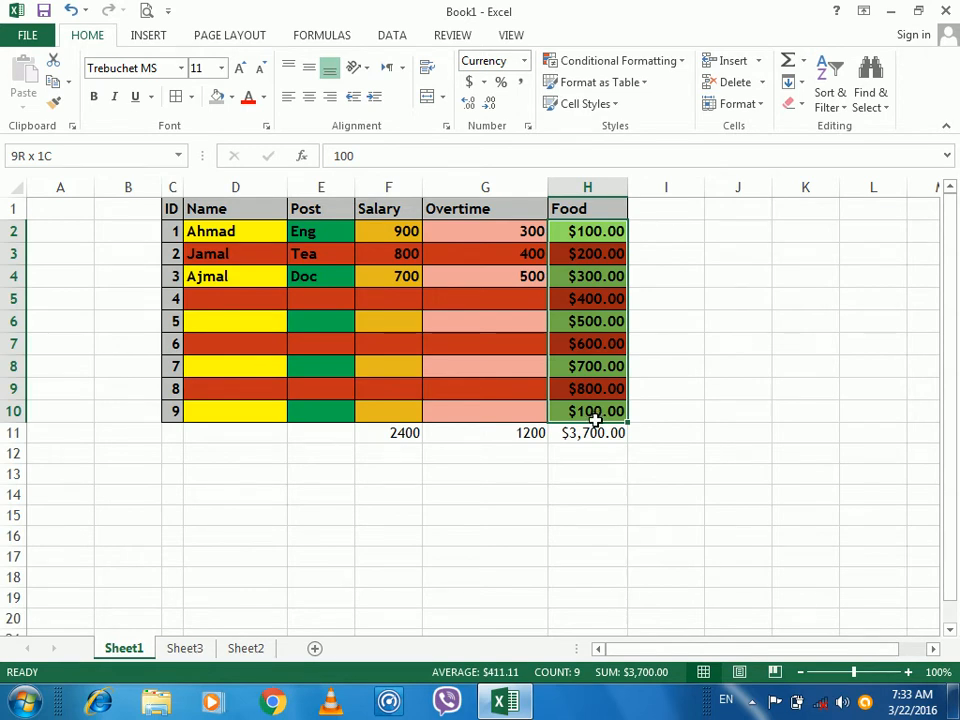
{"action": "left_click_drag", "start_coordinate": [598, 424], "coordinate": [610, 432]}
{"action": "left_click", "coordinate": [610, 432], "text": "ctrl"}
{"action": "left_click", "coordinate": [627, 286]}
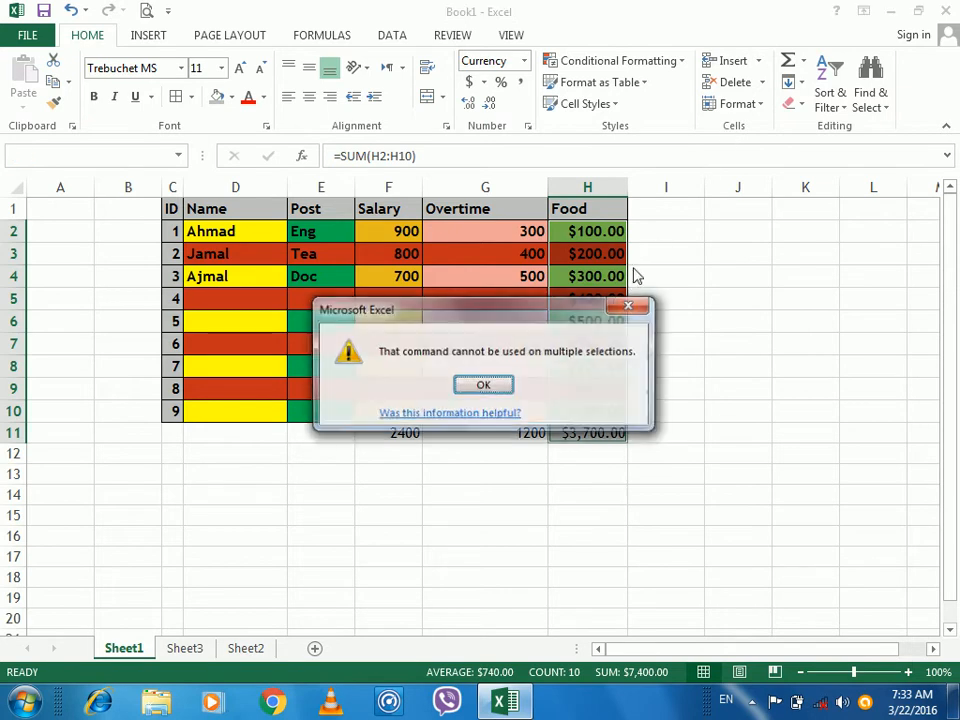
{"action": "left_click", "coordinate": [485, 388]}
- Copy H2:H11 and paste only its values and number formats at I2
{"action": "left_click_drag", "start_coordinate": [595, 233], "coordinate": [581, 433]}
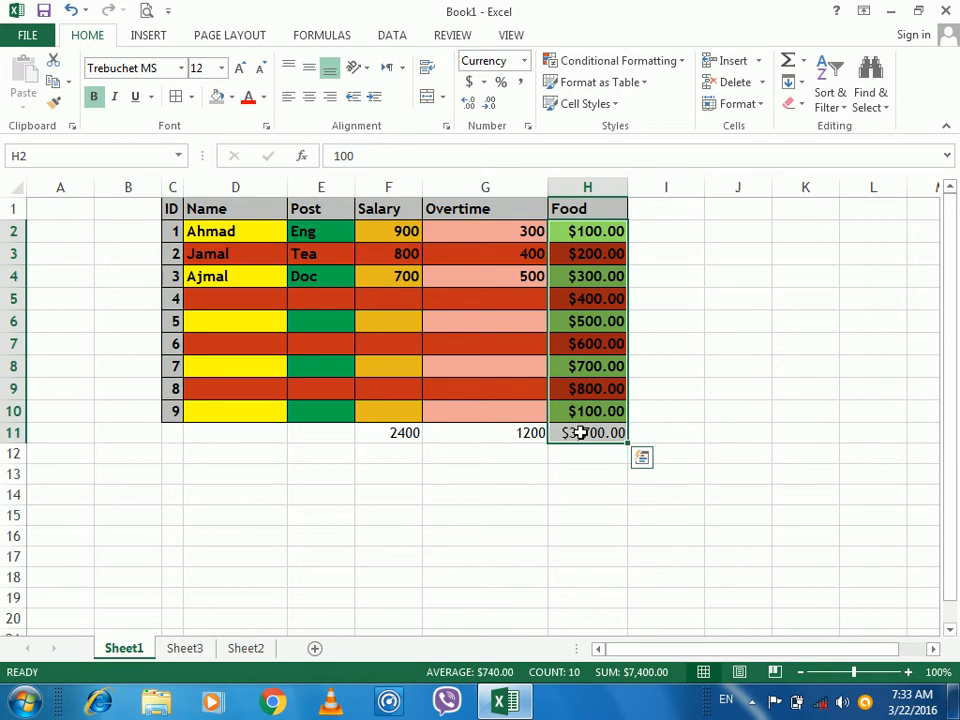
{"action": "key", "text": "ctrl+c"}
{"action": "left_click", "coordinate": [653, 246]}
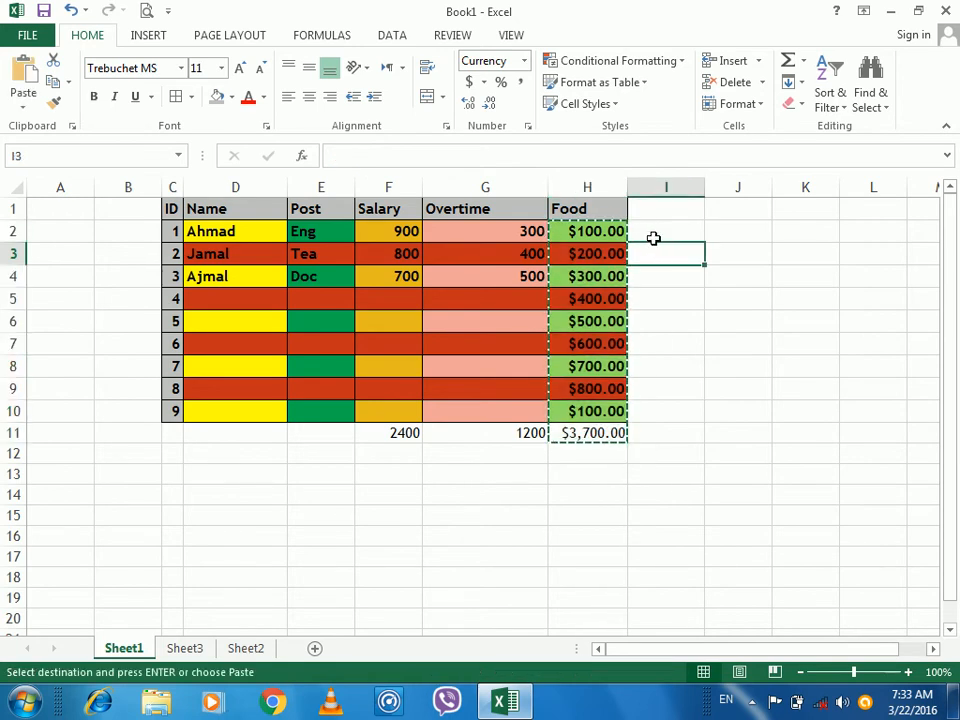
{"action": "left_click", "coordinate": [653, 239]}
{"action": "key", "text": "ctrl+alt+v"}
{"action": "left_click", "coordinate": [678, 254]}
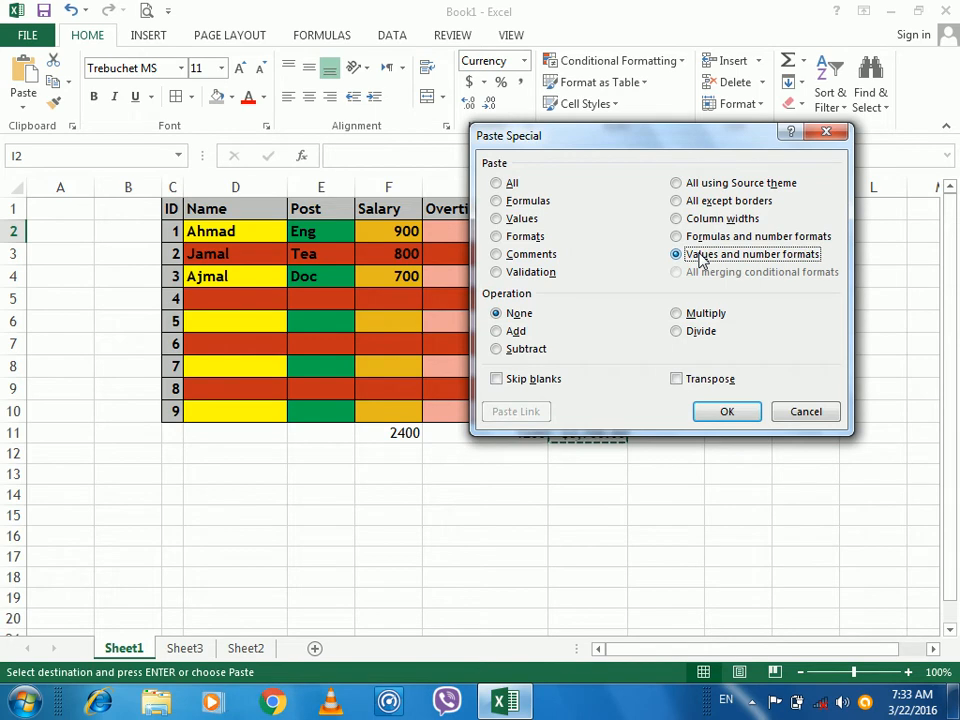
{"action": "left_click", "coordinate": [704, 409]}
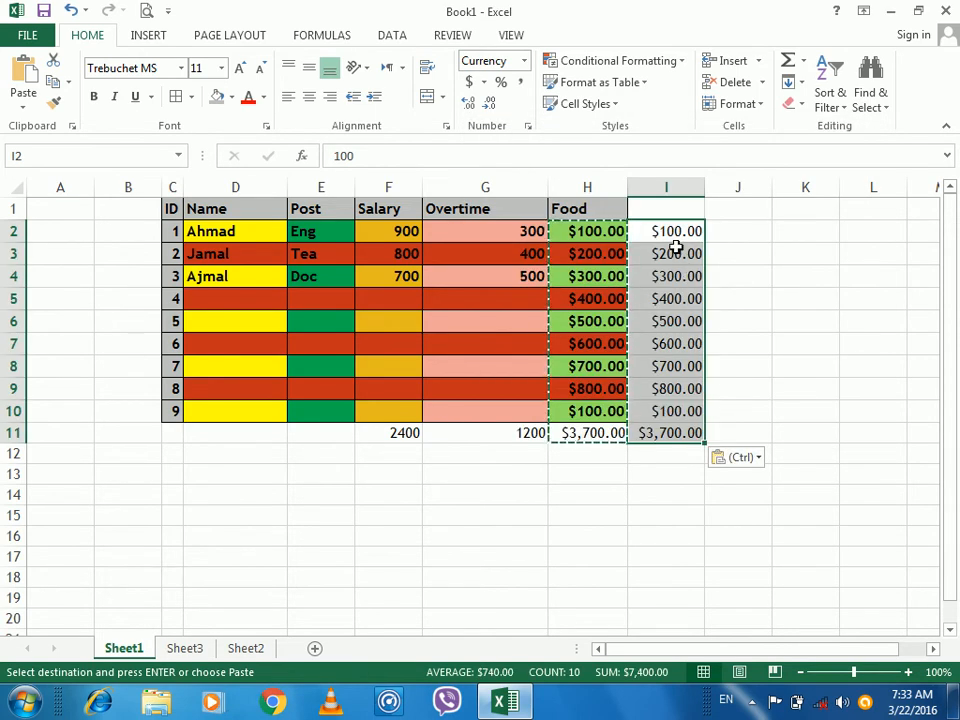
- Fill I2:I10 with 1 to test whether the pasted total in I11 is a fixed value
{"action": "left_click_drag", "start_coordinate": [676, 241], "coordinate": [677, 276]}
{"action": "left_click", "coordinate": [657, 434]}
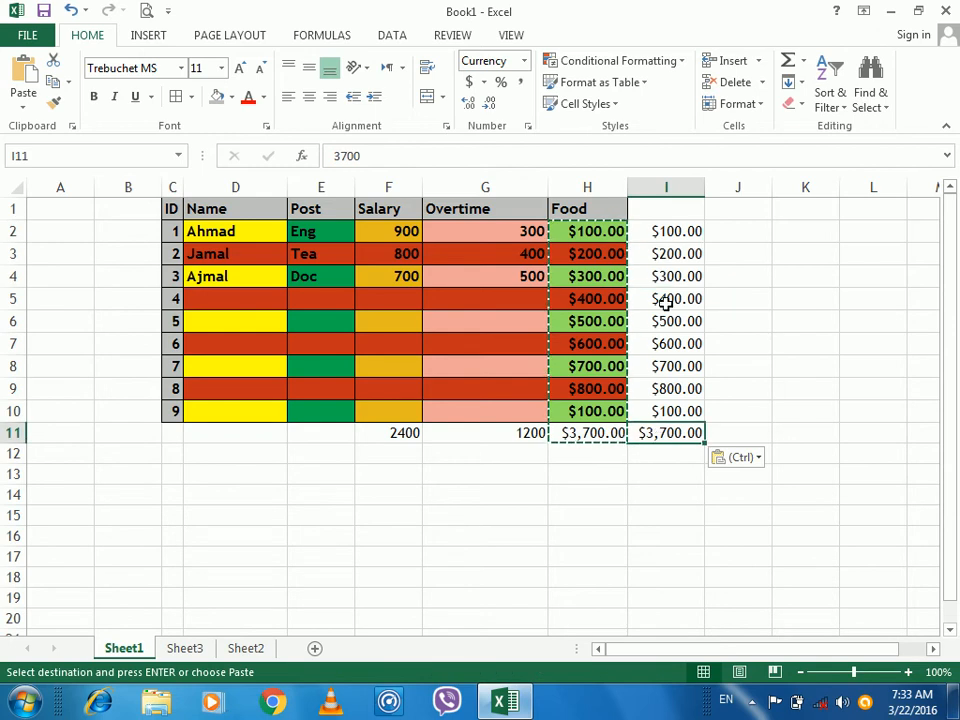
{"action": "left_click_drag", "start_coordinate": [661, 229], "coordinate": [664, 409]}
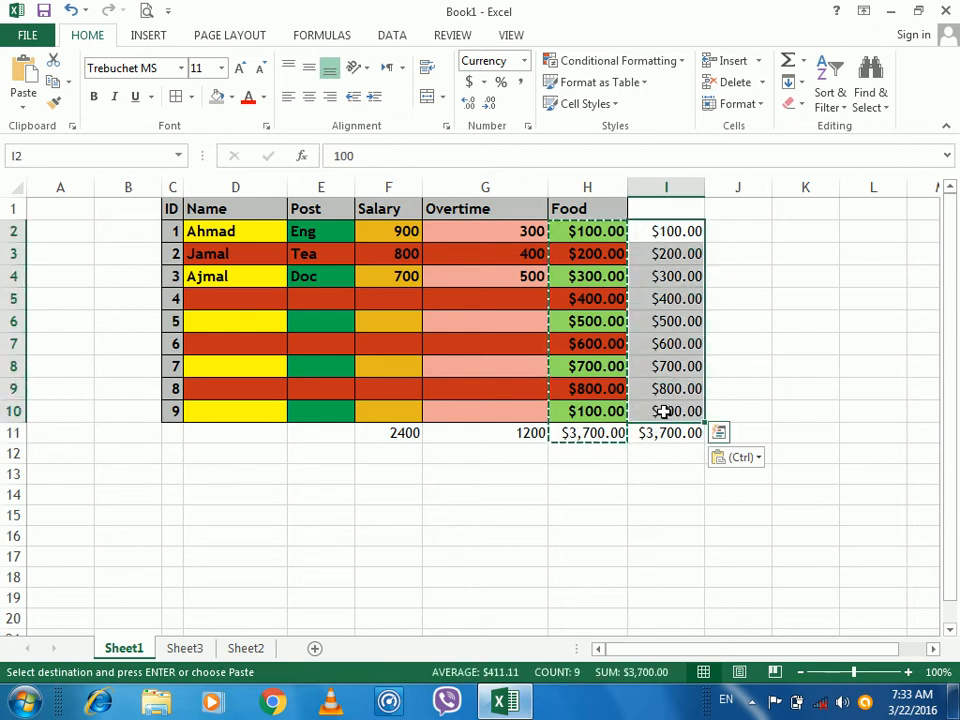
{"action": "type", "text": "1"}
{"action": "key", "text": "ctrl+Return"}
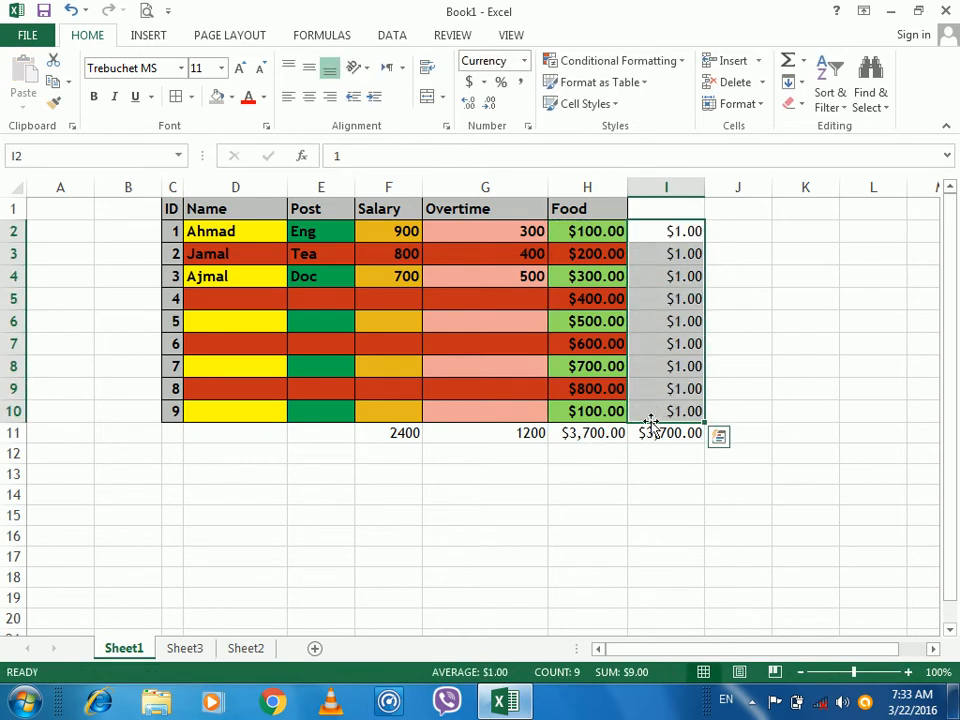
{"action": "left_click", "coordinate": [646, 432]}
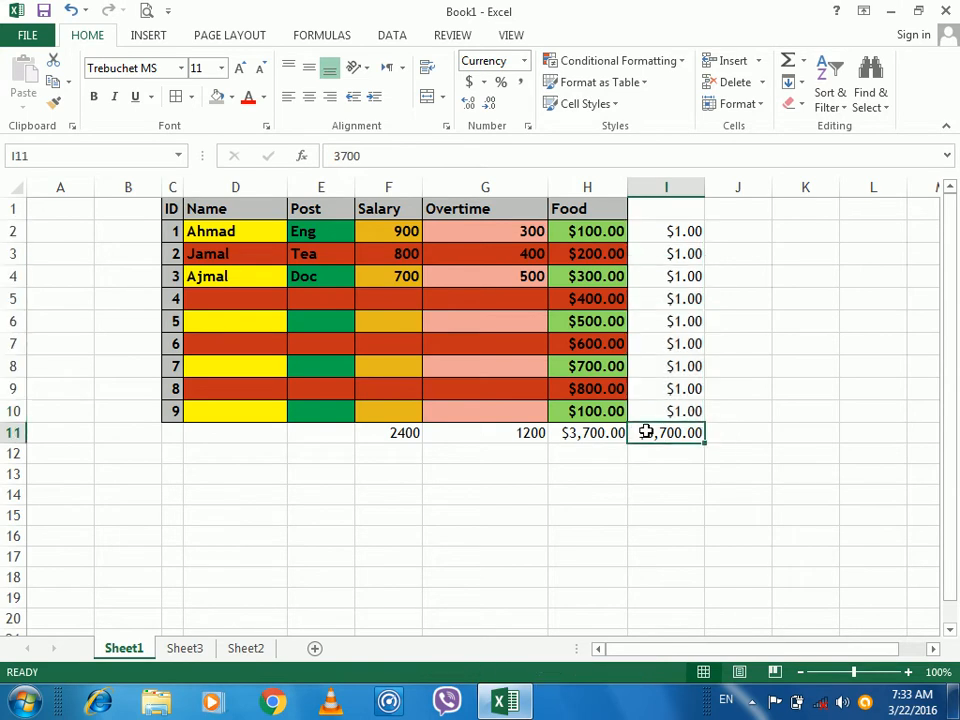
- Undo the test fill and the values paste in column I
{"action": "key", "text": "ctrl+z"}
{"action": "key", "text": "ctrl+z"}
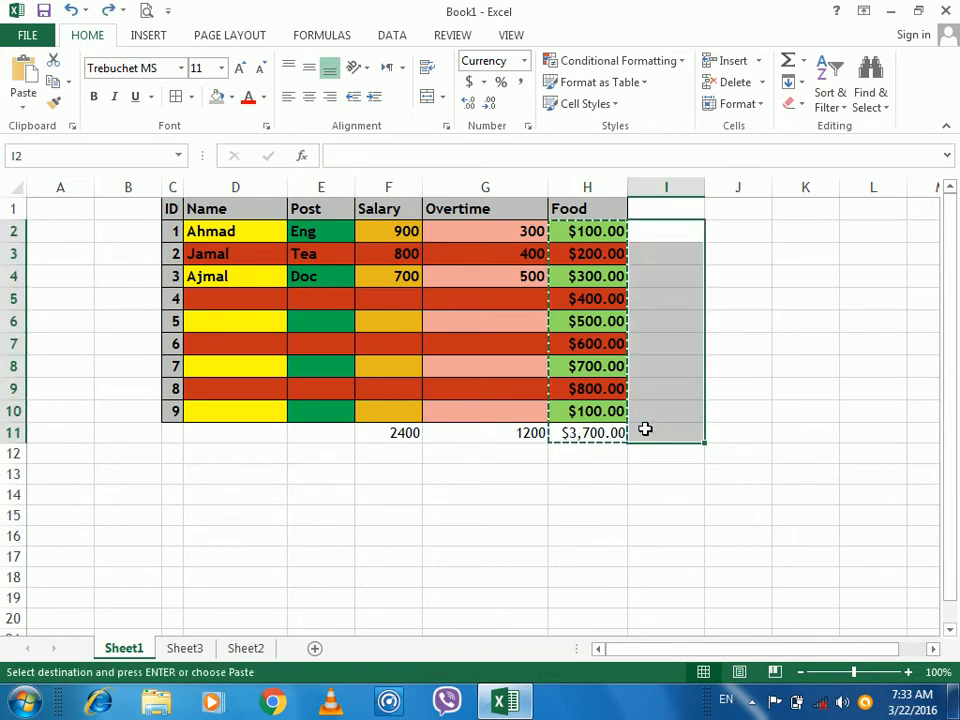
{"action": "left_click", "coordinate": [572, 228]}
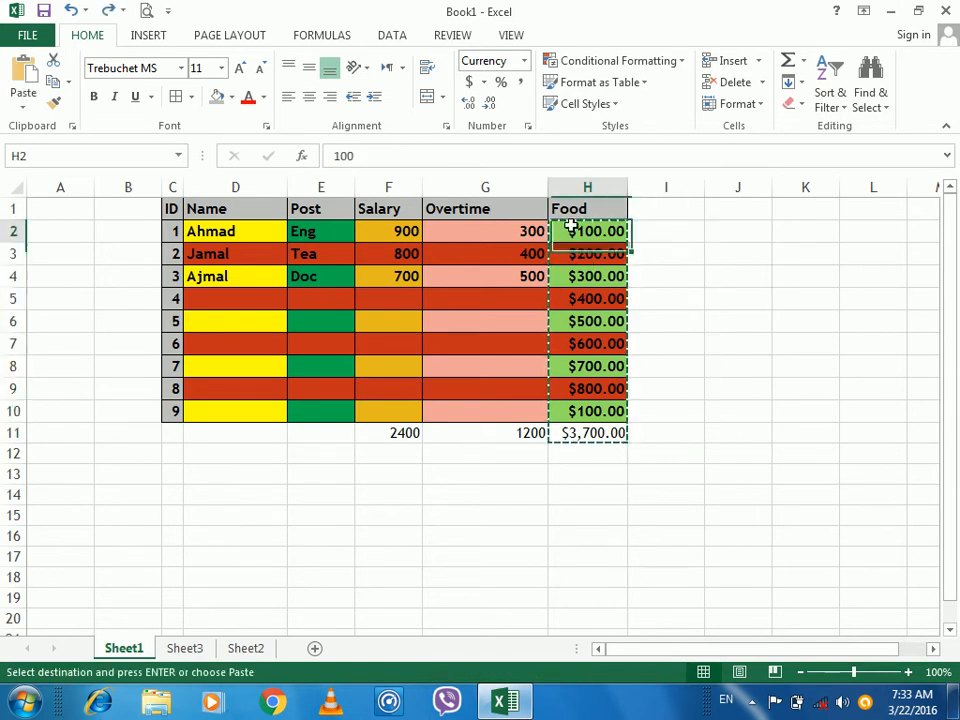
- Clear the Post and Salary entries in E3 and F3, and merge the two cells
{"action": "left_click", "coordinate": [404, 254]}
{"action": "key", "text": "Delete"}
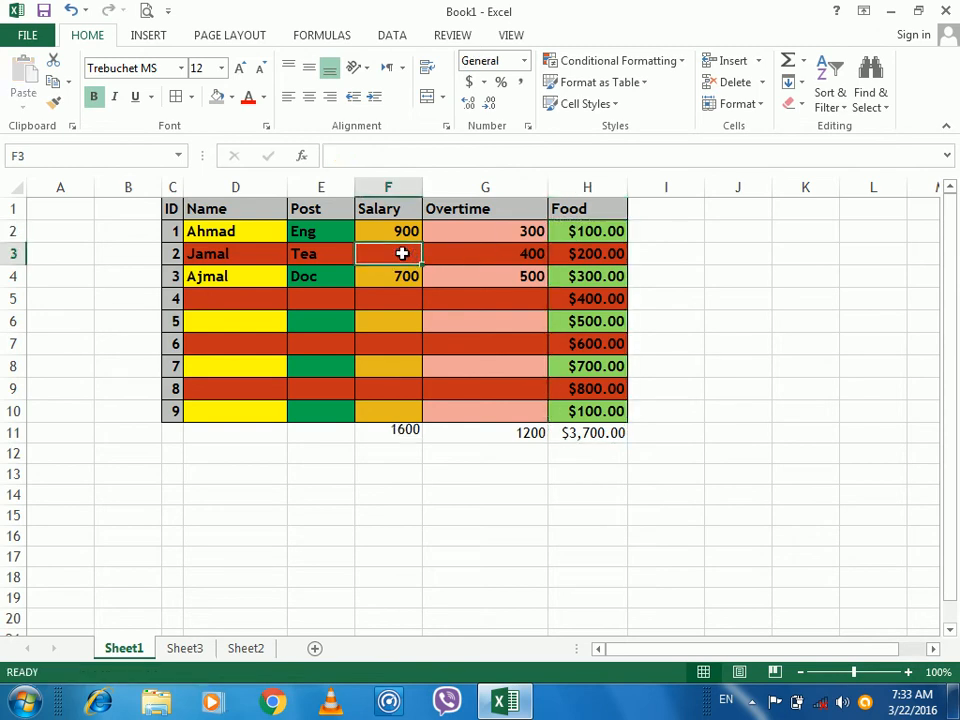
{"action": "left_click", "coordinate": [331, 251]}
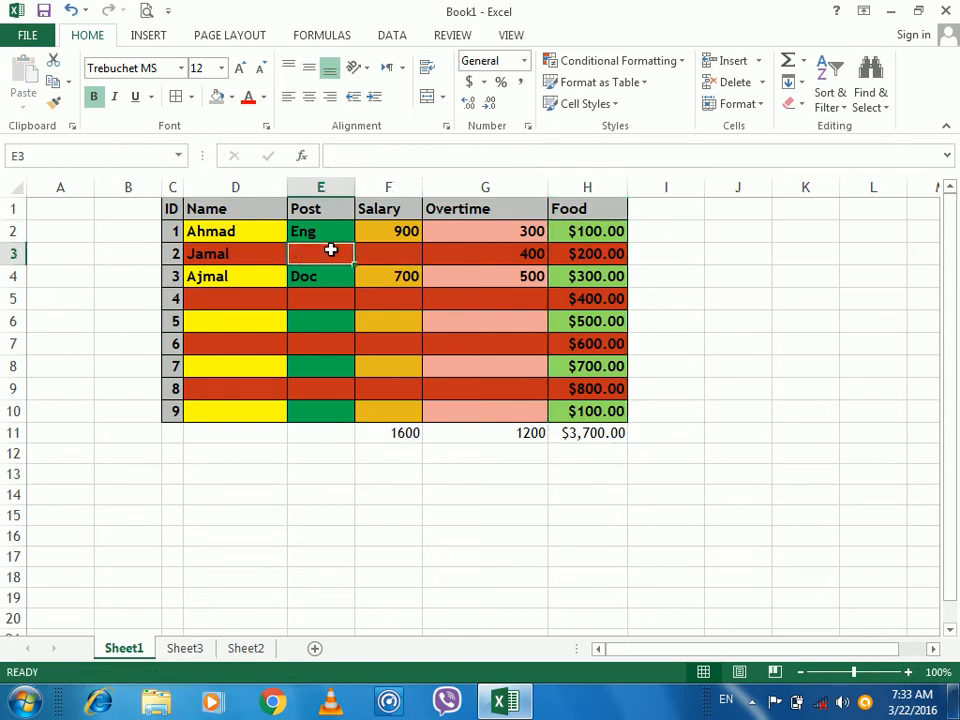
{"action": "left_click_drag", "start_coordinate": [344, 253], "coordinate": [361, 253]}
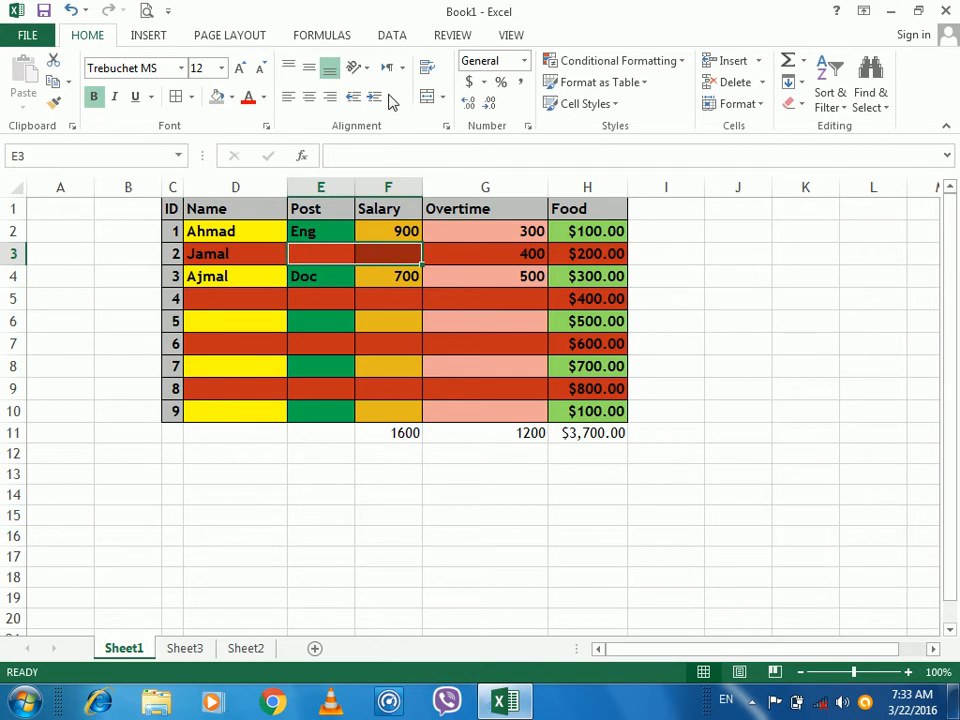
{"action": "left_click", "coordinate": [422, 100]}
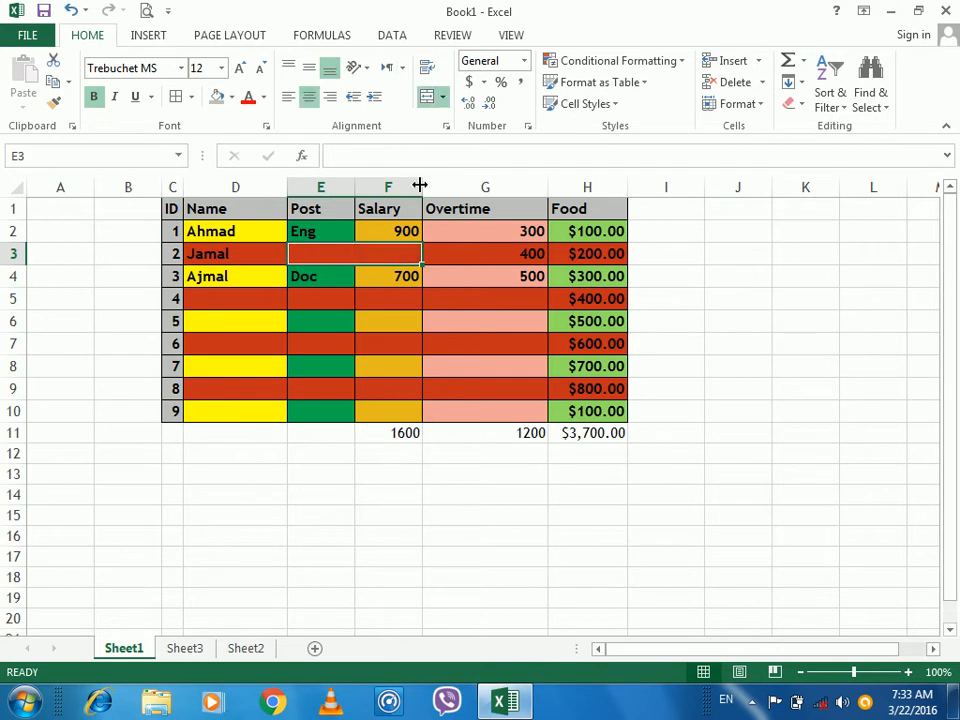
- Merge E5:F5 and E7:F7 across the Post and Salary columns
{"action": "left_click_drag", "start_coordinate": [343, 300], "coordinate": [379, 298]}
{"action": "left_click", "coordinate": [427, 96]}
{"action": "left_click_drag", "start_coordinate": [332, 342], "coordinate": [370, 341]}
{"action": "mouse_move", "coordinate": [274, 229]}
{"action": "left_mouse_down"}
{"action": "mouse_move", "coordinate": [381, 326]}
{"action": "mouse_move", "coordinate": [428, 417]}
{"action": "left_mouse_up"}
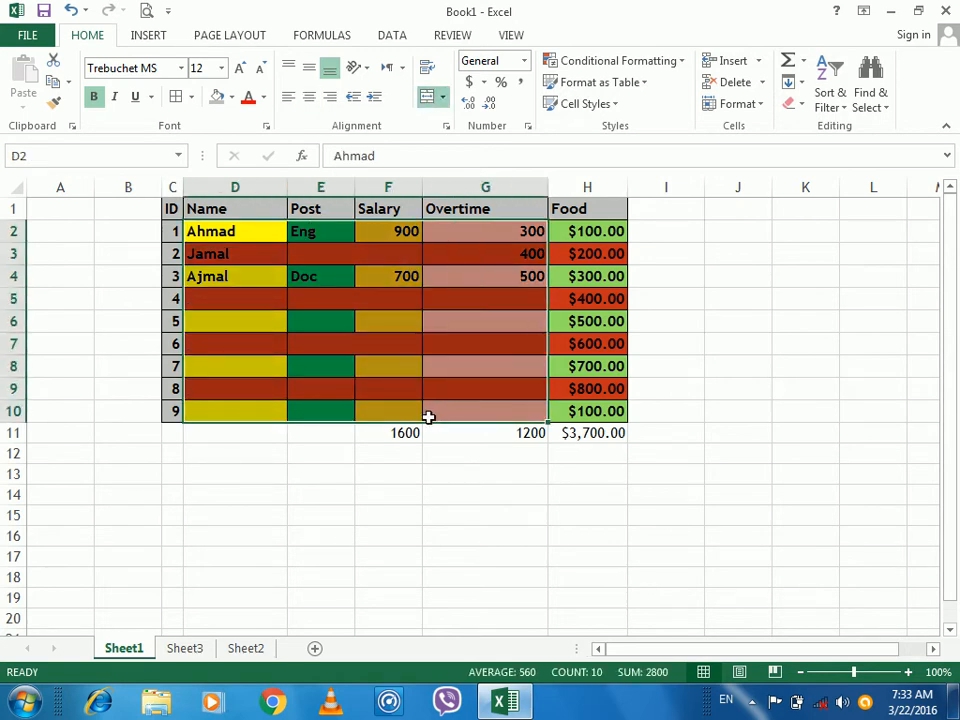
{"action": "key", "text": "ctrl+c"}
{"action": "left_click", "coordinate": [348, 508]}
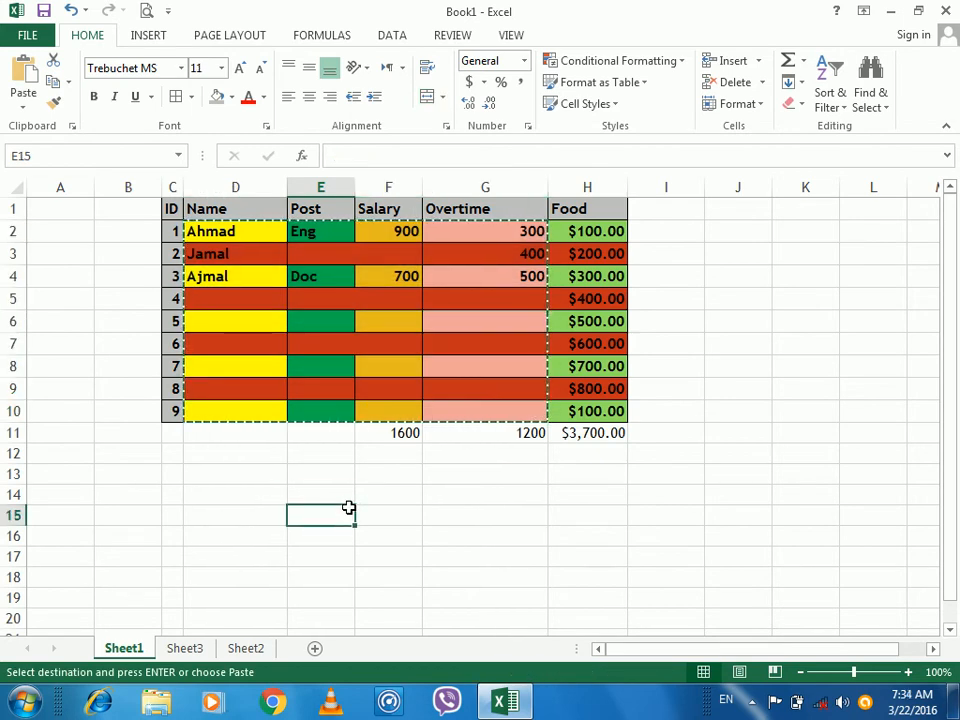
{"action": "key", "text": "ctrl+alt+v"}
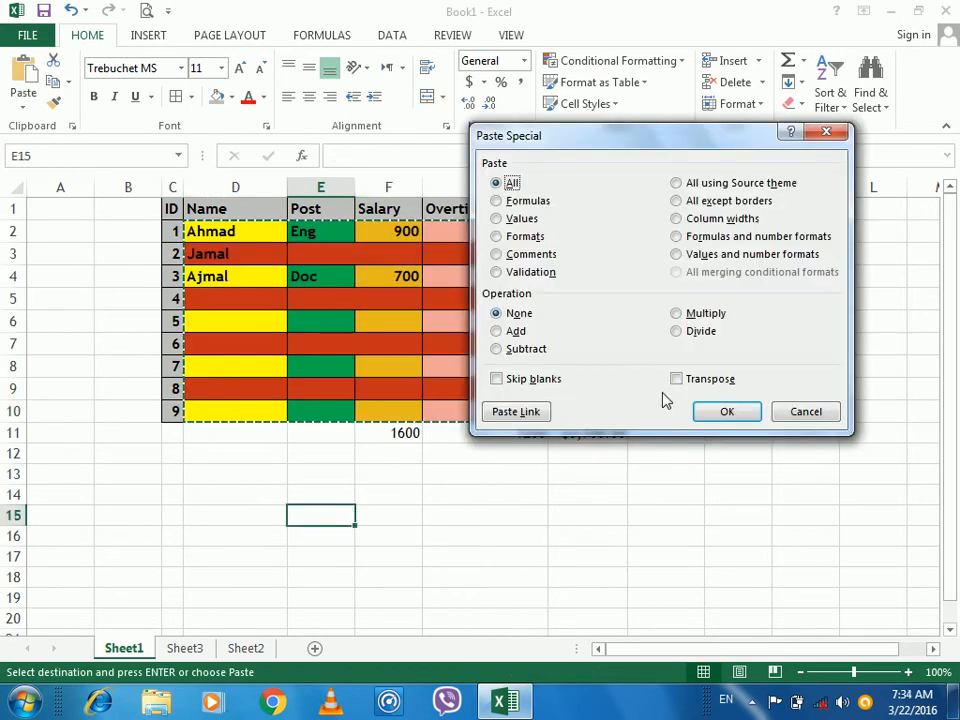
{"action": "left_click", "coordinate": [805, 408]}
{"action": "key", "text": "Escape"}
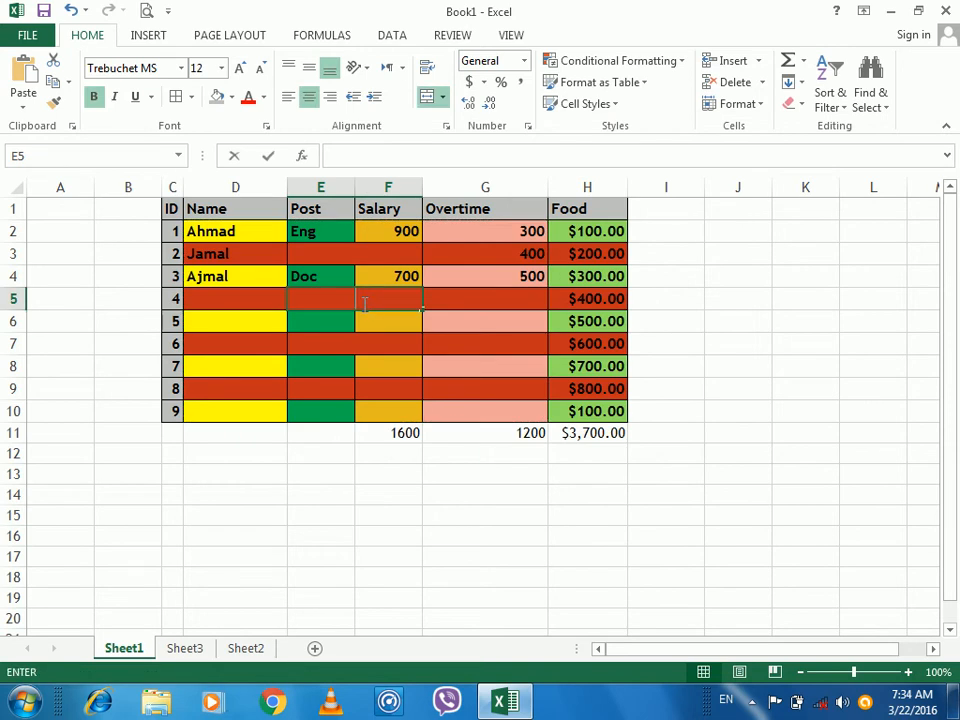
{"action": "left_click", "coordinate": [338, 321]}
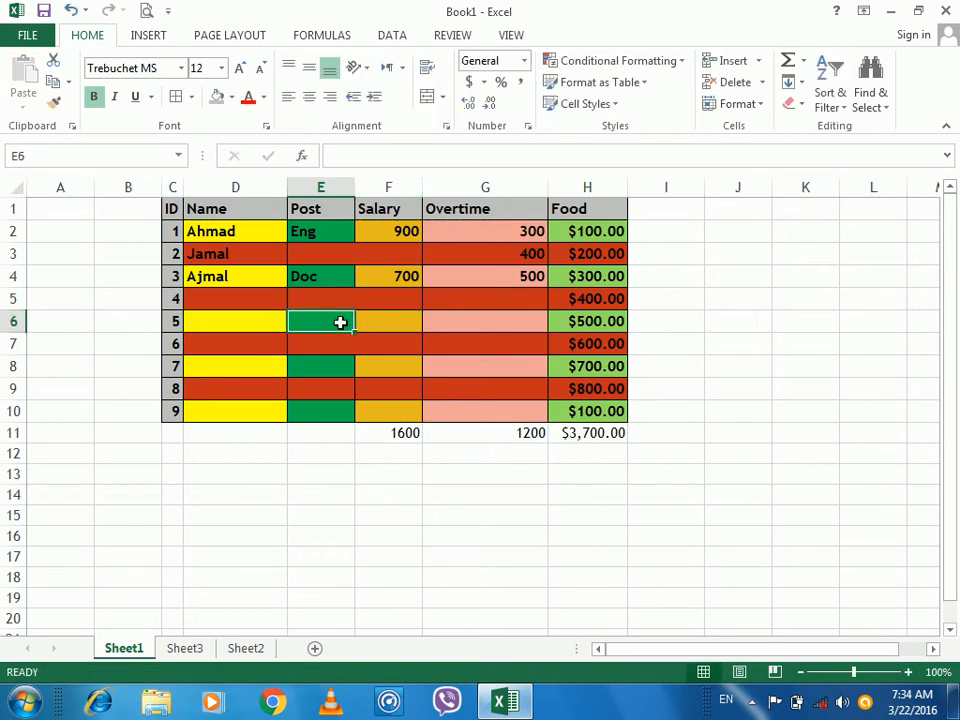
- Enter 100 in E2 and 300 in E4 as numeric values in the Post column
{"action": "left_click_drag", "start_coordinate": [343, 240], "coordinate": [352, 340]}
{"action": "left_click_drag", "start_coordinate": [385, 243], "coordinate": [352, 368]}
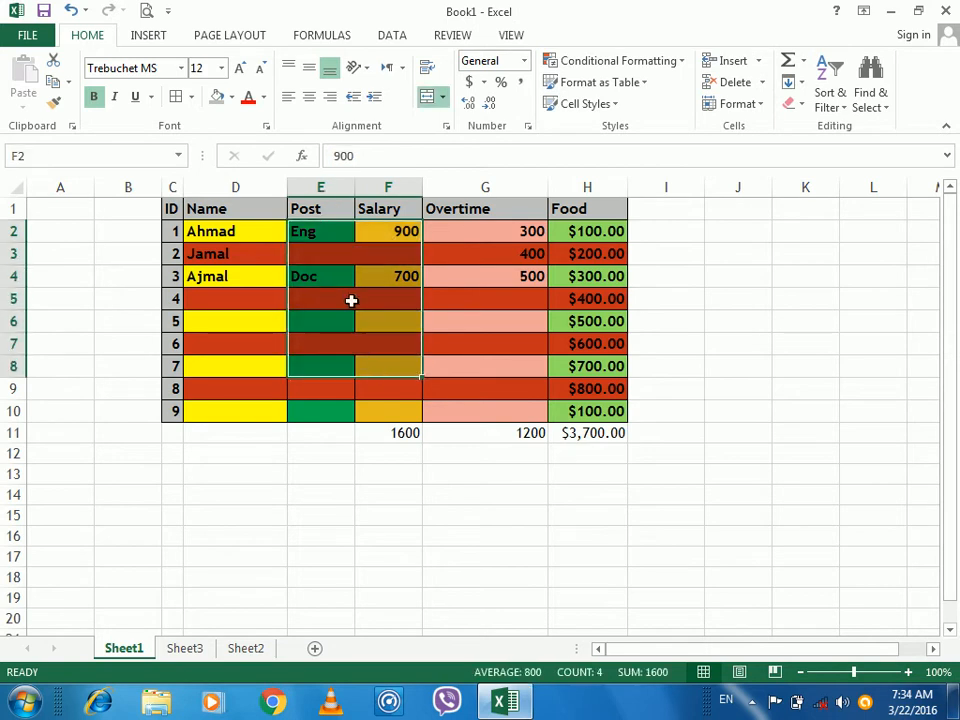
{"action": "left_click", "coordinate": [328, 234]}
{"action": "type", "text": "100"}
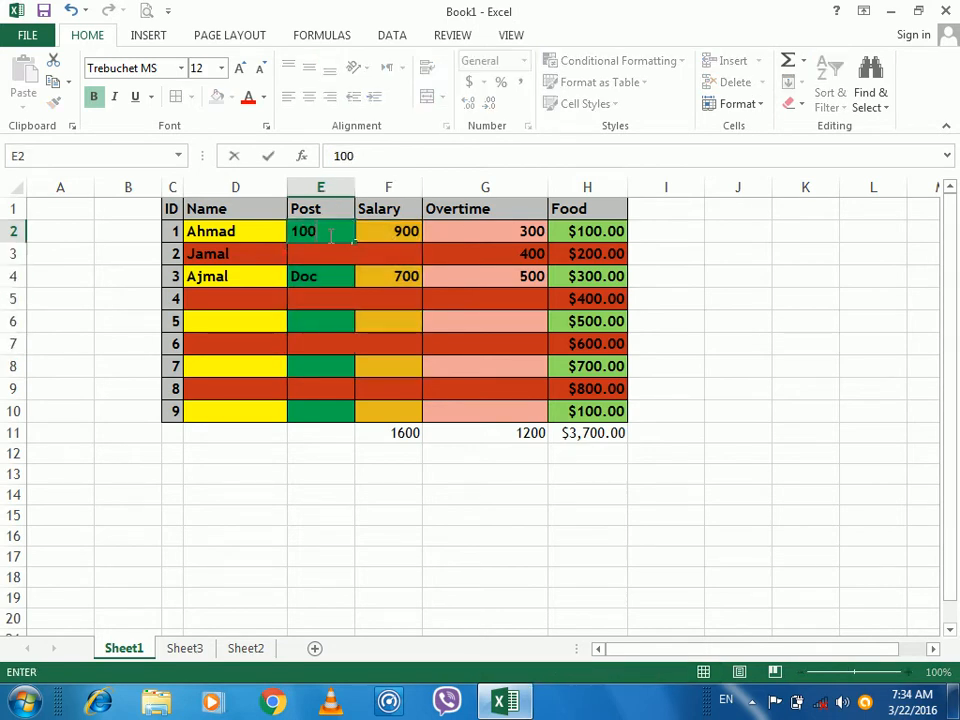
{"action": "key", "text": "Return"}
{"action": "key", "text": "Return"}
{"action": "type", "text": "300"}
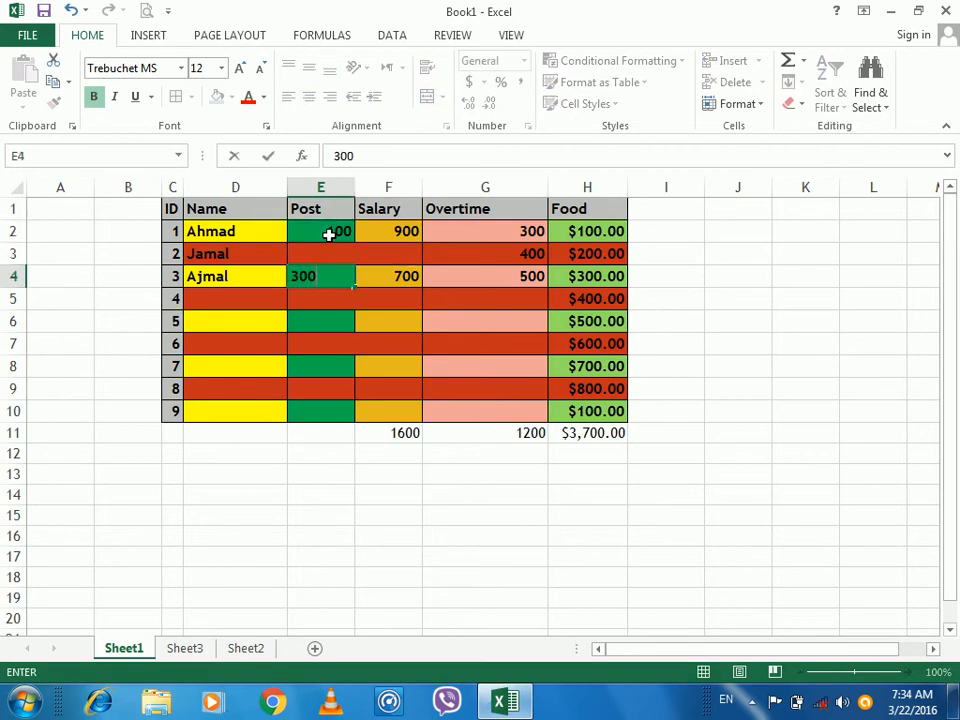
{"action": "key", "text": "Return"}
- Create a conditional formatting rule on E2:F10 that highlights values between 100 and 800
{"action": "left_click_drag", "start_coordinate": [328, 234], "coordinate": [352, 412]}
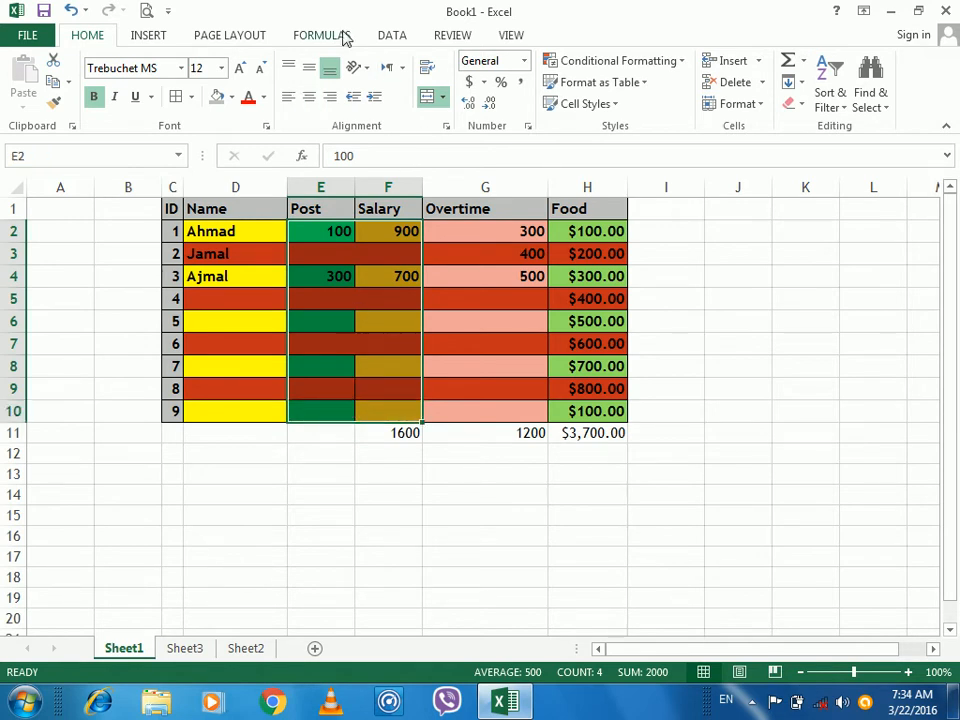
{"action": "left_click", "coordinate": [391, 36]}
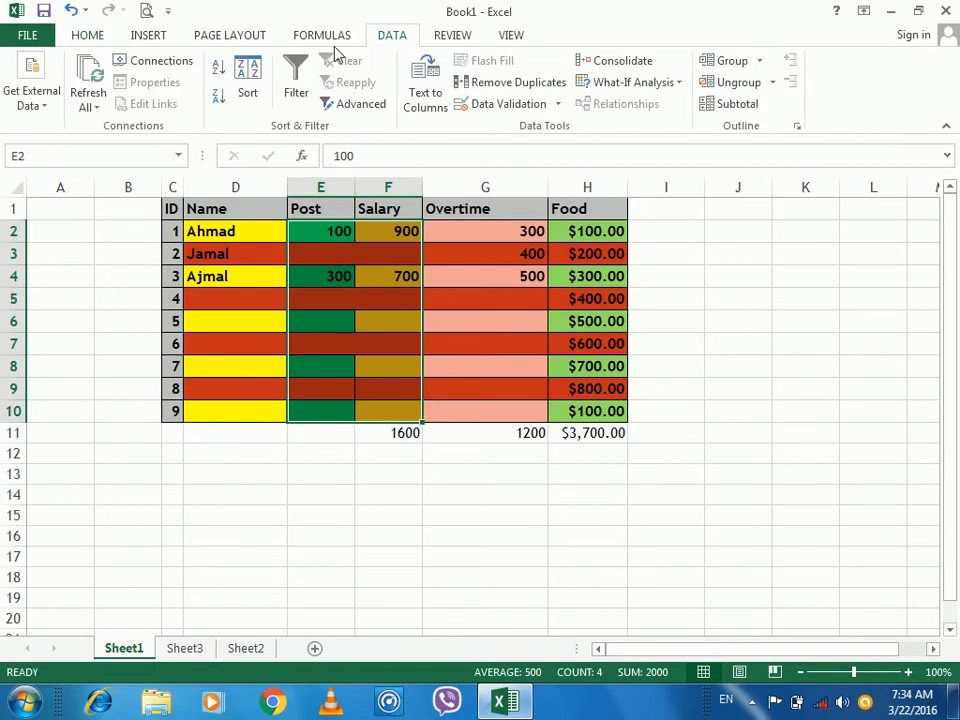
{"action": "left_click", "coordinate": [89, 36]}
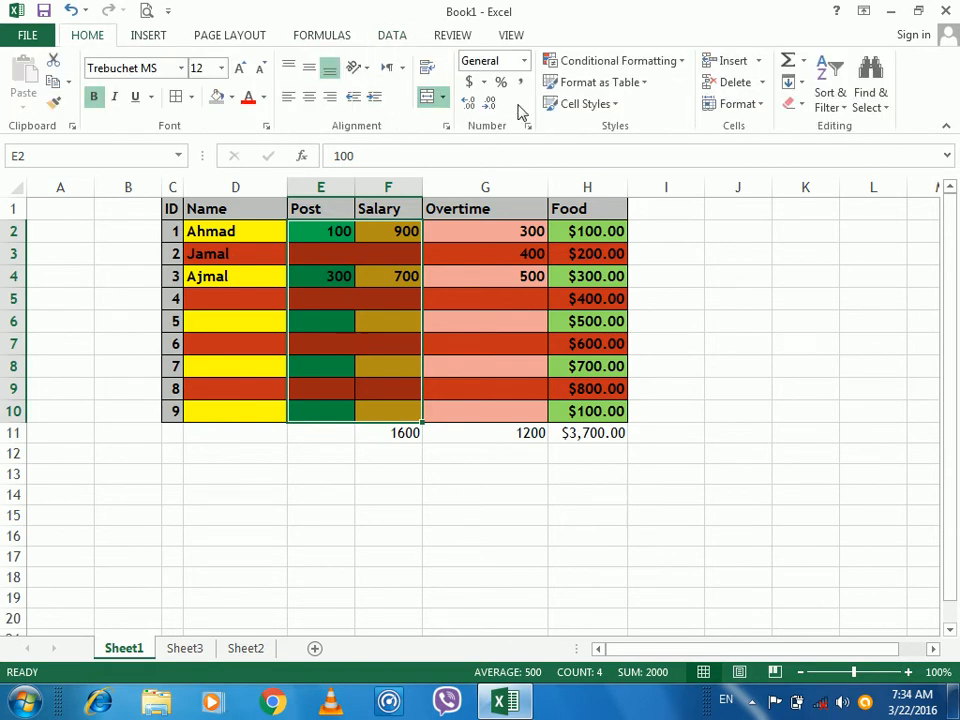
{"action": "left_click", "coordinate": [637, 64]}
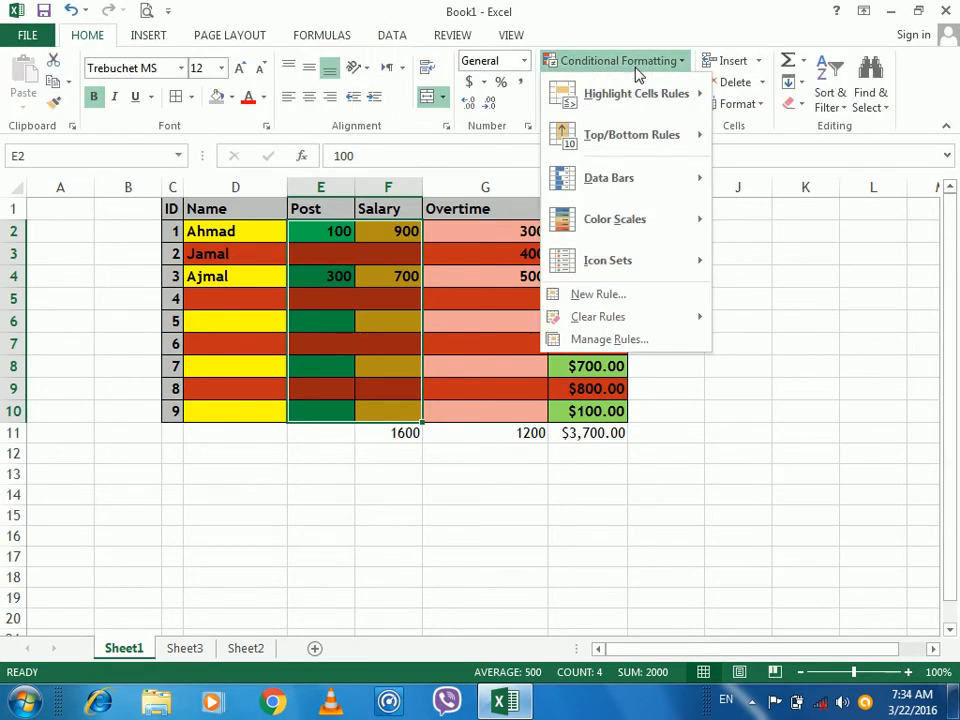
{"action": "mouse_move", "coordinate": [641, 96]}
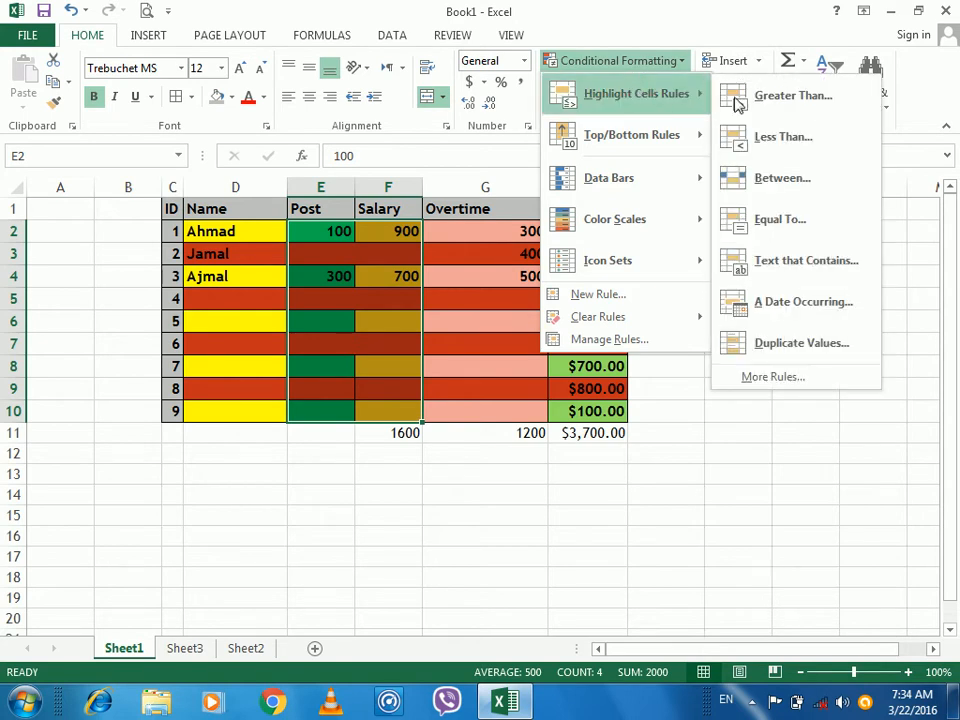
{"action": "left_click", "coordinate": [793, 185]}
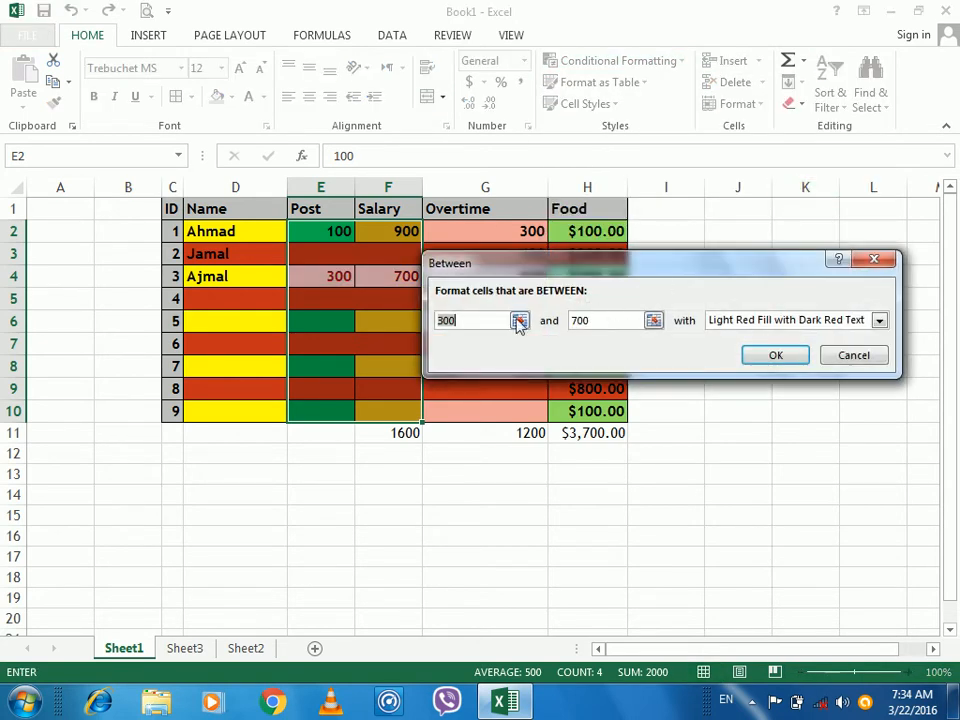
{"action": "type", "text": "100"}
{"action": "key", "text": "Tab"}
{"action": "type", "text": "800"}
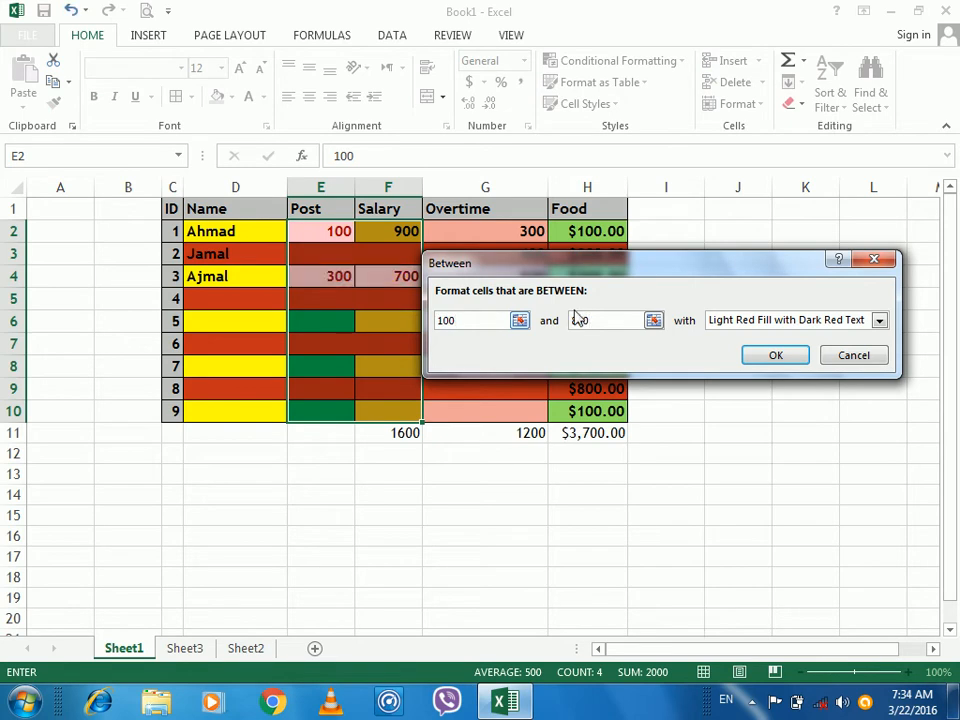
- Format the rule's matching cells with Yellow Fill with Dark Yellow Text and apply the rule
{"action": "left_click", "coordinate": [763, 320]}
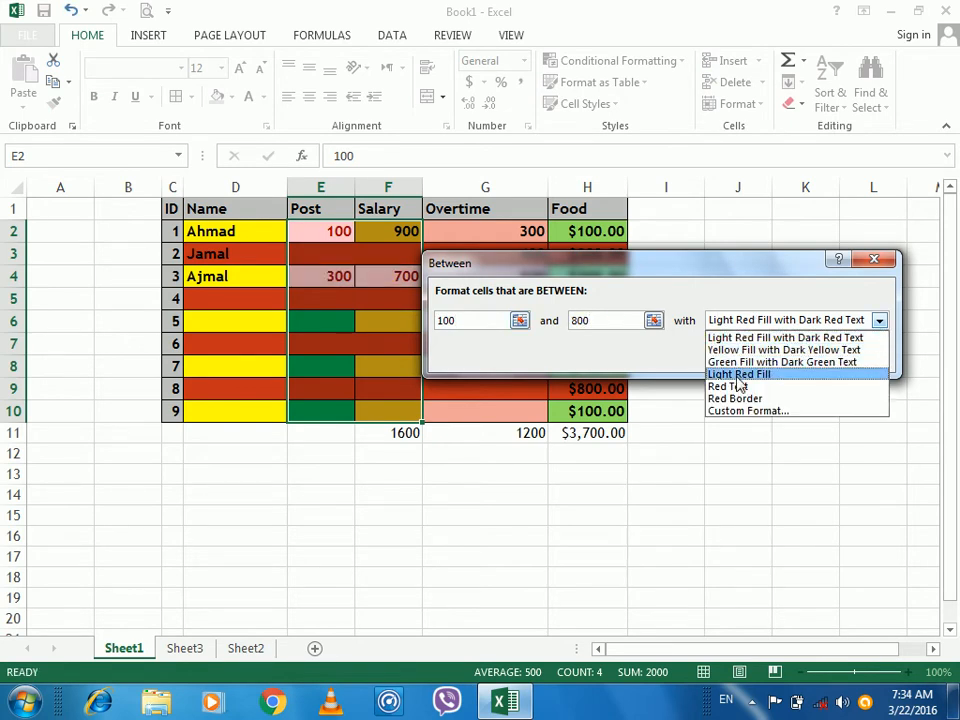
{"action": "left_click", "coordinate": [738, 374]}
{"action": "left_click", "coordinate": [767, 323]}
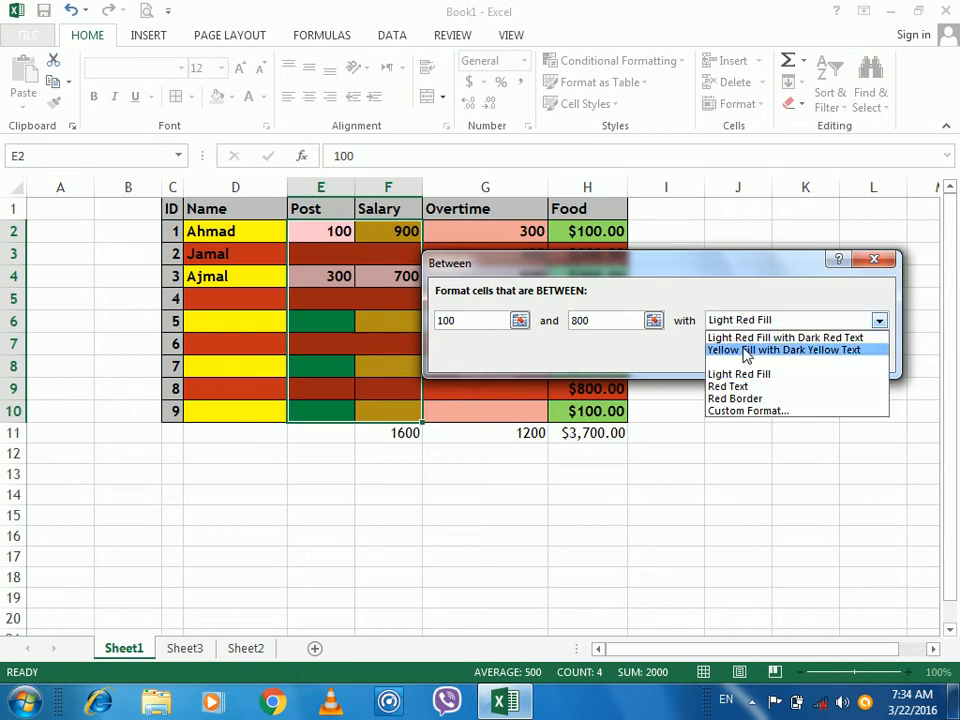
{"action": "left_click", "coordinate": [745, 350]}
{"action": "left_click", "coordinate": [770, 356]}
- Copy E2:F10 and paste it at D16 with the All merging conditional formats option
{"action": "left_click", "coordinate": [53, 88]}
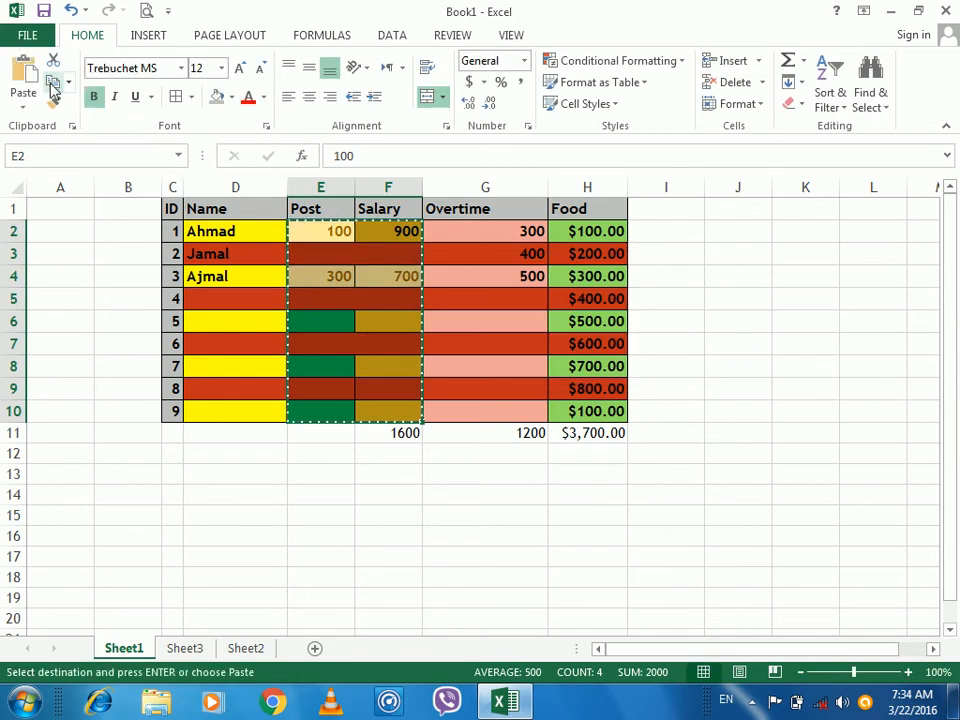
{"action": "left_click", "coordinate": [211, 545]}
{"action": "key", "text": "ctrl+alt+v"}
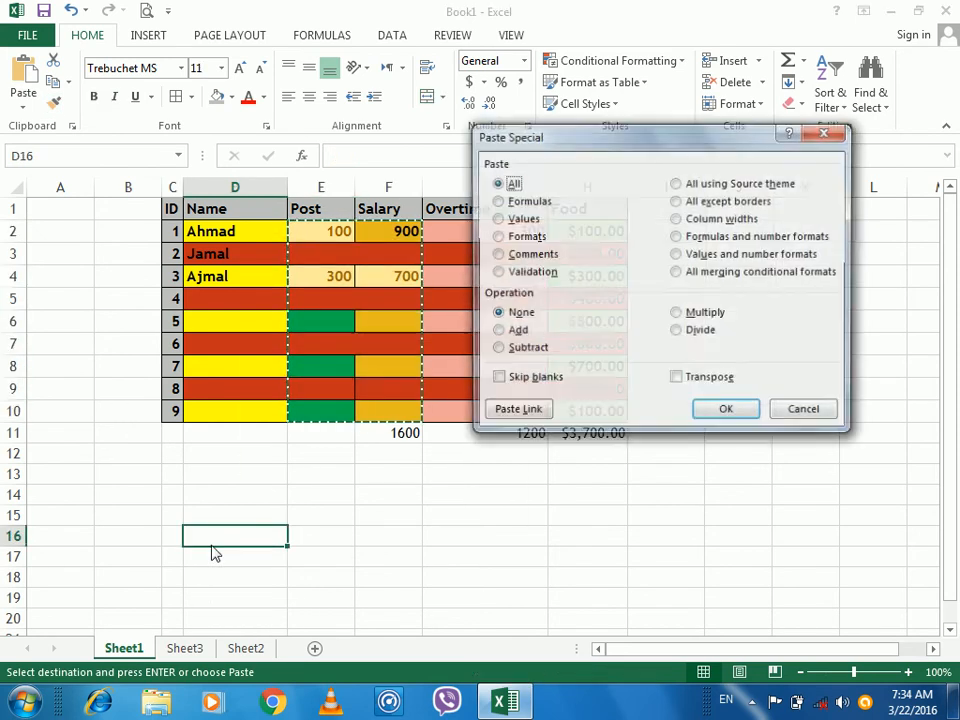
{"action": "left_click", "coordinate": [718, 276]}
{"action": "left_click", "coordinate": [726, 416]}
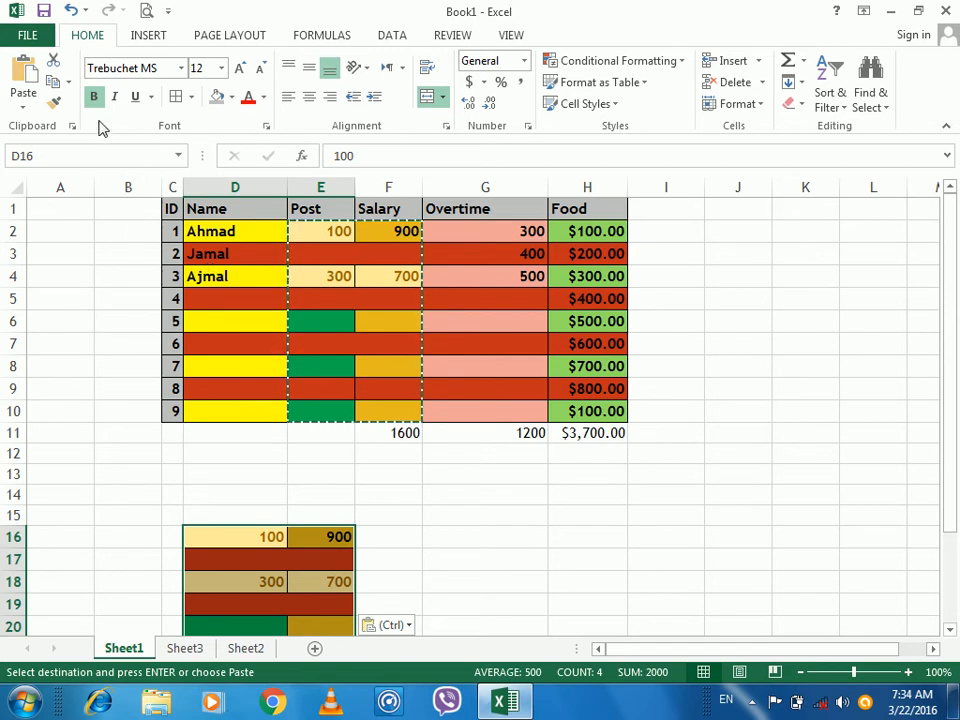
{"action": "key", "text": "ctrl+alt+v"}
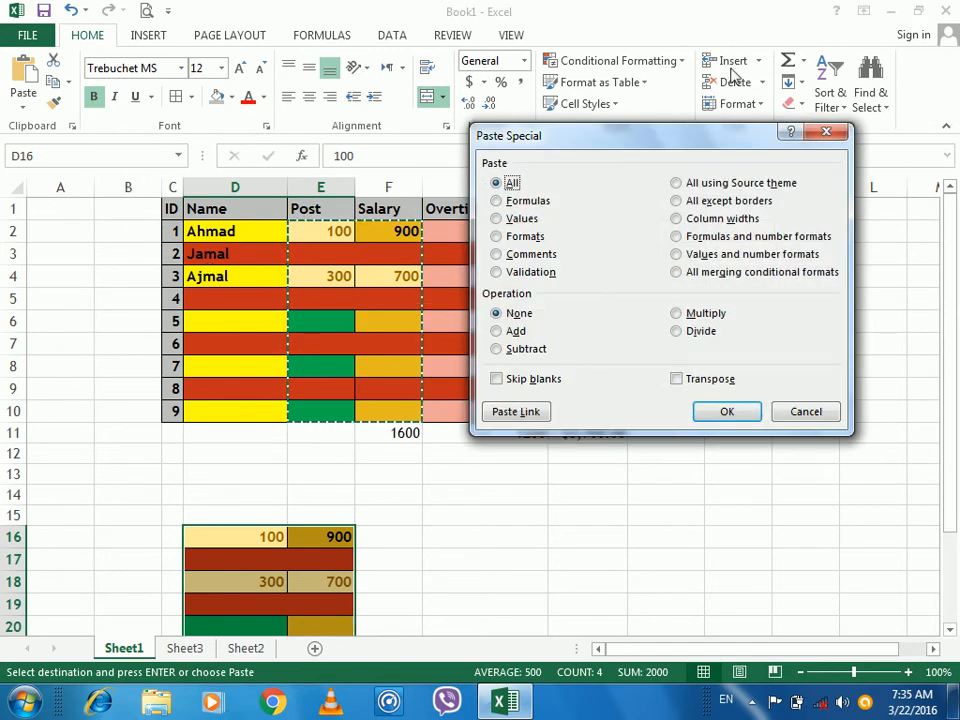
{"action": "left_click", "coordinate": [729, 274]}
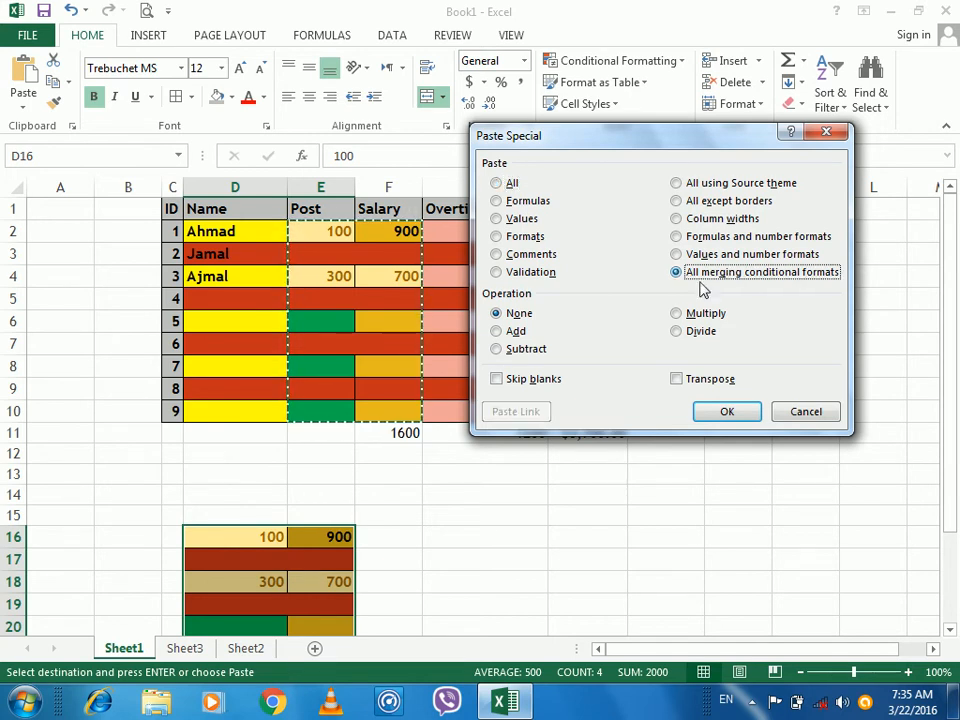
{"action": "left_click", "coordinate": [504, 318]}
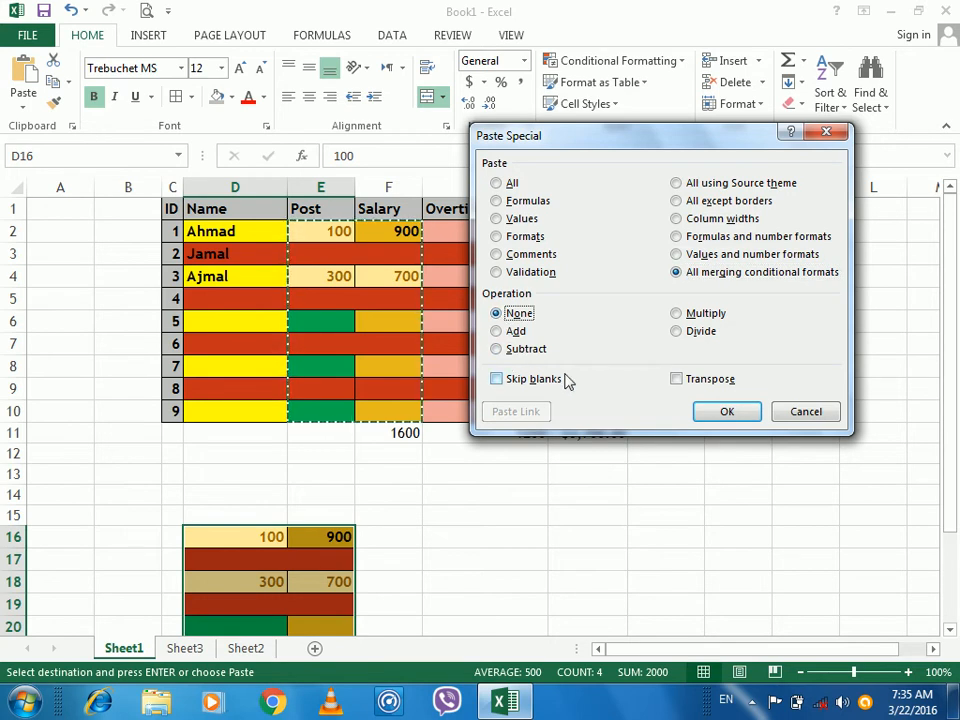
{"action": "left_click", "coordinate": [797, 413]}
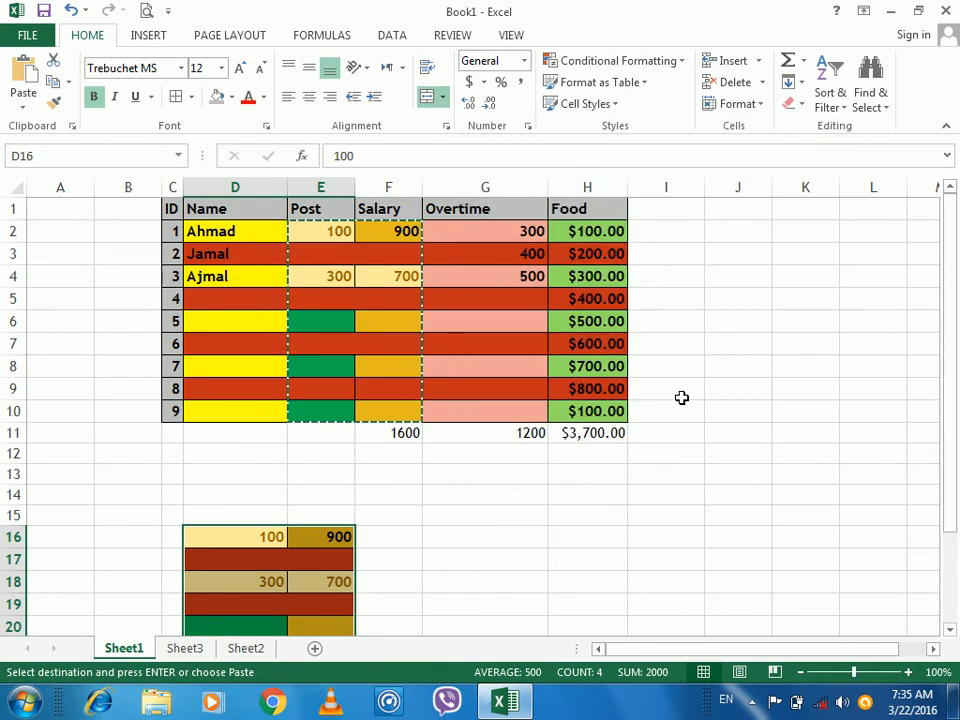
- Undo the paste at D16, the conditional formatting on E2:F10 and the numeric entries in the Post column
{"action": "left_click", "coordinate": [654, 229]}
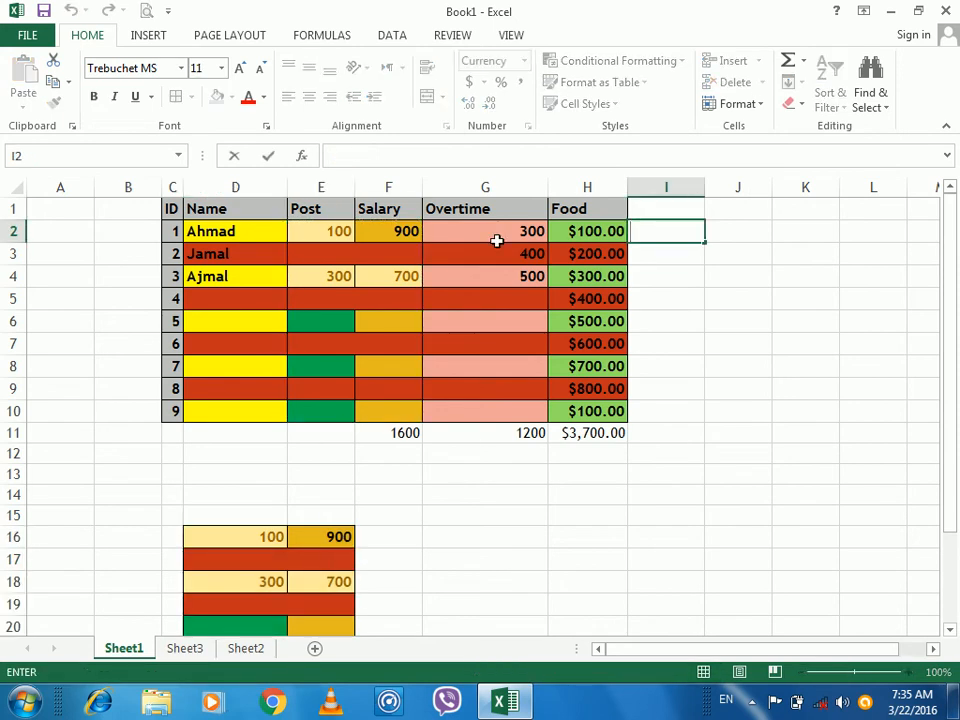
{"action": "left_click", "coordinate": [459, 247]}
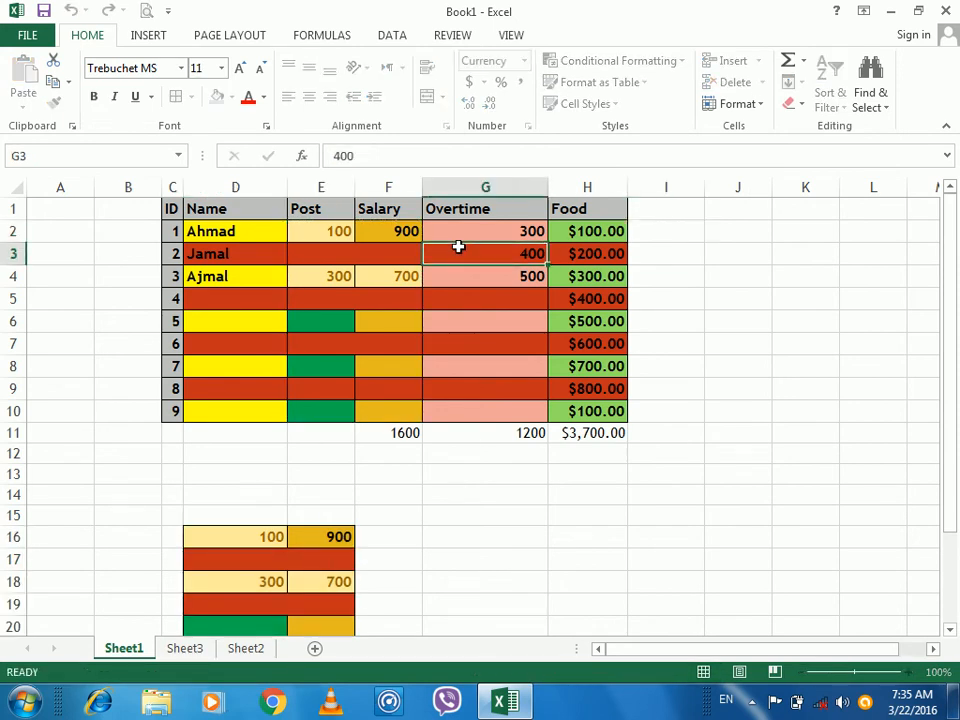
{"action": "key", "text": "ctrl+z"}
{"action": "key", "text": "ctrl+z"}
{"action": "key", "text": "ctrl+z"}
{"action": "key", "text": "ctrl+z"}
{"action": "key", "text": "ctrl+z"}
{"action": "key", "text": "ctrl+z"}
{"action": "key", "text": "ctrl+z"}
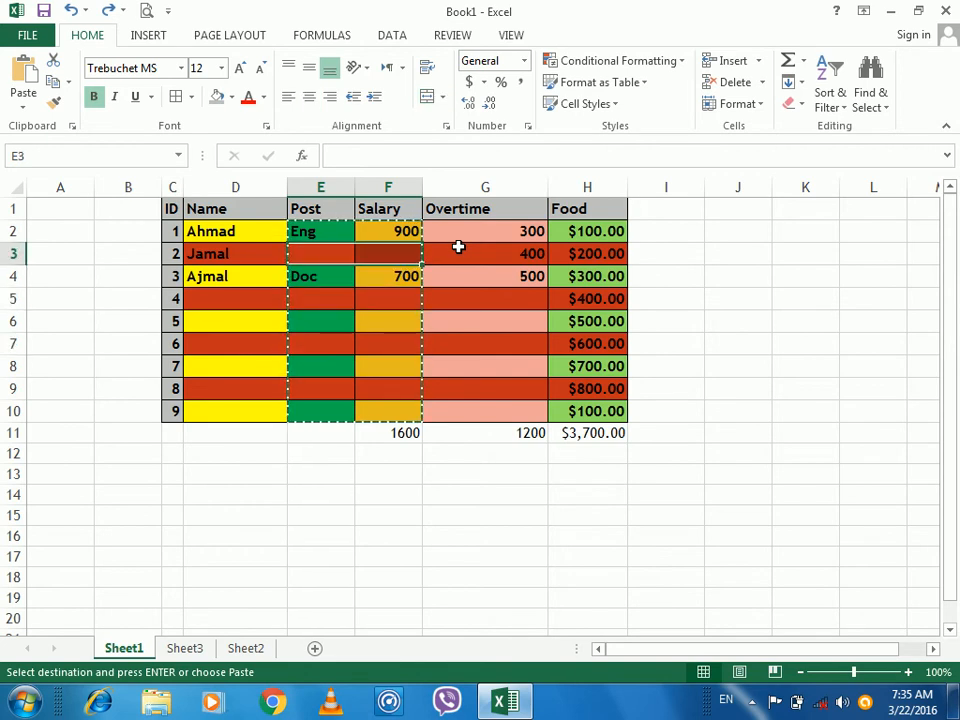
{"action": "left_click", "coordinate": [661, 255]}
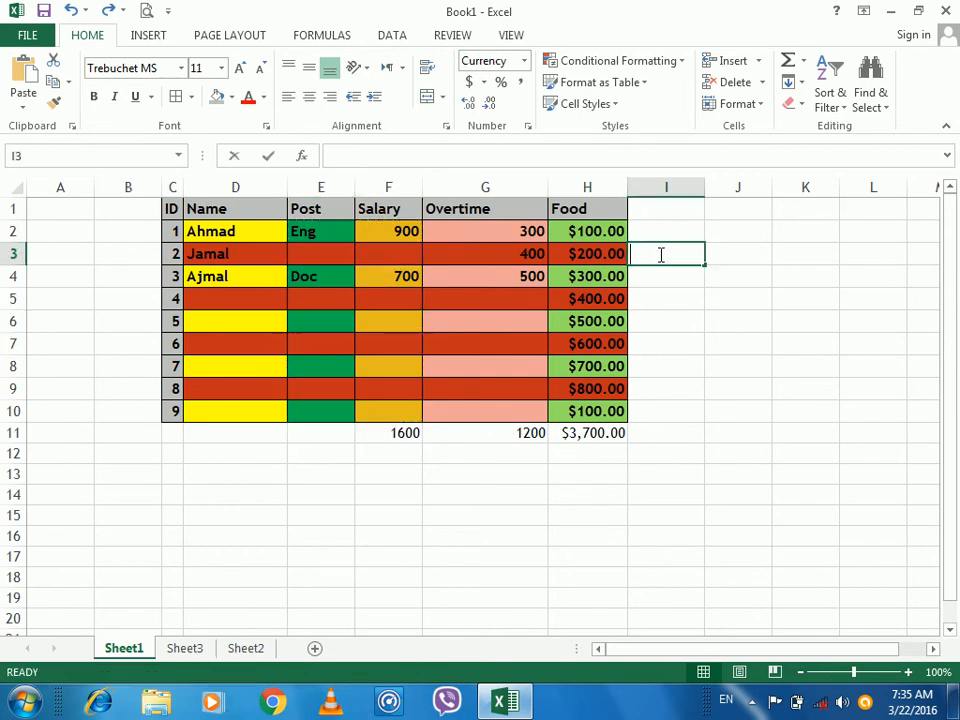
{"action": "left_click", "coordinate": [725, 278]}
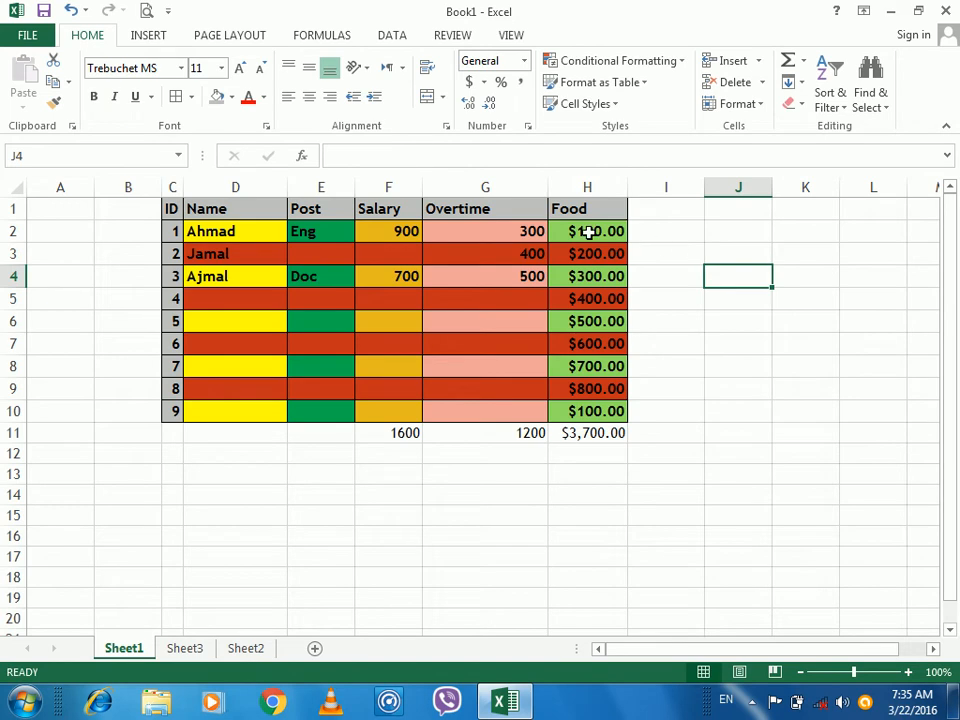
- Clear only the formatting from the Food values and their total in H2:H11
{"action": "left_click", "coordinate": [379, 230]}
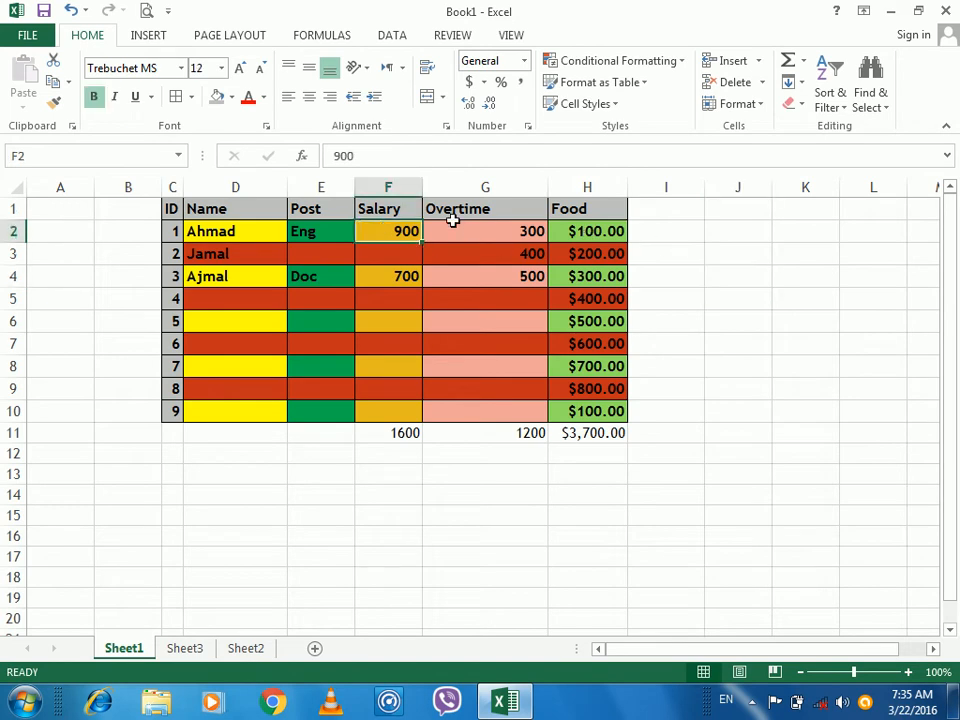
{"action": "left_click", "coordinate": [592, 232]}
{"action": "left_click_drag", "start_coordinate": [592, 232], "coordinate": [583, 432]}
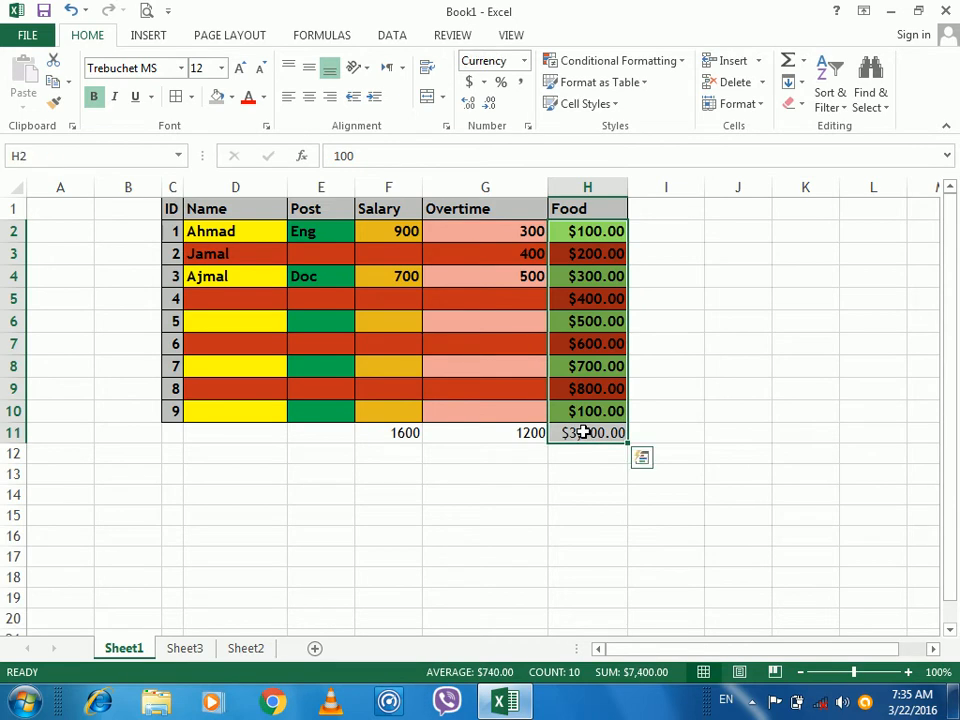
{"action": "left_click", "coordinate": [759, 102]}
{"action": "left_click", "coordinate": [800, 106]}
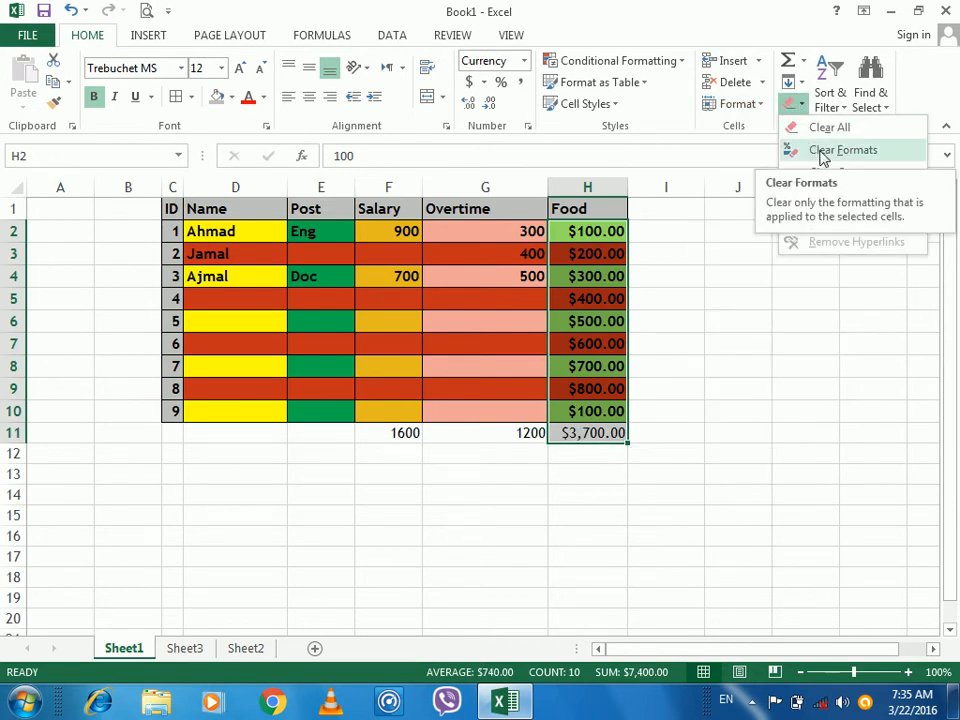
{"action": "left_click", "coordinate": [822, 152]}
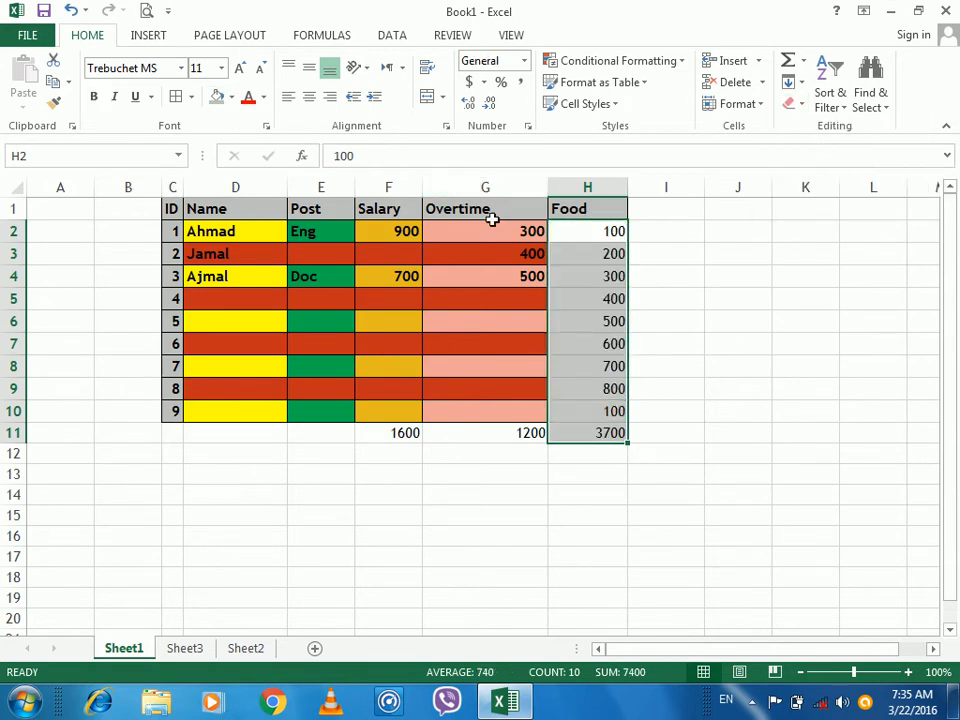
- Copy the formatting of the Overtime cells G2:G10 onto the Food cells H2:H10 with Format Painter
{"action": "left_click_drag", "start_coordinate": [495, 228], "coordinate": [477, 406]}
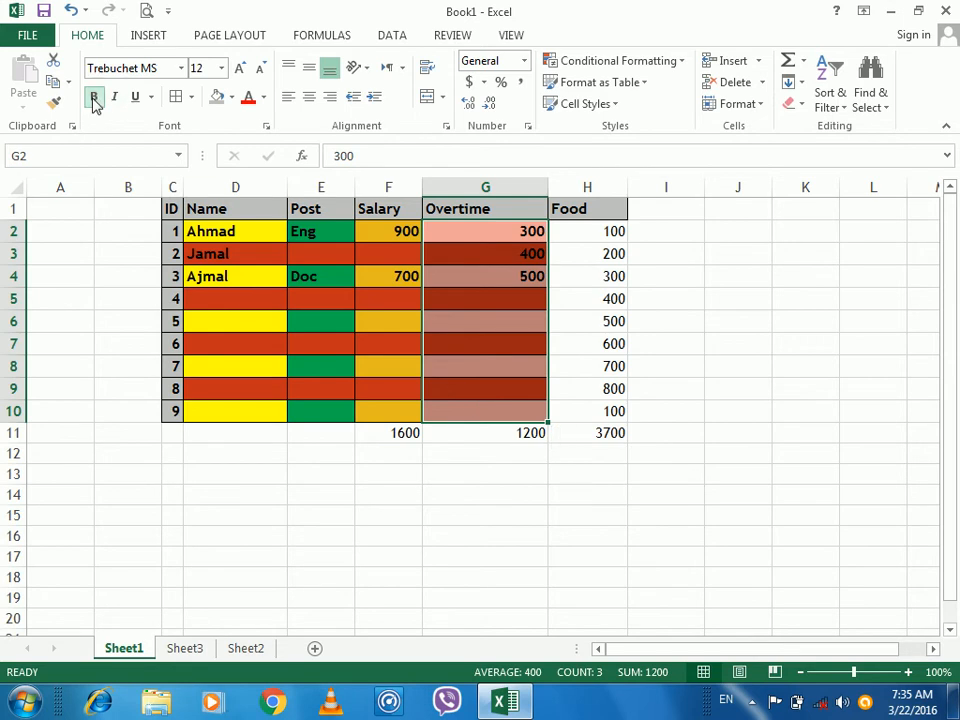
{"action": "left_click", "coordinate": [54, 102]}
{"action": "mouse_move", "coordinate": [601, 229]}
{"action": "left_mouse_down"}
{"action": "mouse_move", "coordinate": [615, 343]}
{"action": "mouse_move", "coordinate": [615, 399]}
{"action": "mouse_move", "coordinate": [604, 411]}
{"action": "left_mouse_up"}
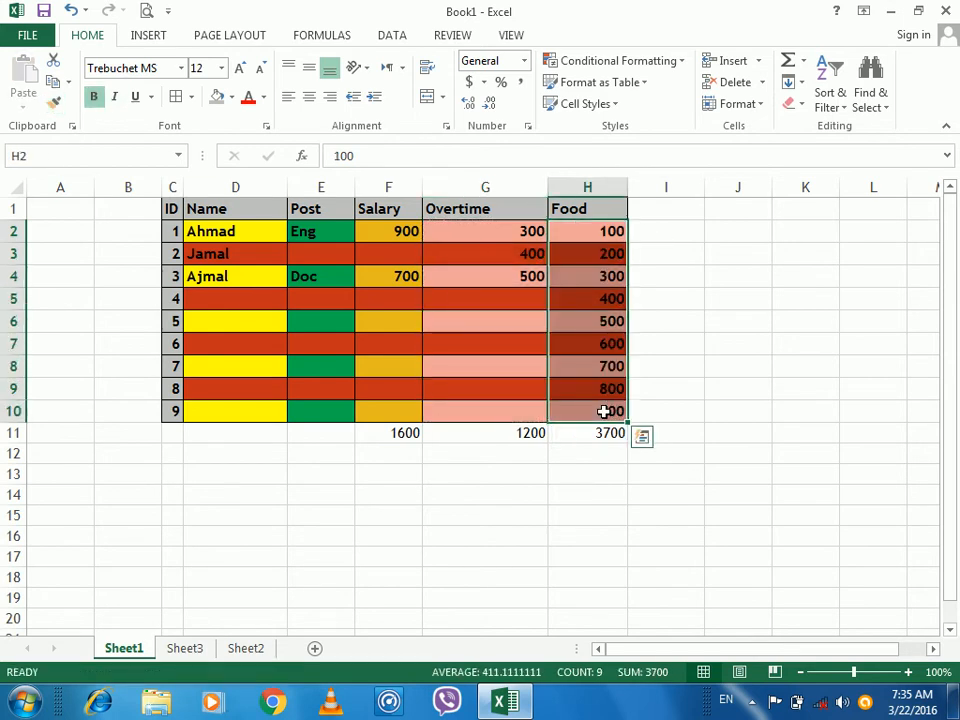
{"action": "left_click", "coordinate": [569, 268]}
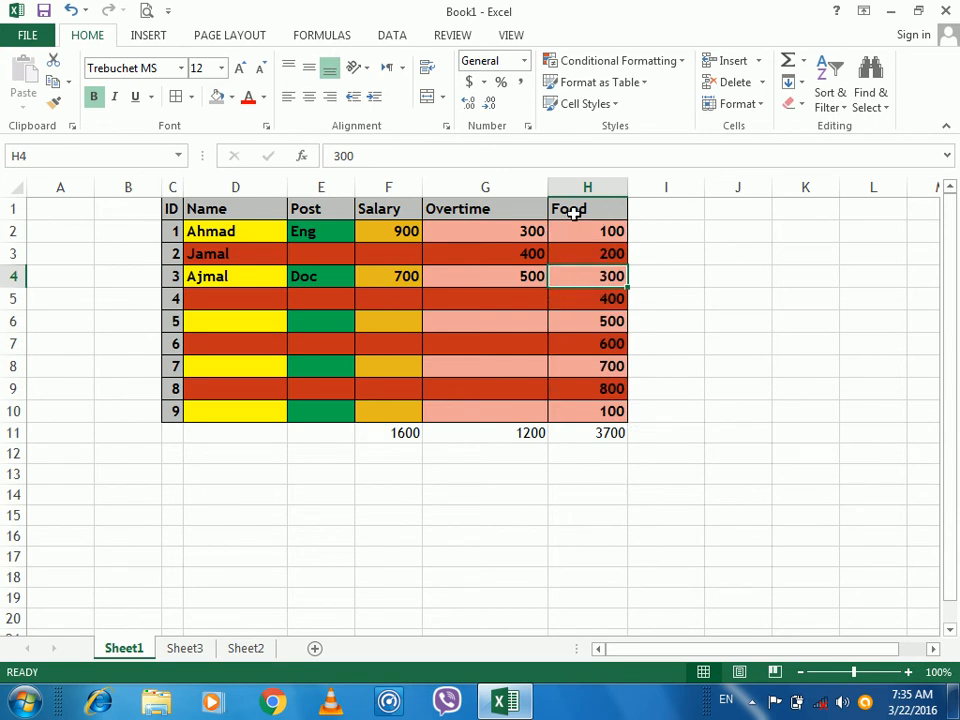
- Try adding the Salary value from F2 to the Overtime value in G2 with the Paste Special Add operation
{"action": "left_click", "coordinate": [498, 234]}
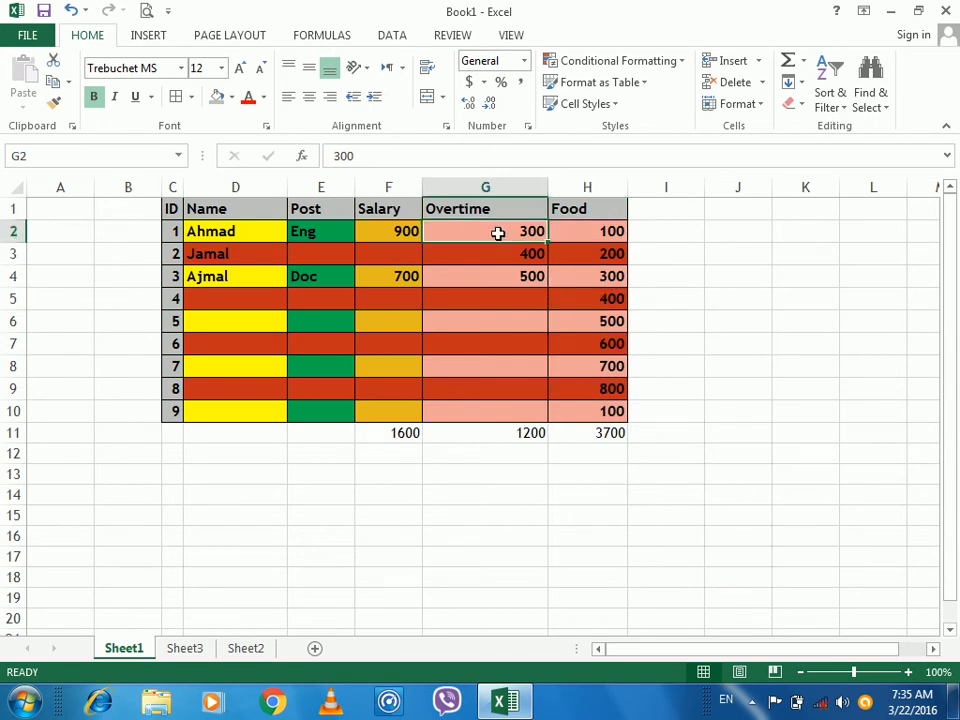
{"action": "left_click", "coordinate": [402, 232]}
{"action": "left_click", "coordinate": [577, 230]}
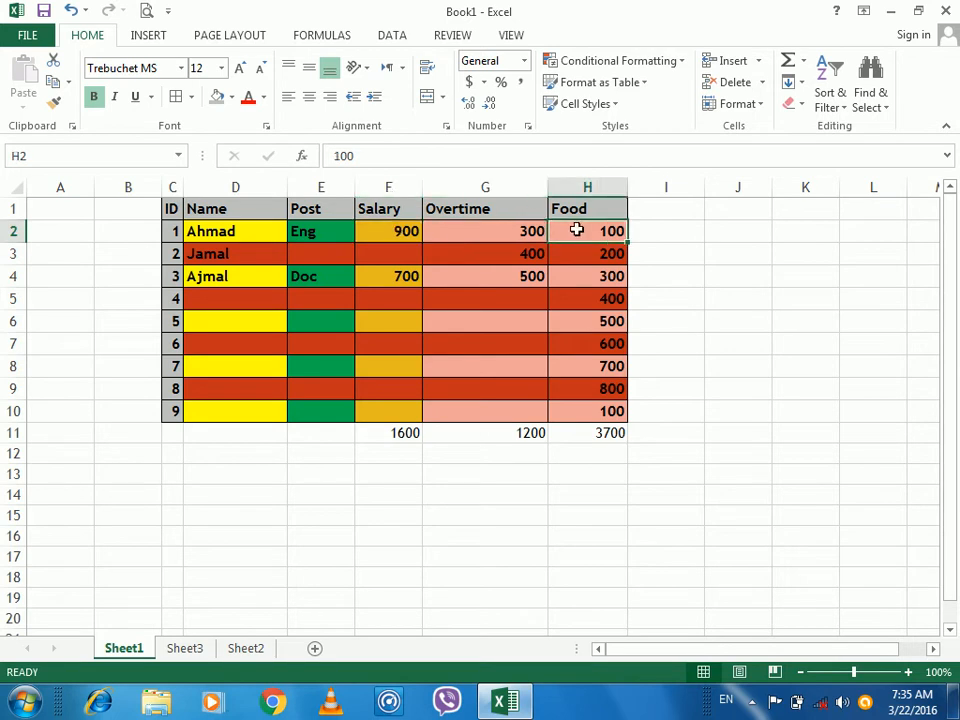
{"action": "left_click", "coordinate": [401, 233]}
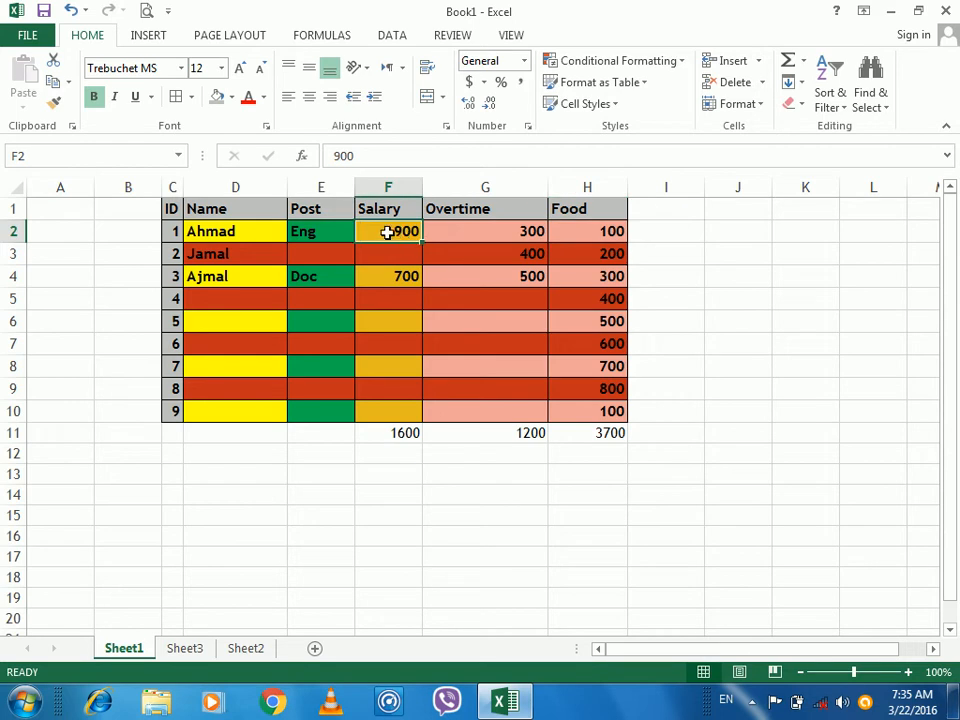
{"action": "left_click", "coordinate": [56, 82]}
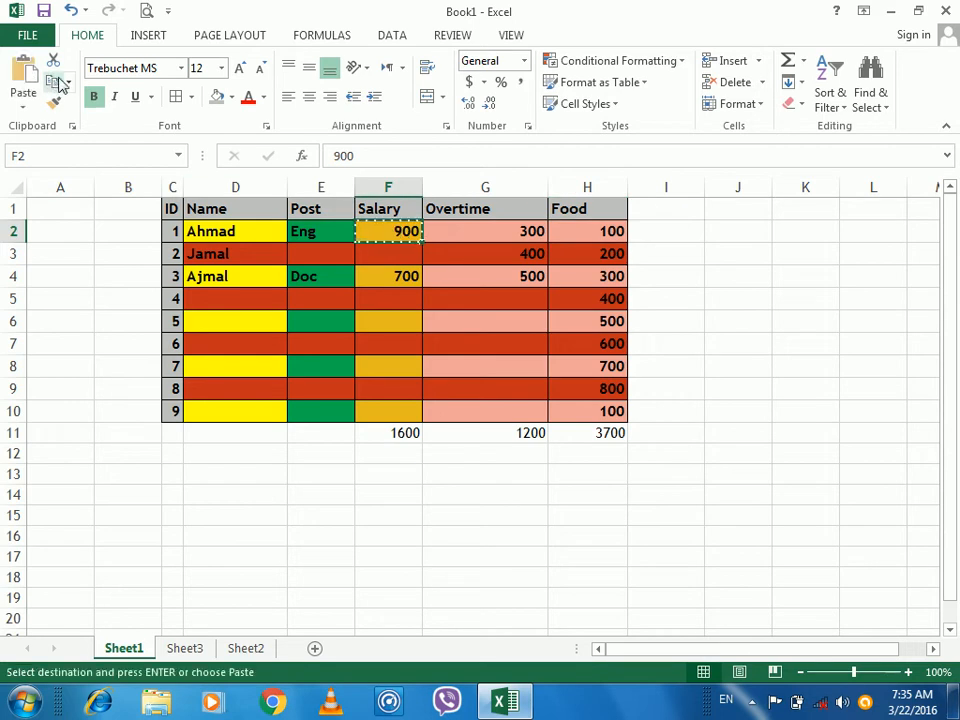
{"action": "left_click", "coordinate": [523, 235]}
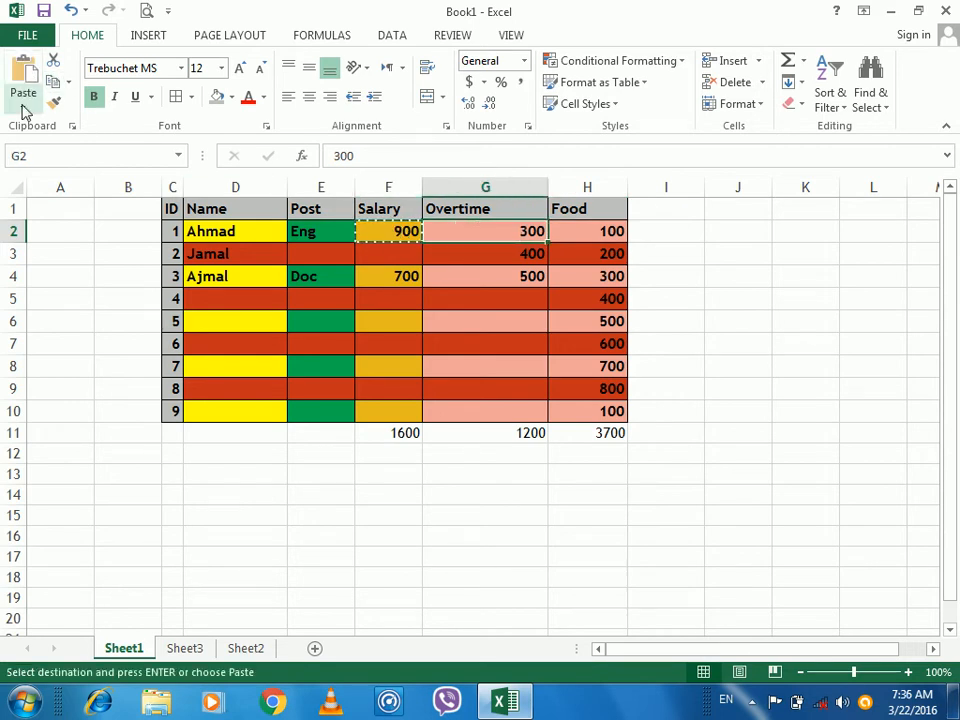
{"action": "key", "text": "ctrl+alt+v"}
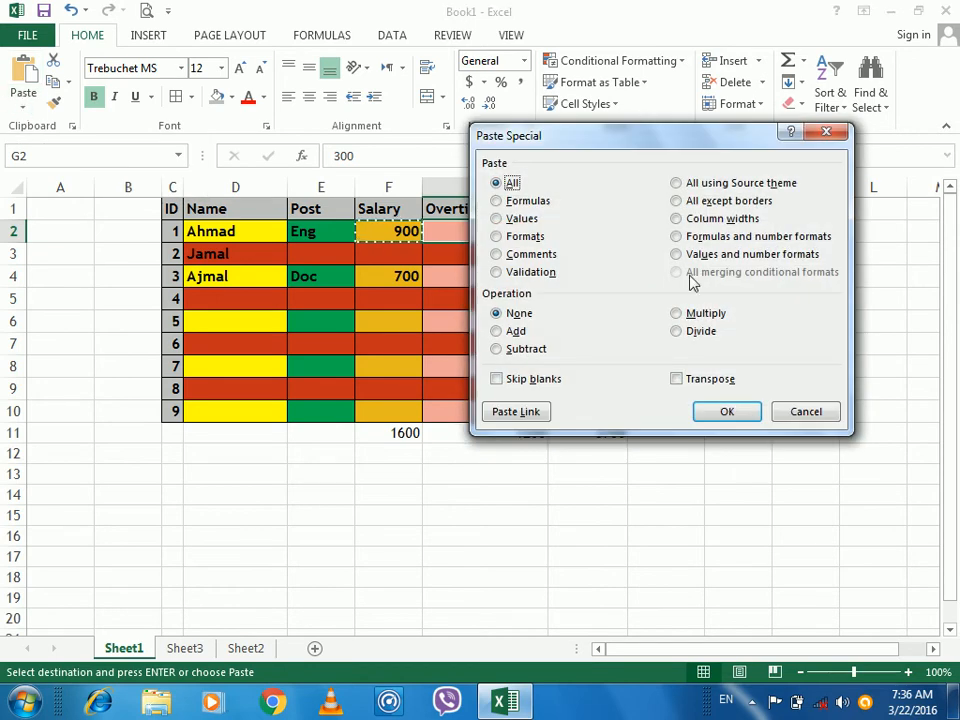
{"action": "left_click", "coordinate": [512, 331]}
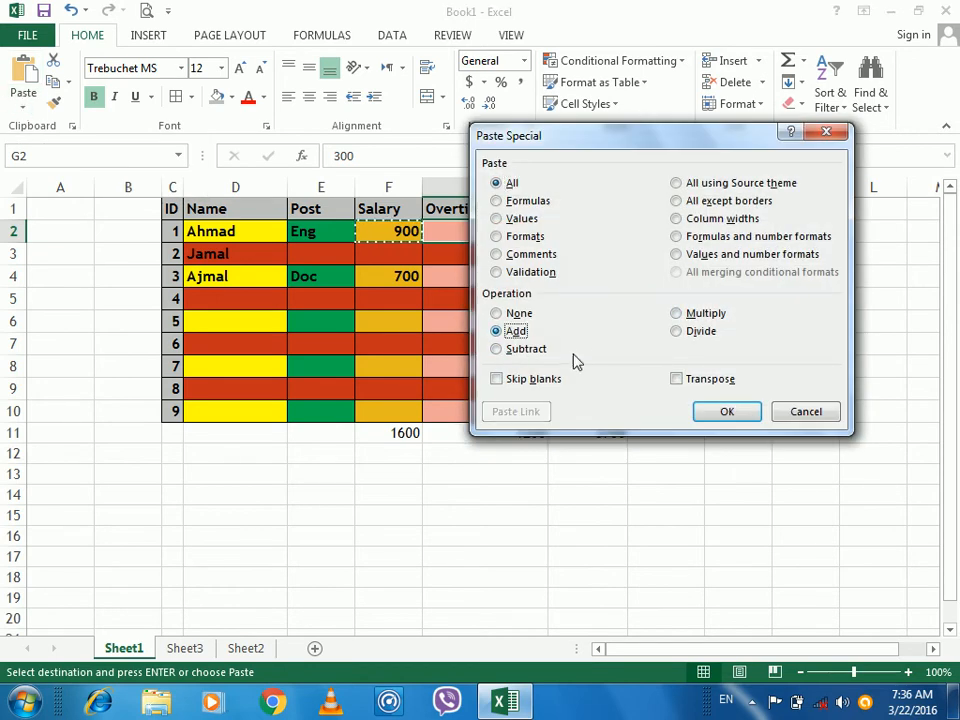
{"action": "left_click", "coordinate": [712, 413]}
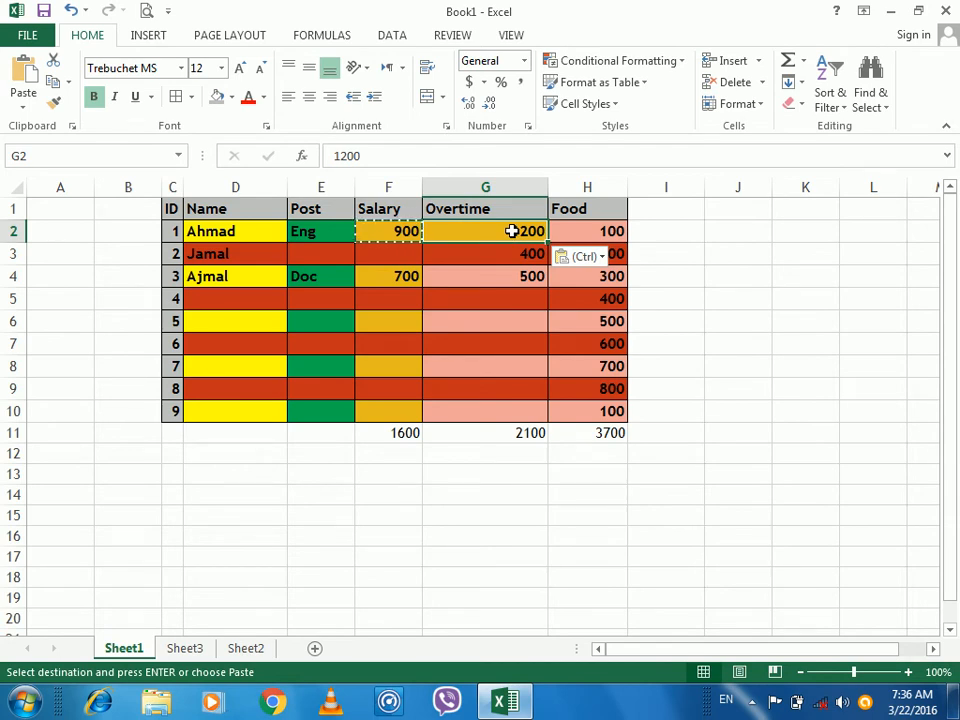
{"action": "key", "text": "ctrl+z"}
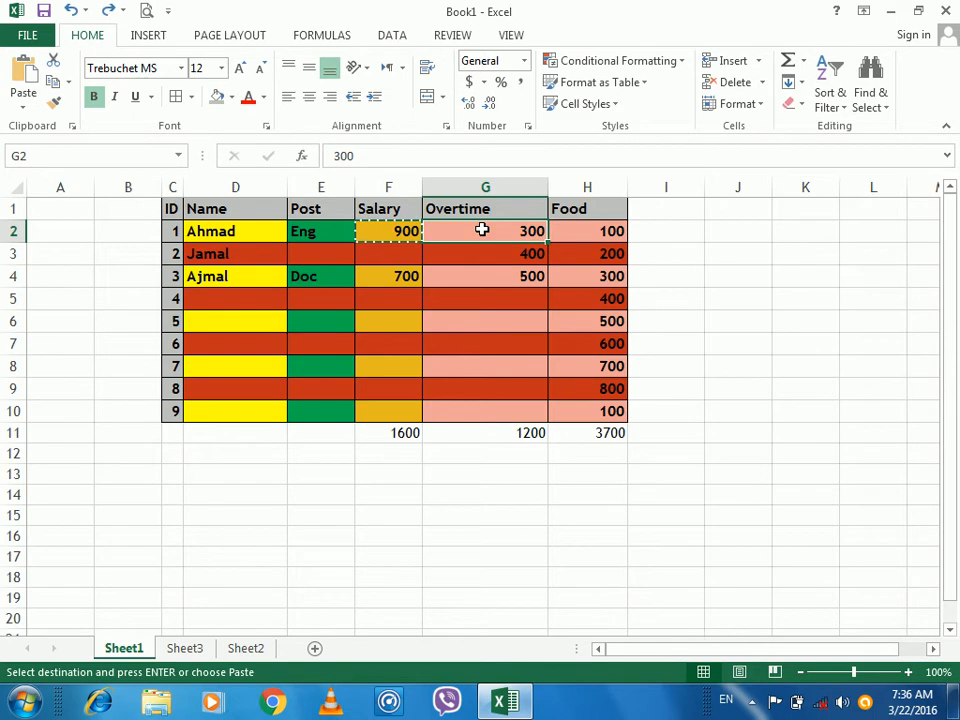
{"action": "left_click", "coordinate": [670, 226]}
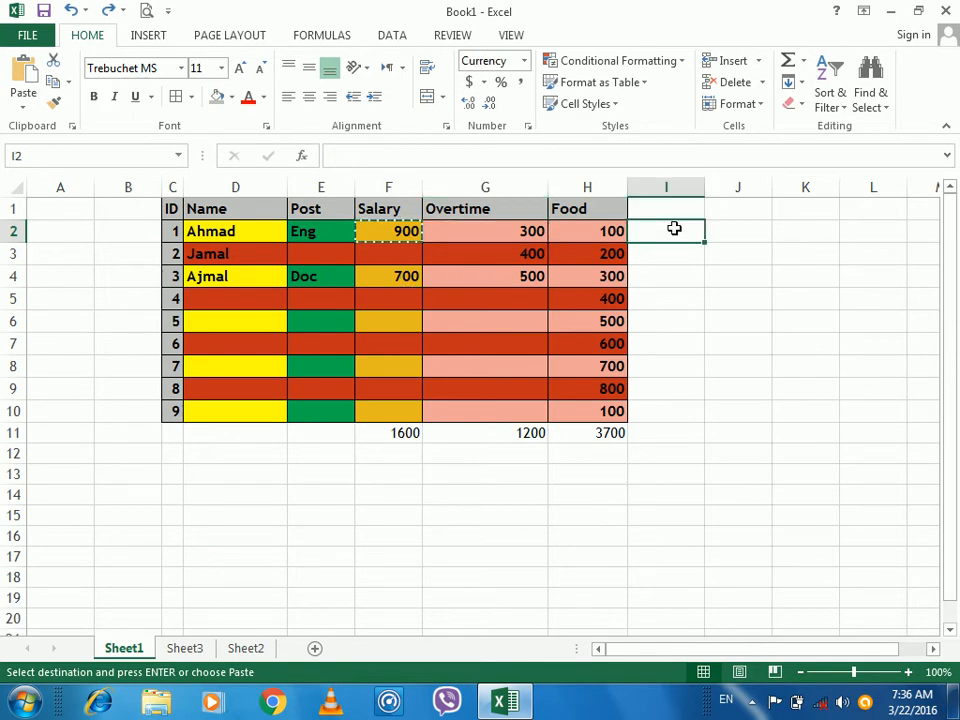
{"action": "key", "text": "alt+equal"}
{"action": "key", "text": "ctrl+Return"}
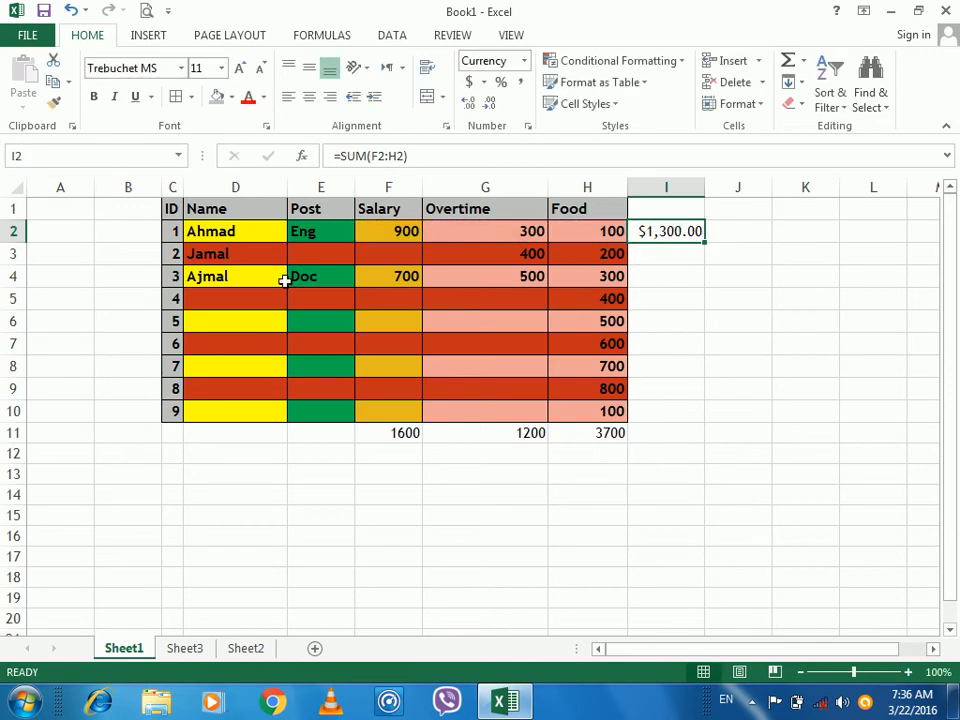
{"action": "key", "text": "Delete"}
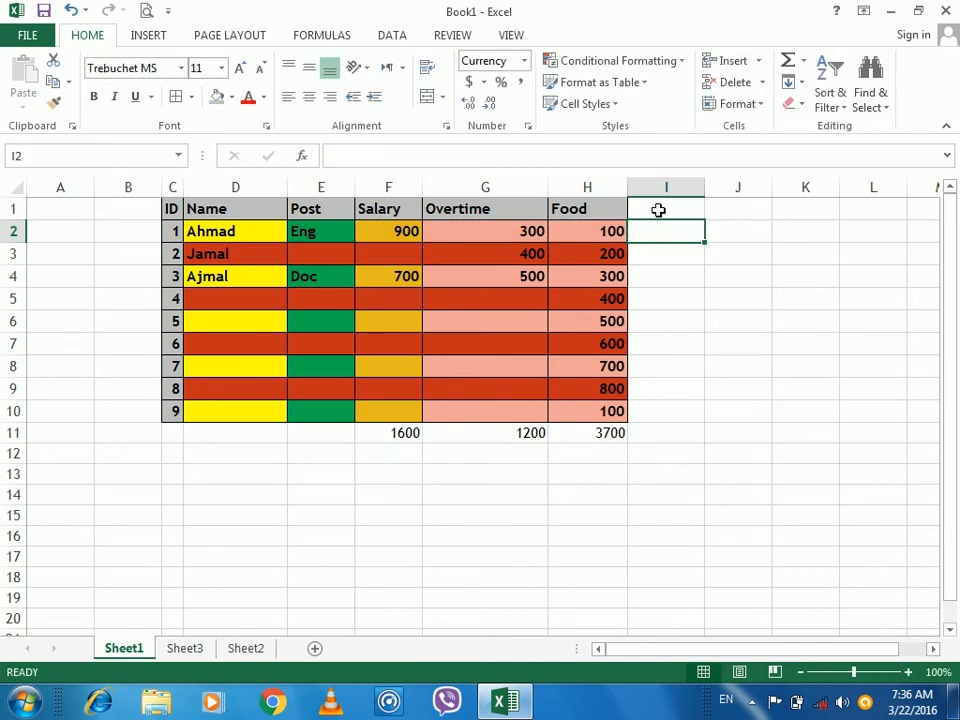
{"action": "key", "text": "Down"}
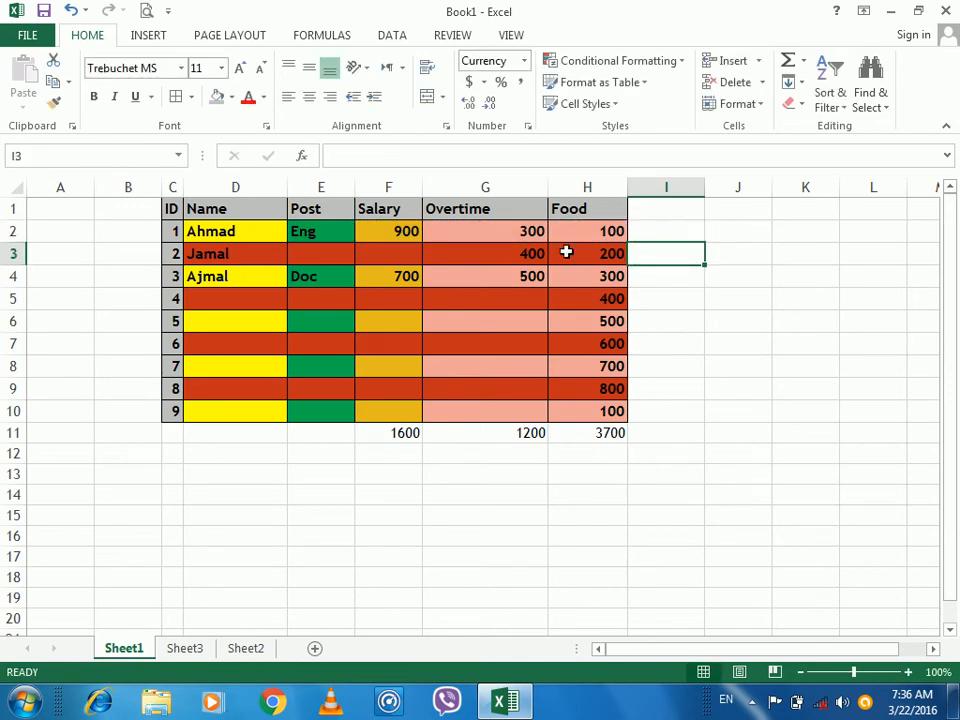
- Add a Total header in I1 and sum F2:H2 in I2 with AutoSum
{"action": "left_click", "coordinate": [402, 232]}
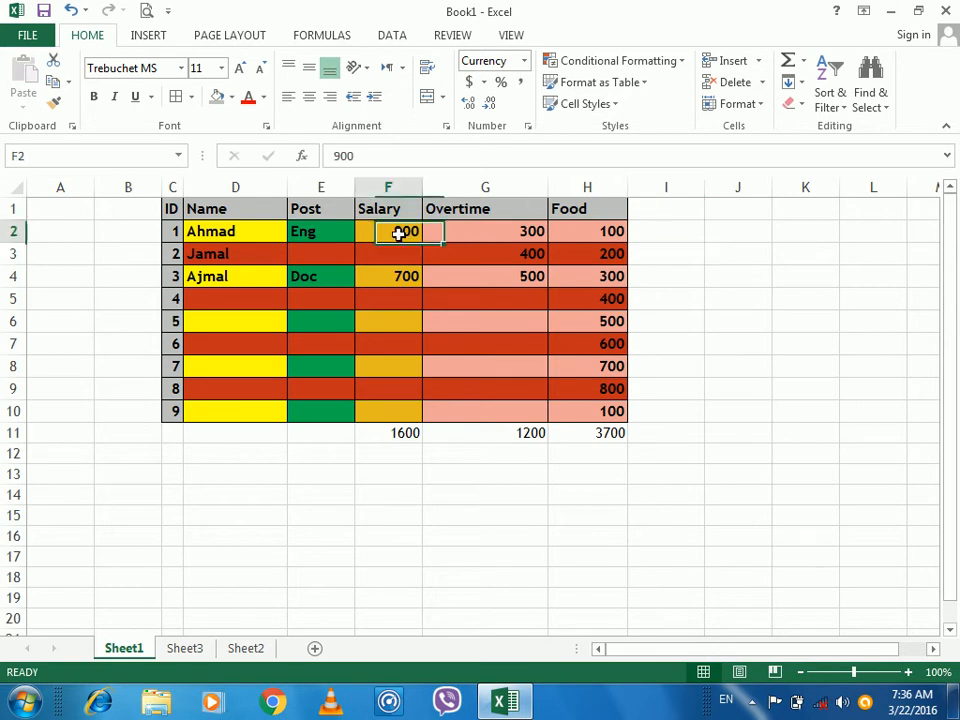
{"action": "left_click", "coordinate": [458, 236]}
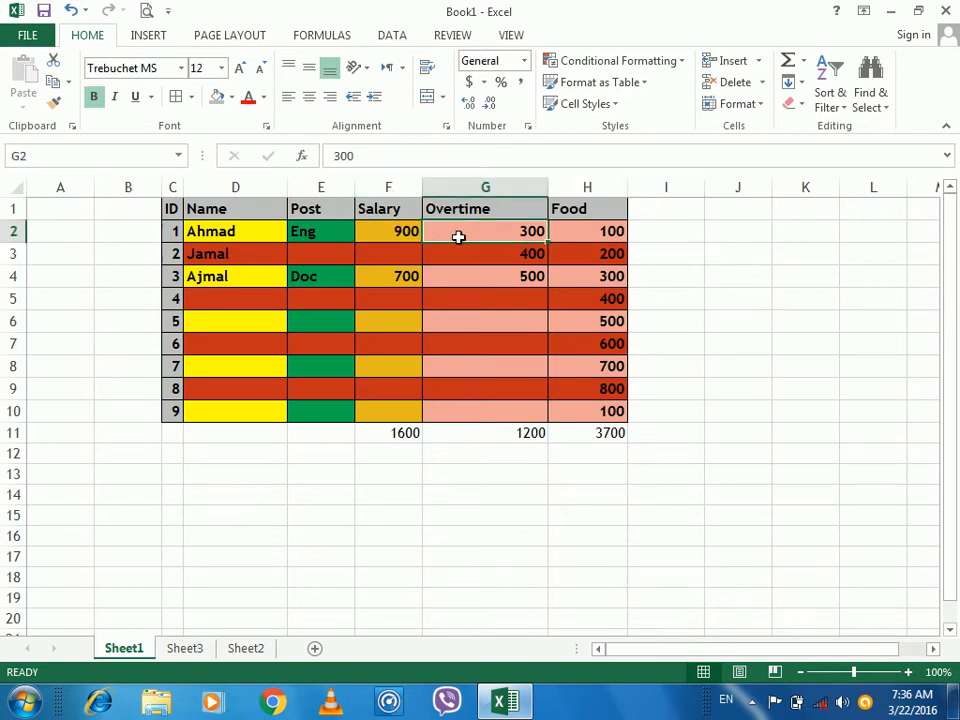
{"action": "left_click", "coordinate": [662, 231]}
{"action": "left_click", "coordinate": [655, 213]}
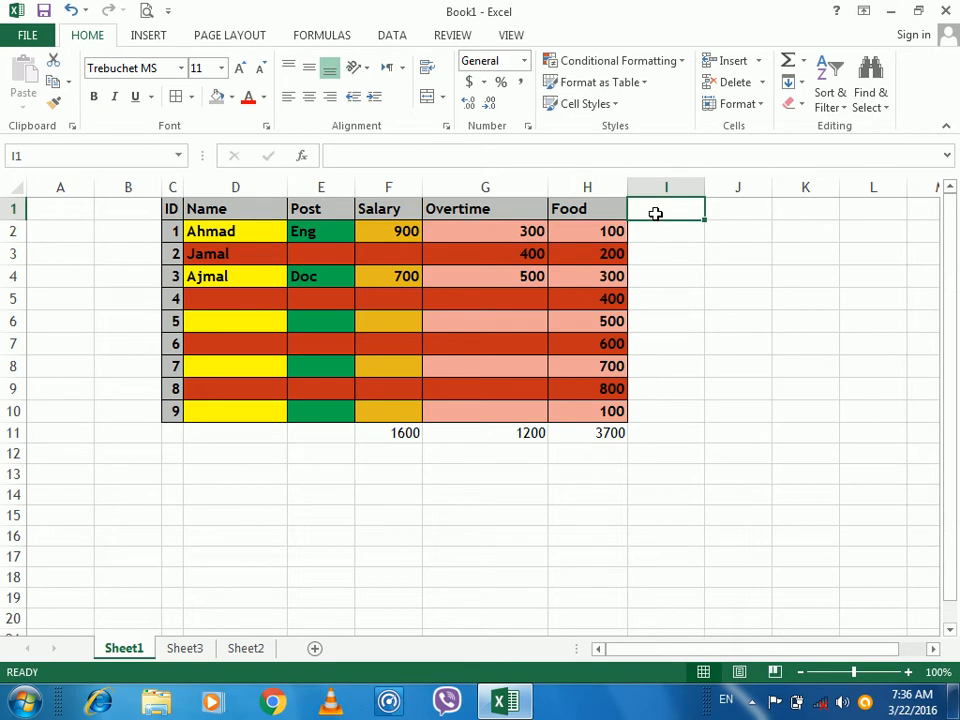
{"action": "type", "text": "Total"}
{"action": "key", "text": "Return"}
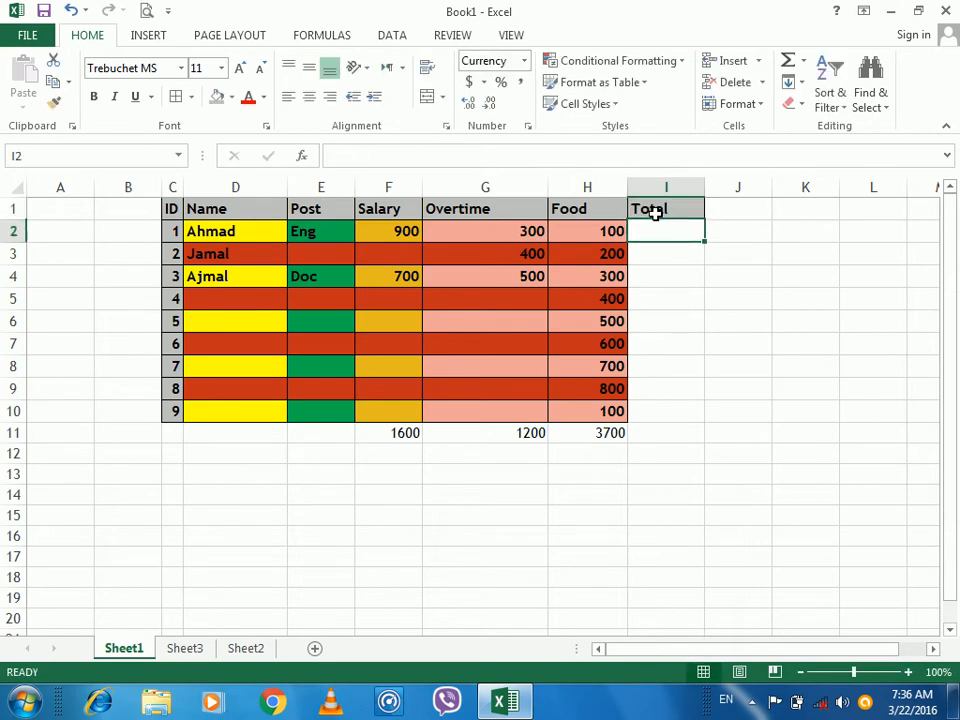
{"action": "key", "text": "alt+="}
{"action": "key", "text": "alt+="}
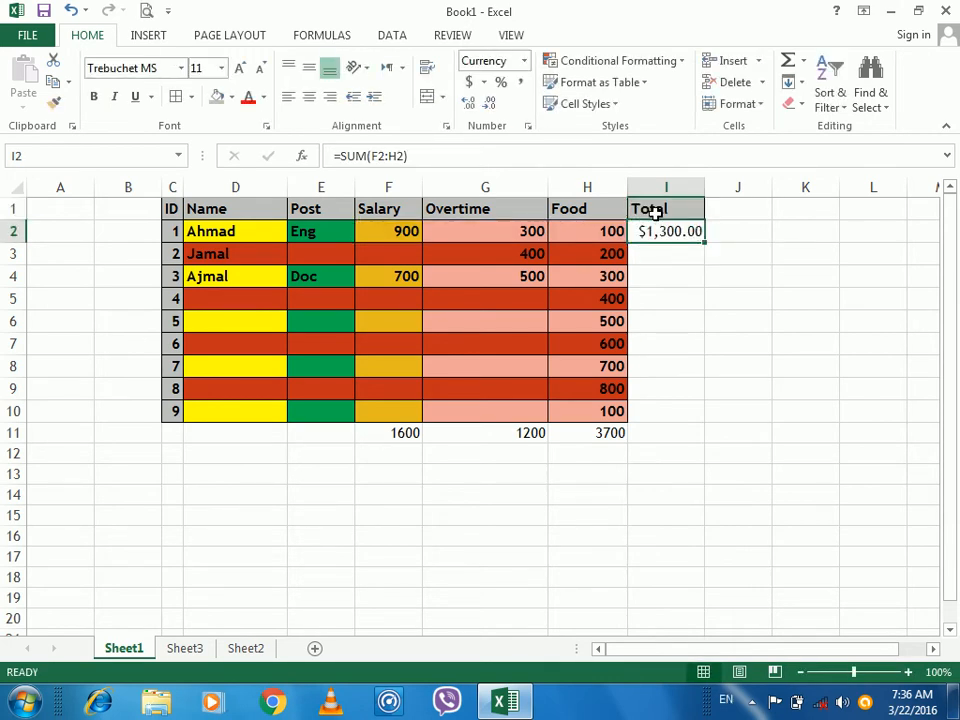
- Clear the Total formula from cell I2
{"action": "key", "text": "Delete"}
{"action": "key", "text": "Down"}
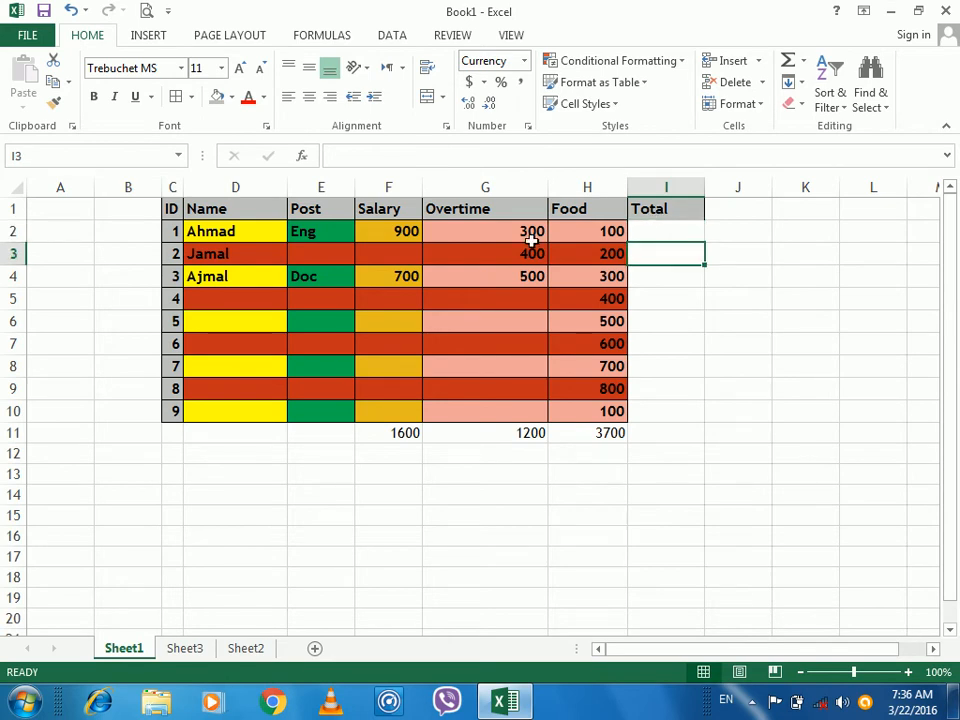
{"action": "left_click_drag", "start_coordinate": [317, 238], "coordinate": [638, 244]}
{"action": "left_click", "coordinate": [642, 234]}
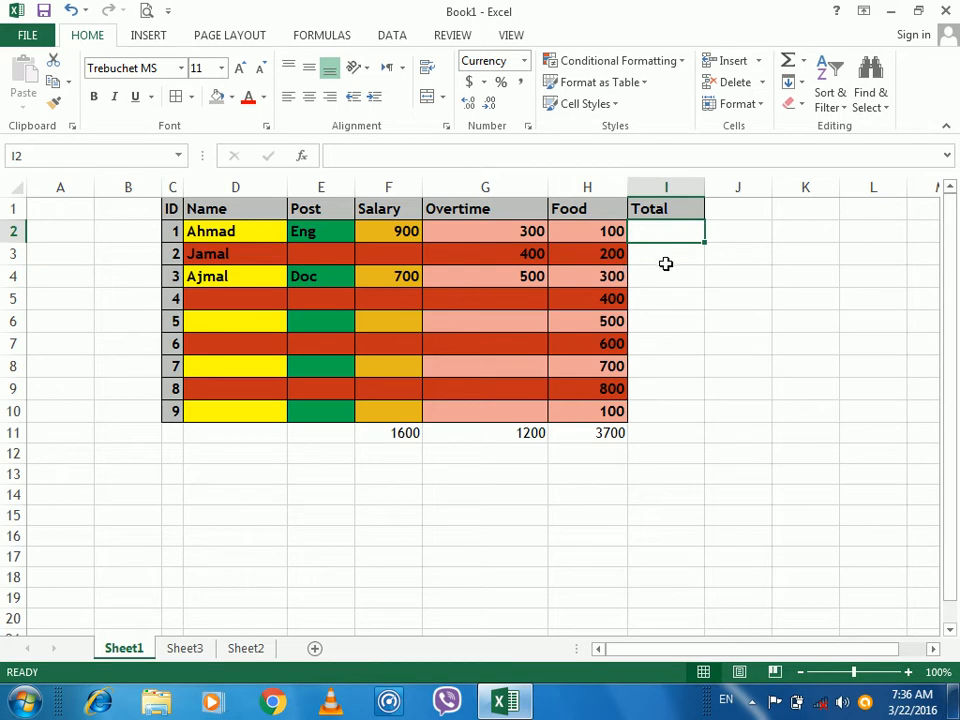
{"action": "left_click", "coordinate": [668, 260]}
{"action": "left_click", "coordinate": [654, 227]}
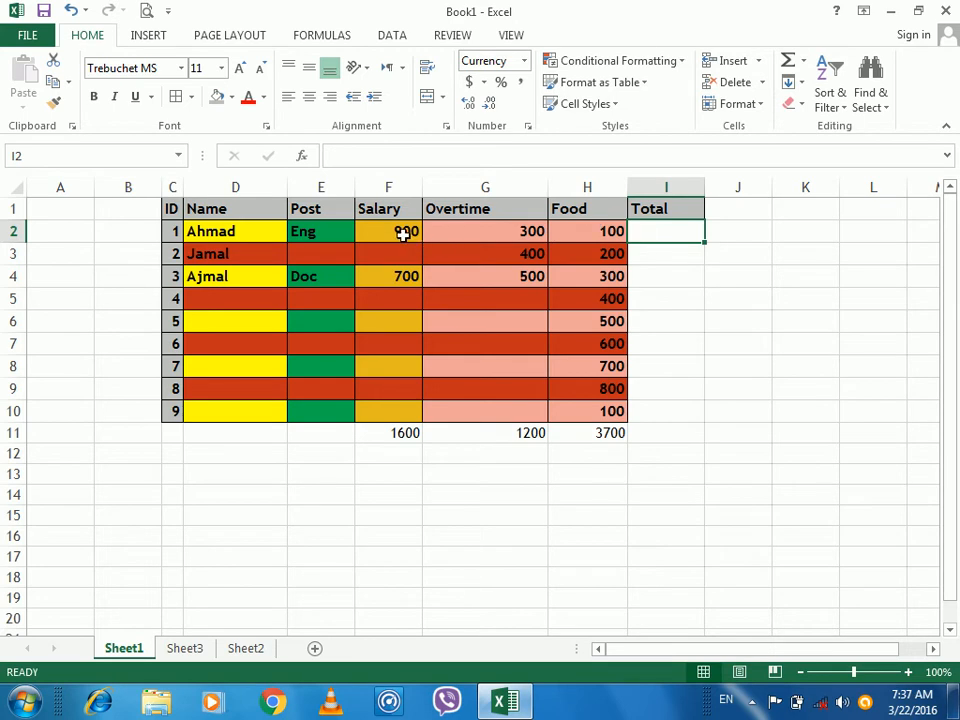
- Try subtracting the copied Overtime value in G2 from the Salary in F2 using Paste Special with the Subtract operation
{"action": "left_click", "coordinate": [463, 231]}
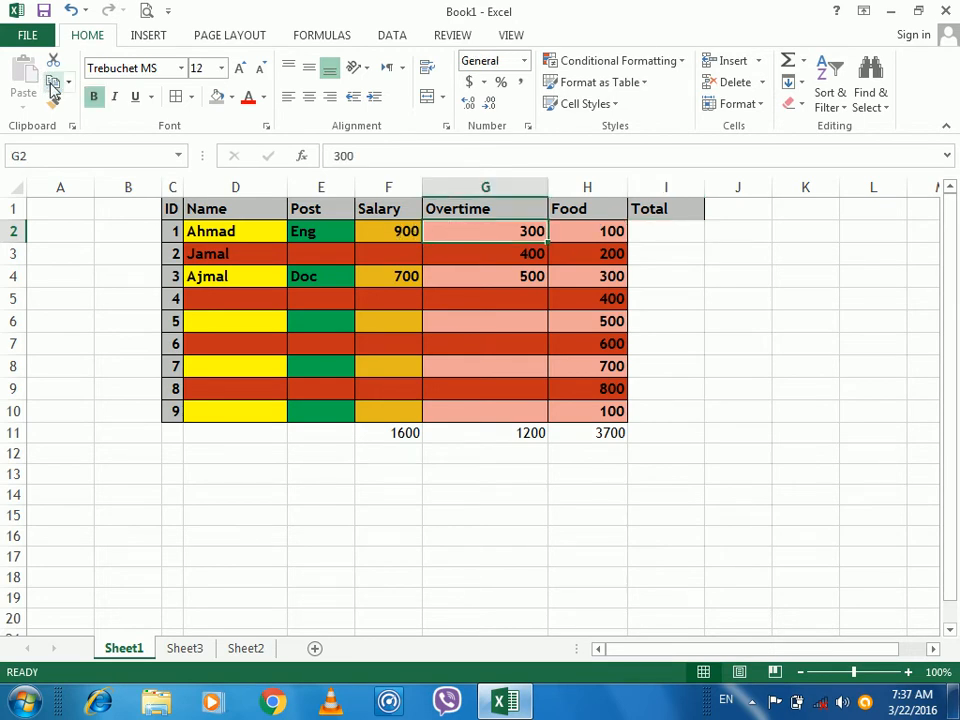
{"action": "left_click", "coordinate": [55, 86]}
{"action": "left_click", "coordinate": [400, 228]}
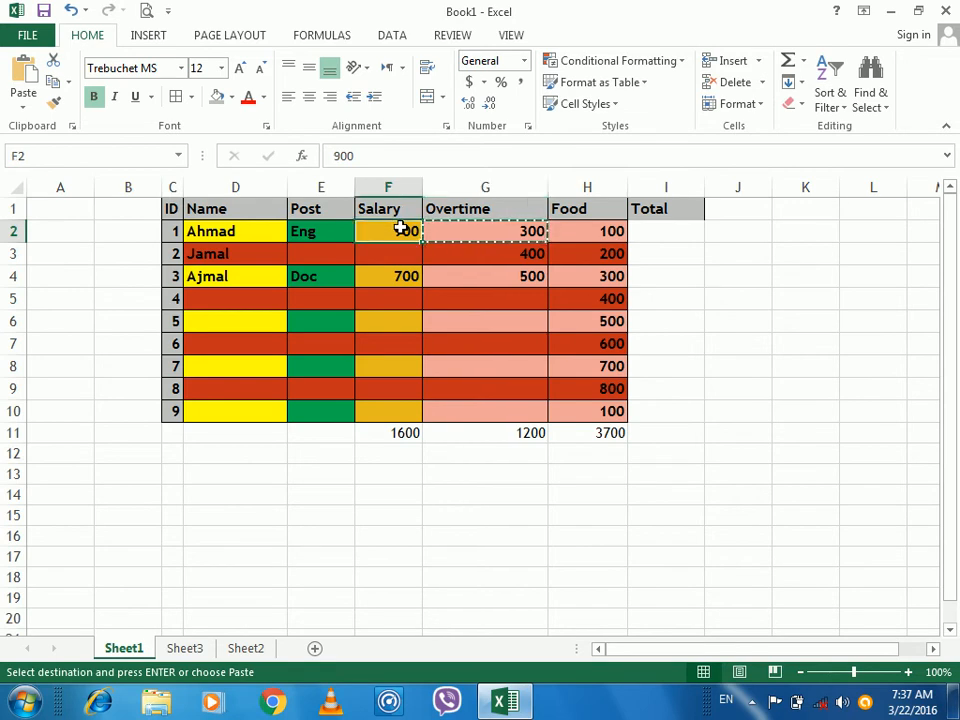
{"action": "key", "text": "ctrl+alt+v"}
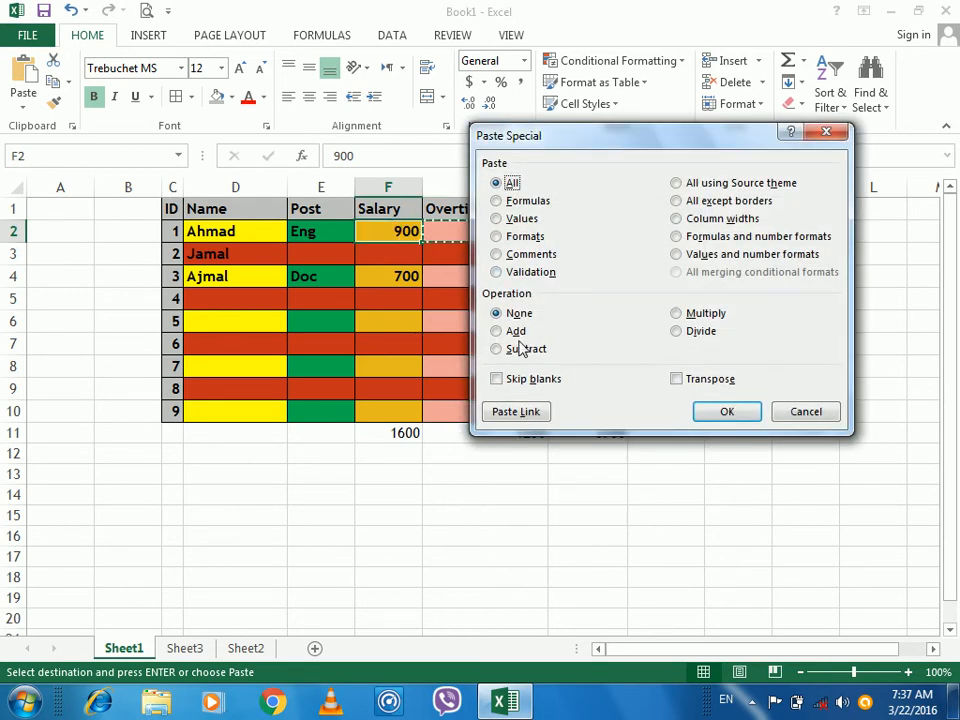
{"action": "left_click", "coordinate": [519, 348]}
{"action": "left_click", "coordinate": [708, 418]}
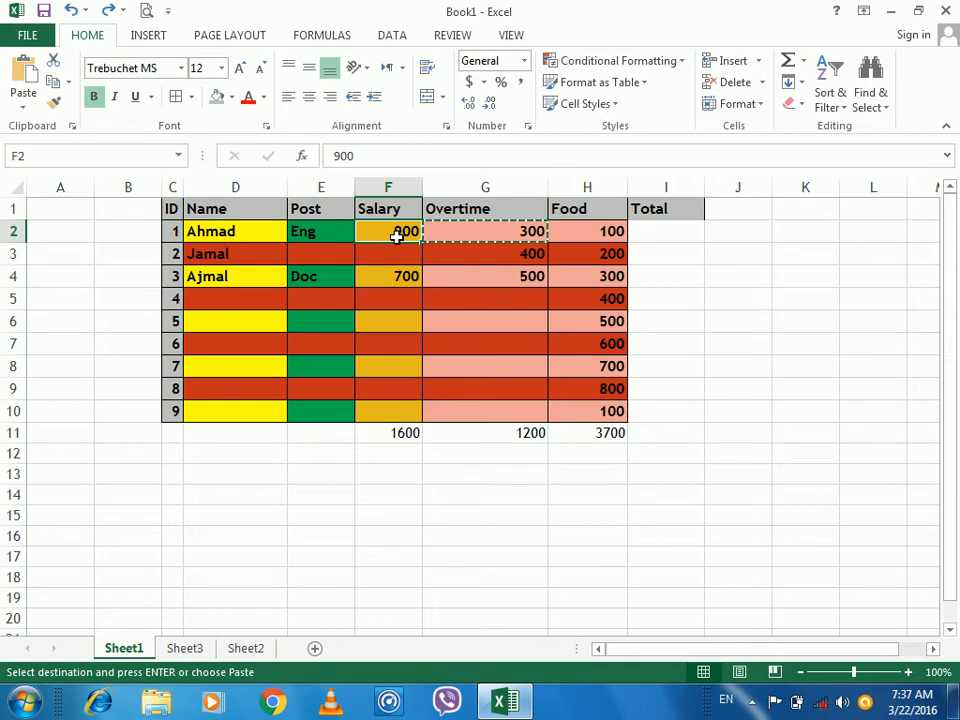
{"action": "double_click", "coordinate": [399, 233]}
{"action": "left_click", "coordinate": [441, 239]}
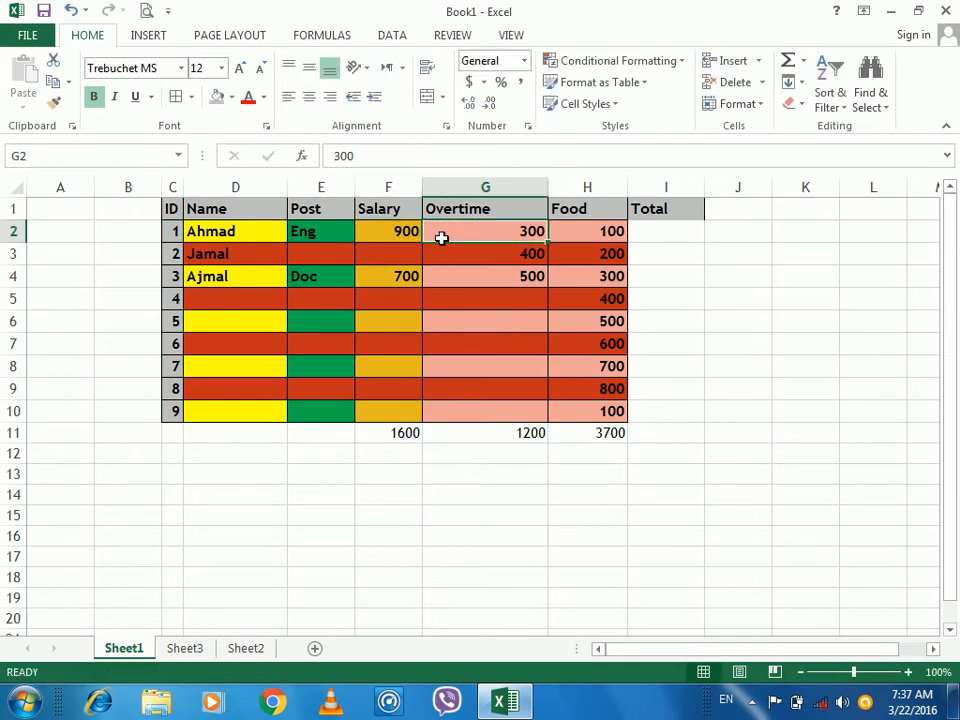
- Multiply the Overtime value in G2 by the copied Food value in H2 using Paste Special with the Multiply operation
{"action": "left_click", "coordinate": [553, 238]}
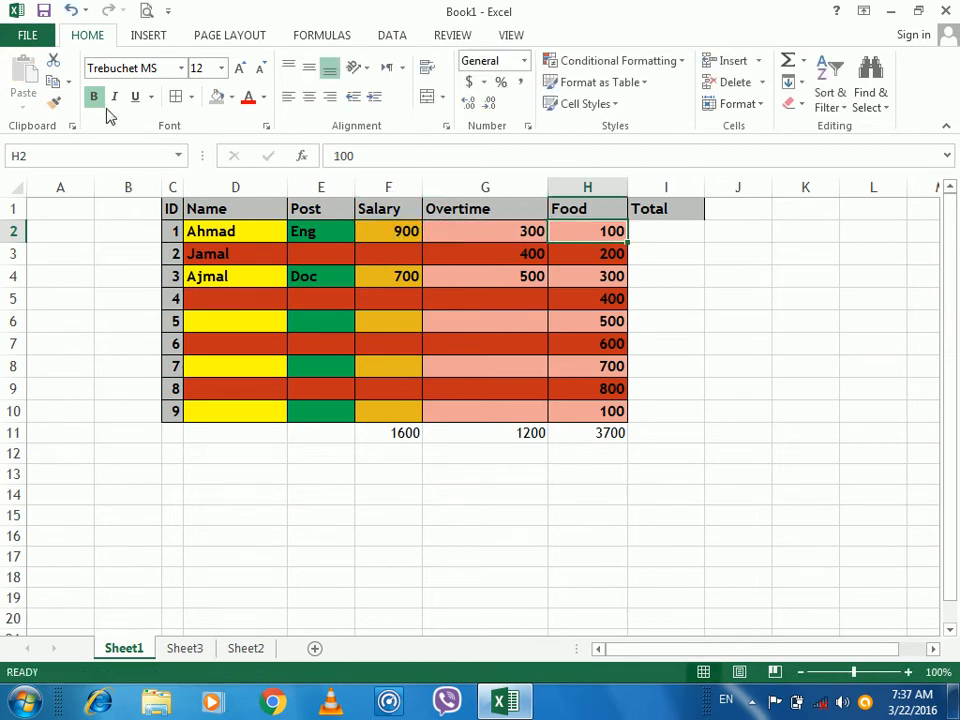
{"action": "left_click", "coordinate": [53, 81]}
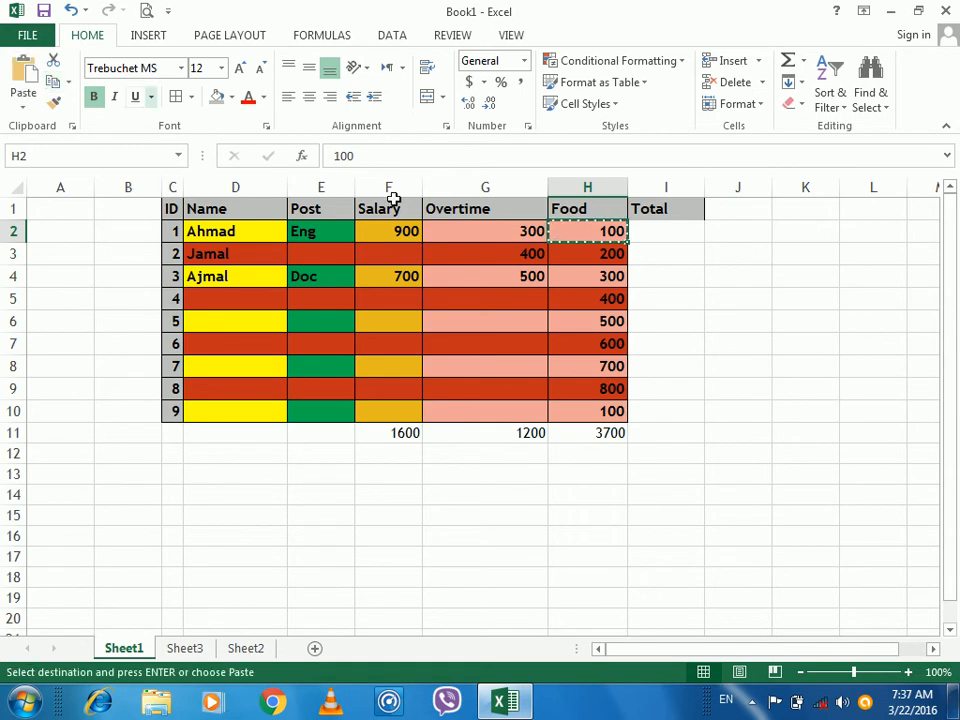
{"action": "left_click", "coordinate": [471, 229]}
{"action": "key", "text": "ctrl+alt+v"}
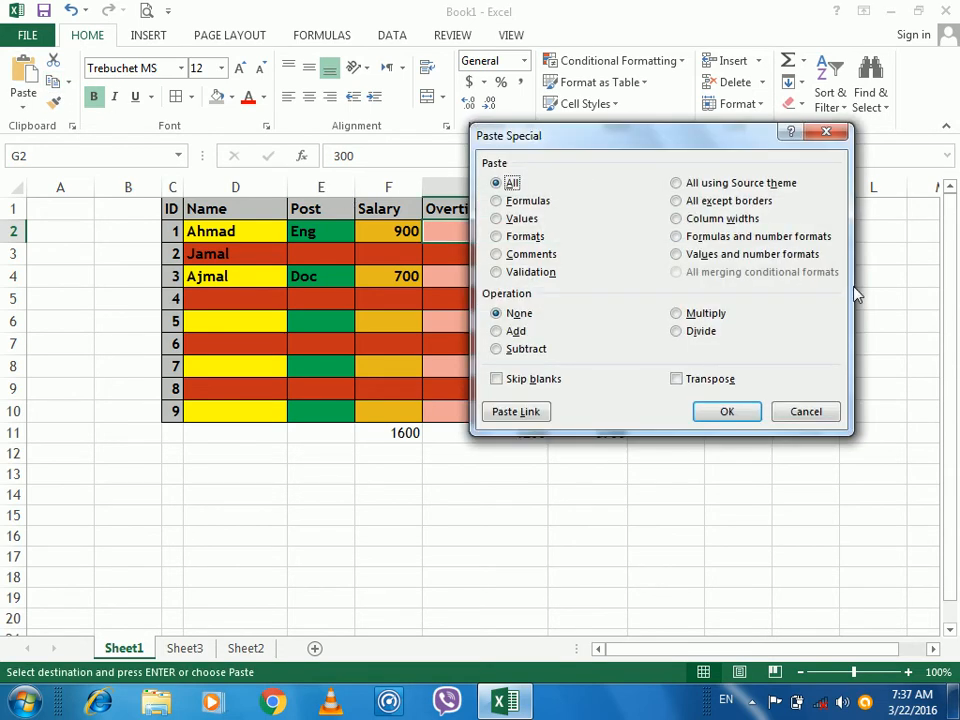
{"action": "left_click", "coordinate": [680, 315]}
{"action": "left_click", "coordinate": [725, 413]}
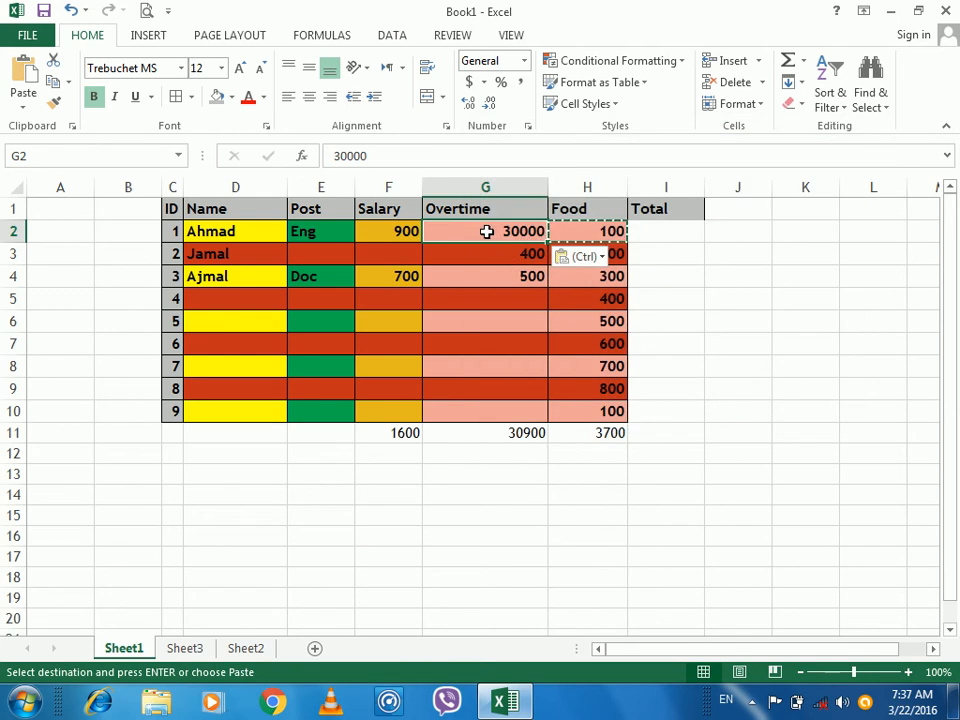
{"action": "key", "text": "ctrl+z"}
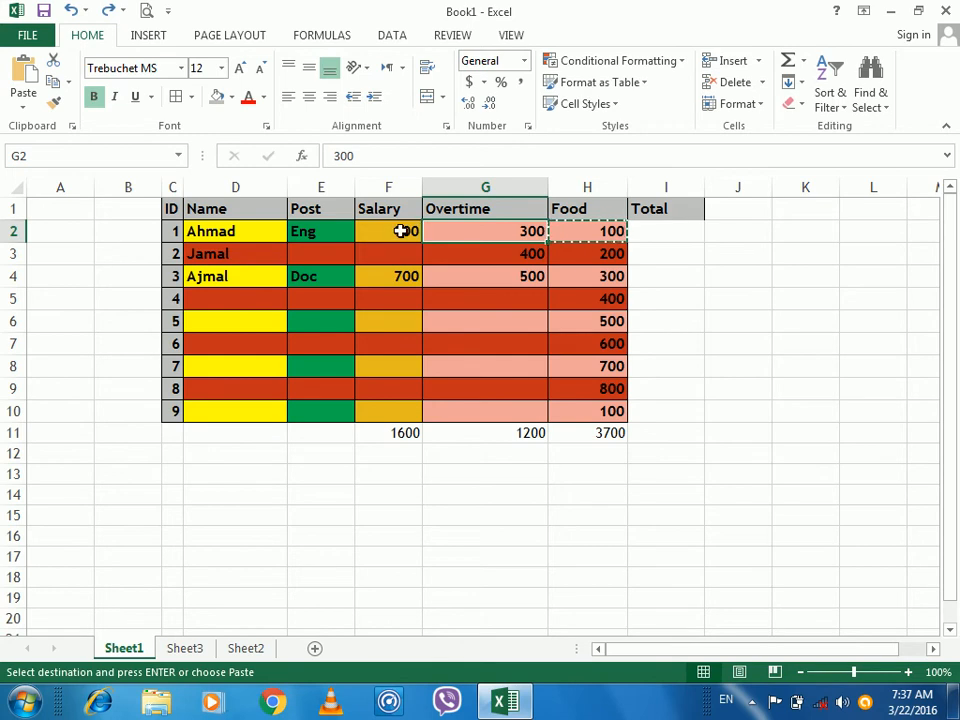
{"action": "left_click", "coordinate": [106, 10]}
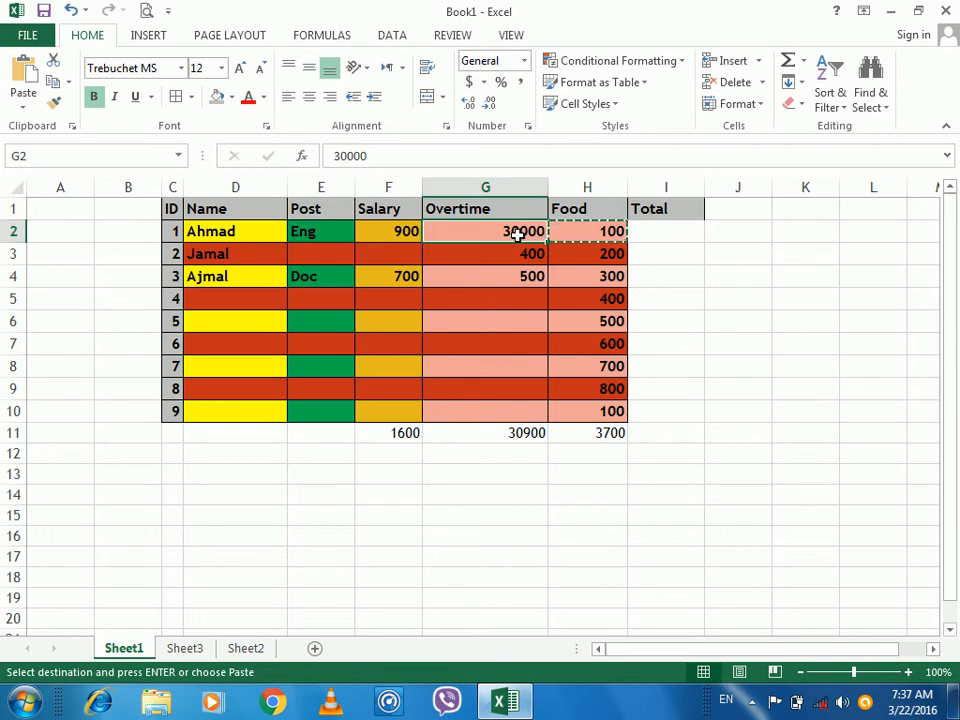
- Try dividing the Overtime value in G2 by the copied Food value in H2 using Paste Special with Divide, and undo it
{"action": "left_click", "coordinate": [590, 237]}
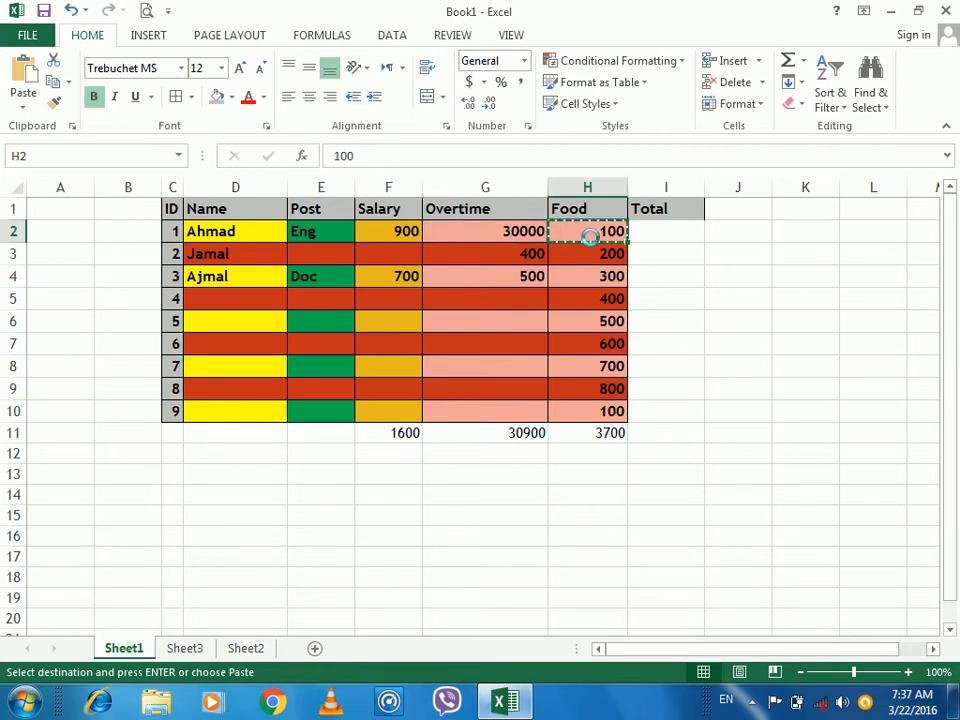
{"action": "left_click", "coordinate": [515, 234]}
{"action": "key", "text": "ctrl+alt+v"}
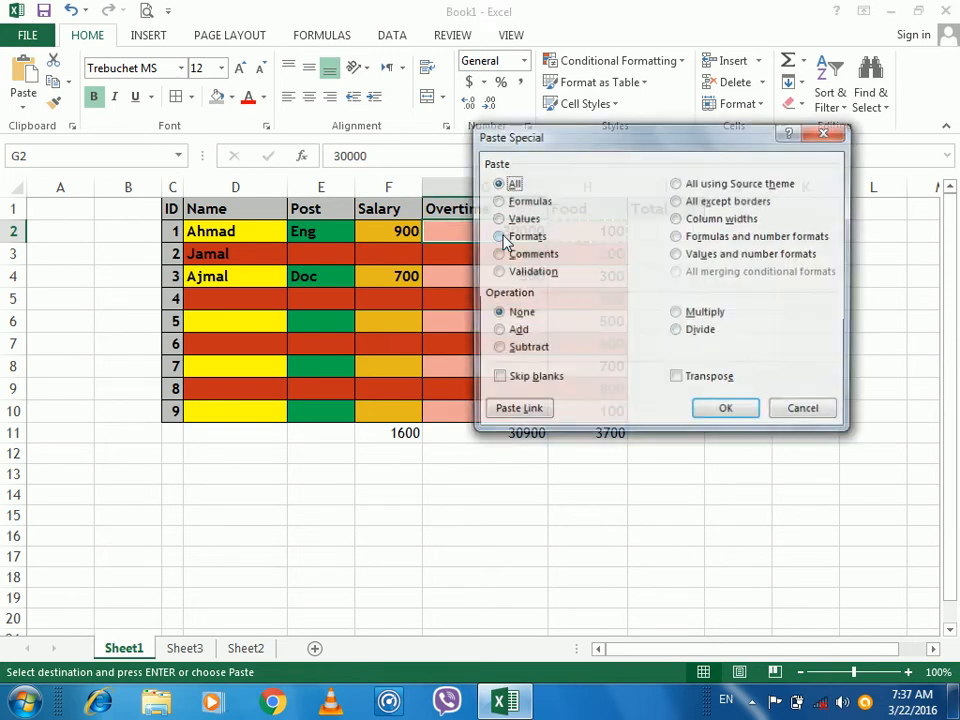
{"action": "left_click", "coordinate": [712, 333]}
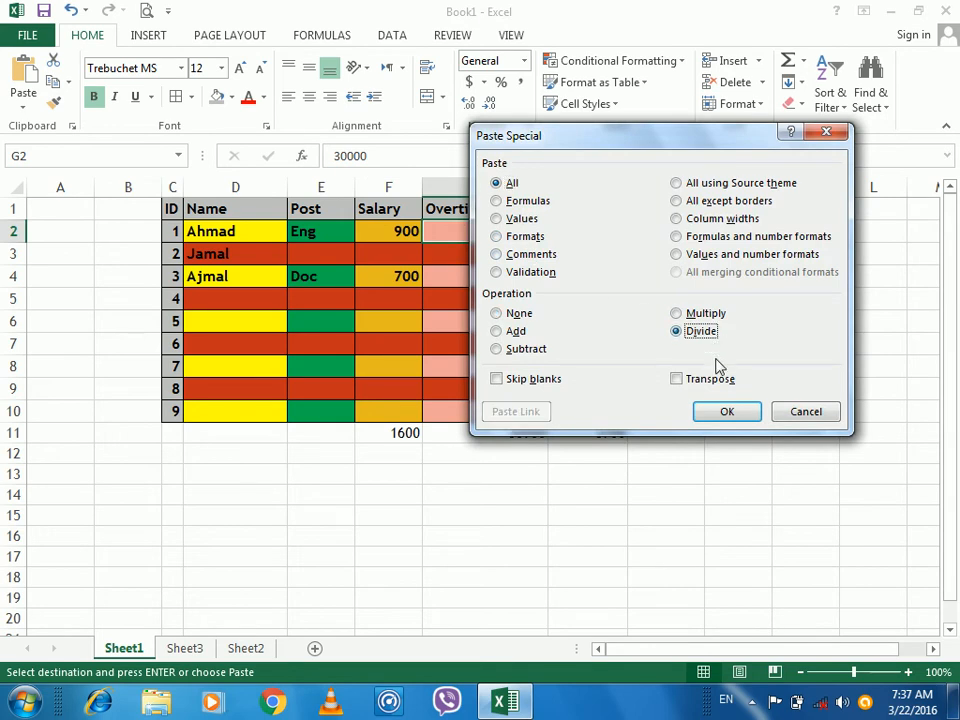
{"action": "left_click", "coordinate": [724, 416]}
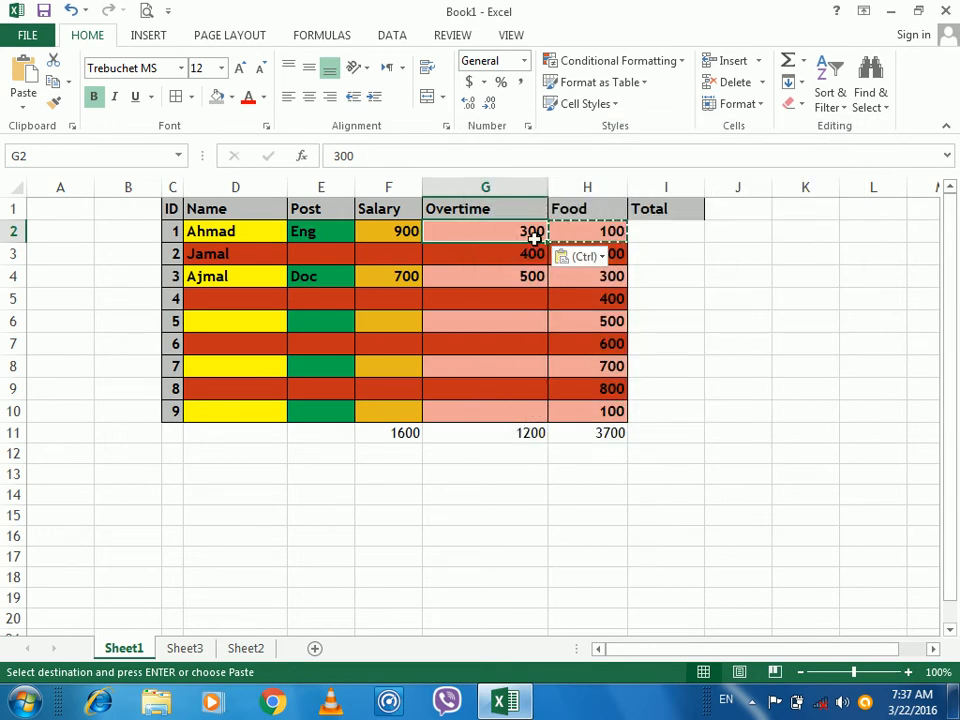
{"action": "key", "text": "ctrl+z"}
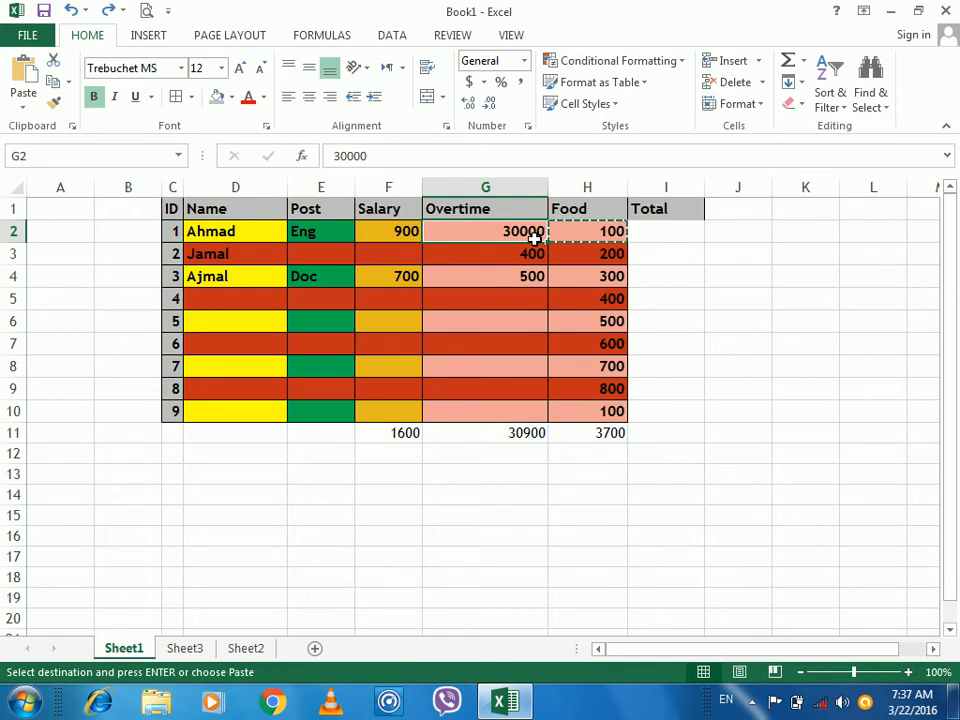
{"action": "key", "text": "ctrl+alt+v"}
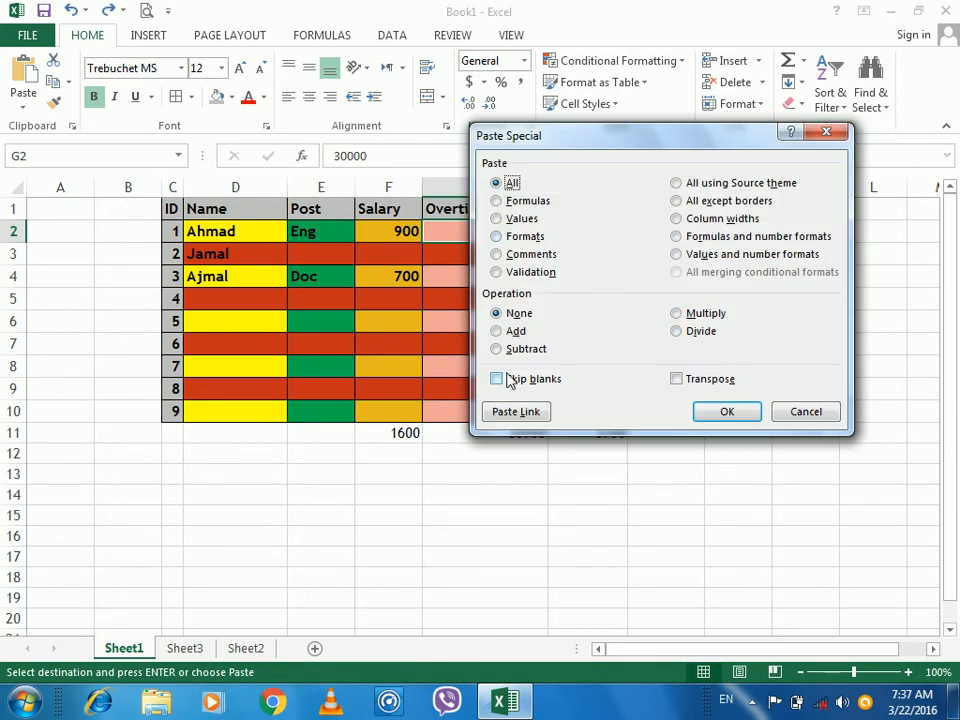
{"action": "left_click", "coordinate": [509, 381]}
{"action": "left_click", "coordinate": [509, 382]}
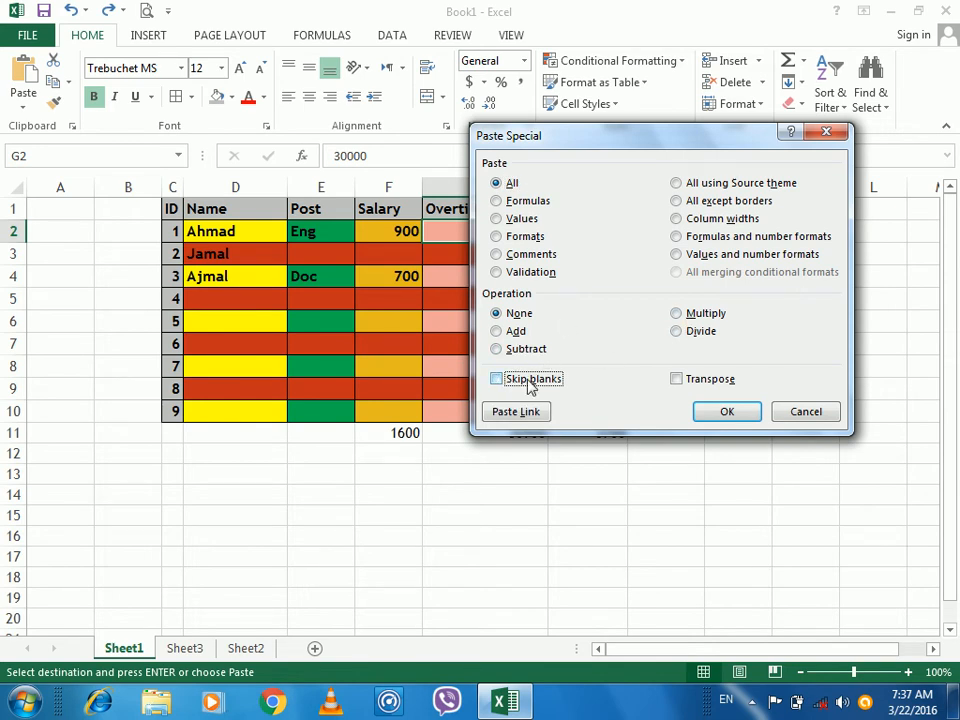
{"action": "left_click", "coordinate": [826, 412]}
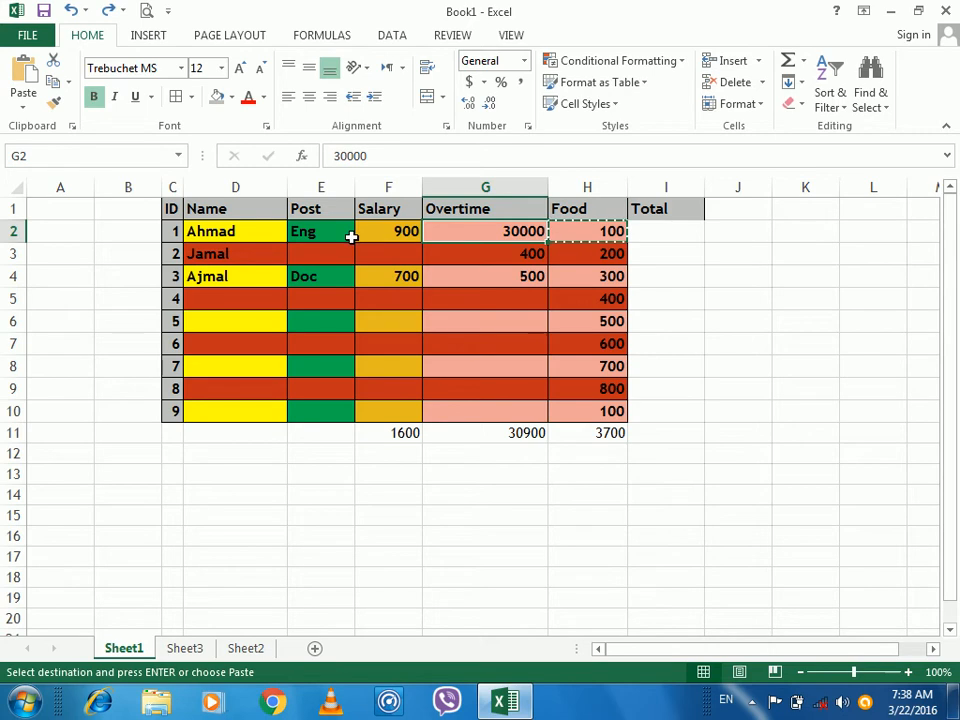
- Merge and center cells E14:G14 below the table and enter the heading "Institute Name"
{"action": "left_click", "coordinate": [337, 495]}
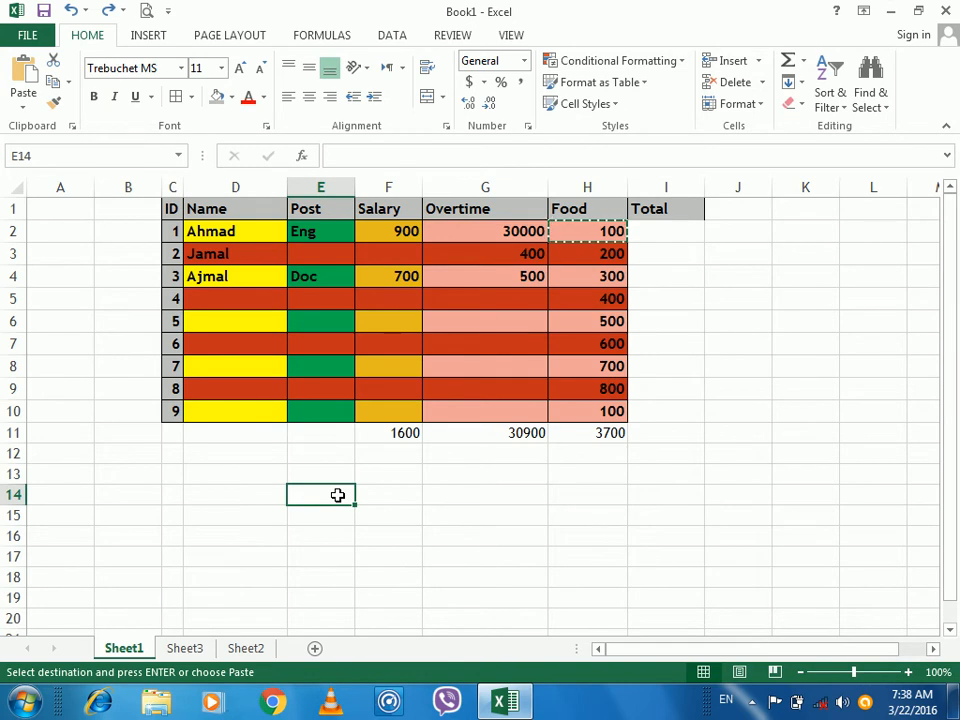
{"action": "left_click_drag", "start_coordinate": [337, 495], "coordinate": [506, 503]}
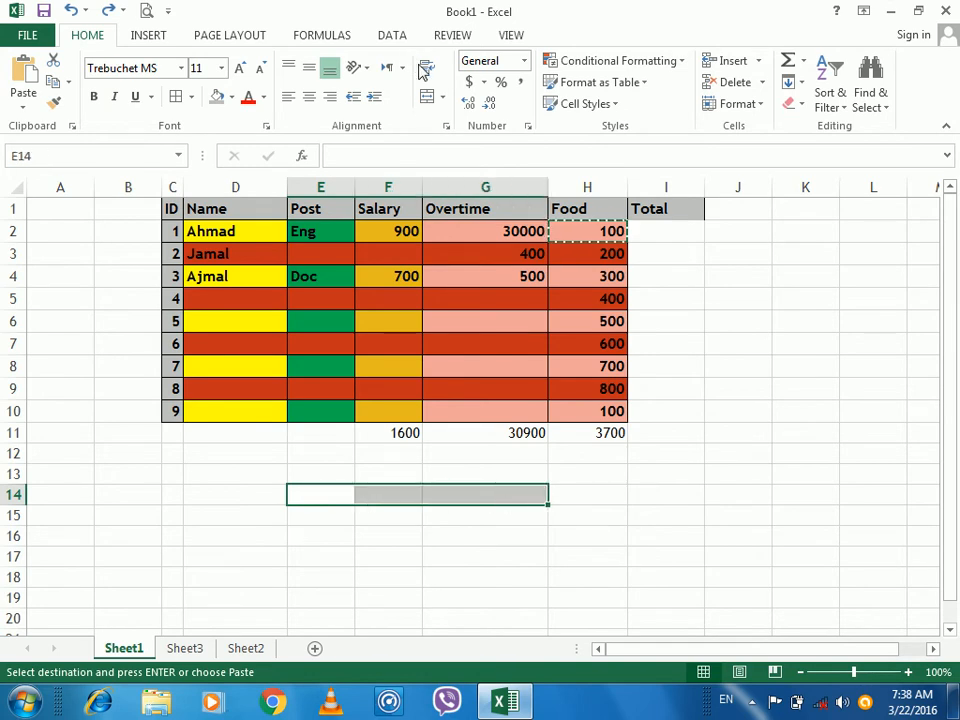
{"action": "left_click", "coordinate": [427, 100]}
{"action": "type", "text": "Institue"}
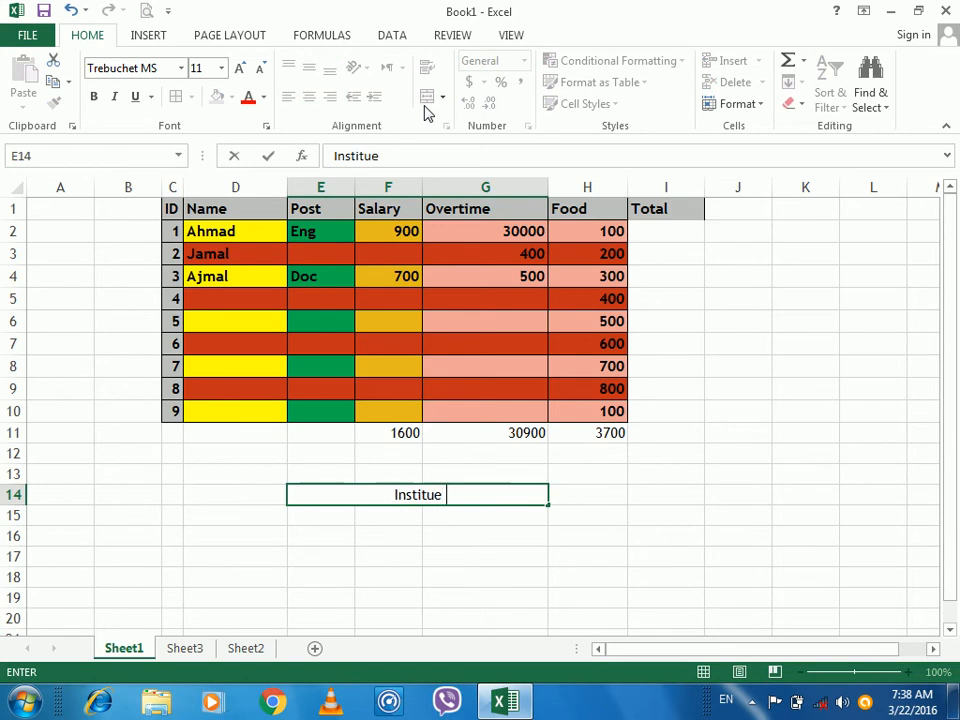
{"action": "key", "text": "BackSpace"}
{"action": "type", "text": "te Name"}
{"action": "key", "text": "Return"}
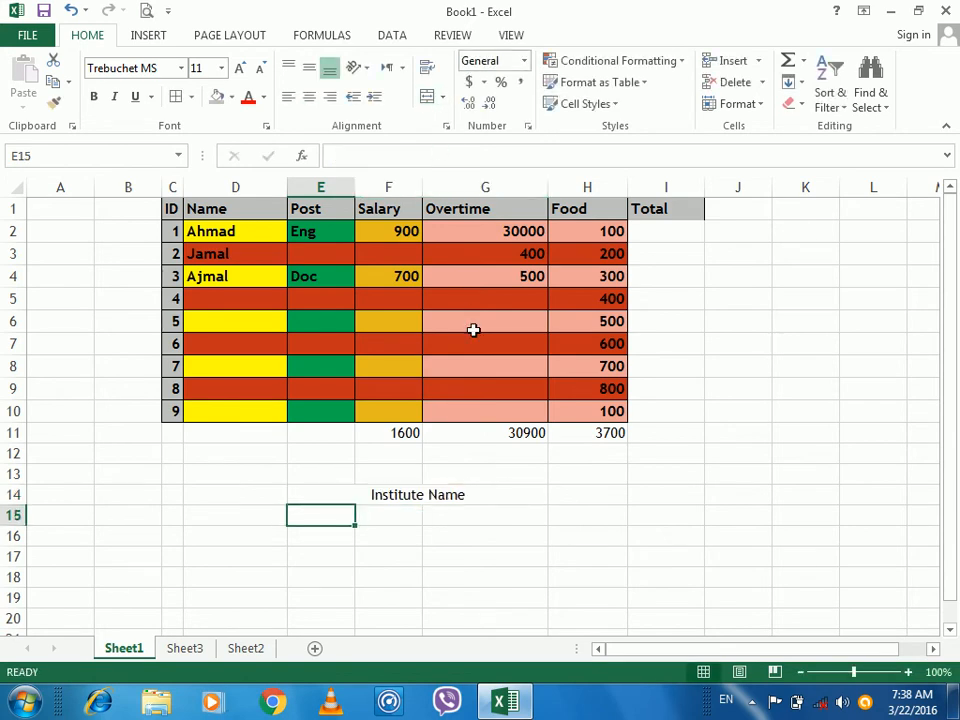
- Enter a person's first name in cell E15 under the merged heading
{"action": "type", "text": "F"}
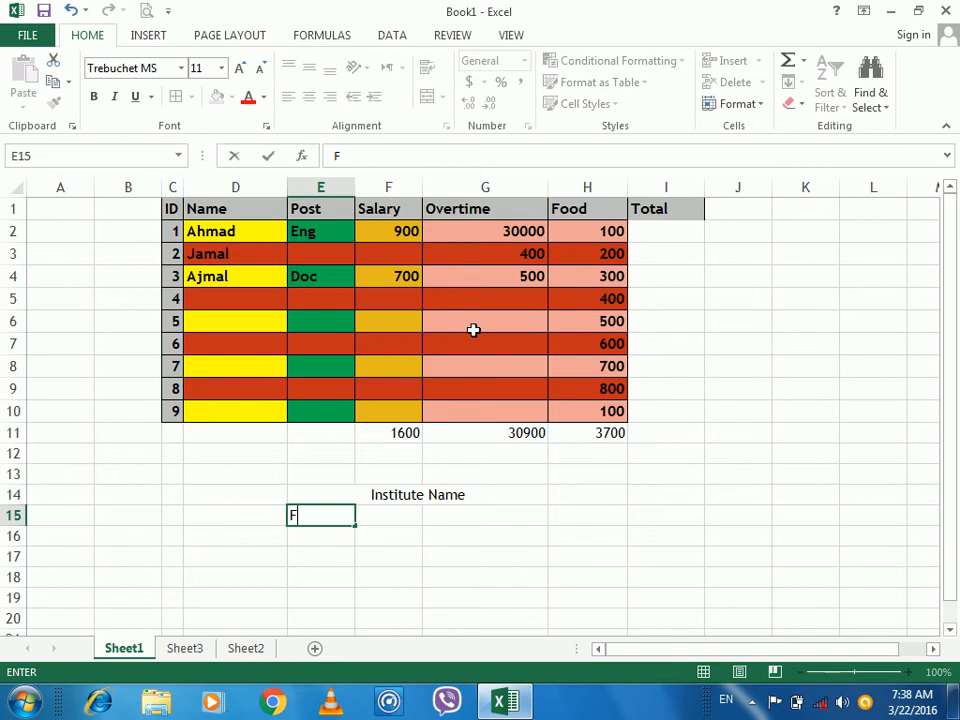
{"action": "key", "text": "Tab"}
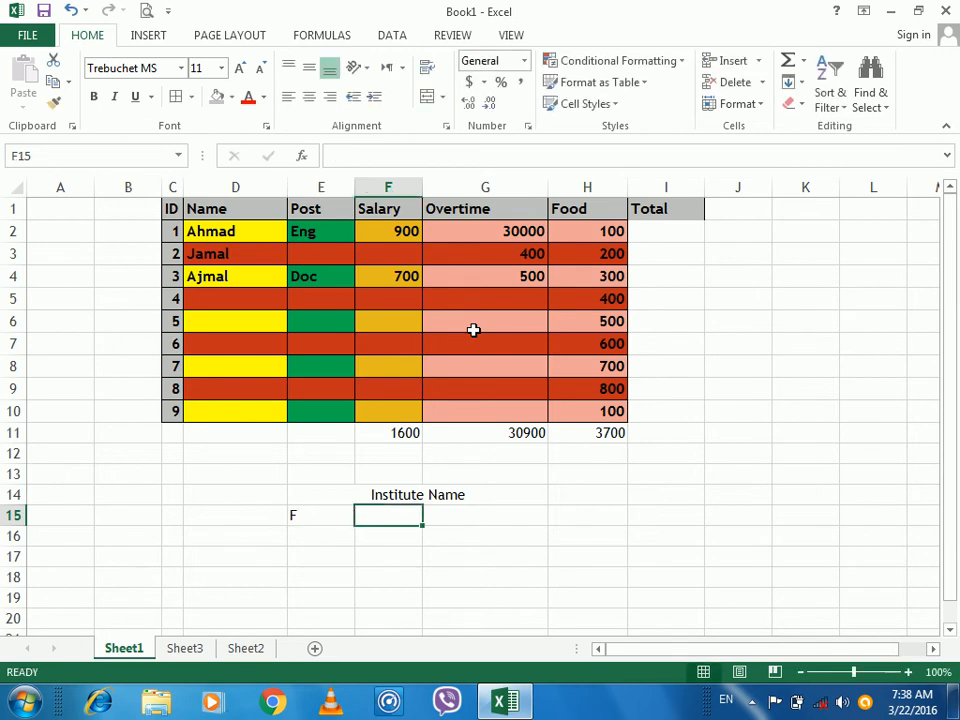
{"action": "key", "text": "Left"}
{"action": "type", "text": "A"}
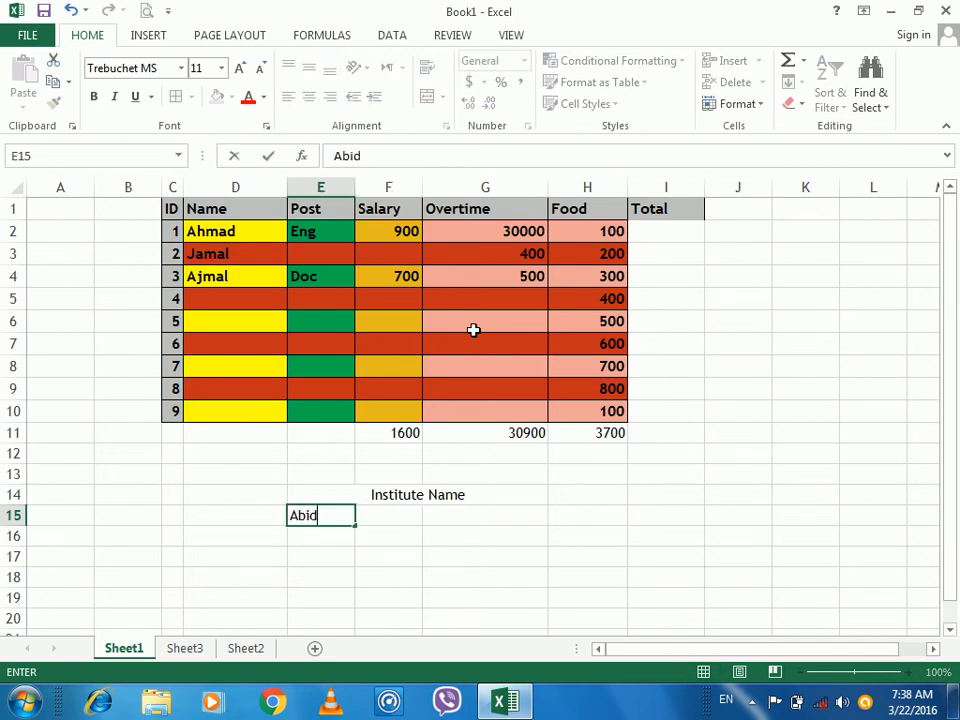
{"action": "key", "text": "Tab"}
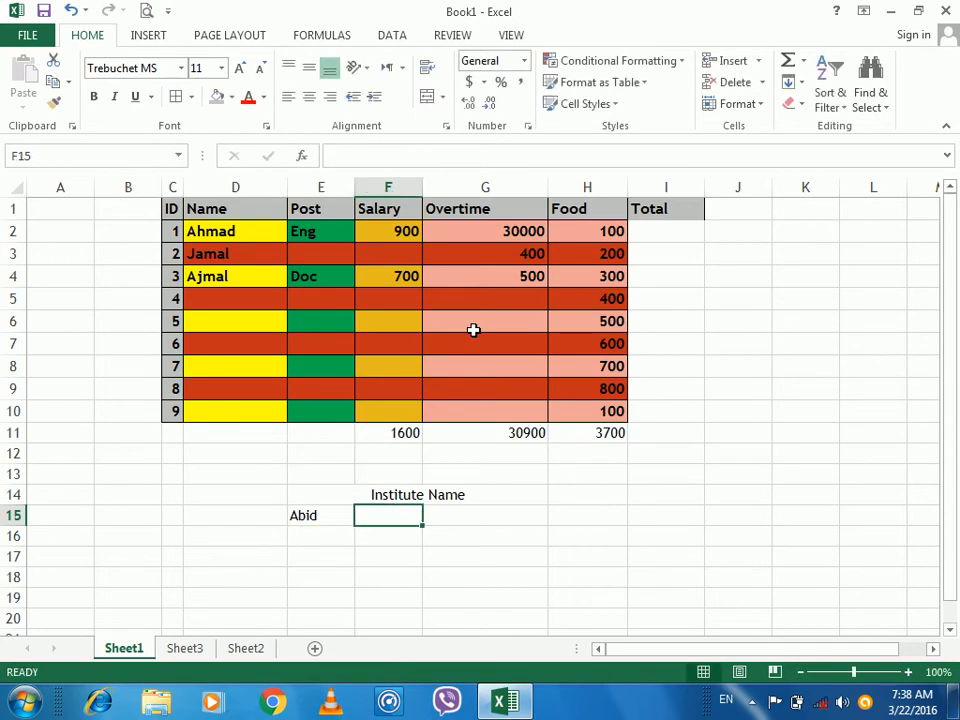
- Enter "Institute" in cell G15 below the merged heading
{"action": "key", "text": "Tab"}
{"action": "key", "text": "Up"}
{"action": "type", "text": "In"}
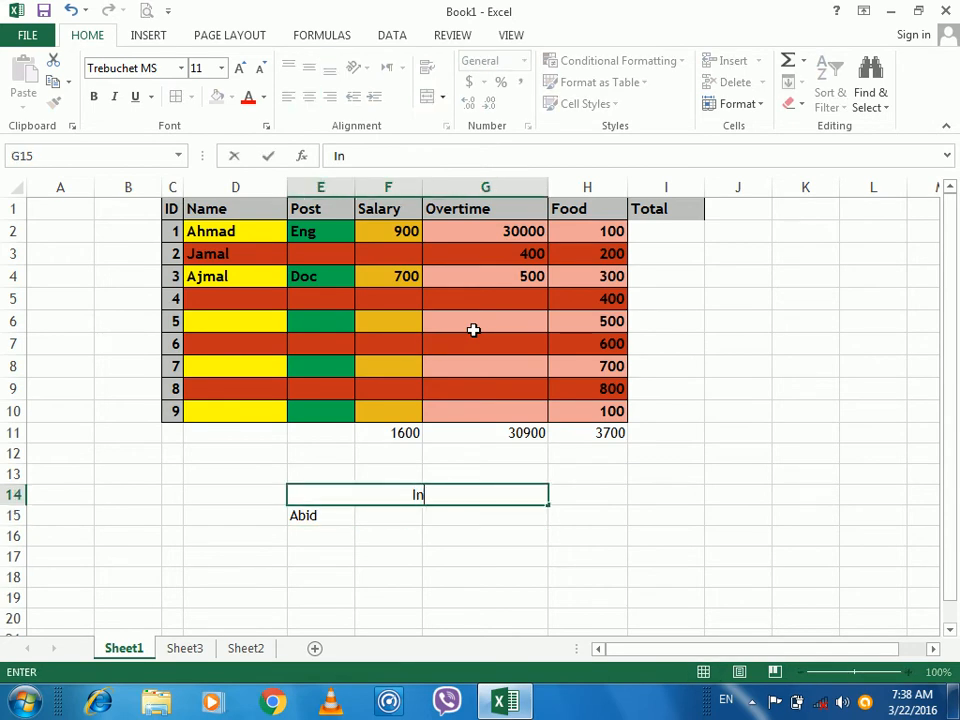
{"action": "key", "text": "Escape"}
{"action": "key", "text": "Down"}
{"action": "key", "text": "Right"}
{"action": "key", "text": "Left"}
{"action": "type", "text": "Institut"}
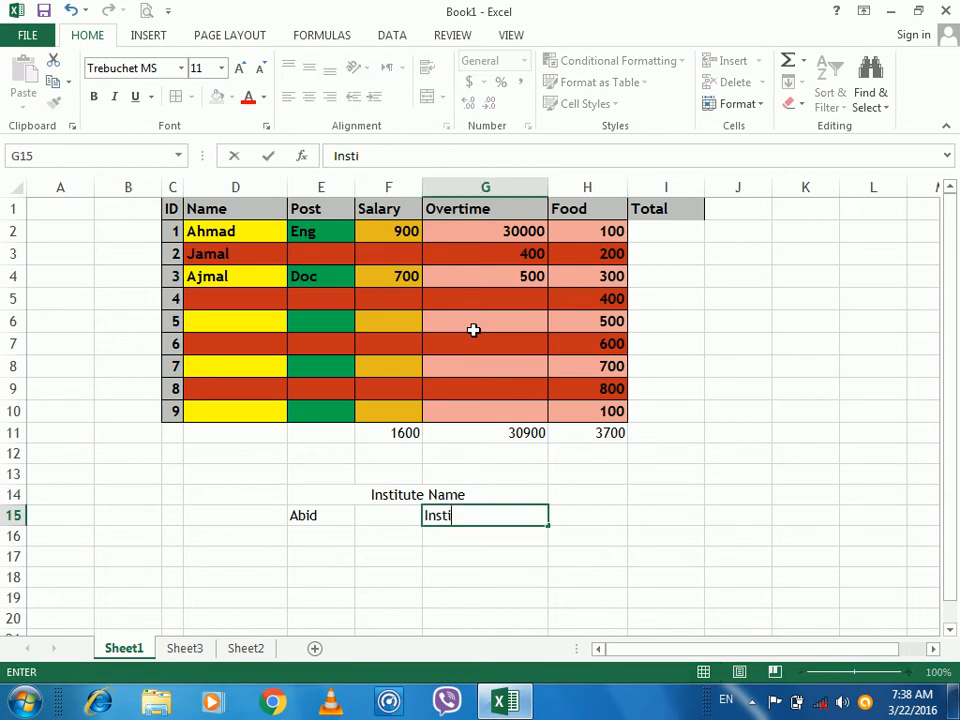
{"action": "type", "text": "e"}
{"action": "key", "text": "Return"}
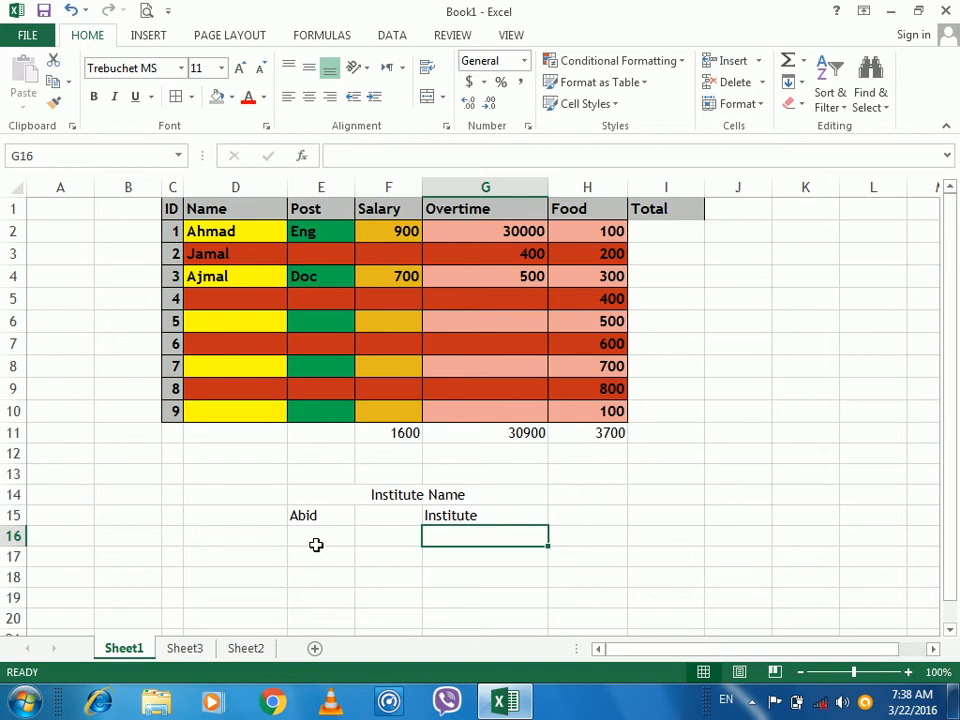
- Enter "Modetrn" in cell F16 and select that cell again
{"action": "left_click", "coordinate": [379, 533]}
{"action": "type", "text": "Modetrn"}
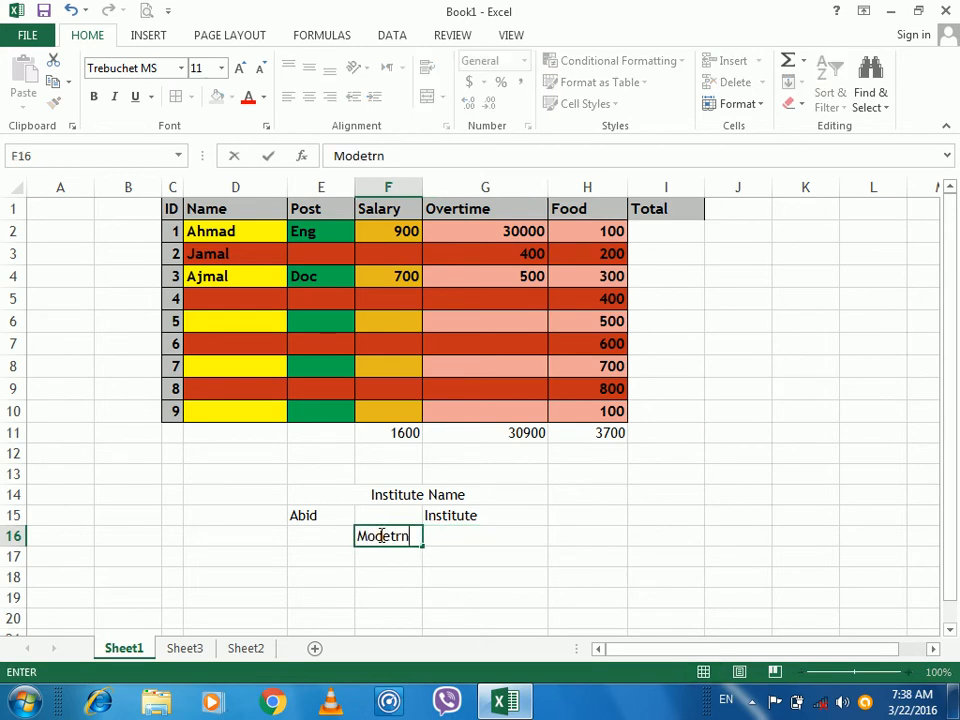
{"action": "key", "text": "Return"}
{"action": "left_click", "coordinate": [381, 535]}
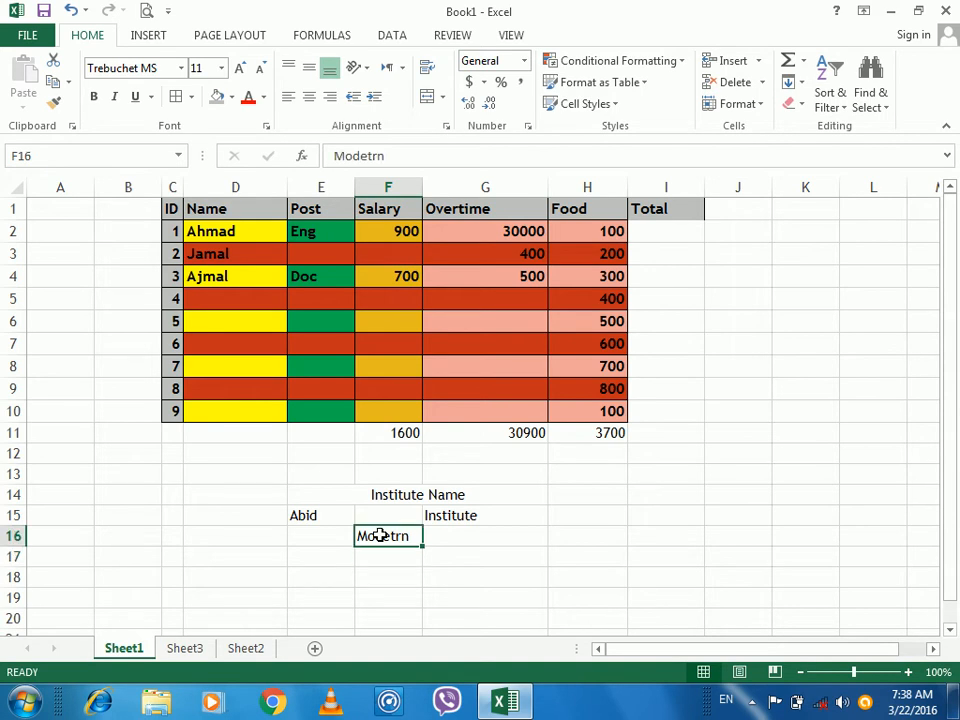
- Replace the text in cell F16 with "Modern" and make cells E16:G16 bold
{"action": "type", "text": "Moder"}
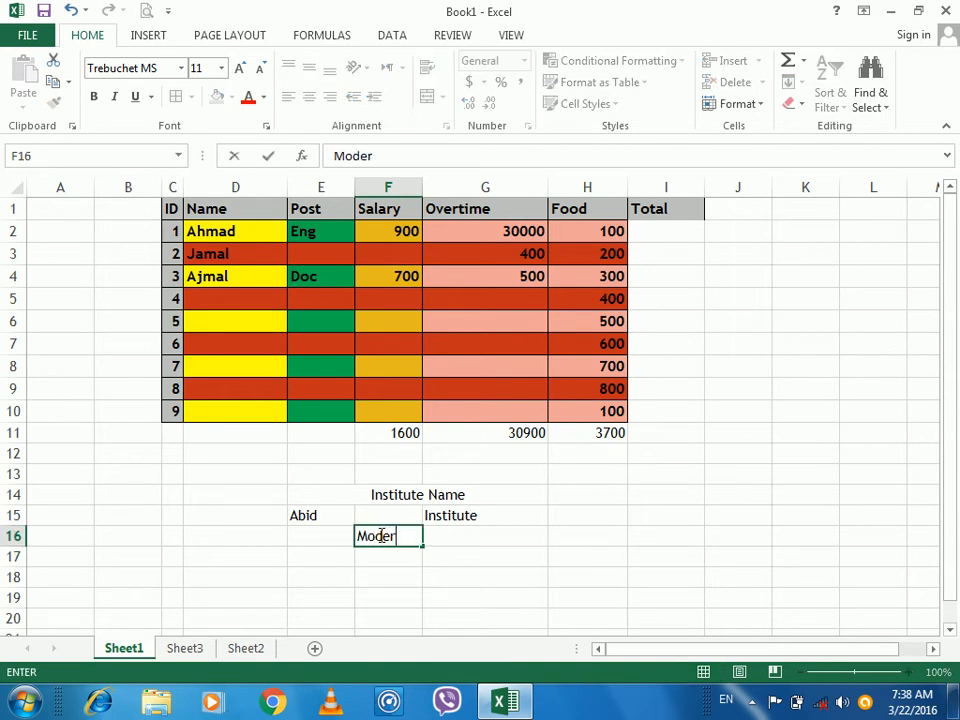
{"action": "type", "text": "n"}
{"action": "key", "text": "Return"}
{"action": "left_click_drag", "start_coordinate": [315, 532], "coordinate": [433, 536]}
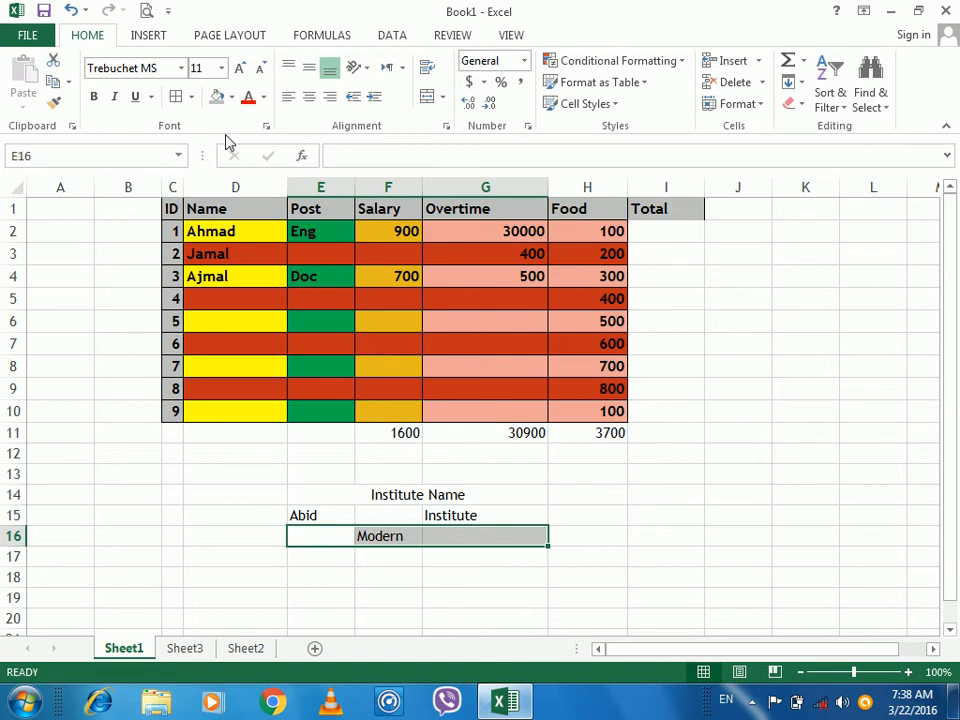
{"action": "left_click", "coordinate": [96, 99]}
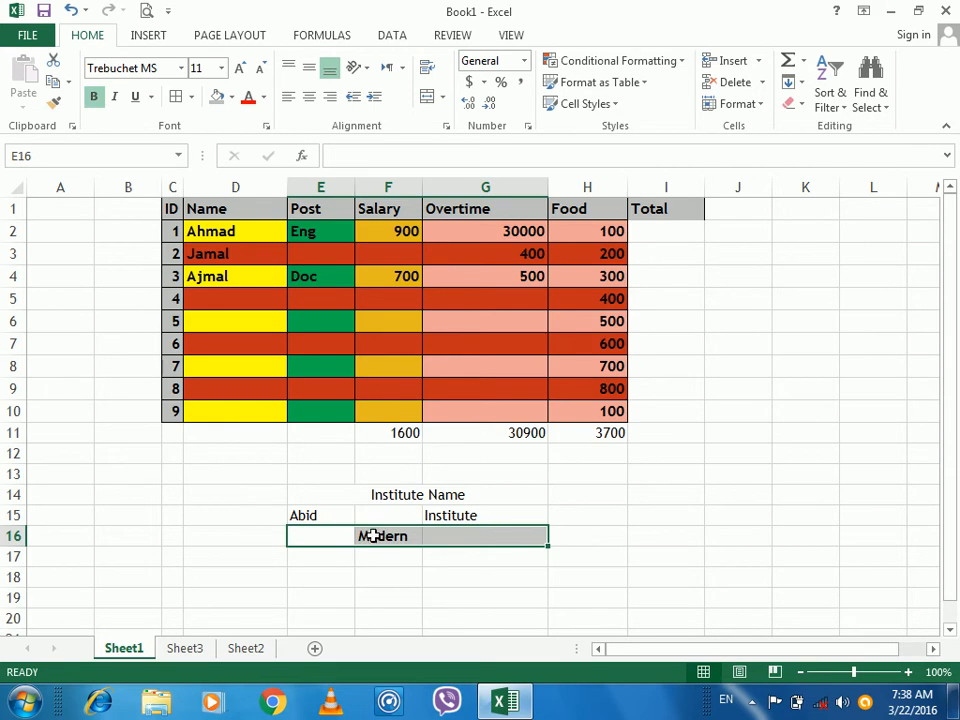
- Copy E16:G16 onto E15:G15 using Paste Special with Skip blanks, and undo the paste
{"action": "key", "text": "ctrl+c"}
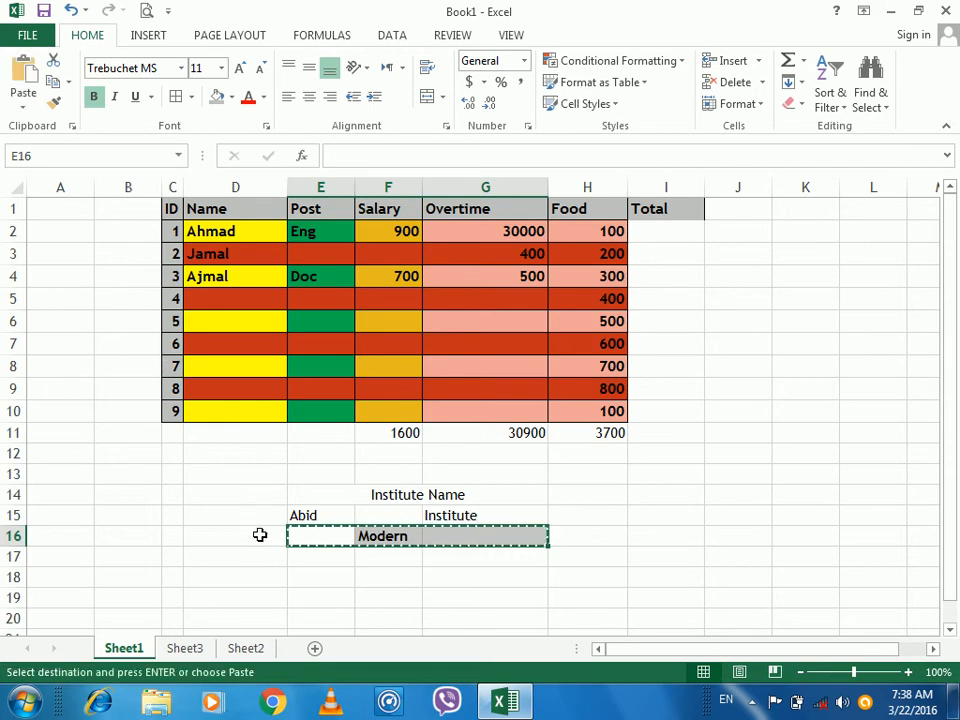
{"action": "left_click_drag", "start_coordinate": [302, 517], "coordinate": [441, 519]}
{"action": "key", "text": "ctrl+alt+v"}
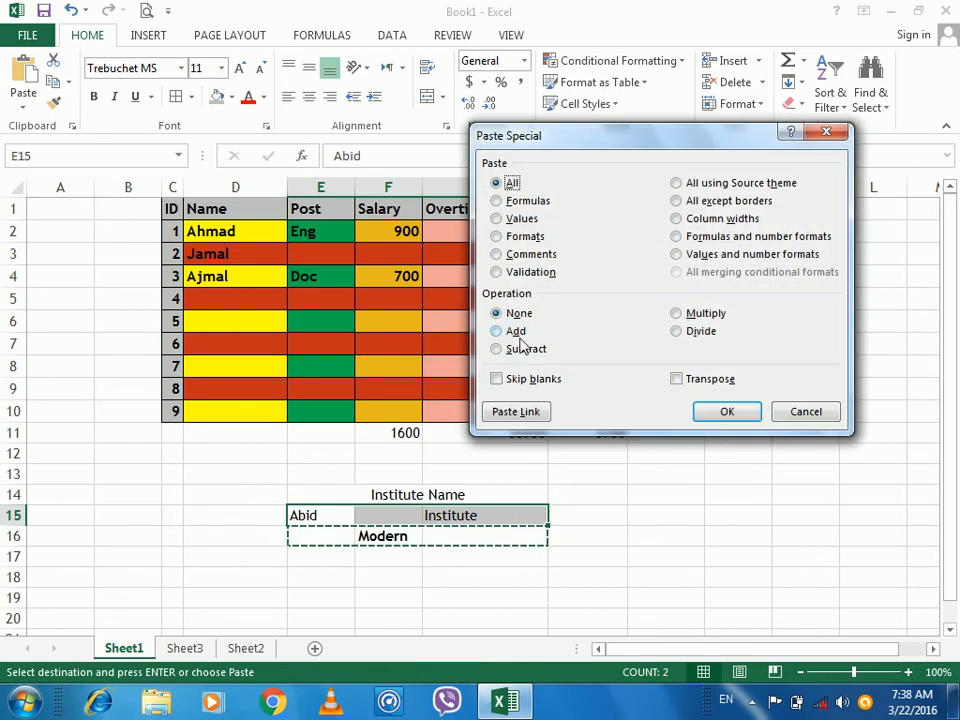
{"action": "left_click", "coordinate": [514, 384]}
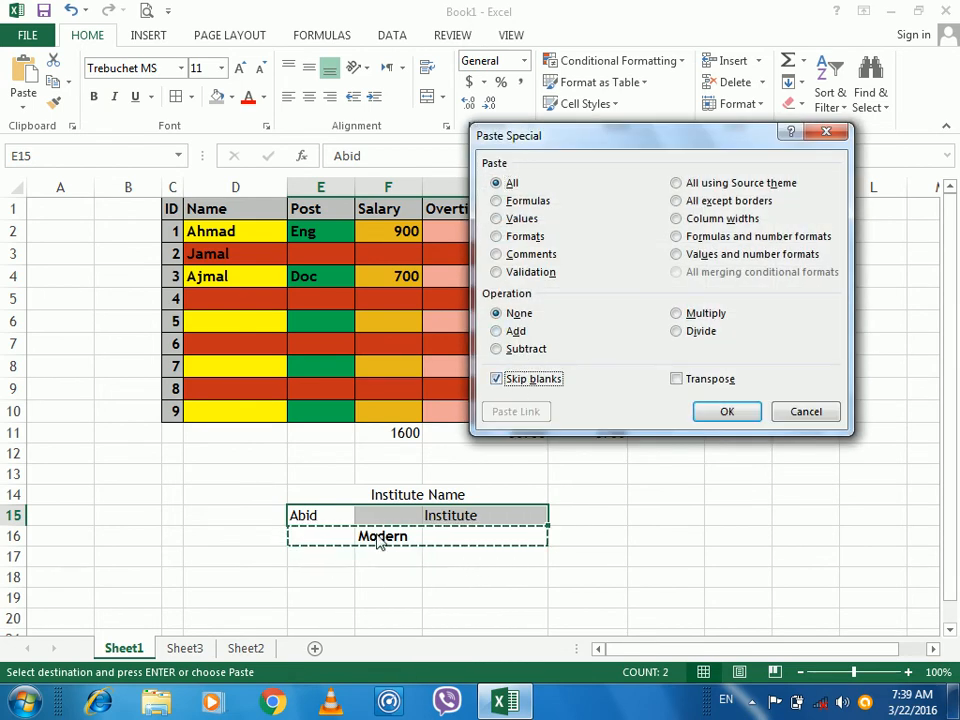
{"action": "left_click", "coordinate": [725, 407]}
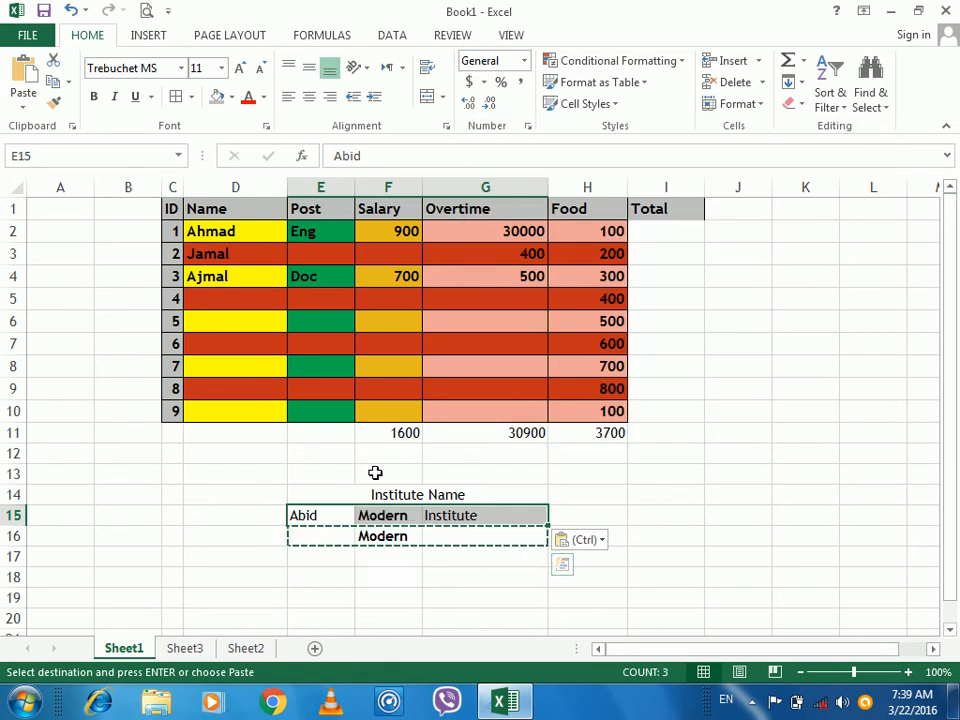
{"action": "key", "text": "ctrl+z"}
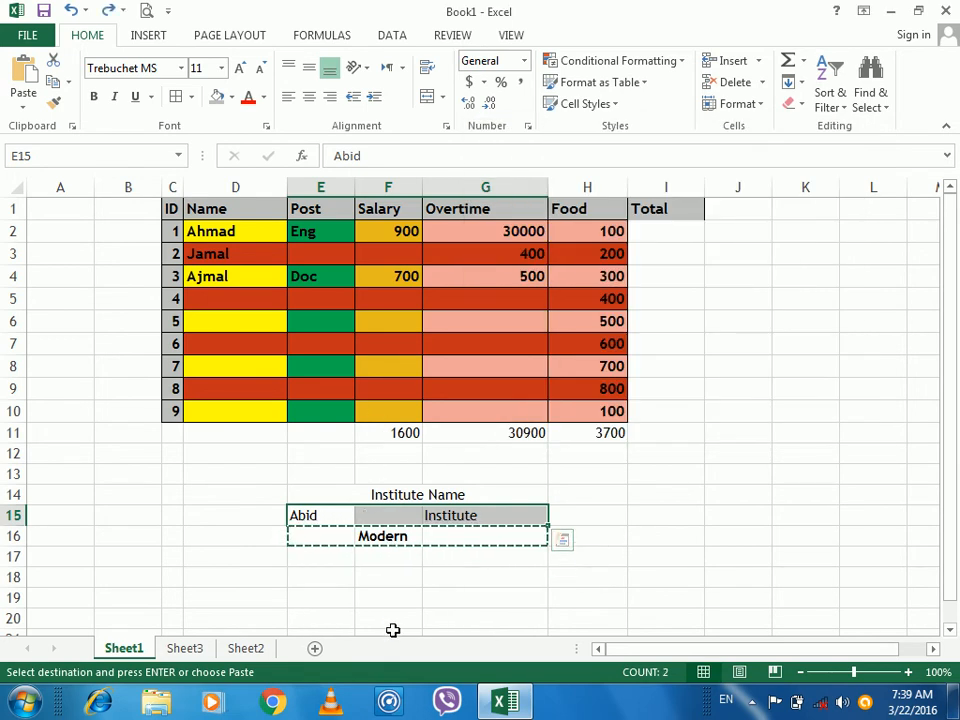
{"action": "left_click_drag", "start_coordinate": [326, 541], "coordinate": [493, 538]}
{"action": "left_click_drag", "start_coordinate": [315, 276], "coordinate": [474, 271]}
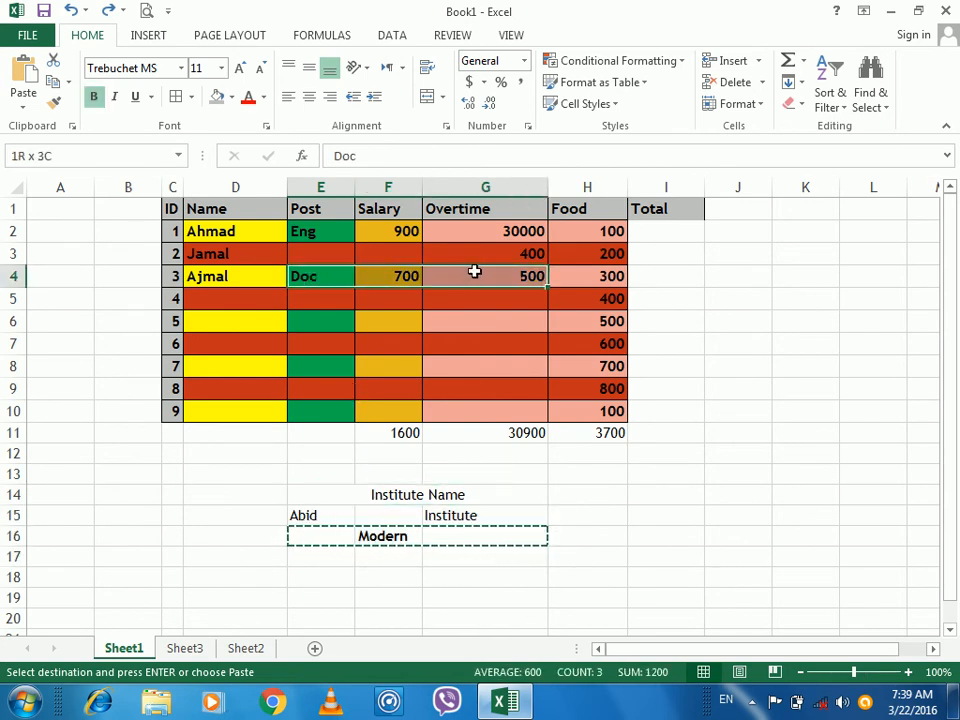
{"action": "left_click_drag", "start_coordinate": [474, 271], "coordinate": [474, 271]}
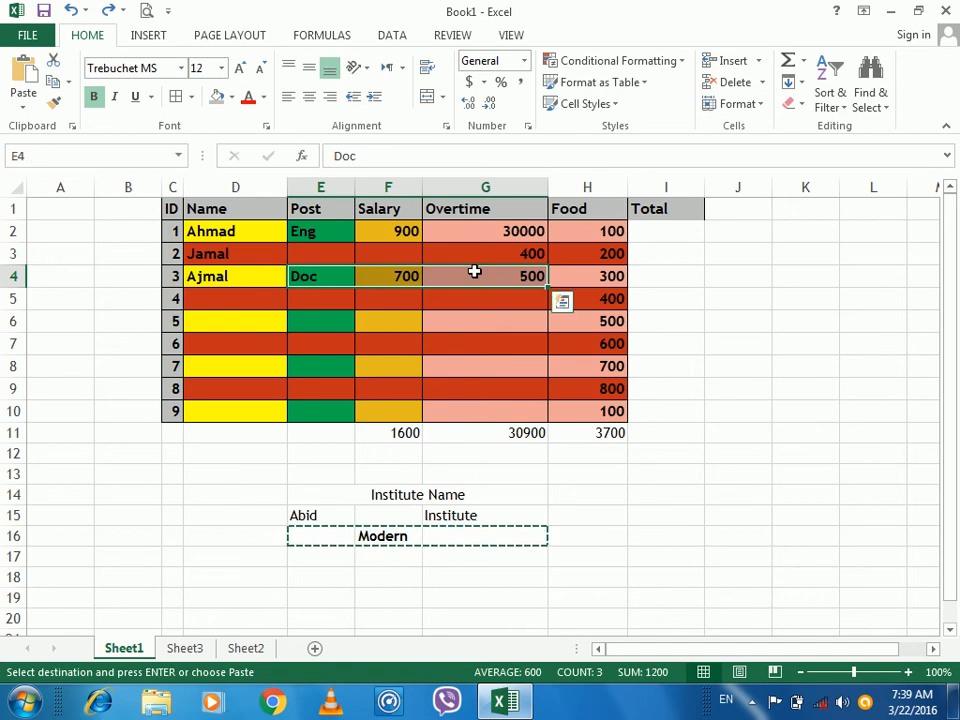
{"action": "key", "text": "ctrl+c"}
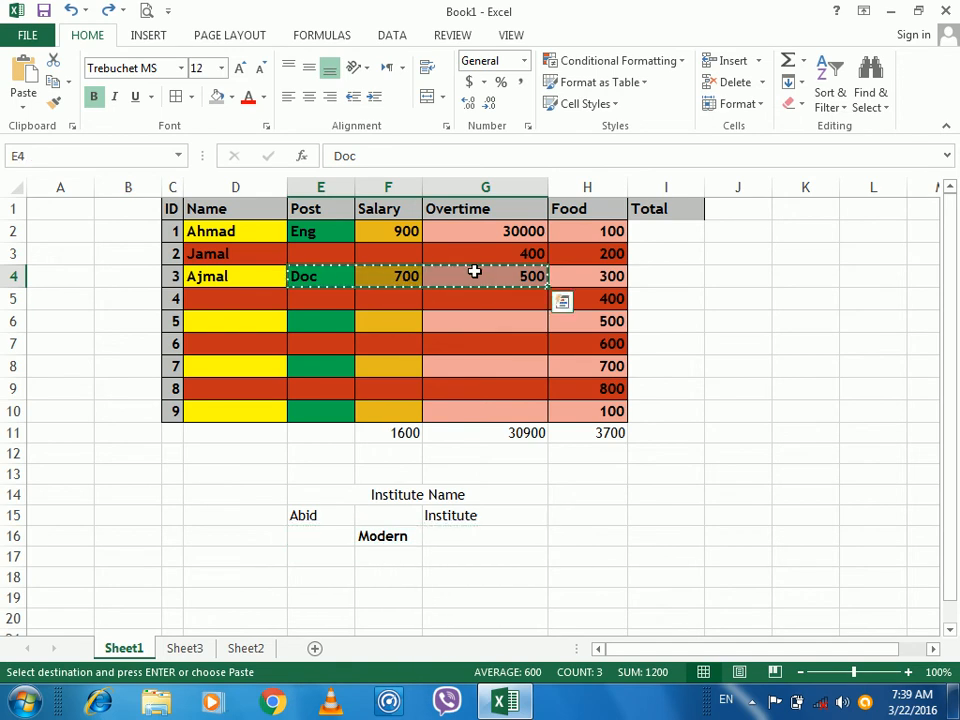
{"action": "left_click", "coordinate": [333, 253]}
{"action": "left_click_drag", "start_coordinate": [333, 253], "coordinate": [454, 240]}
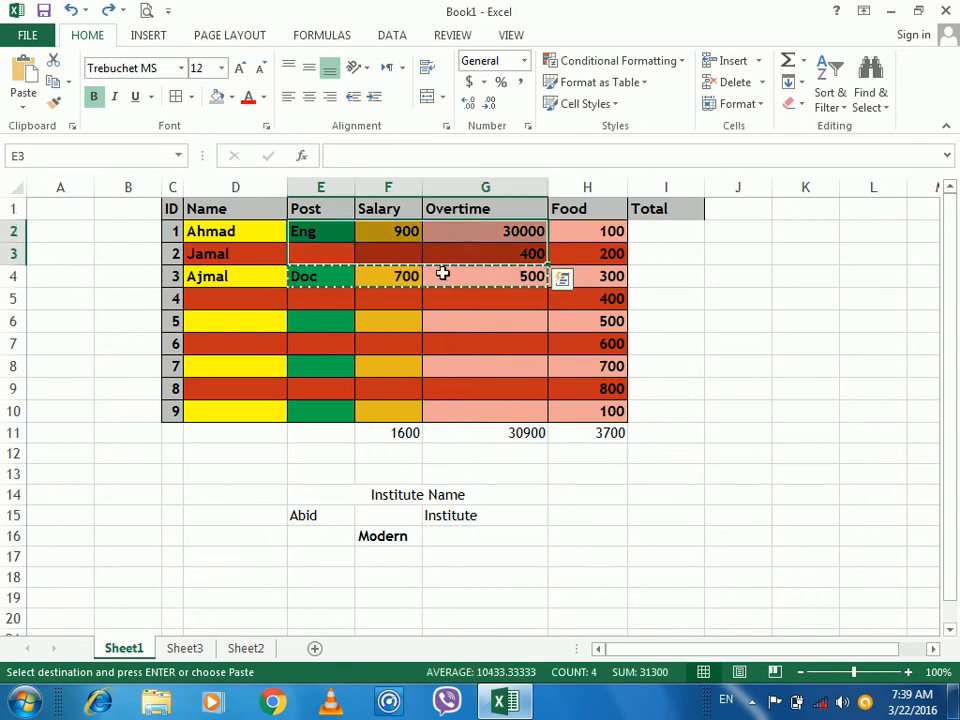
- Clear the Overtime value in cell G4
{"action": "left_click", "coordinate": [442, 273]}
{"action": "key", "text": "BackSpace"}
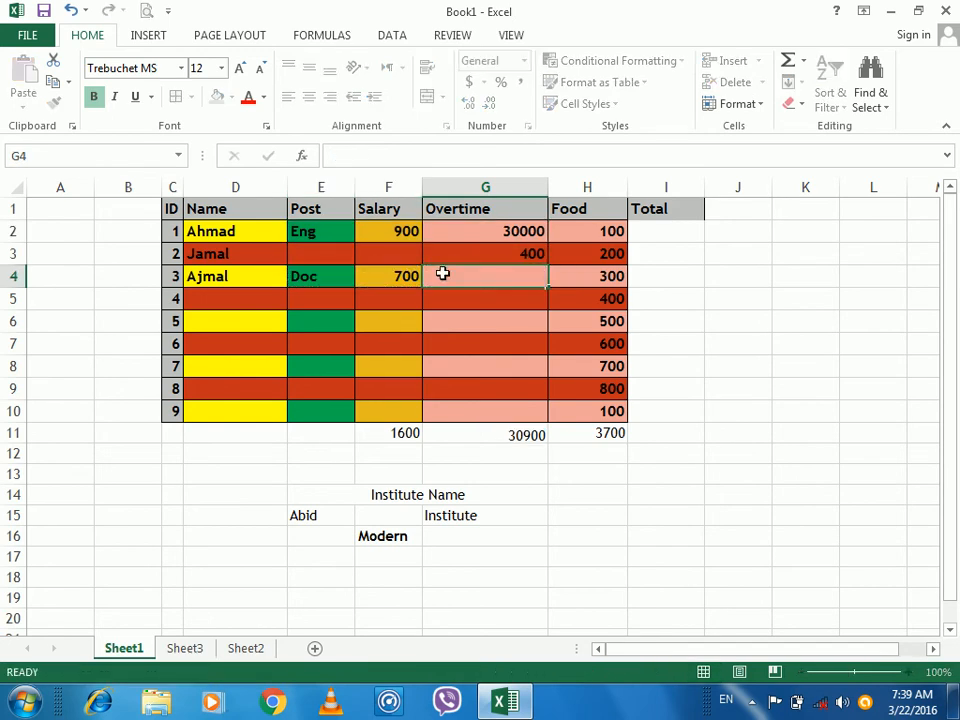
{"action": "key", "text": "Return"}
- Copy D4:G4 onto D3:G3 using Paste Special with Skip blanks, and undo the paste
{"action": "left_click_drag", "start_coordinate": [338, 271], "coordinate": [456, 276]}
{"action": "left_click_drag", "start_coordinate": [256, 280], "coordinate": [540, 276]}
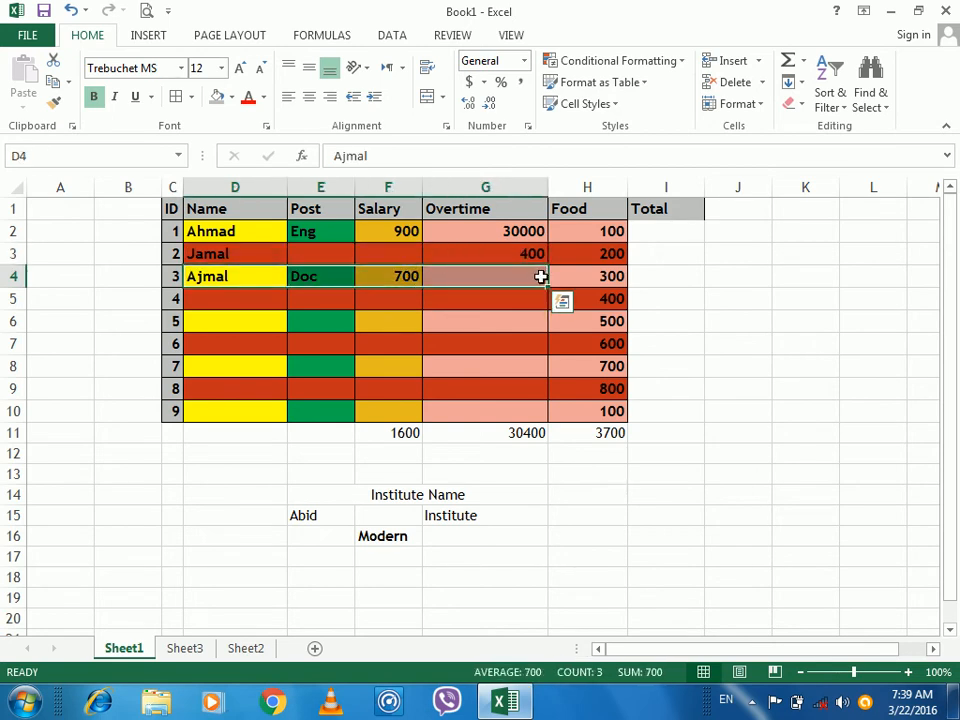
{"action": "key", "text": "ctrl+c"}
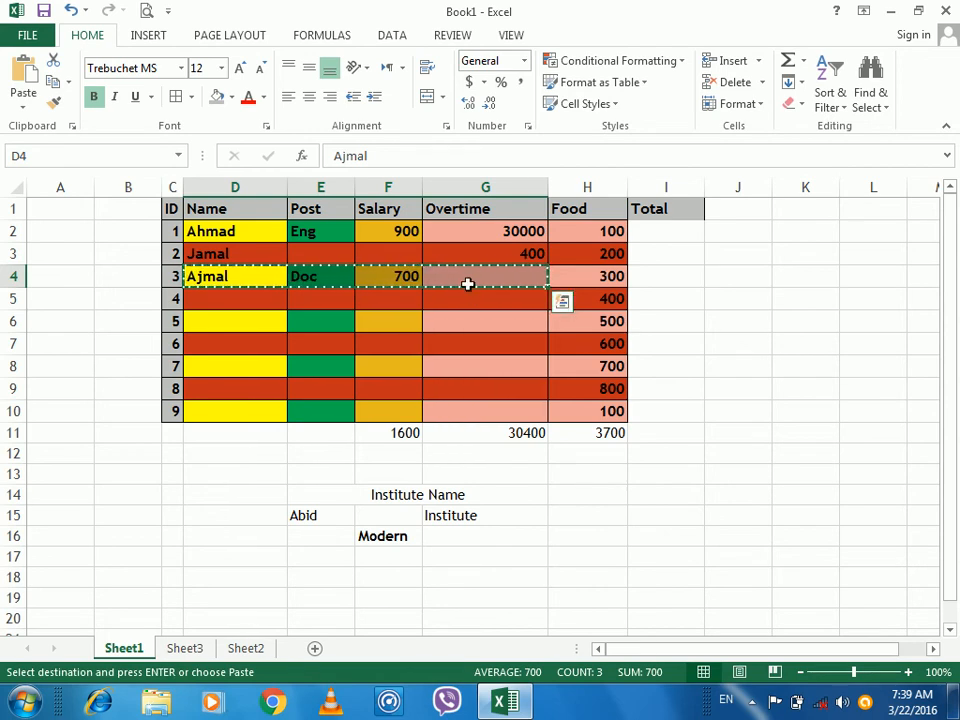
{"action": "left_click_drag", "start_coordinate": [274, 255], "coordinate": [444, 252]}
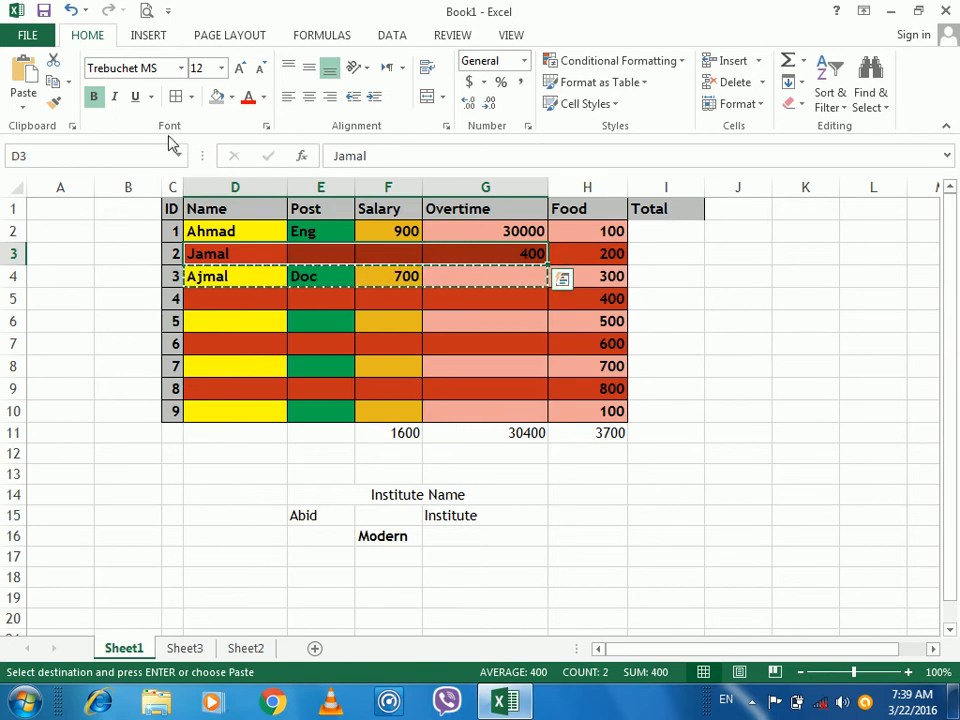
{"action": "key", "text": "ctrl+alt+v"}
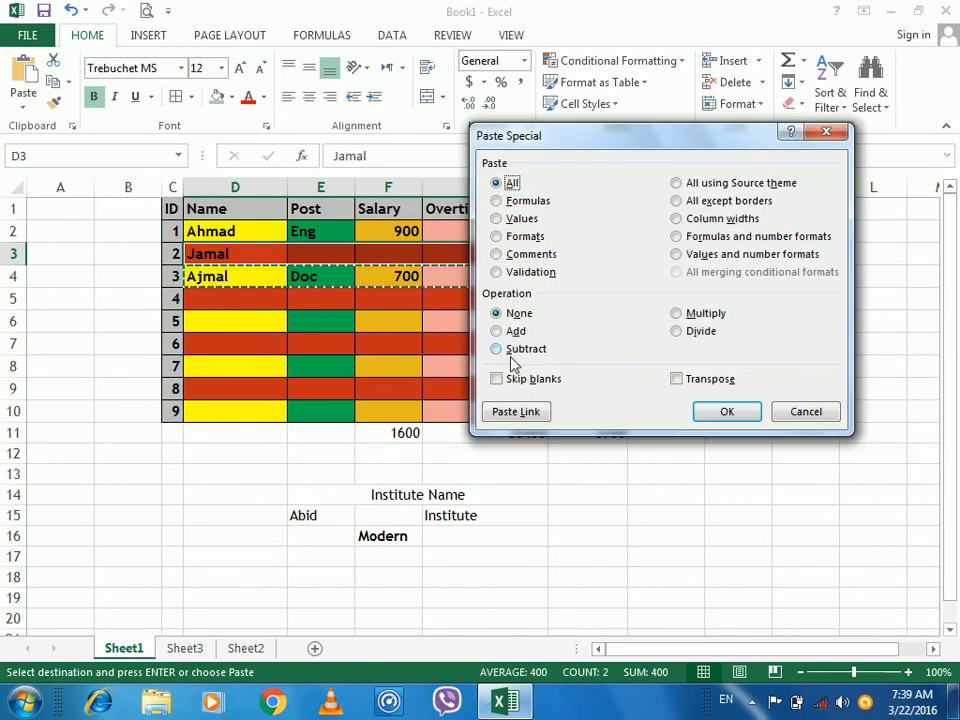
{"action": "left_click", "coordinate": [516, 380]}
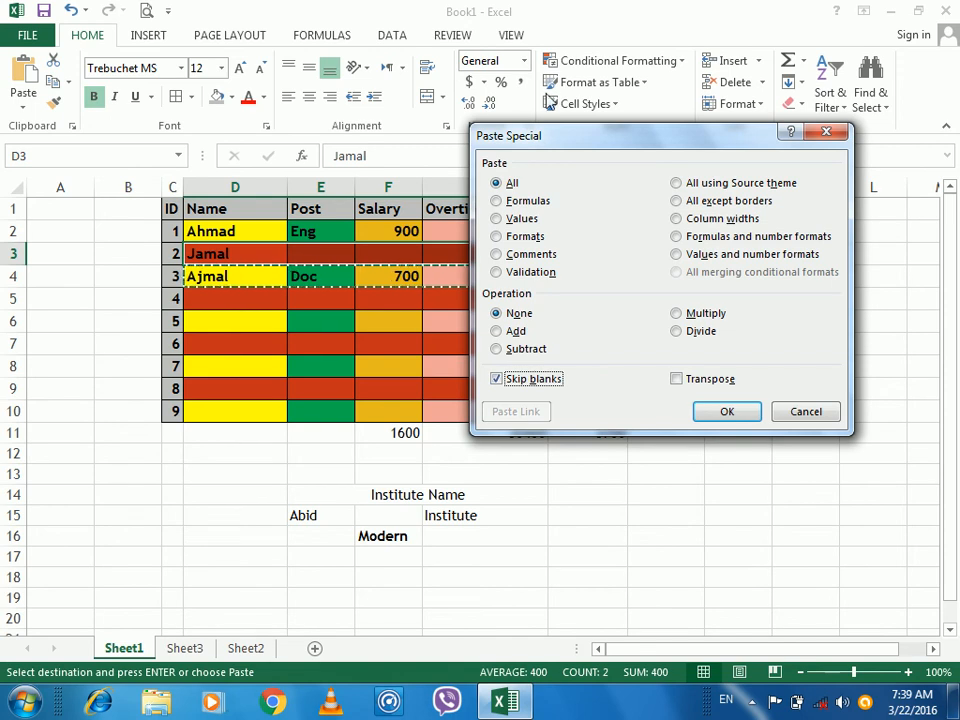
{"action": "left_click_drag", "start_coordinate": [537, 140], "coordinate": [697, 80]}
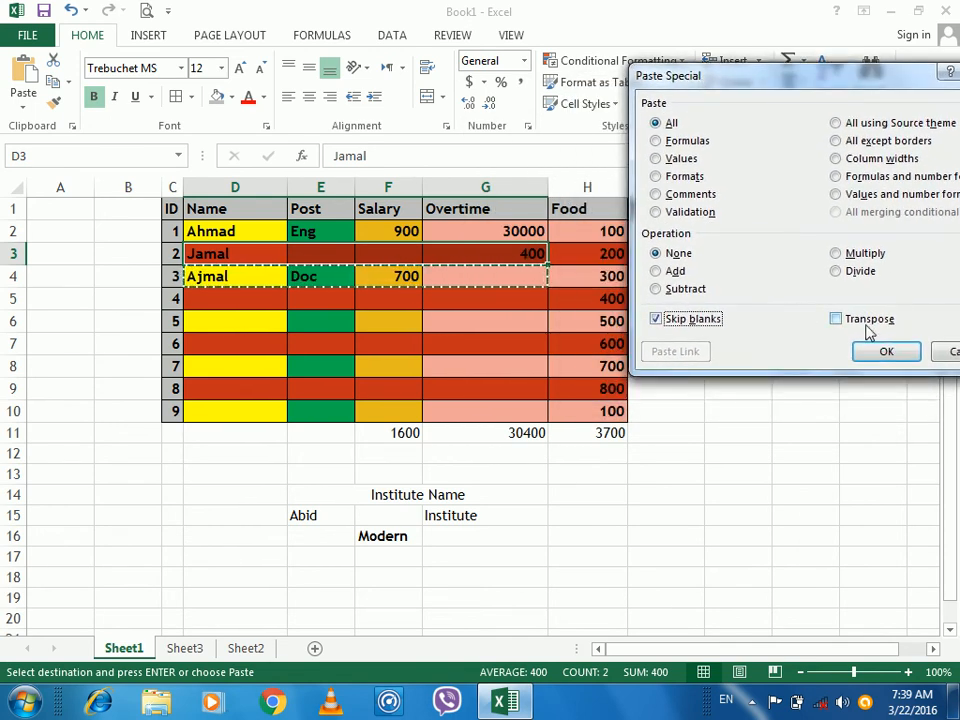
{"action": "left_click", "coordinate": [884, 353]}
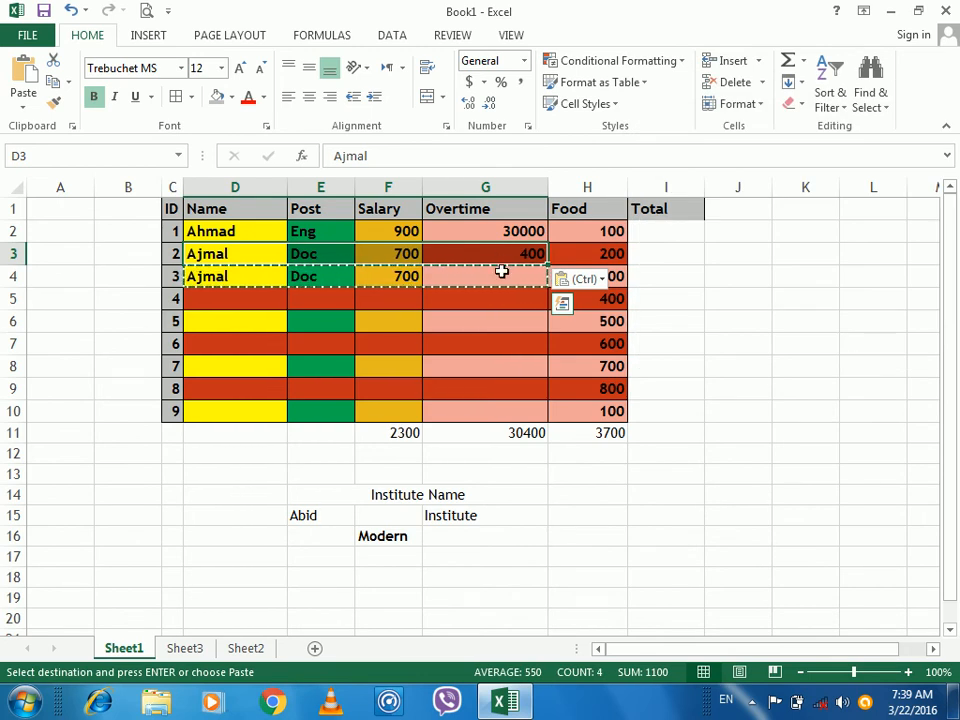
{"action": "key", "text": "ctrl+z"}
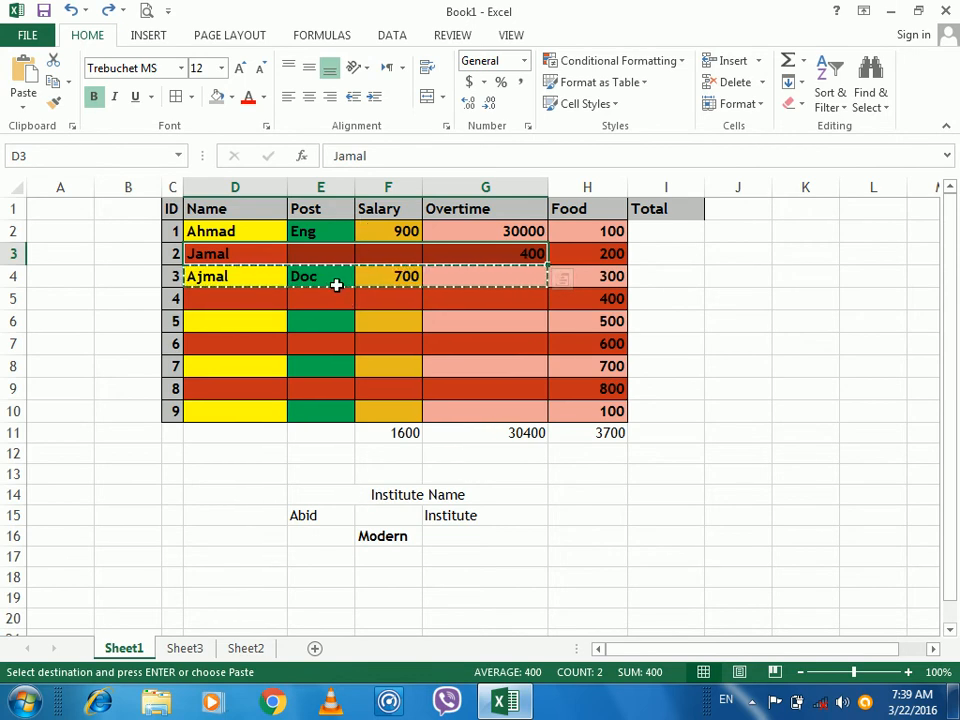
{"action": "key", "text": "ctrl+alt+v"}
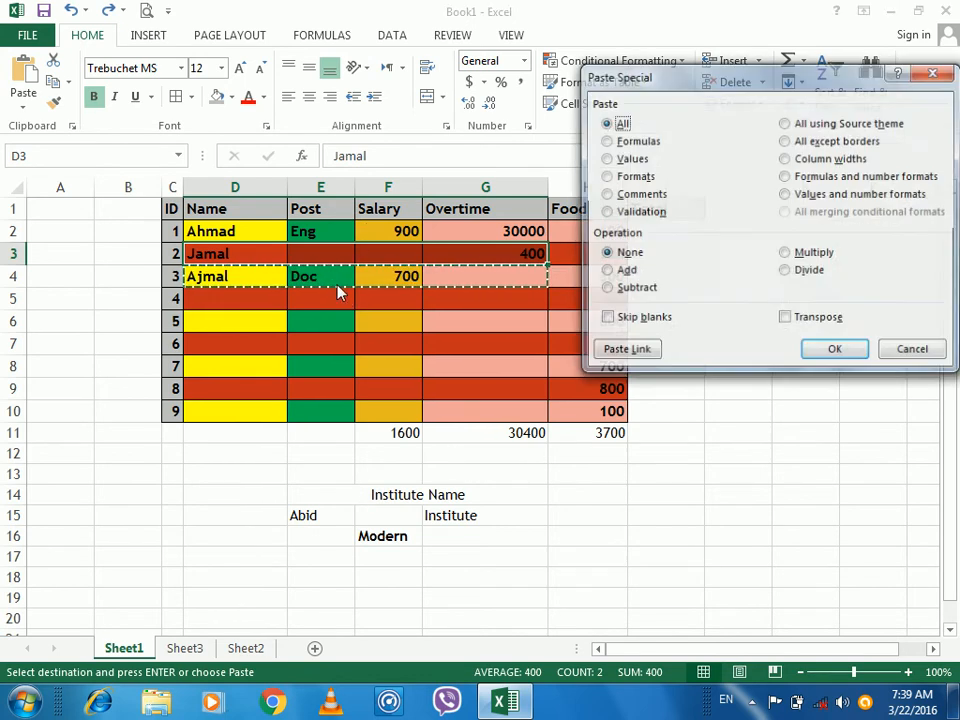
{"action": "left_click", "coordinate": [822, 324]}
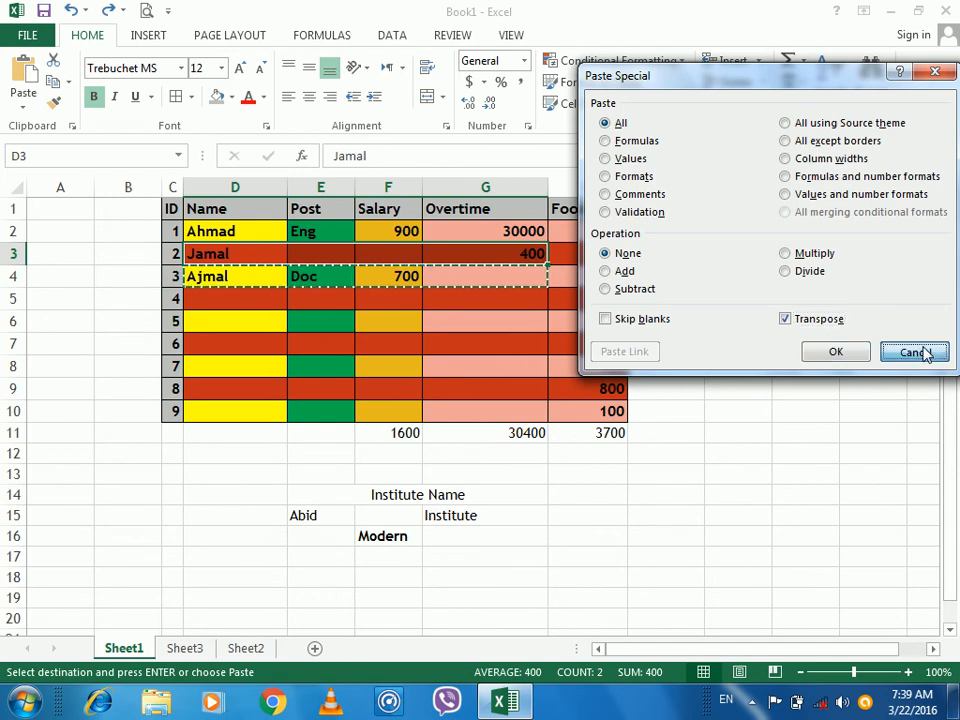
{"action": "left_click", "coordinate": [912, 352]}
{"action": "left_click", "coordinate": [247, 232]}
{"action": "double_click", "coordinate": [247, 232]}
{"action": "left_click", "coordinate": [219, 208]}
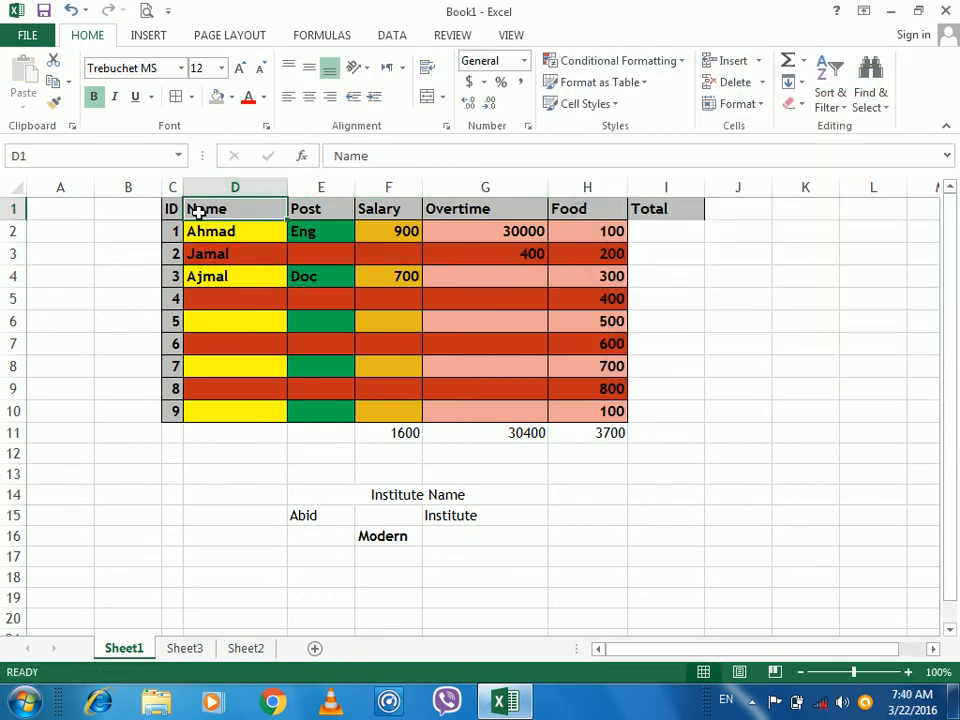
- Paste a transposed copy of the header row C1:I1 starting at K1, and widen column K to fit the labels
{"action": "left_click_drag", "start_coordinate": [174, 208], "coordinate": [641, 204]}
{"action": "key", "text": "ctrl+c"}
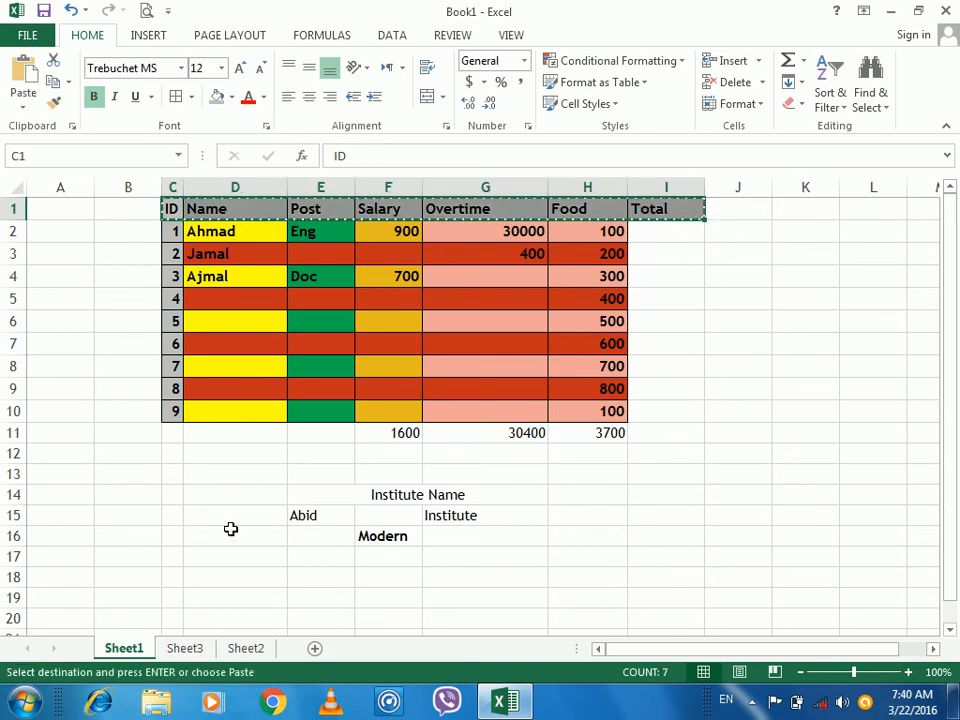
{"action": "left_click", "coordinate": [783, 215]}
{"action": "key", "text": "ctrl+alt+v"}
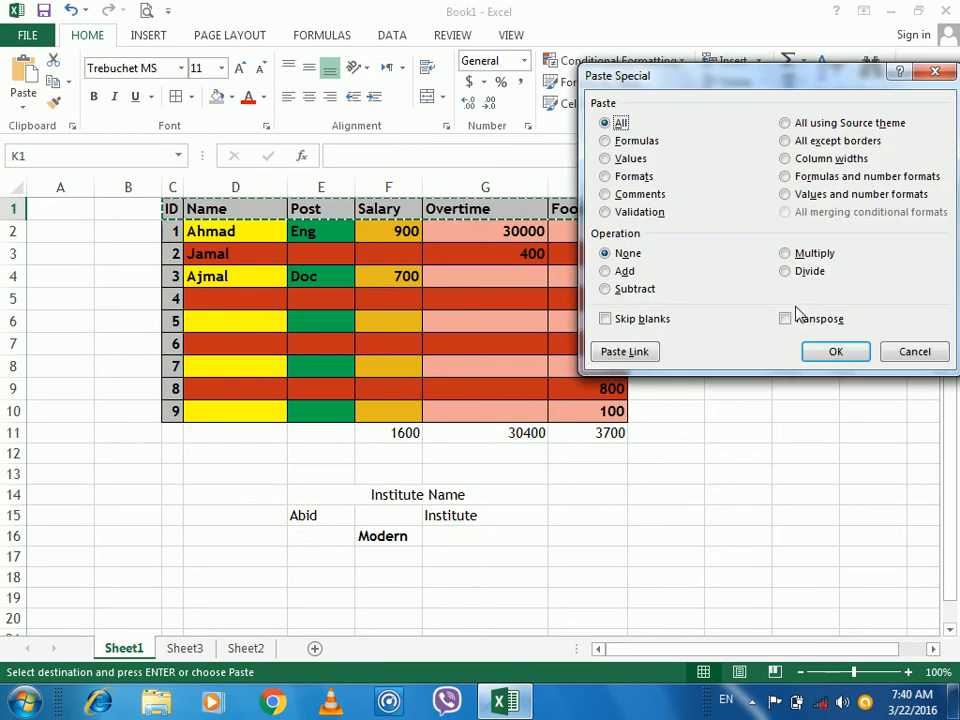
{"action": "left_click", "coordinate": [797, 317]}
{"action": "left_click", "coordinate": [825, 349]}
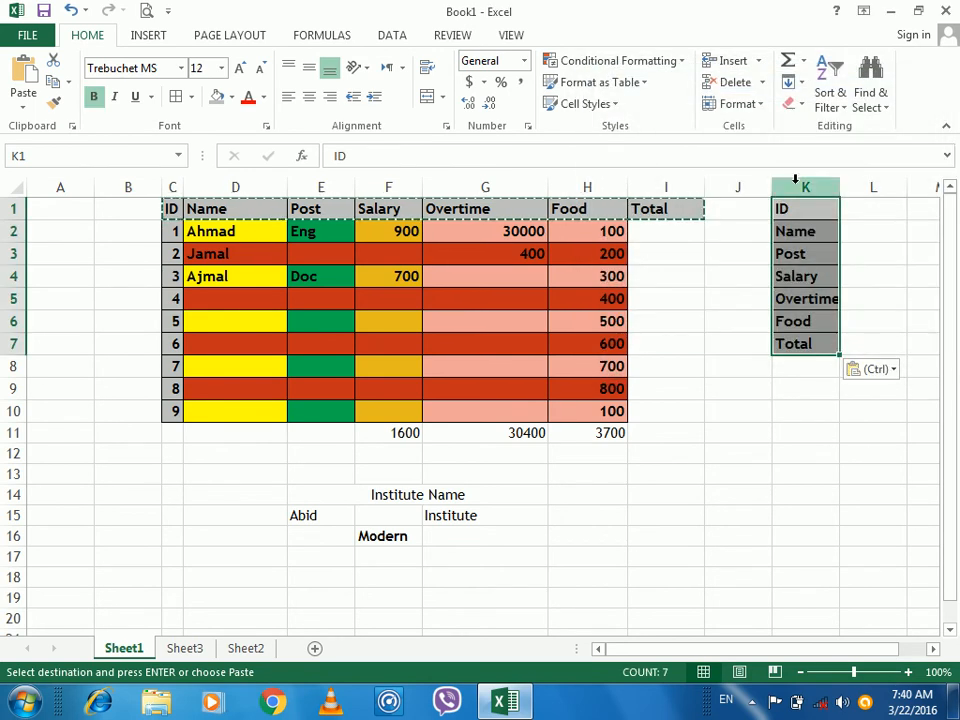
{"action": "left_click", "coordinate": [858, 208]}
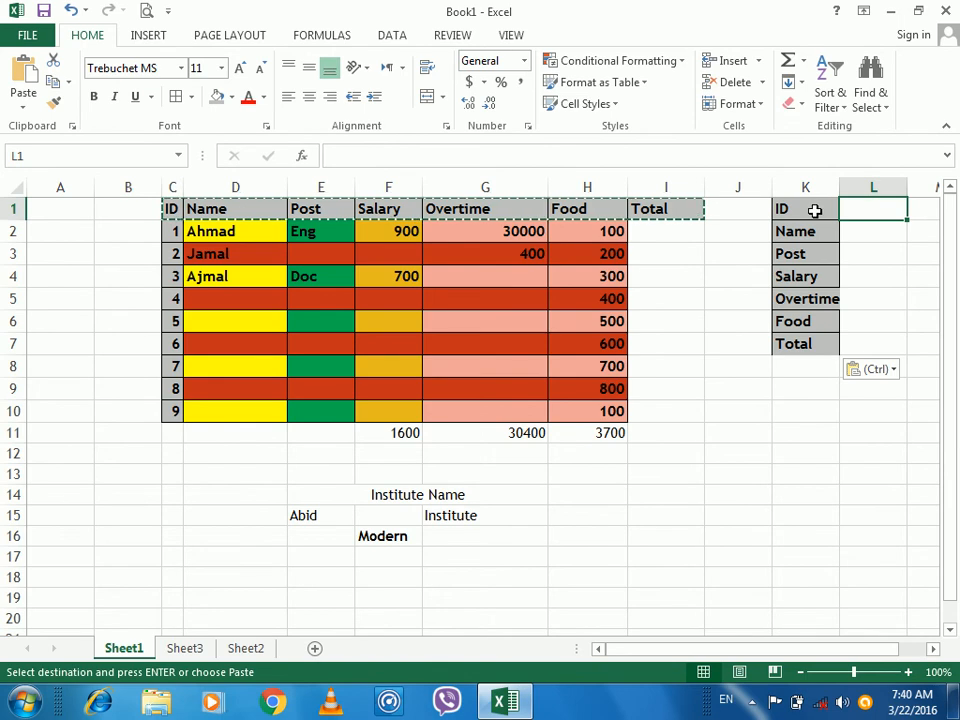
{"action": "left_click_drag", "start_coordinate": [840, 187], "coordinate": [856, 187]}
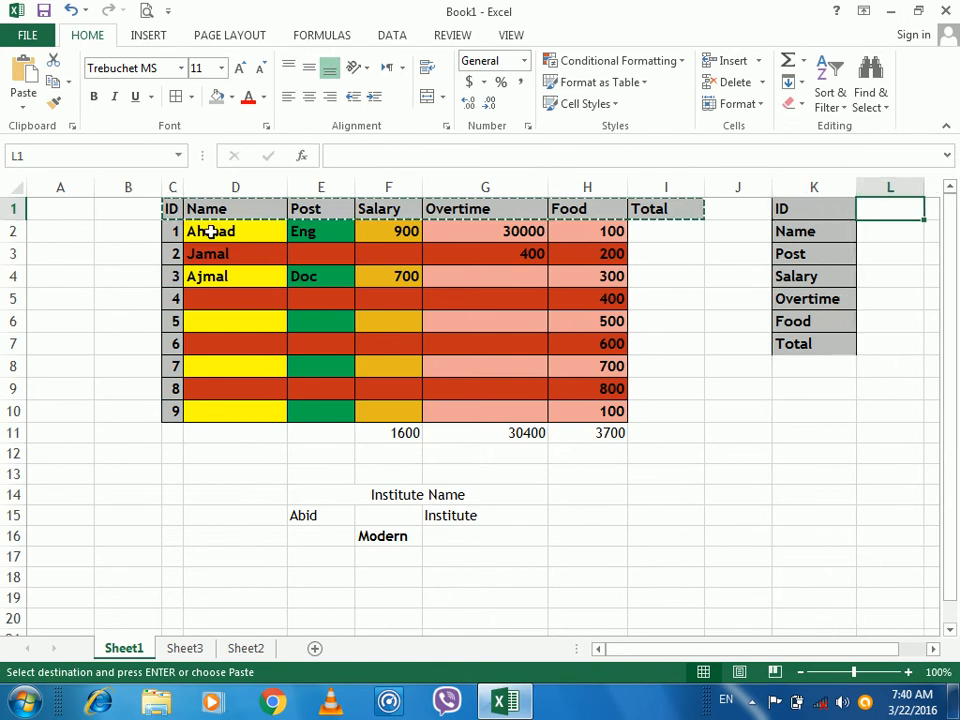
- Paste a transposed copy of the salary table C1:H10 starting at cell D18, and select D18 in the result
{"action": "left_click_drag", "start_coordinate": [172, 208], "coordinate": [617, 411]}
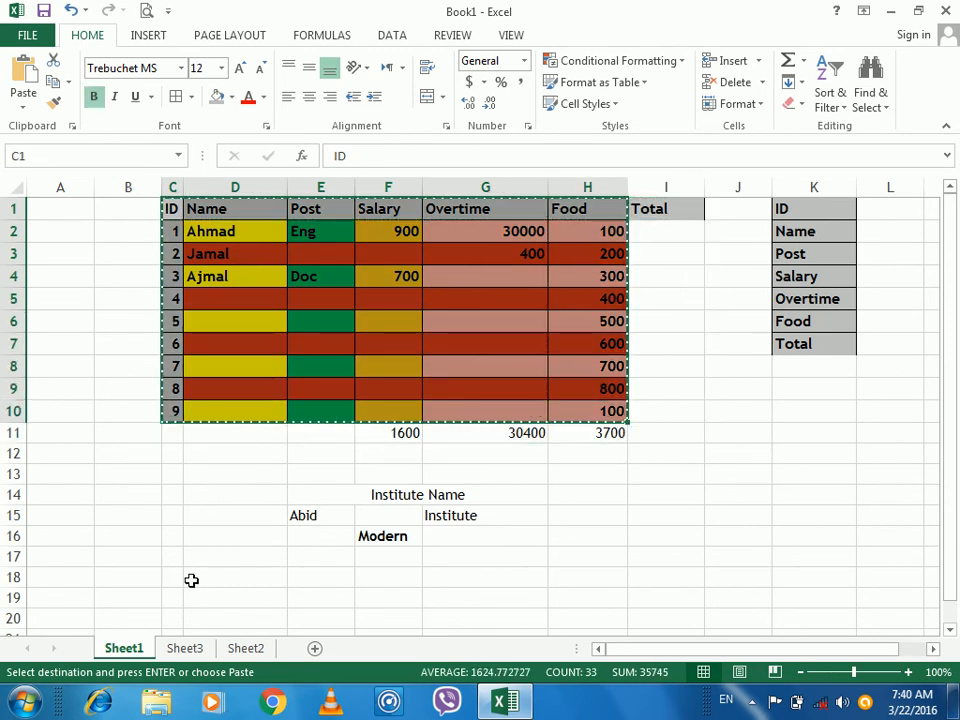
{"action": "left_click", "coordinate": [207, 584]}
{"action": "key", "text": "ctrl+alt+v"}
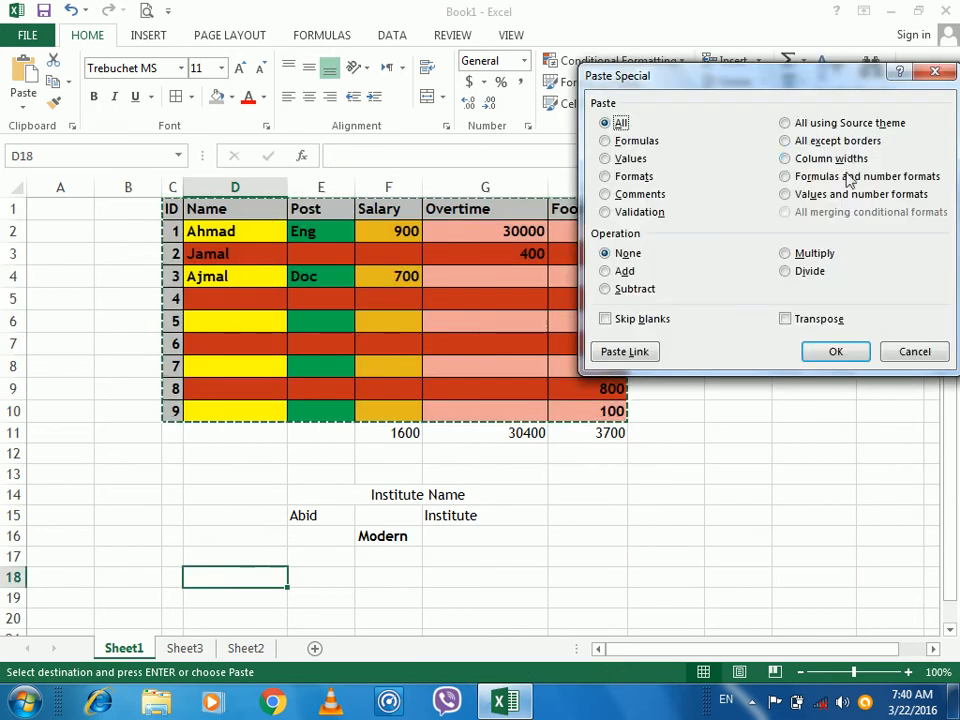
{"action": "left_click", "coordinate": [786, 318]}
{"action": "left_click", "coordinate": [832, 350]}
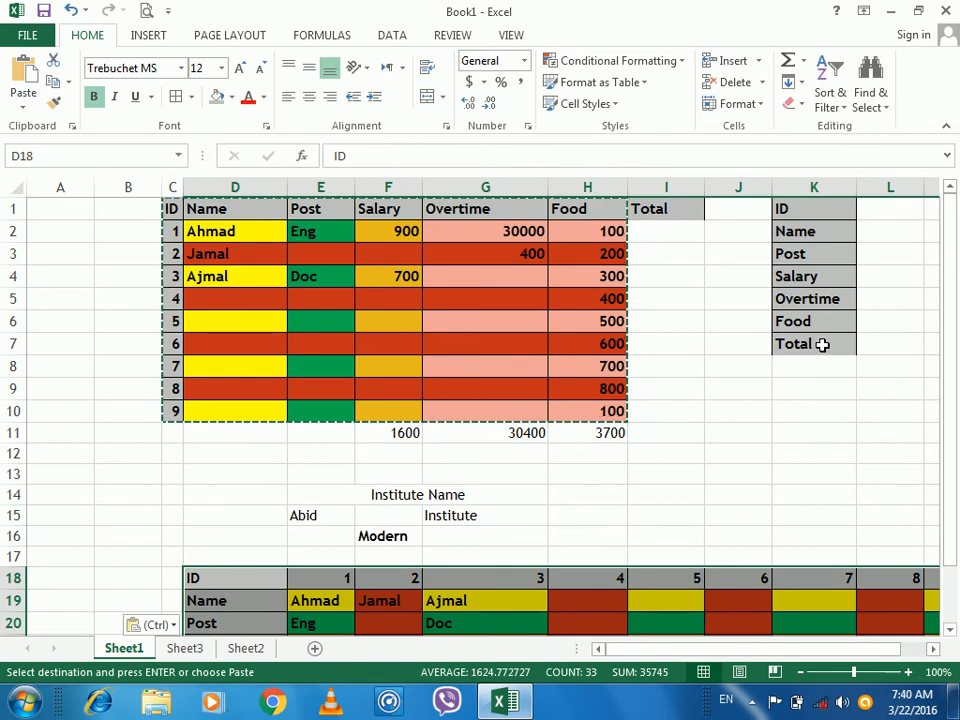
{"action": "left_click_drag", "start_coordinate": [950, 400], "coordinate": [953, 466]}
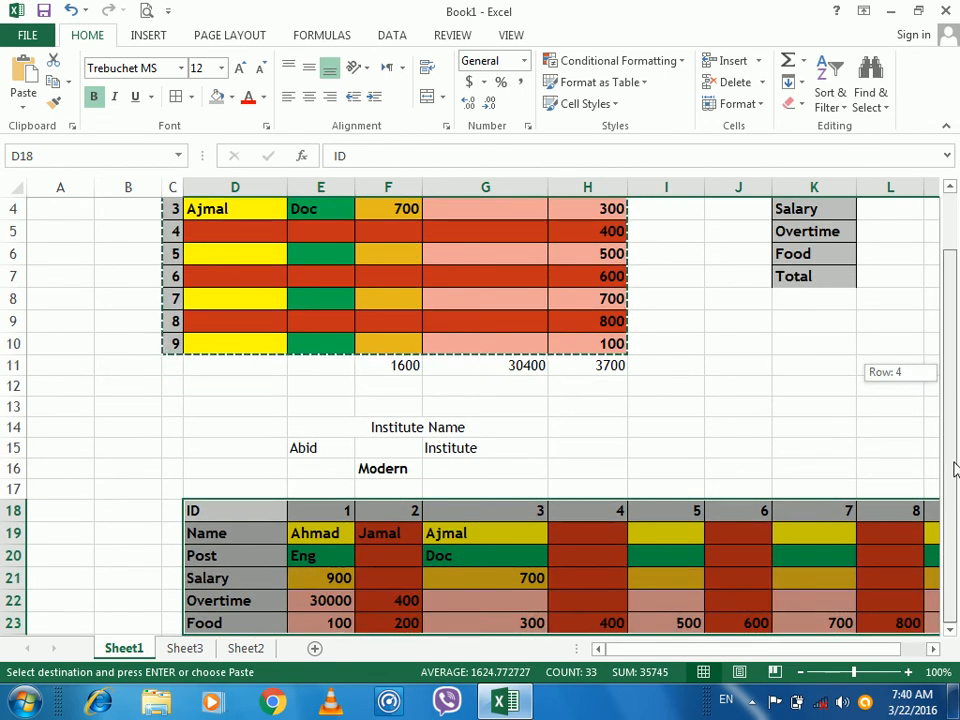
{"action": "left_click", "coordinate": [950, 633]}
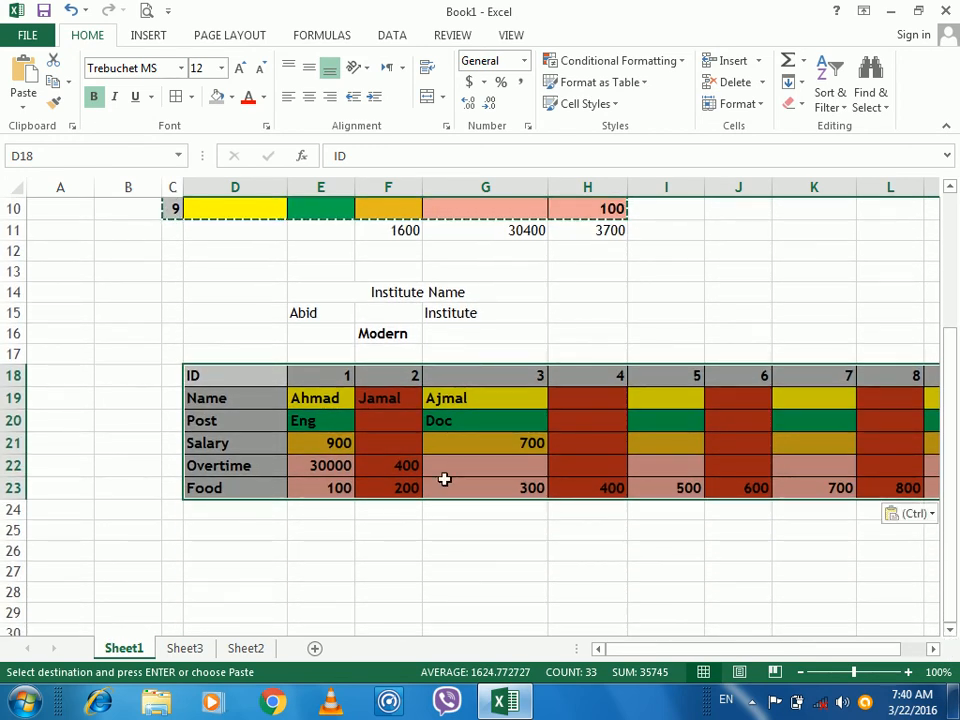
{"action": "left_click", "coordinate": [252, 375]}
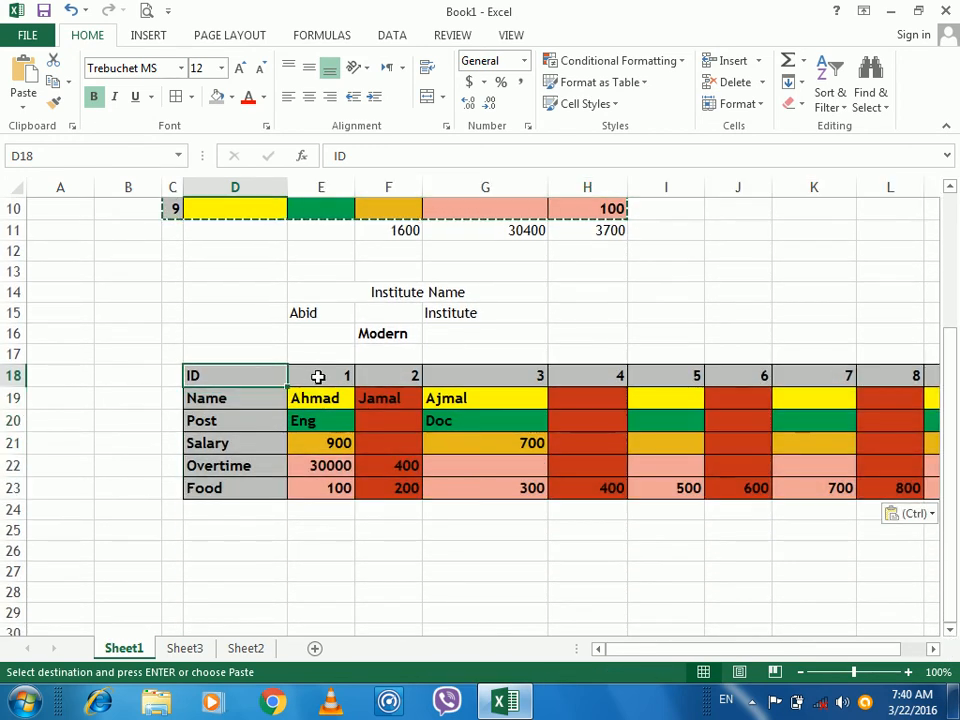
{"action": "left_click", "coordinate": [318, 376]}
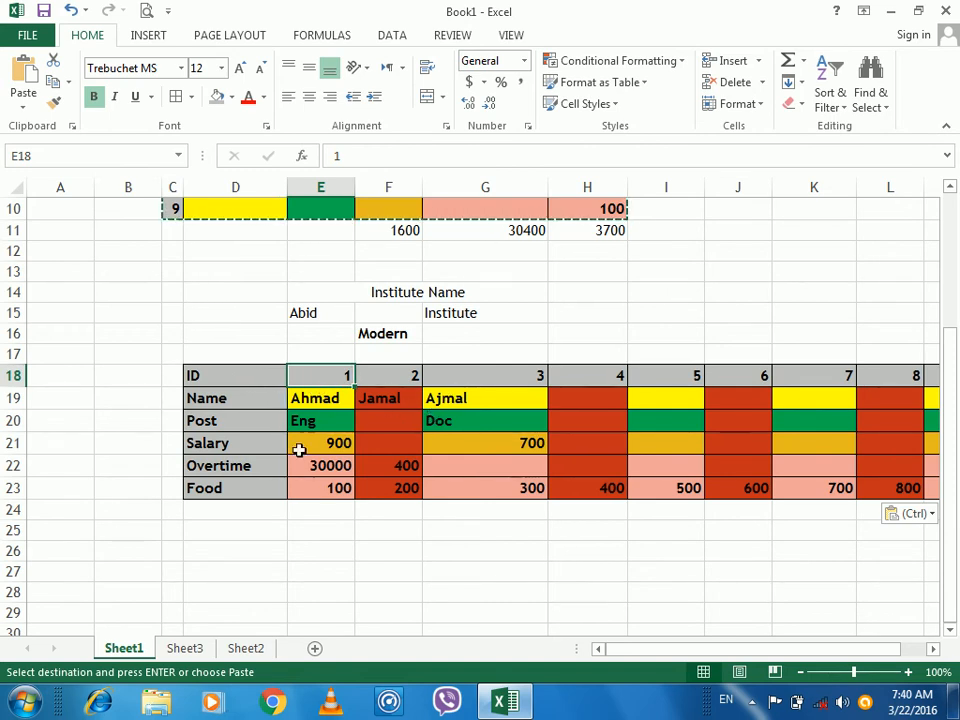
{"action": "left_click_drag", "start_coordinate": [955, 405], "coordinate": [952, 232]}
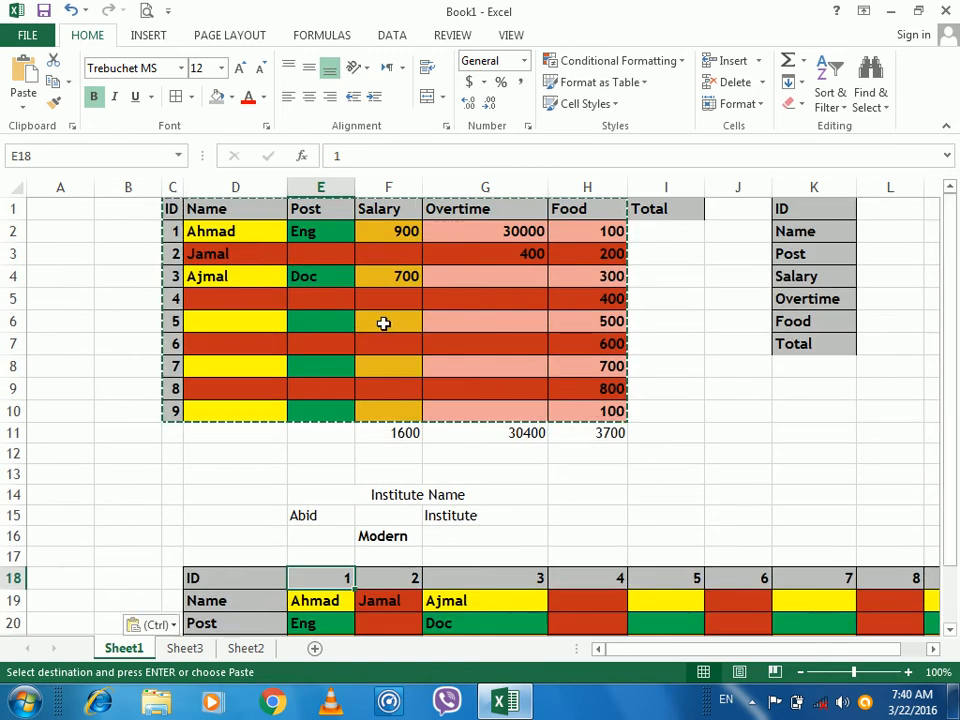
{"action": "key", "text": "ctrl+alt+v"}
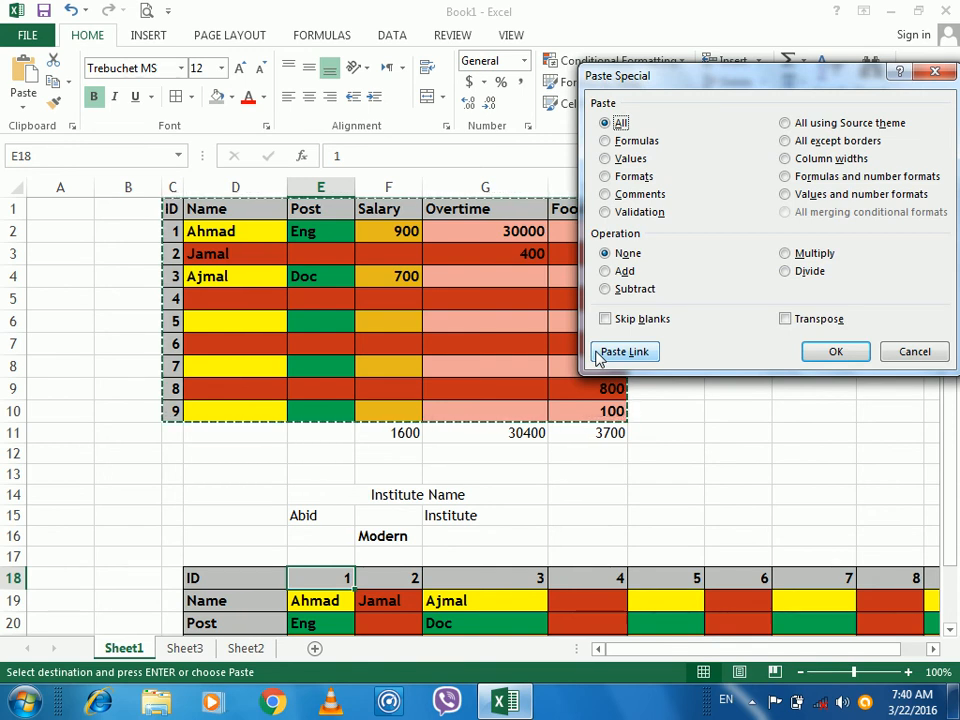
{"action": "left_click", "coordinate": [910, 366]}
- Undo the recent edits back through the transposed pastes, the cleared Overtime value in G4 and the Institute Name example in rows 14 to 16
{"action": "key", "text": "ctrl+z"}
{"action": "key", "text": "ctrl+z"}
{"action": "key", "text": "ctrl+z"}
{"action": "key", "text": "ctrl+z"}
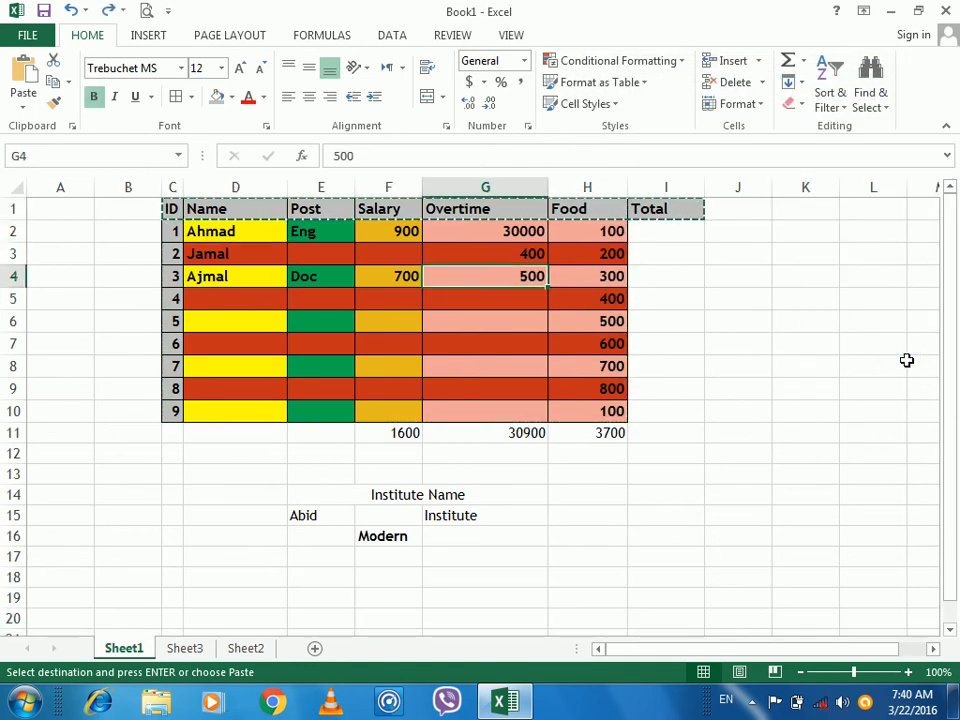
{"action": "key", "text": "ctrl+z"}
{"action": "key", "text": "ctrl+z"}
{"action": "key", "text": "ctrl+z"}
{"action": "key", "text": "ctrl+z"}
{"action": "key", "text": "ctrl+z"}
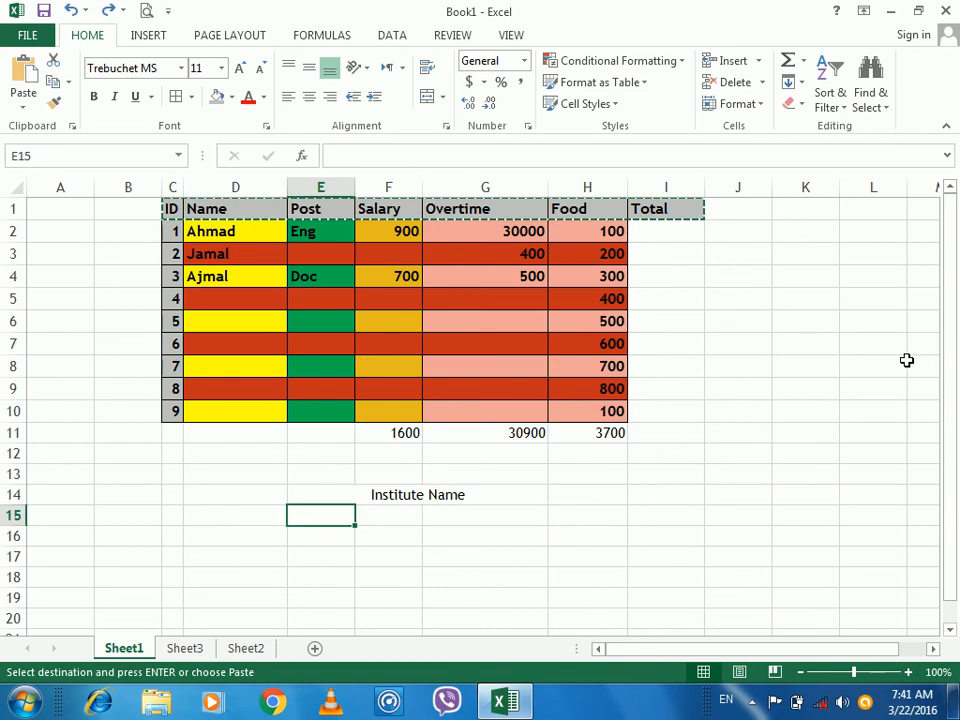
{"action": "key", "text": "ctrl+z"}
{"action": "key", "text": "ctrl+z"}
{"action": "key", "text": "ctrl+z"}
{"action": "key", "text": "ctrl+z"}
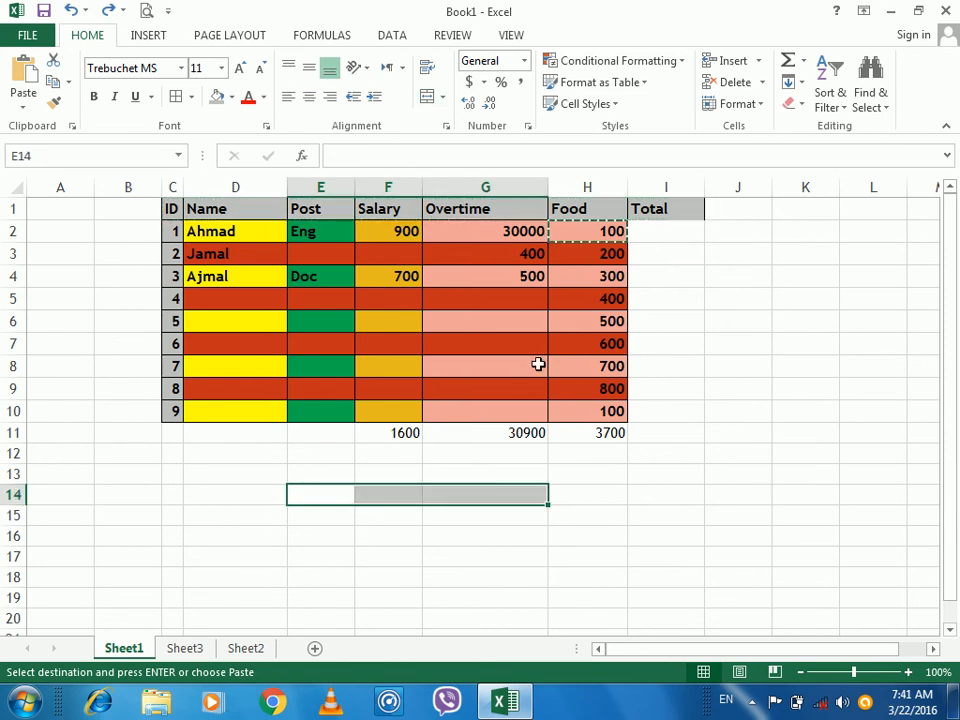
- Total F2:H2 in cell I2 with the formula =SUM(F2:H2), and select the result
{"action": "left_click", "coordinate": [613, 229]}
{"action": "double_click", "coordinate": [650, 233]}
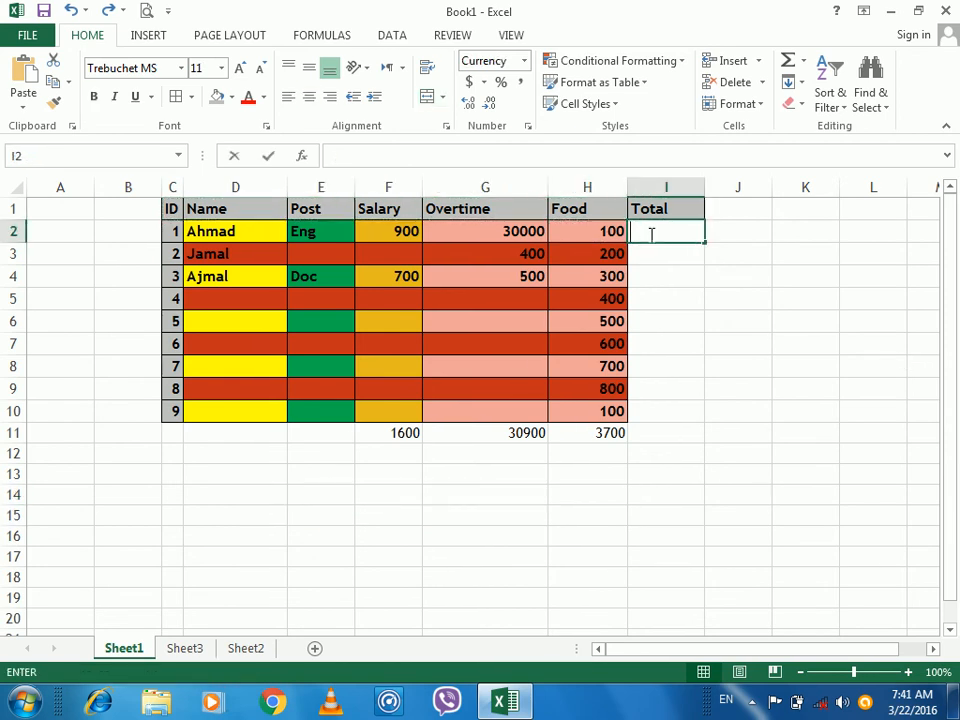
{"action": "key", "text": "Escape"}
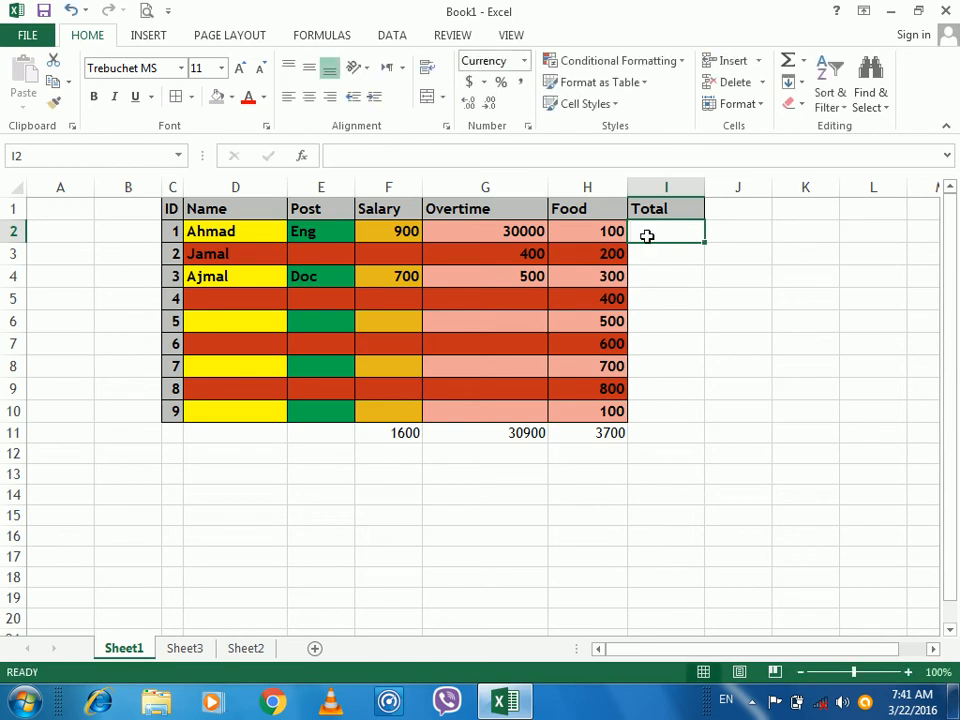
{"action": "key", "text": "alt+equal"}
{"action": "key", "text": "Return"}
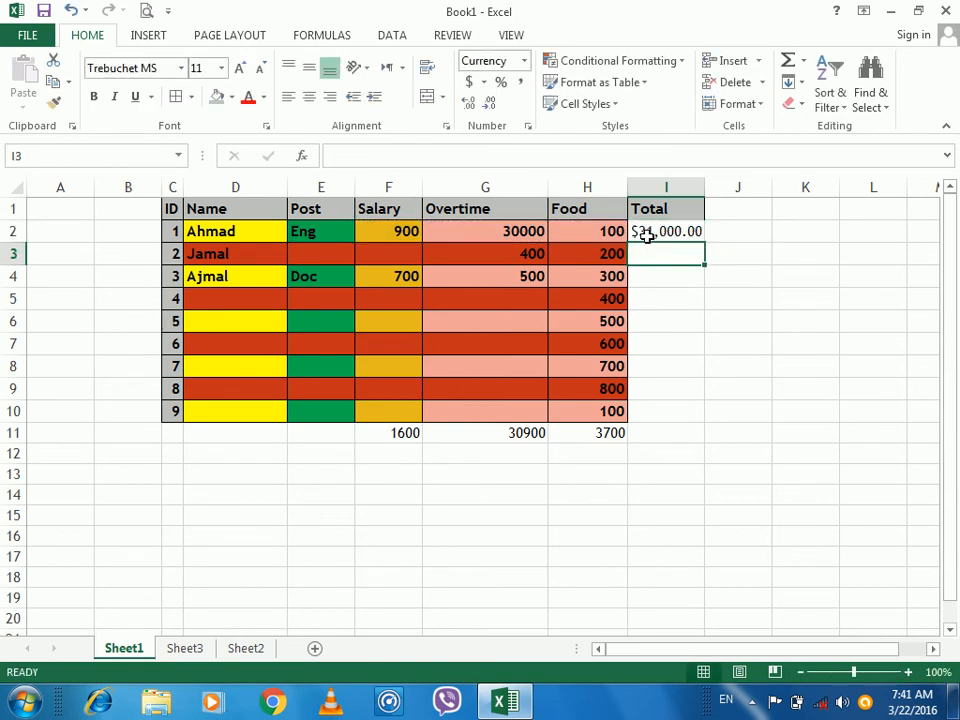
{"action": "left_click", "coordinate": [648, 232]}
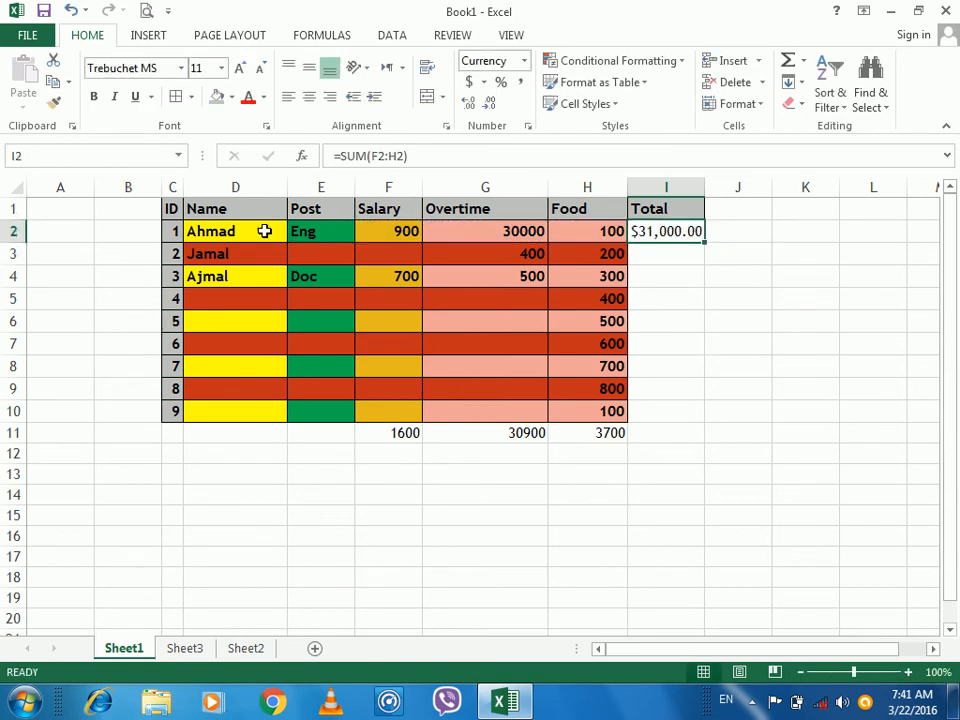
- Copy the name in D2 and paste it as a link into K2 using Paste Special
{"action": "left_click", "coordinate": [223, 231]}
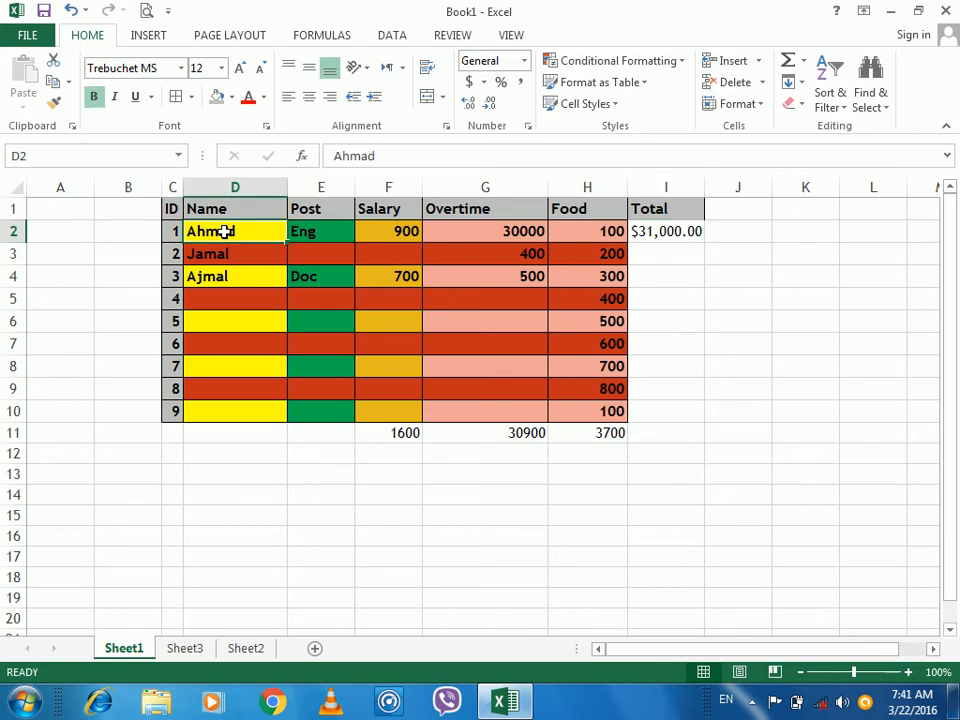
{"action": "left_click", "coordinate": [53, 81]}
{"action": "left_click", "coordinate": [795, 224]}
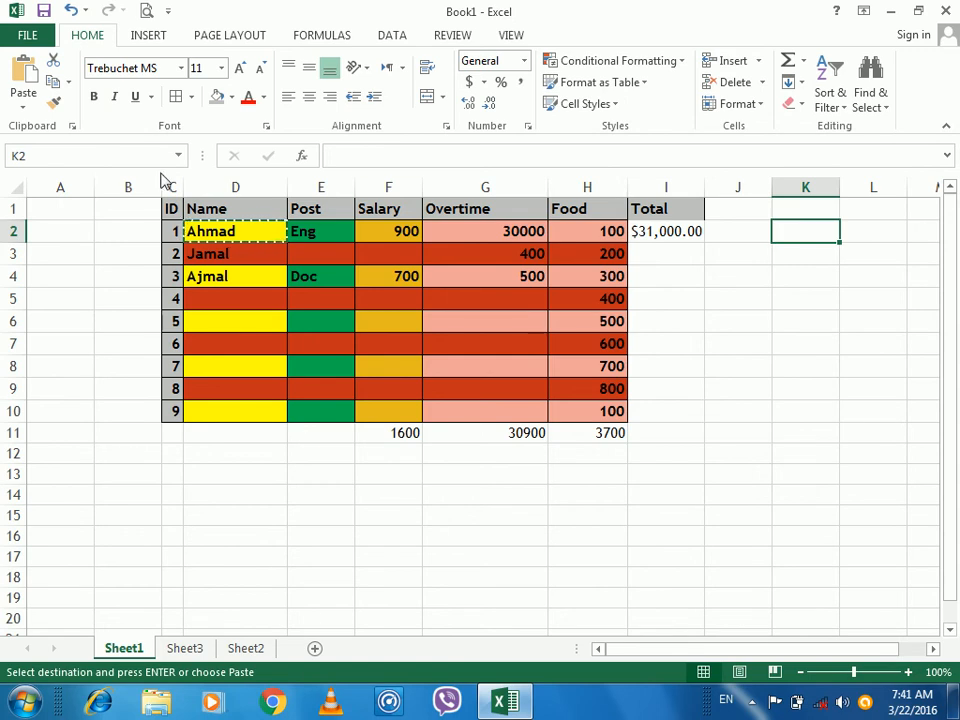
{"action": "key", "text": "ctrl+alt+v"}
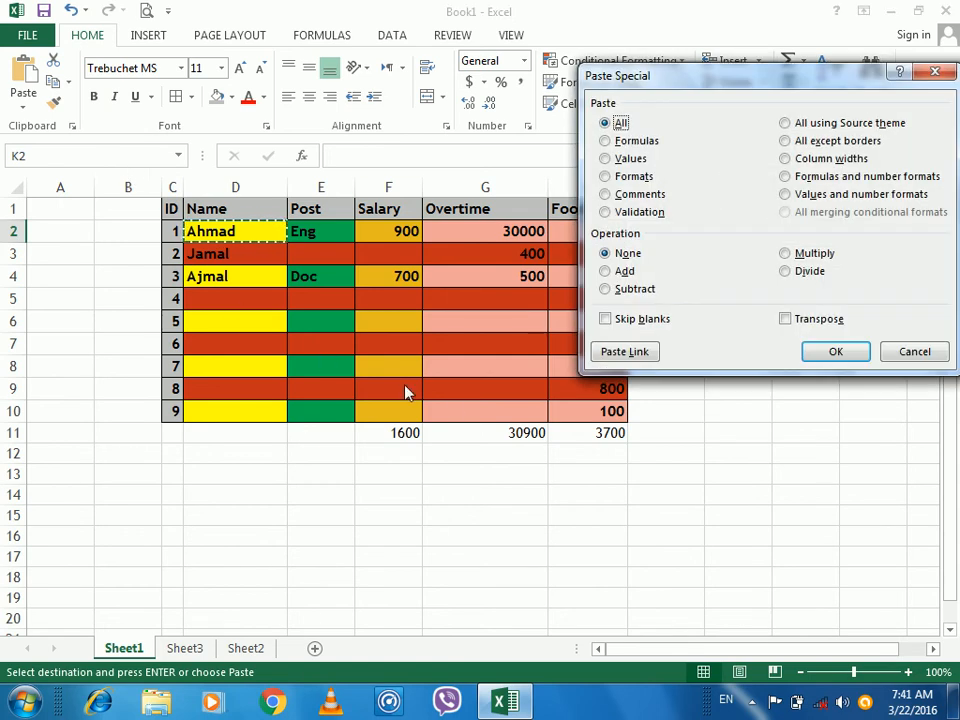
{"action": "left_click", "coordinate": [648, 350]}
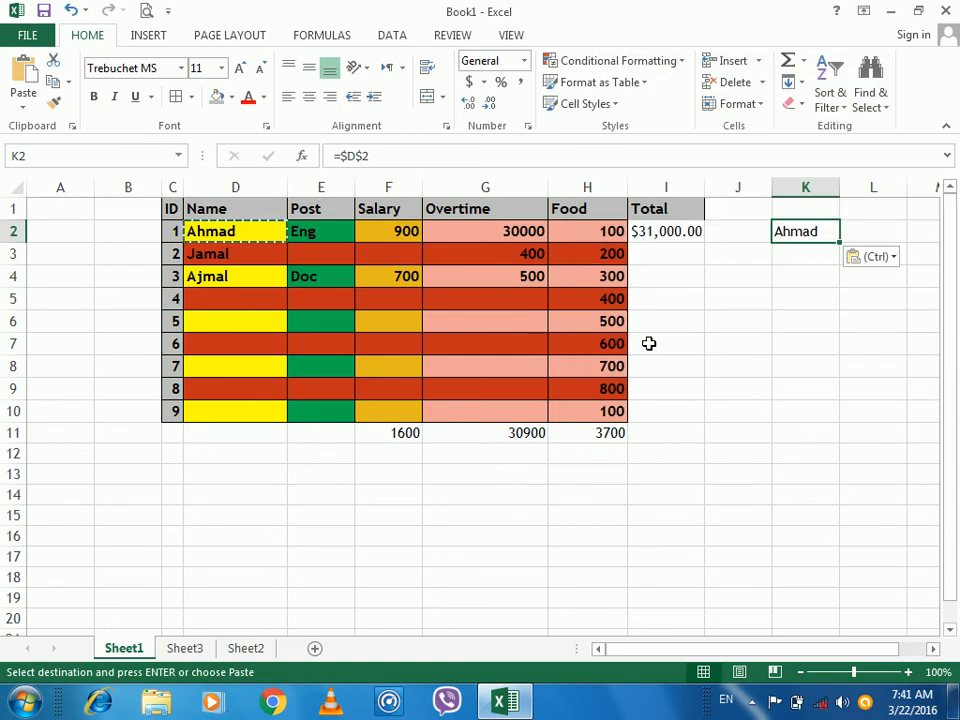
{"action": "double_click", "coordinate": [249, 233]}
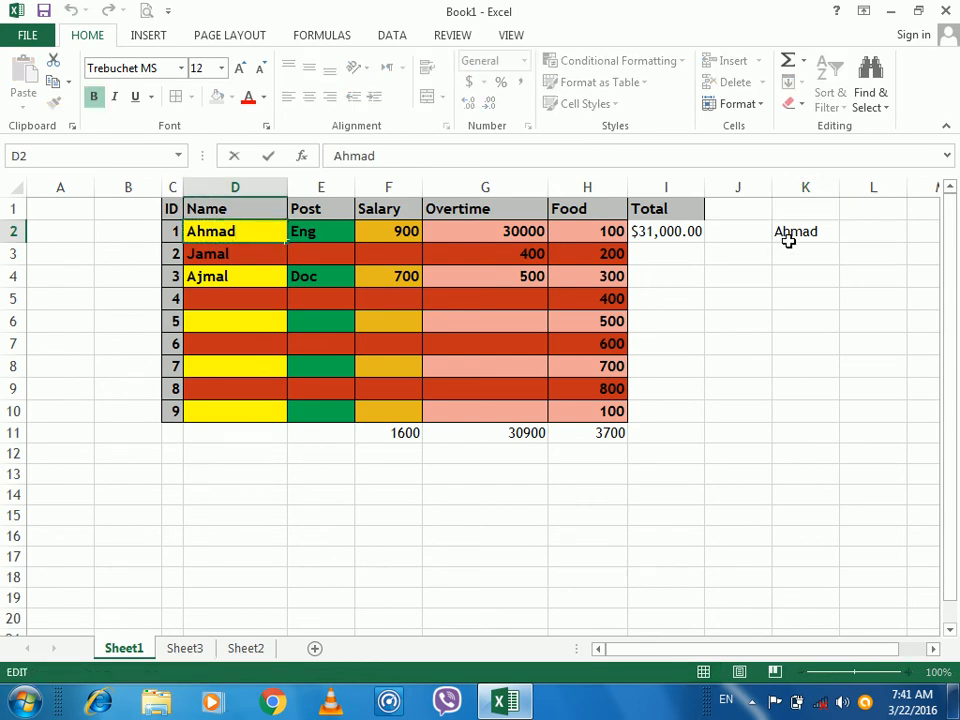
- Enter the headers Name in K1 and Post in L1 above the linked cells
{"action": "left_click", "coordinate": [805, 206]}
{"action": "type", "text": "Name"}
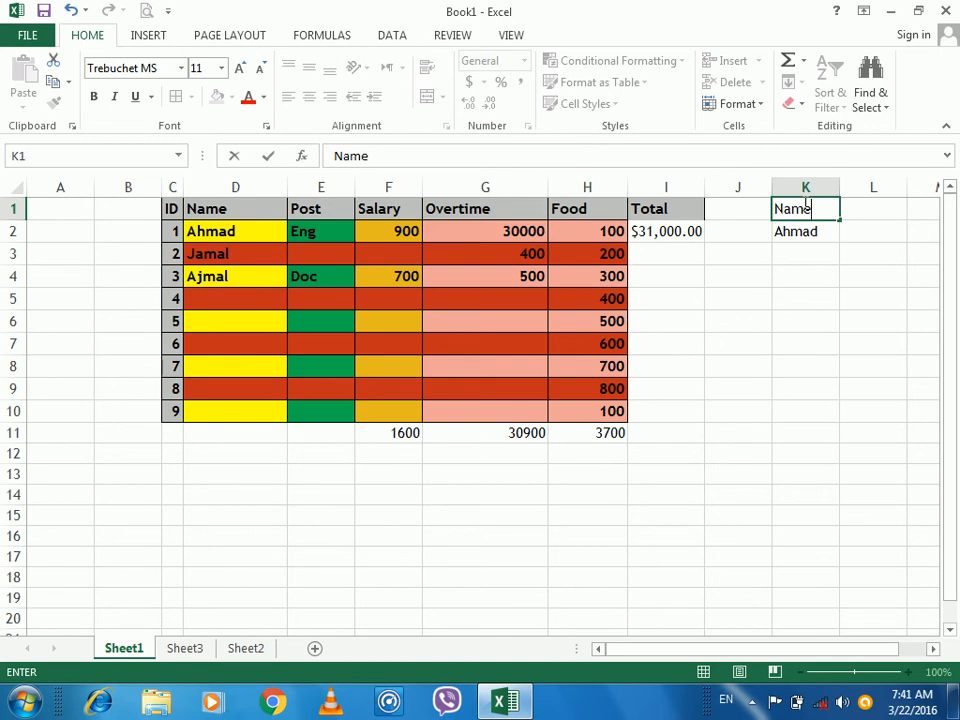
{"action": "key", "text": "Tab"}
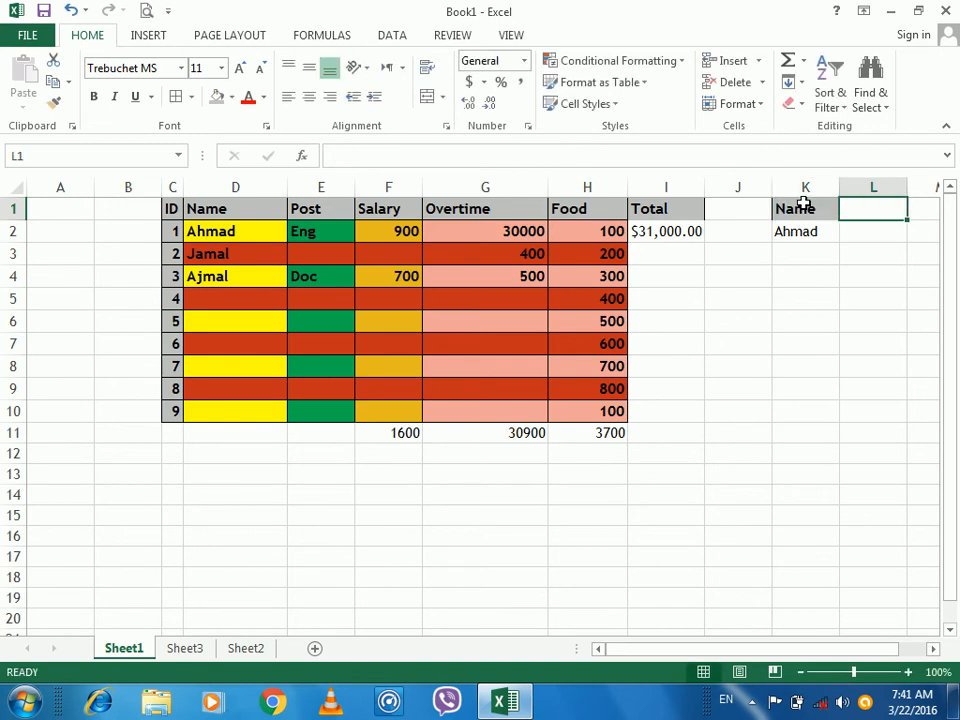
{"action": "type", "text": "Post"}
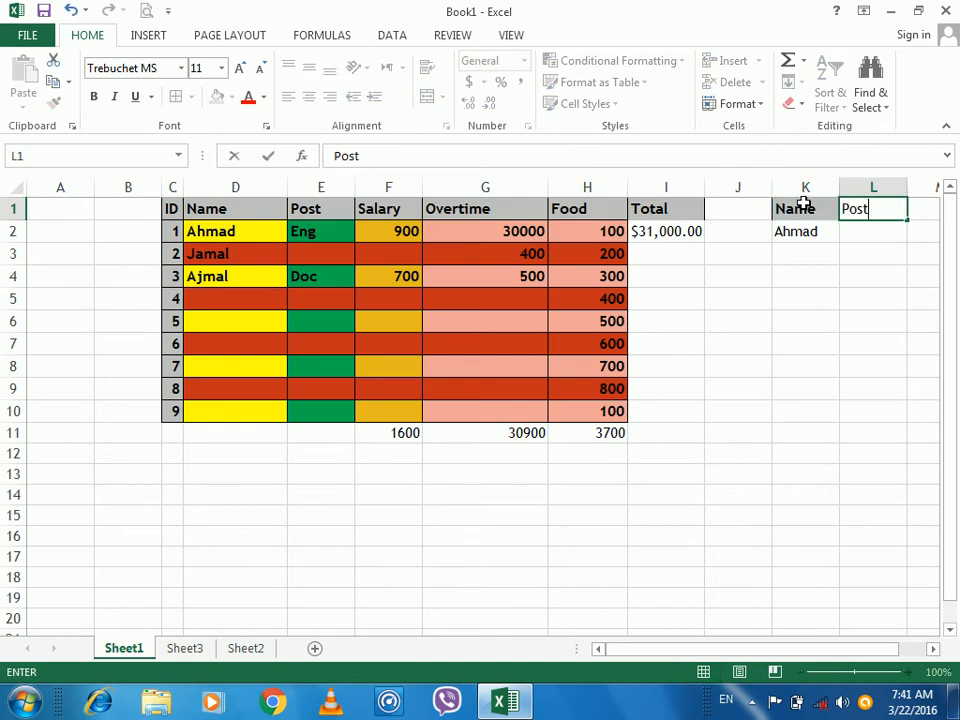
{"action": "key", "text": "Return"}
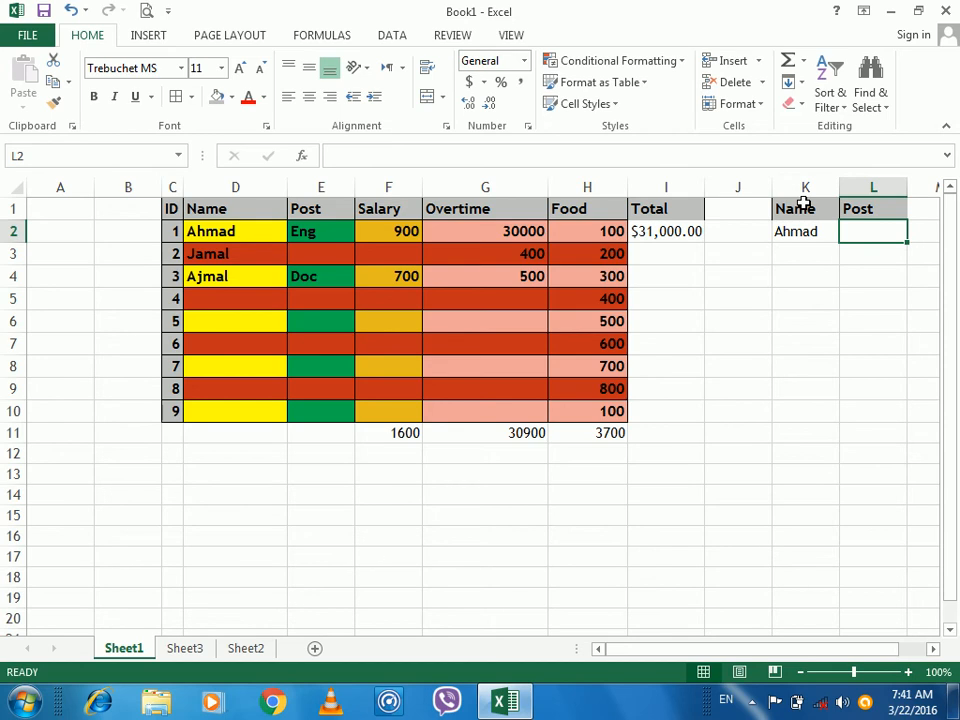
- Copy the post in E2 and paste it as a link into L2 using Paste Special
{"action": "left_click", "coordinate": [293, 231]}
{"action": "key", "text": "ctrl+c"}
{"action": "left_click", "coordinate": [873, 232]}
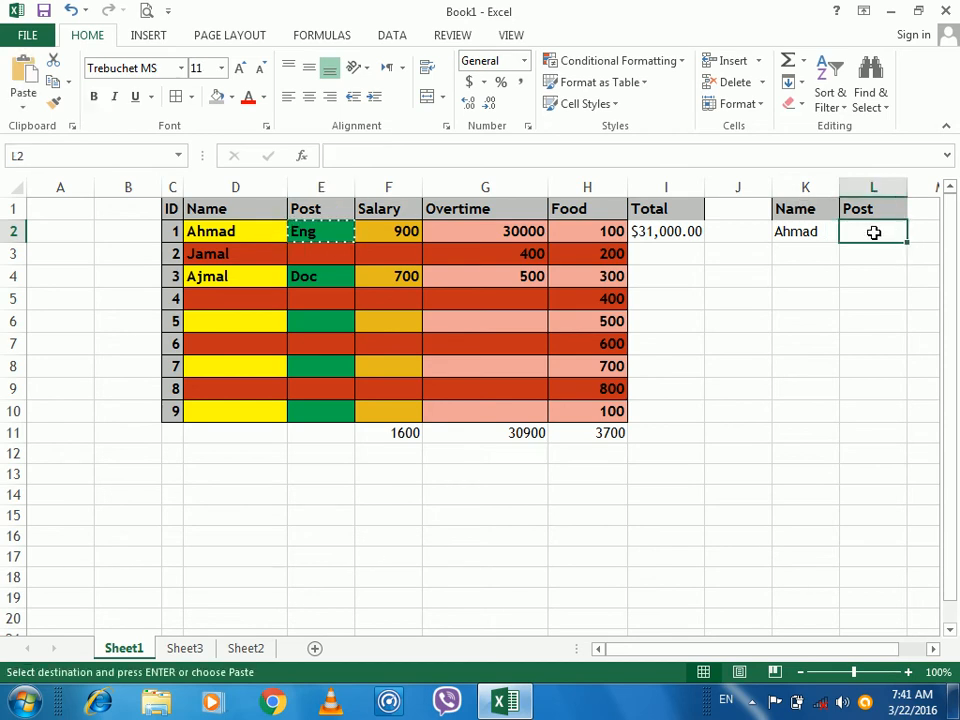
{"action": "key", "text": "ctrl+alt+v"}
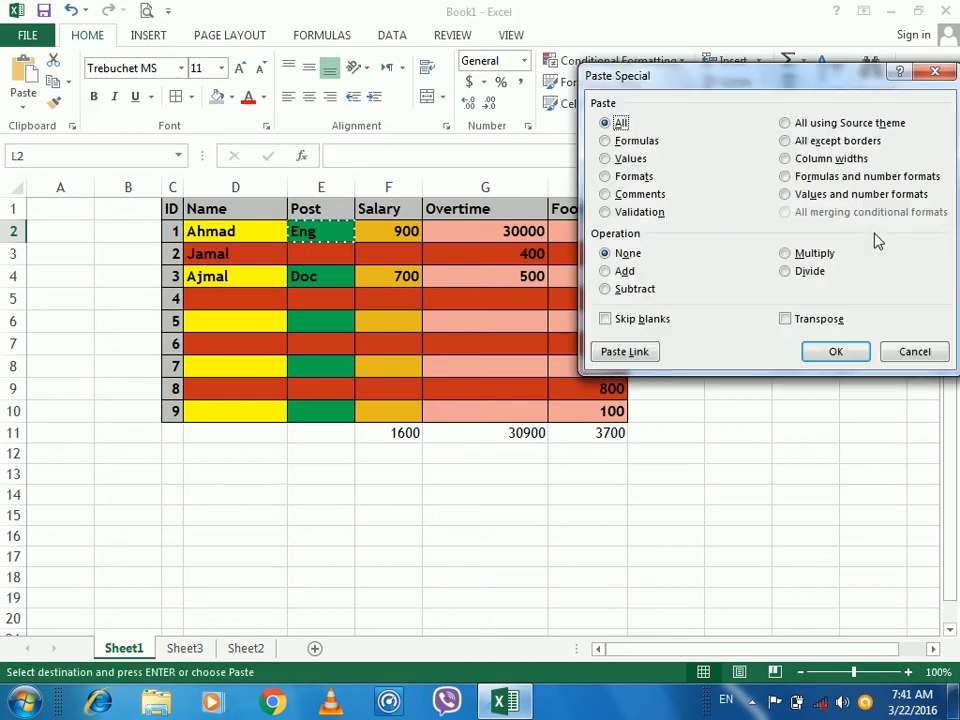
{"action": "left_click", "coordinate": [606, 350]}
{"action": "left_click", "coordinate": [803, 253]}
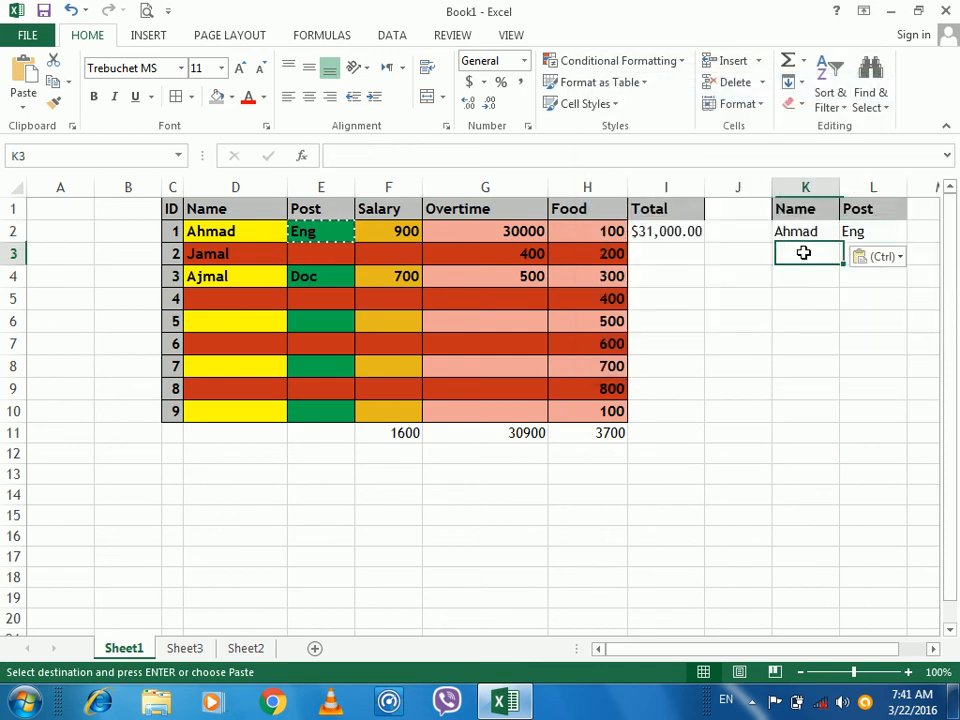
- Test the links by replacing the name in D2 with another first name and setting the post in E2 to Teacher, and inspect L2
{"action": "left_click", "coordinate": [217, 231]}
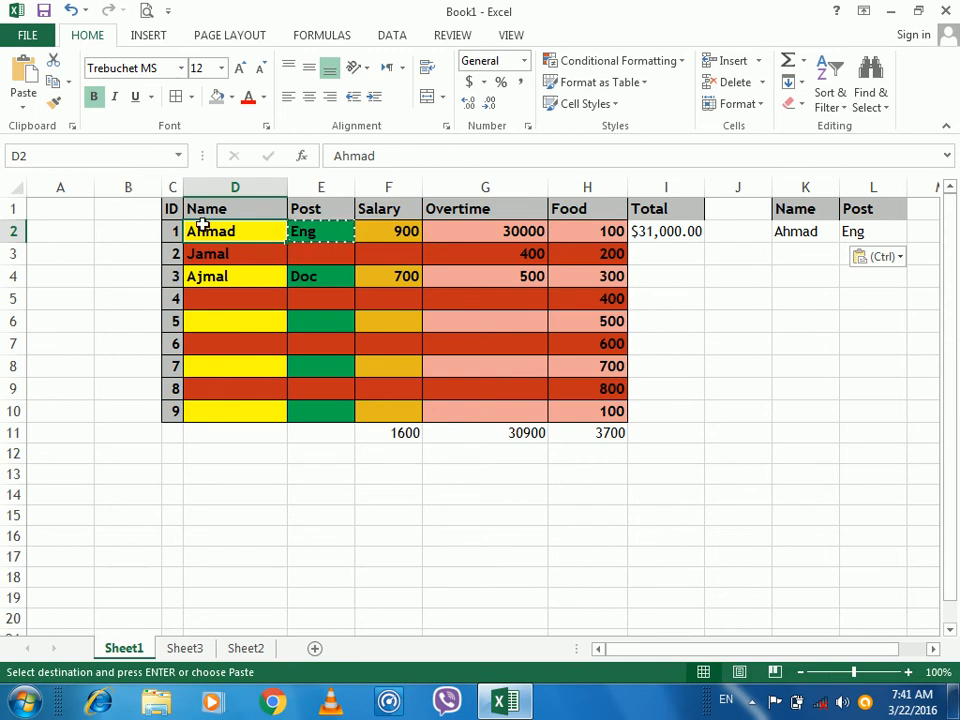
{"action": "type", "text": "JAmal"}
{"action": "key", "text": "Return"}
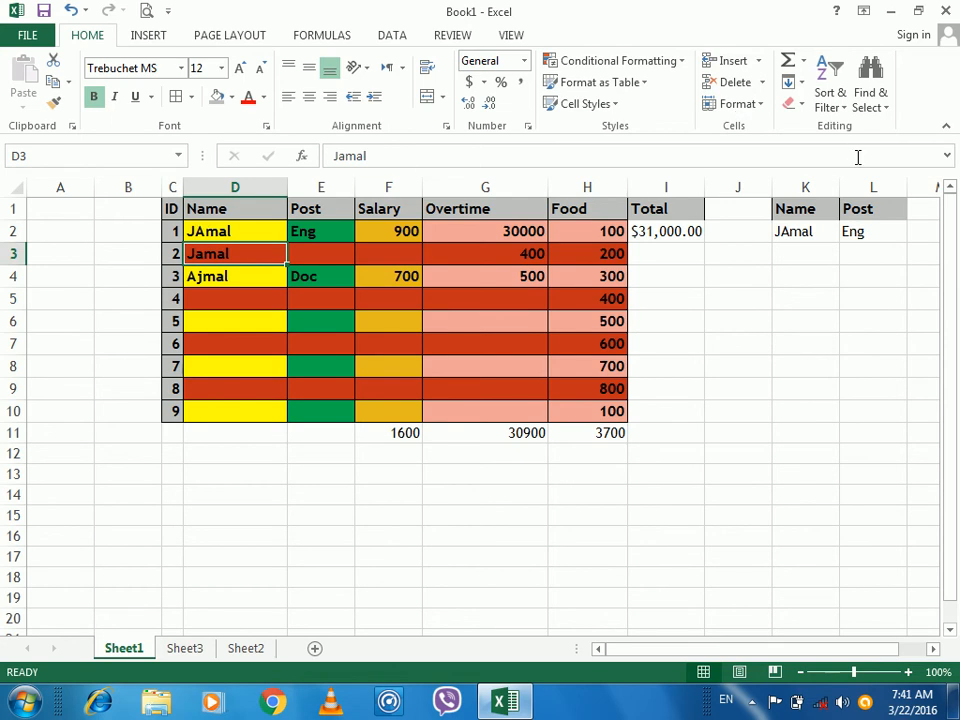
{"action": "left_click", "coordinate": [316, 229]}
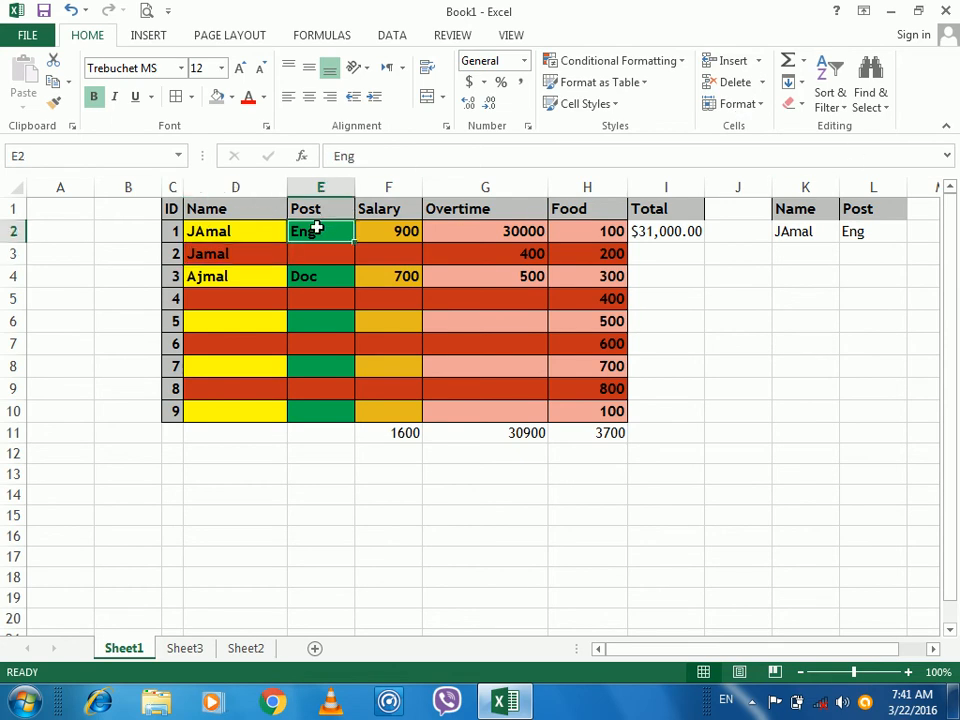
{"action": "type", "text": "Tea"}
{"action": "key", "text": "Return"}
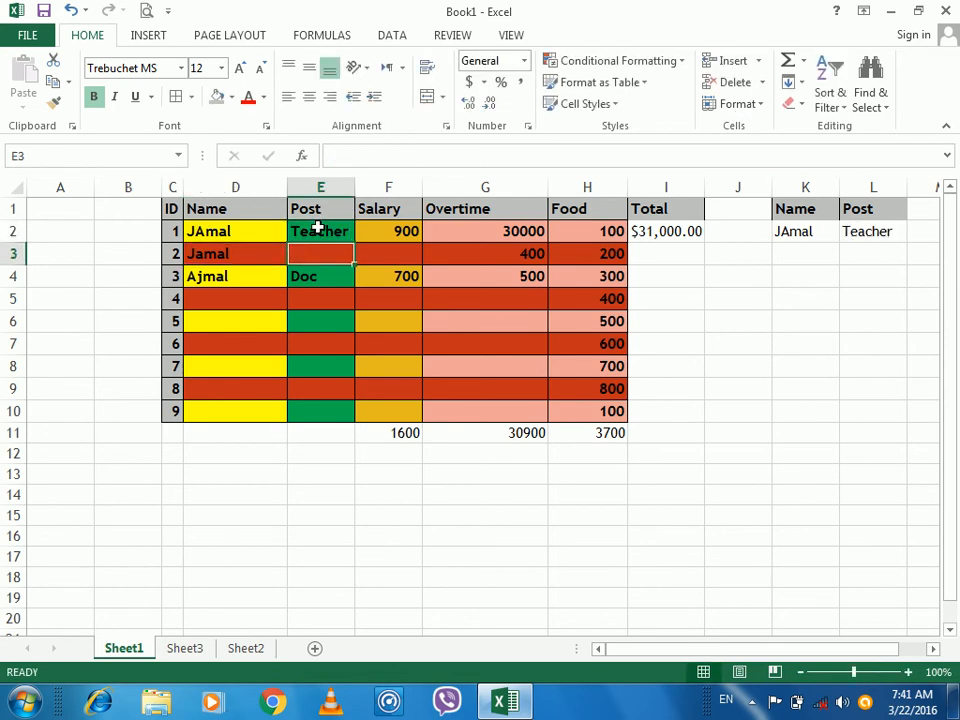
{"action": "left_click", "coordinate": [858, 231]}
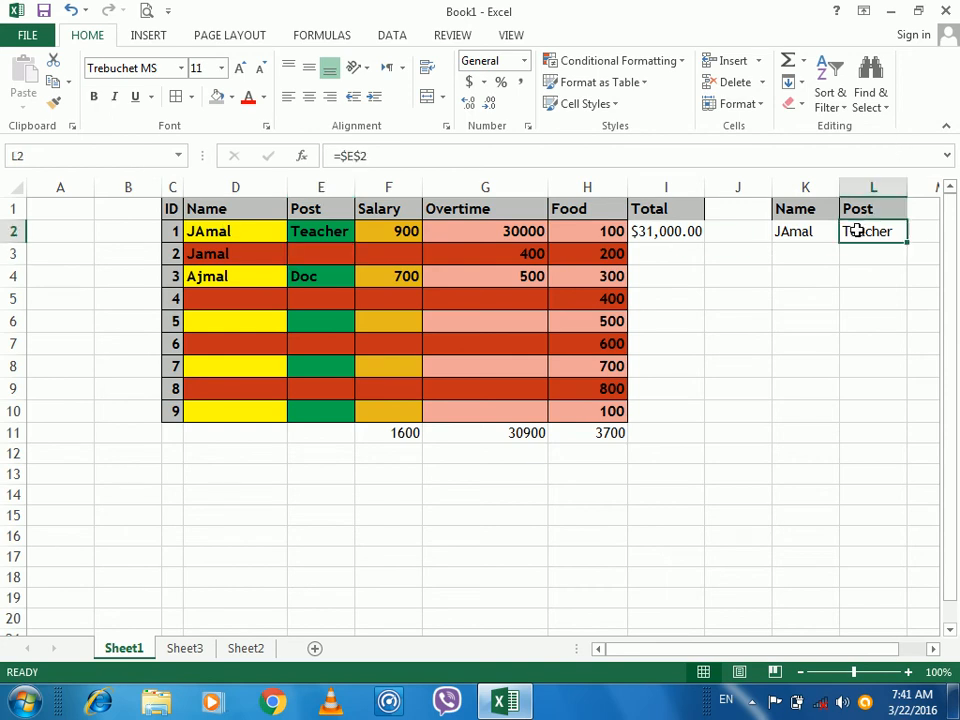
{"action": "left_click", "coordinate": [815, 313]}
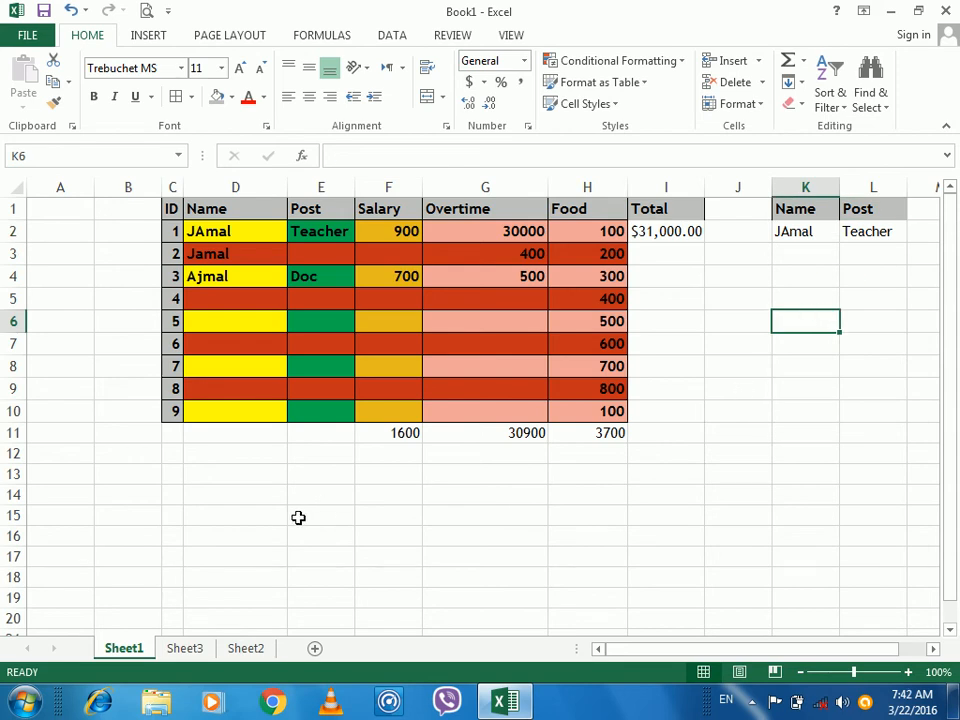
- Enter the headers Name in D15 and Post in E15 below the salary table
{"action": "mouse_move", "coordinate": [261, 518]}
{"action": "left_mouse_down"}
{"action": "mouse_move", "coordinate": [484, 540]}
{"action": "mouse_move", "coordinate": [500, 522]}
{"action": "mouse_move", "coordinate": [250, 520]}
{"action": "left_mouse_up"}
{"action": "type", "text": "NAme"}
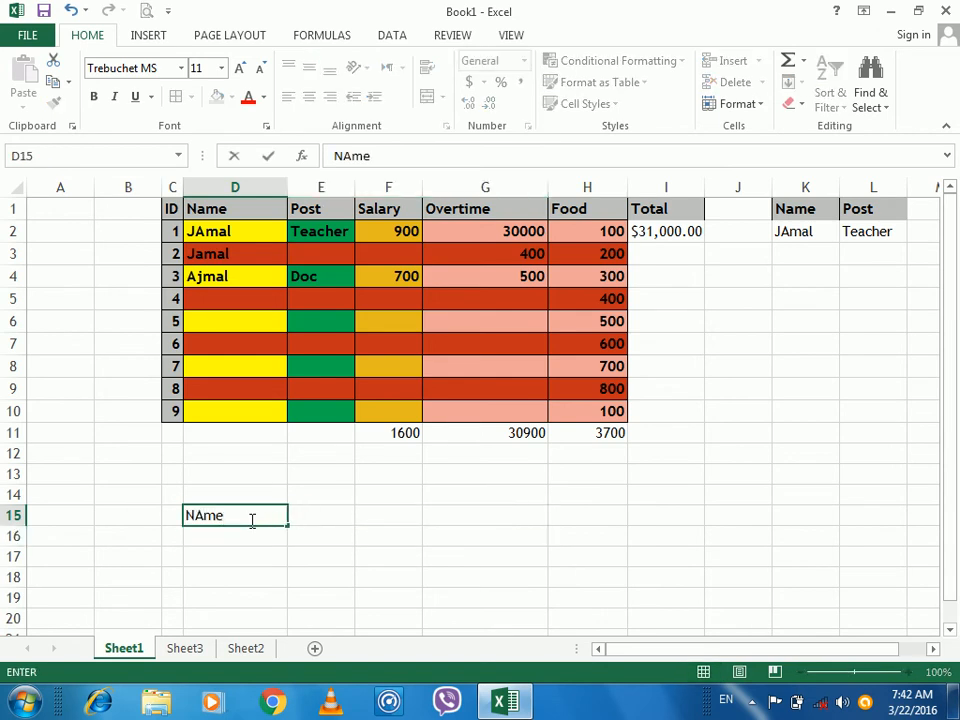
{"action": "key", "text": "Tab"}
{"action": "type", "text": "Pos"}
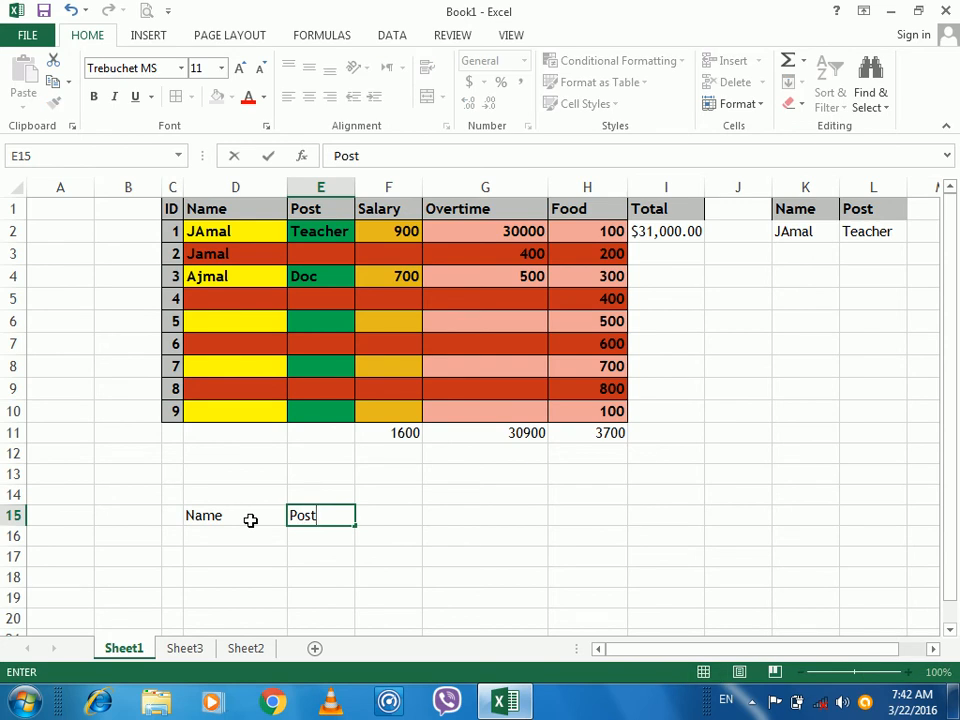
{"action": "key", "text": "Return"}
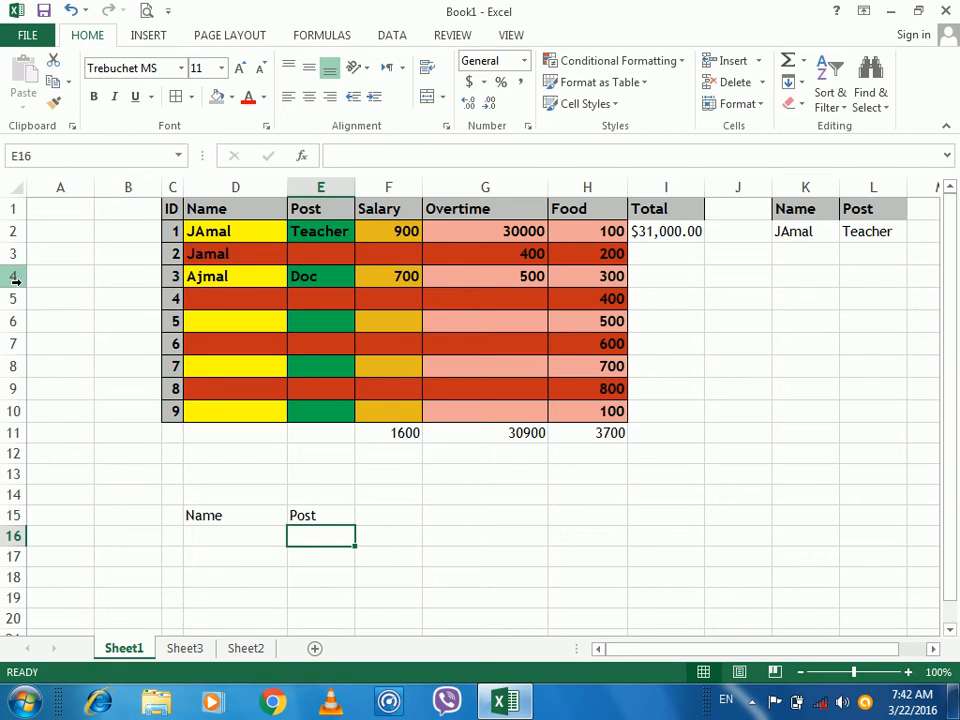
- Link D16 to the name in D4 with the formula =$D$4, and select D16
{"action": "left_click", "coordinate": [229, 534]}
{"action": "type", "text": "="}
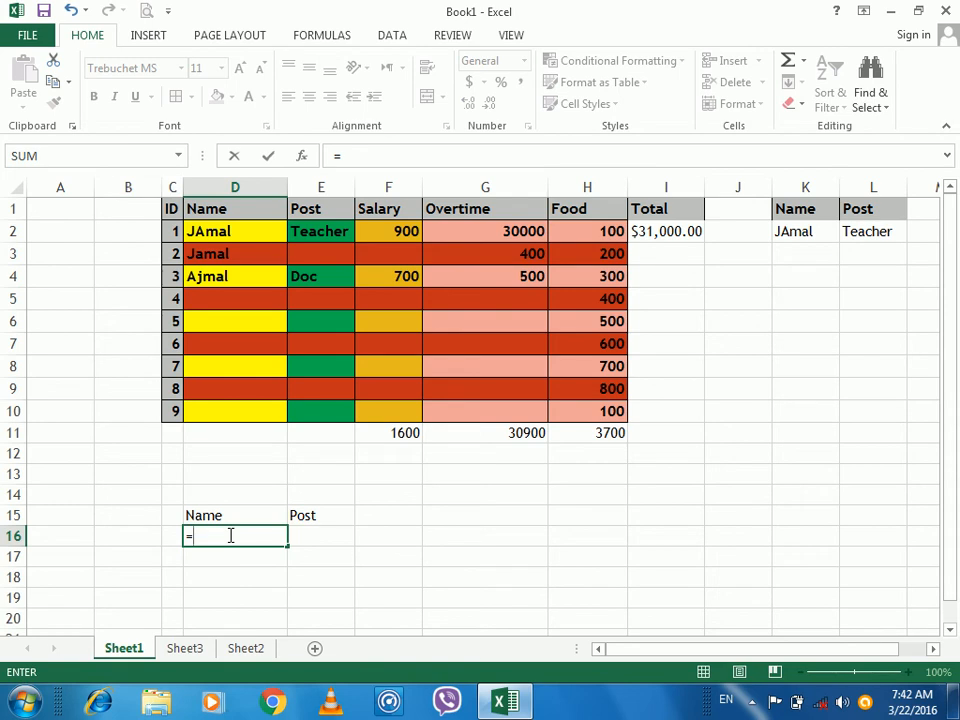
{"action": "type", "text": "$"}
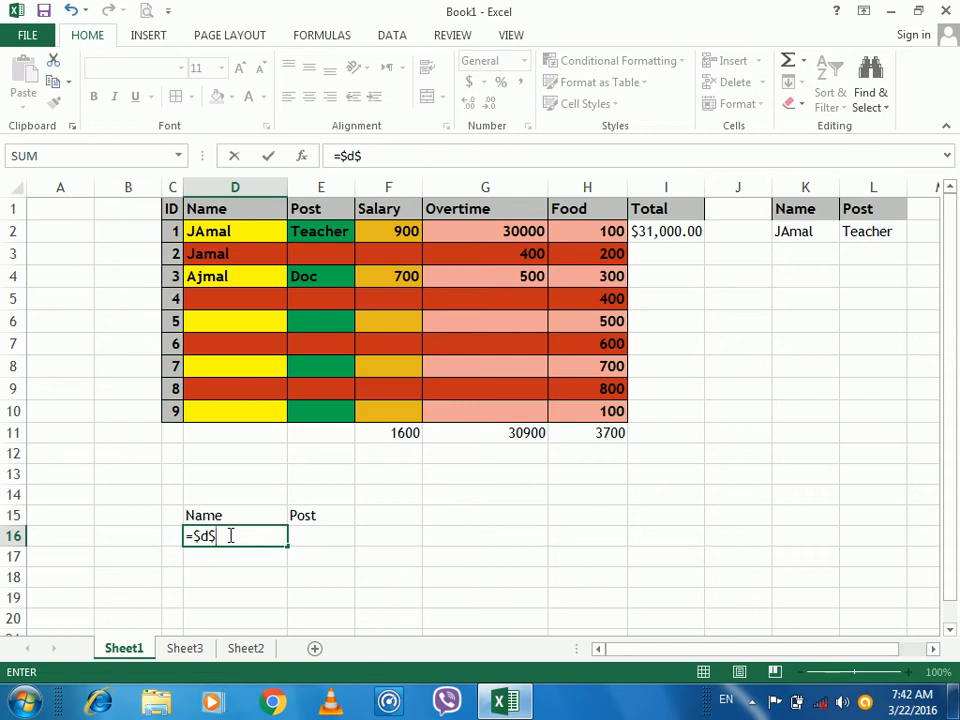
{"action": "type", "text": "d$4"}
{"action": "key", "text": "Return"}
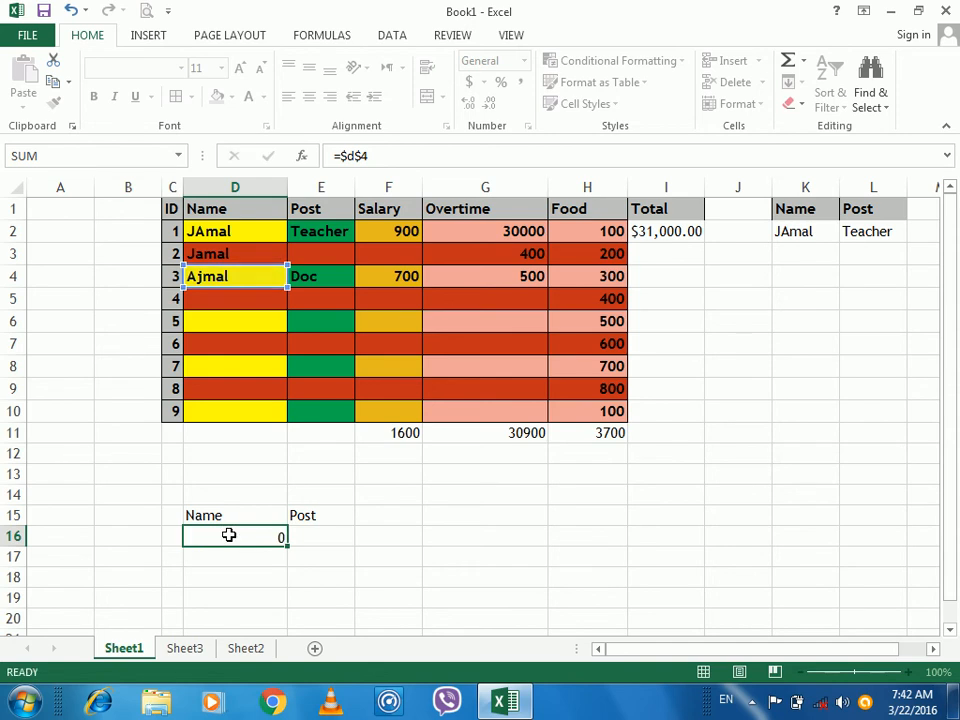
{"action": "left_click", "coordinate": [228, 536]}
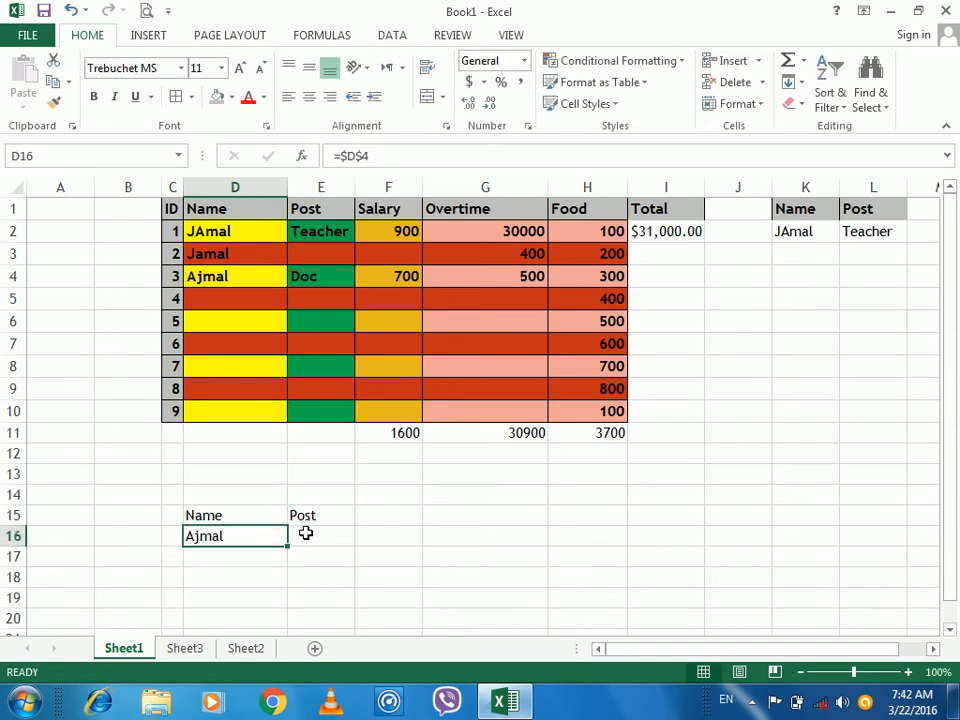
- Link E16 to the post in E4 with the formula =$E$4, and select E16 to check the formula
{"action": "left_click", "coordinate": [306, 534]}
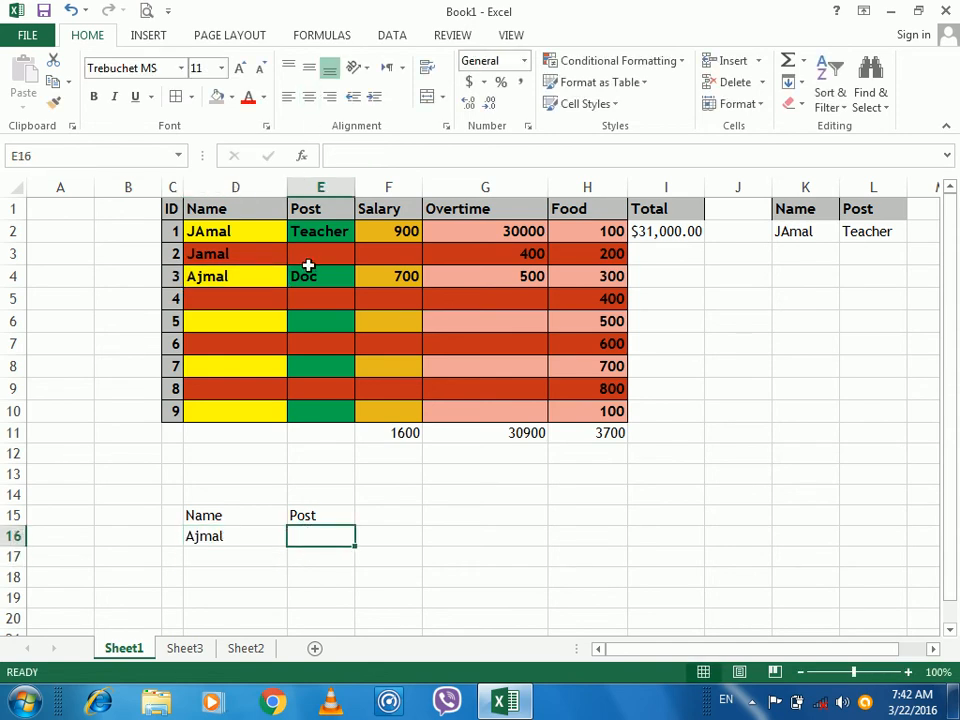
{"action": "type", "text": "="}
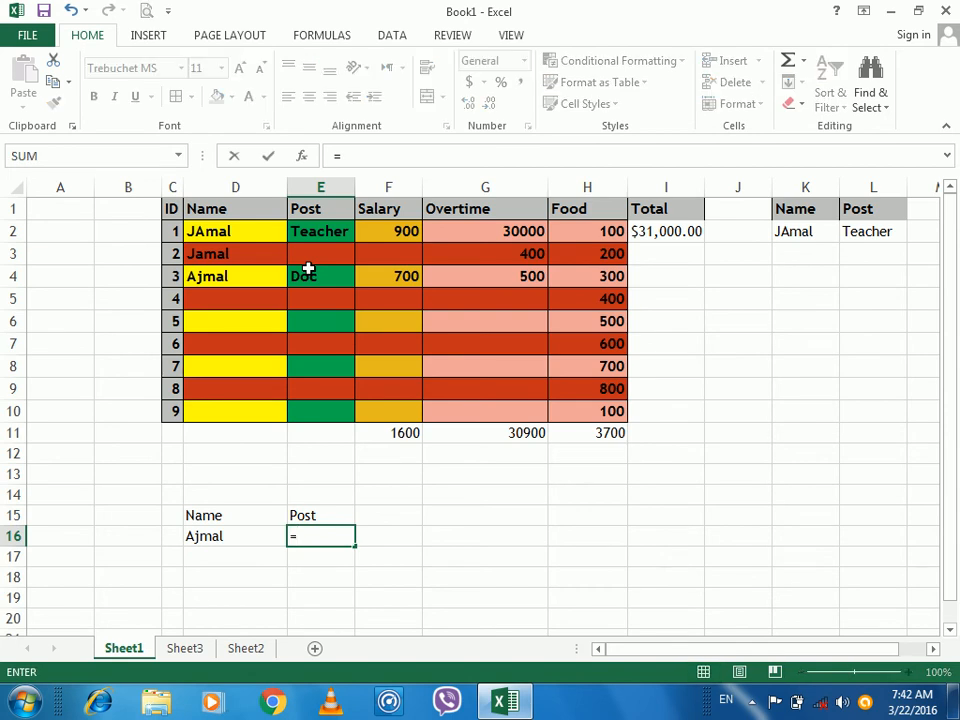
{"action": "type", "text": "$e$"}
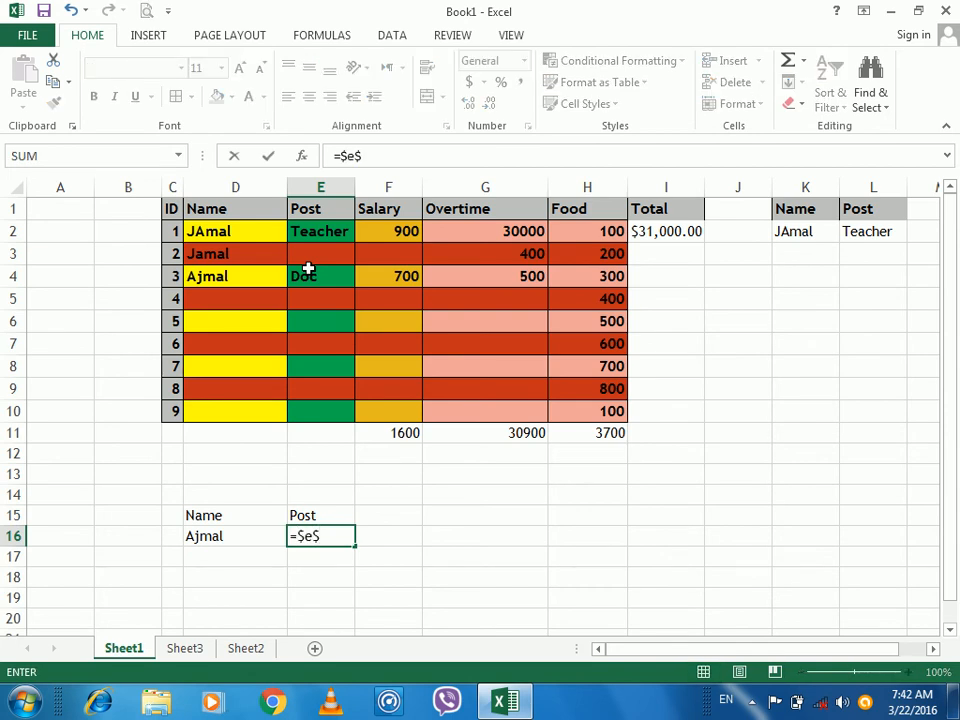
{"action": "type", "text": "4"}
{"action": "key", "text": "Return"}
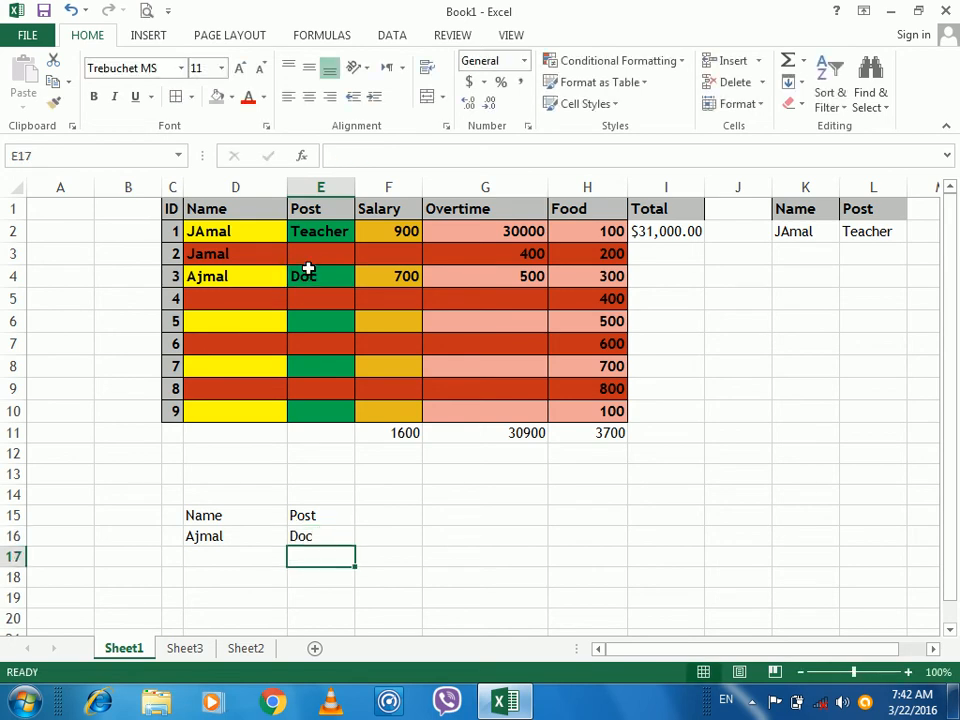
{"action": "left_click", "coordinate": [297, 538]}
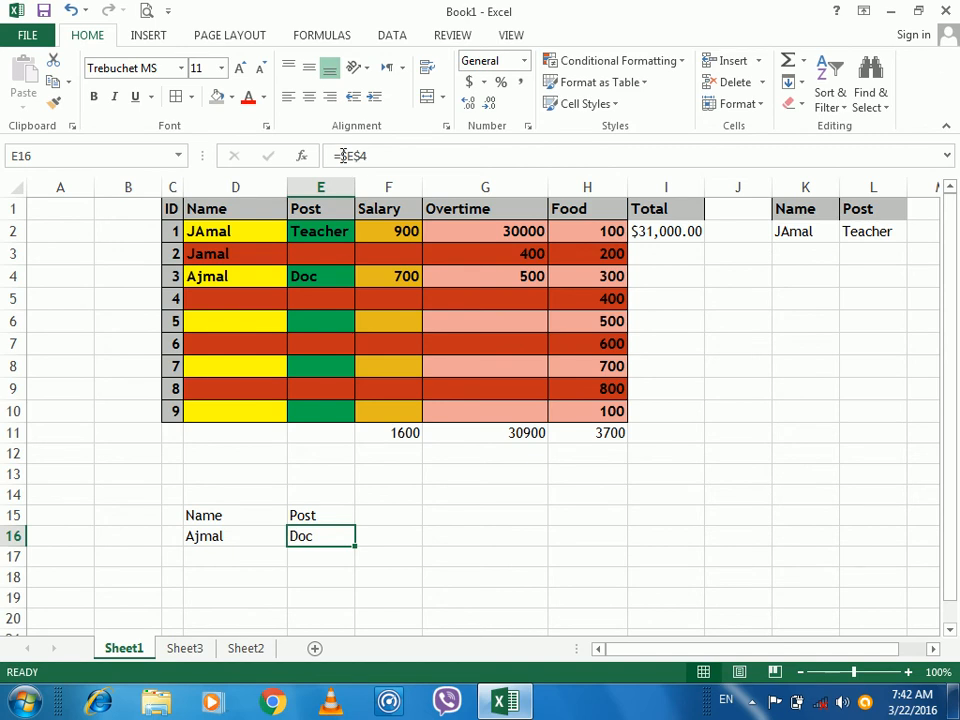
- Test the manual links by replacing the name in D4 with another first name and setting E4 to Admin, and inspect D15:E16
{"action": "left_click", "coordinate": [226, 275]}
{"action": "type", "text": "W"}
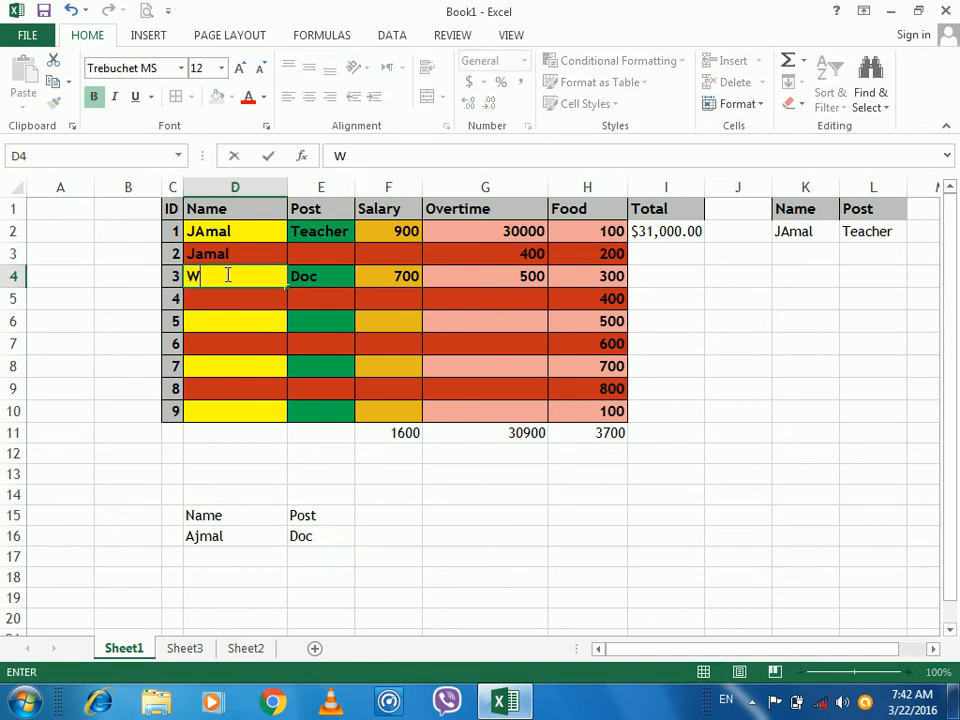
{"action": "type", "text": "aluullah"}
{"action": "key", "text": "Tab"}
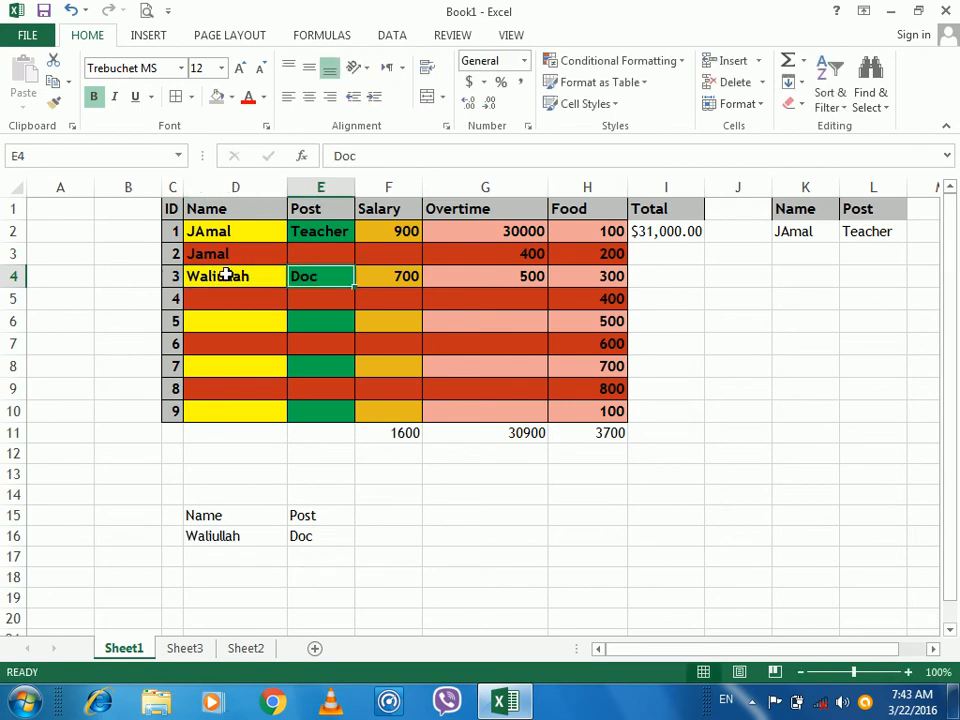
{"action": "type", "text": "Admin"}
{"action": "key", "text": "Return"}
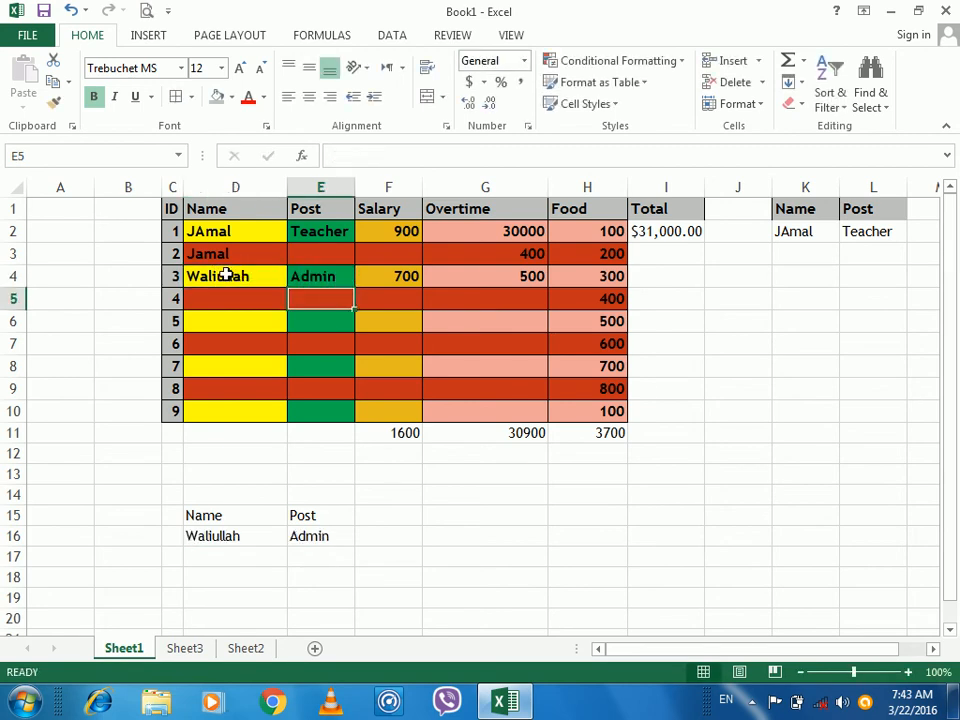
{"action": "left_click", "coordinate": [305, 540]}
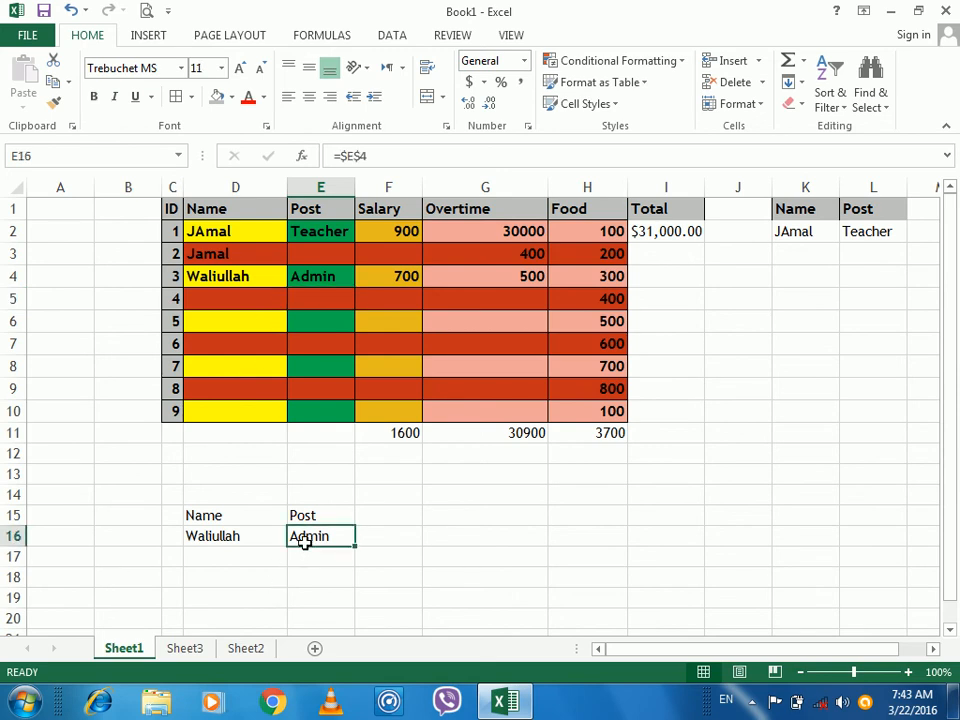
{"action": "left_click_drag", "start_coordinate": [206, 518], "coordinate": [316, 541]}
{"action": "left_click", "coordinate": [450, 391]}
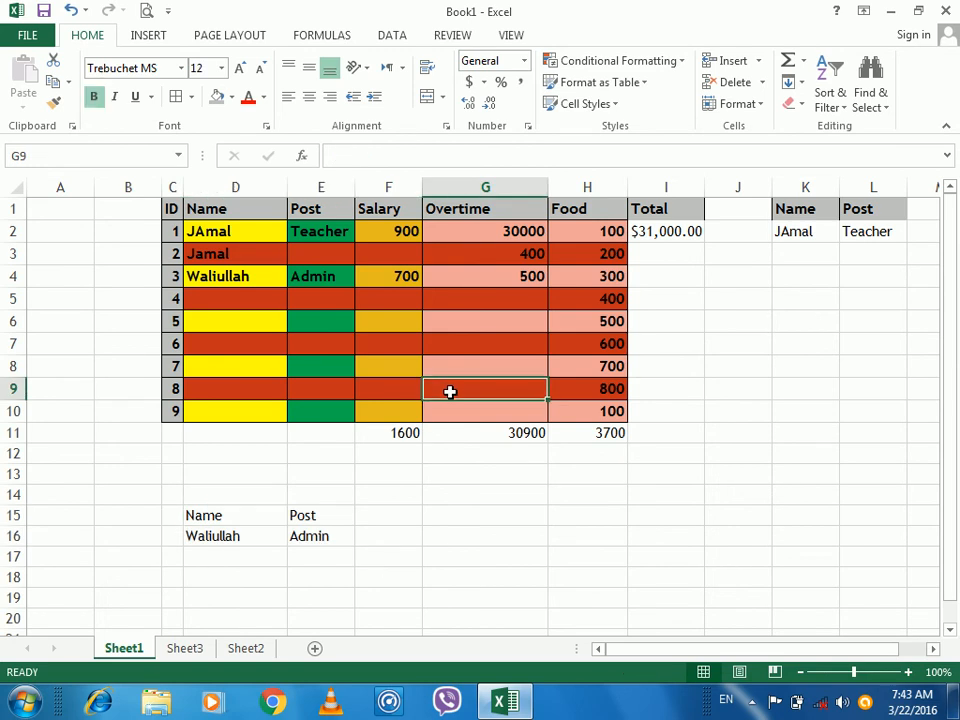
- Review the Paste Special options for the copied cell G9 and the Font settings of E6 without applying either
{"action": "key", "text": "ctrl+c"}
{"action": "key", "text": "ctrl+alt+v"}
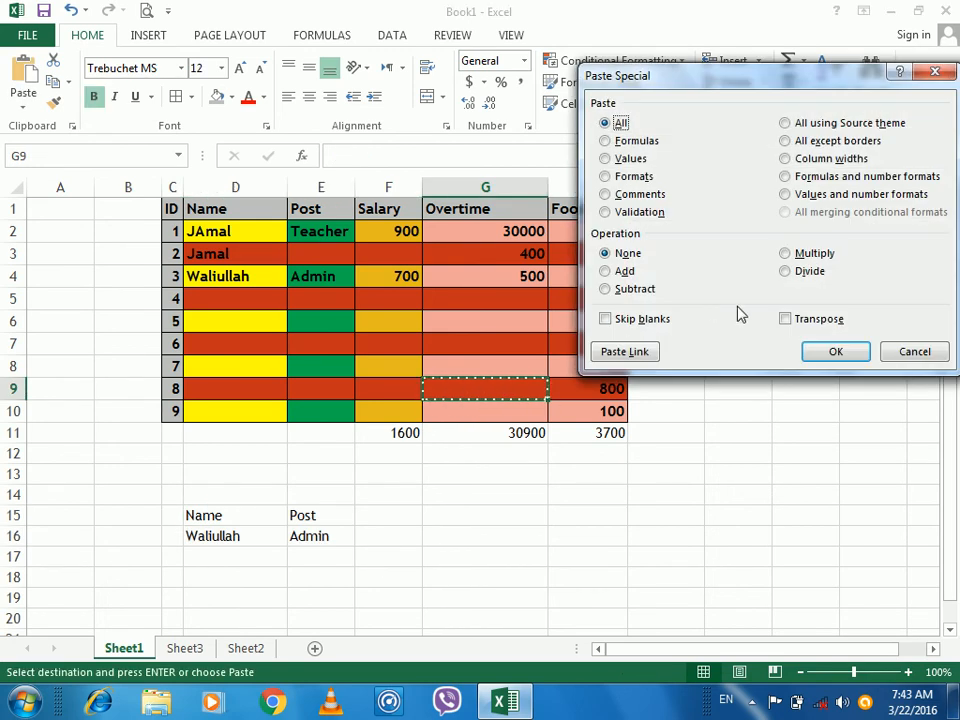
{"action": "left_click_drag", "start_coordinate": [709, 81], "coordinate": [541, 100]}
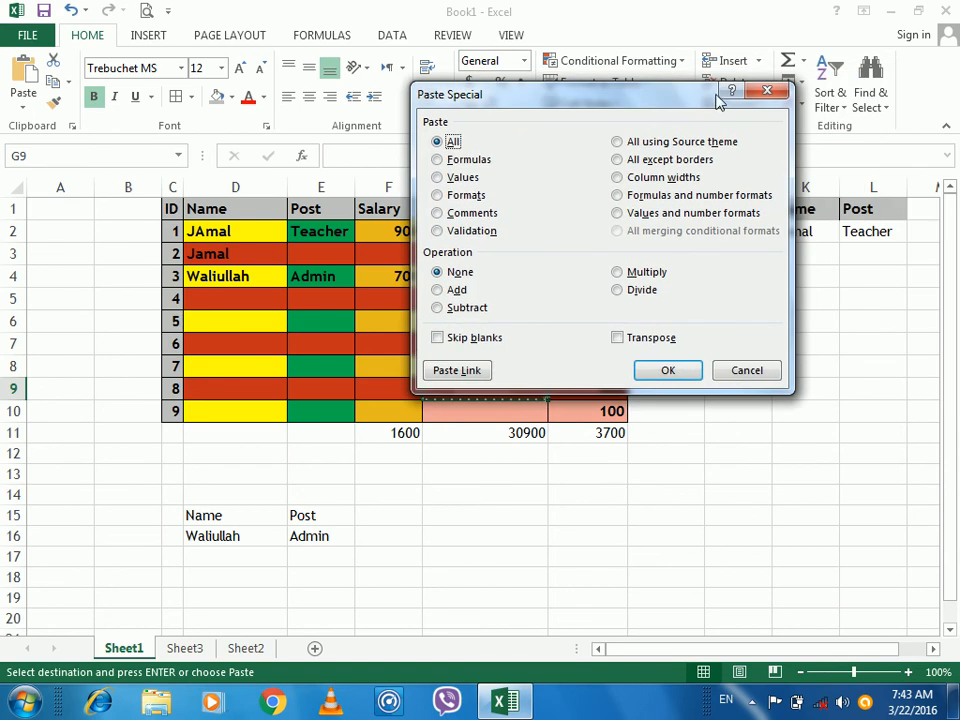
{"action": "left_click", "coordinate": [767, 91]}
{"action": "left_click", "coordinate": [316, 314]}
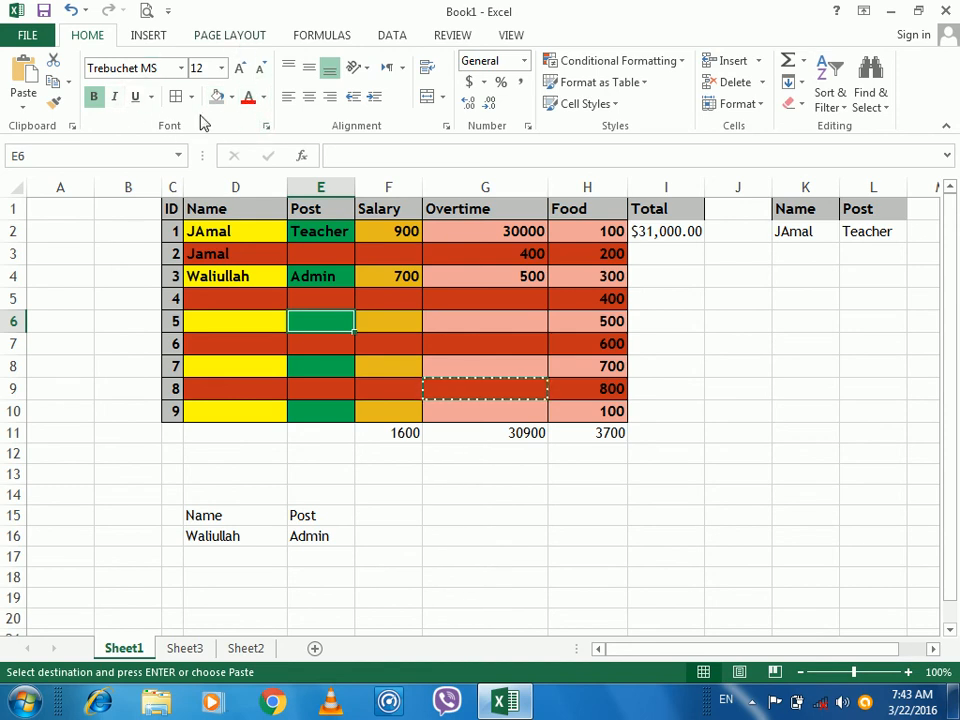
{"action": "key", "text": "Escape"}
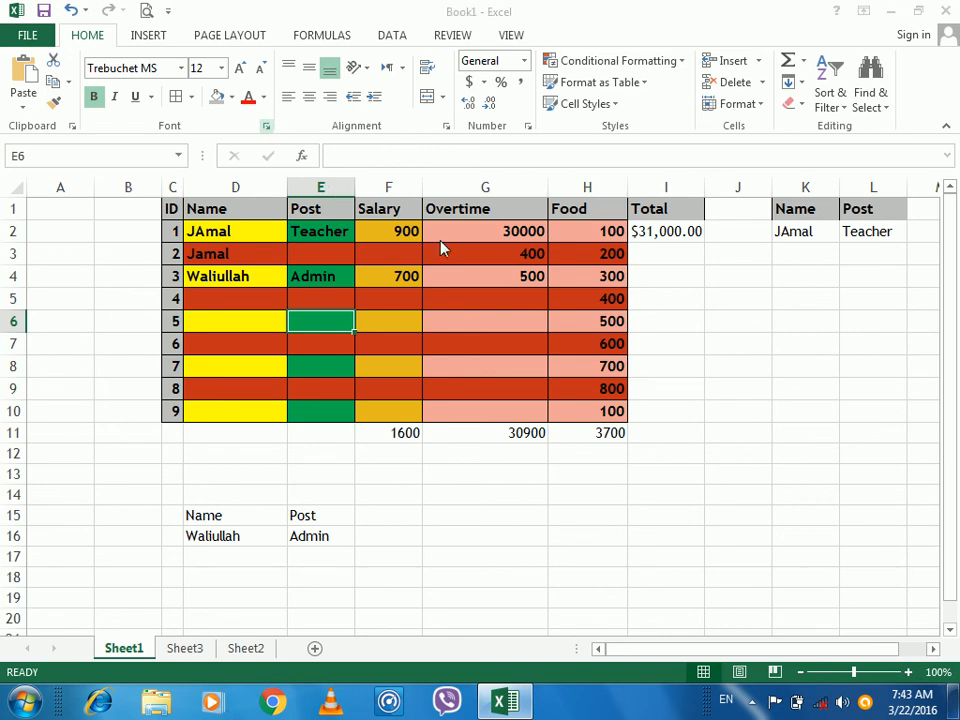
{"action": "key", "text": "ctrl+1"}
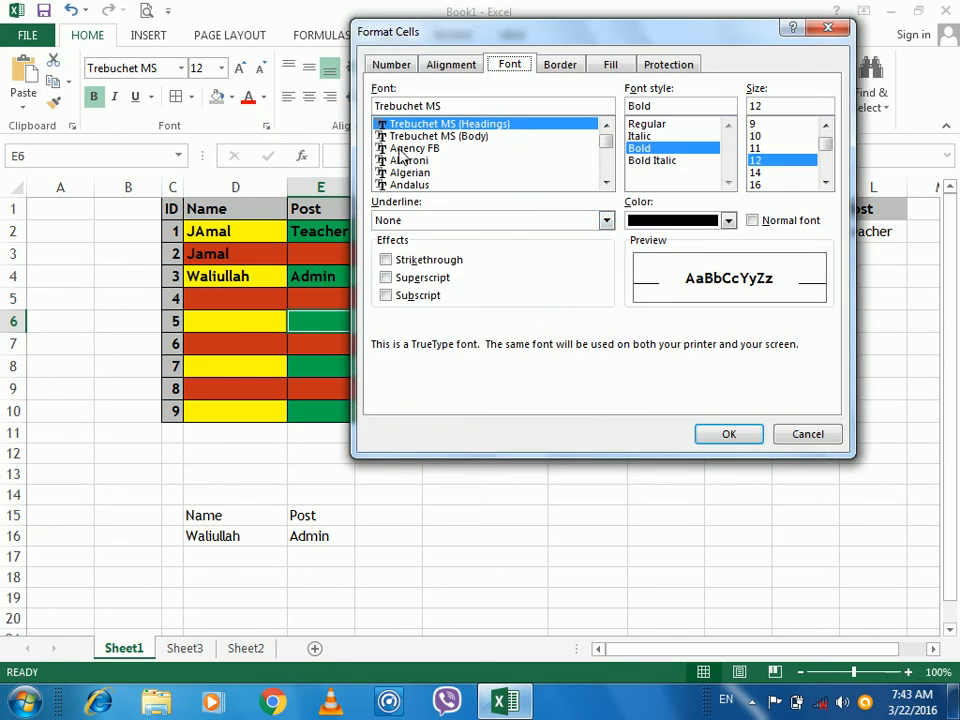
{"action": "left_click", "coordinate": [831, 29]}
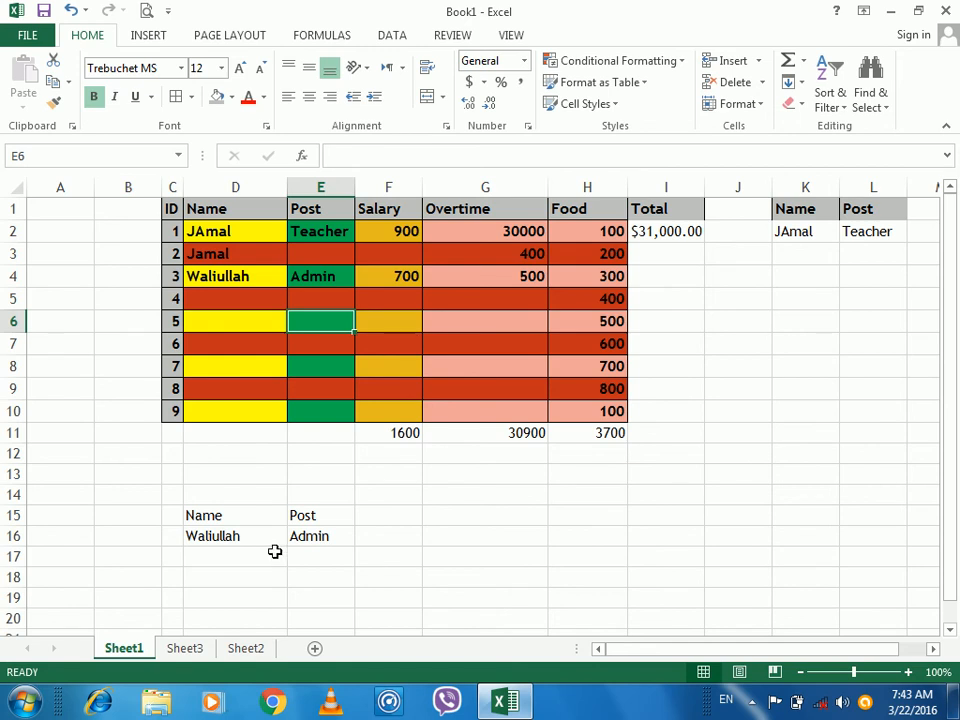
- Add two new worksheets and paste a copy of Sheet1's table C1:H10 at A1 of the last one
{"action": "left_click", "coordinate": [314, 650]}
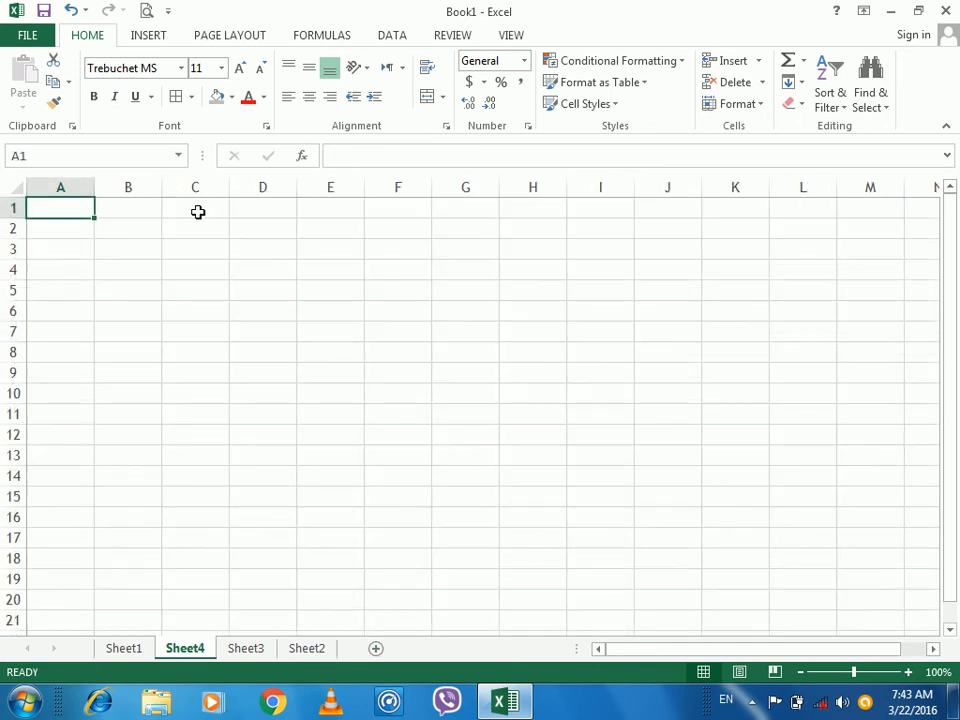
{"action": "left_click", "coordinate": [124, 648]}
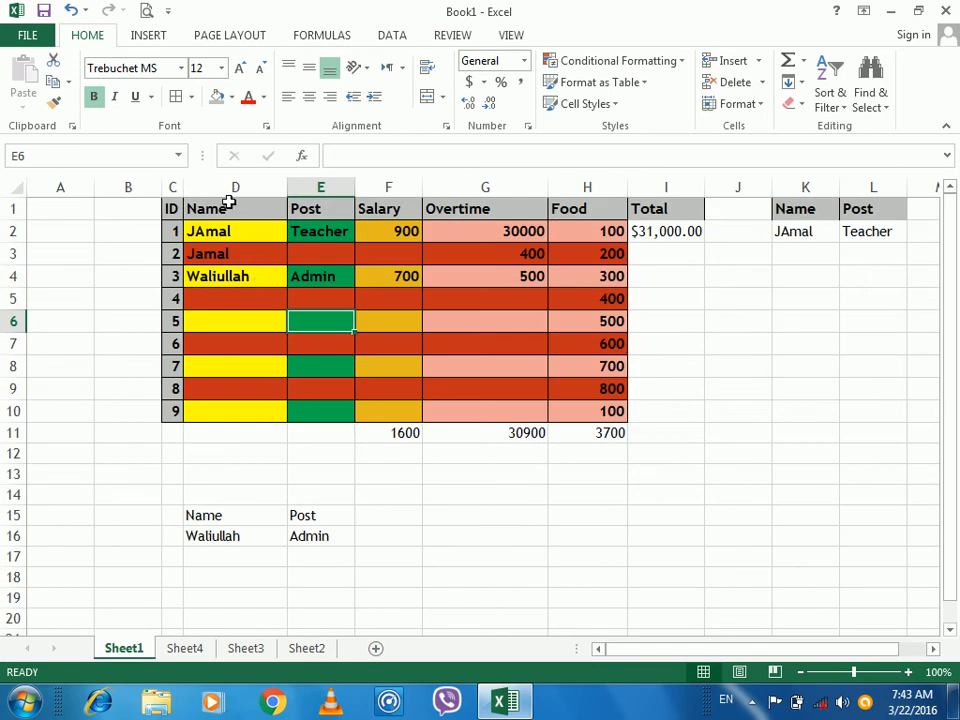
{"action": "left_click_drag", "start_coordinate": [172, 207], "coordinate": [589, 420]}
{"action": "key", "text": "ctrl+c"}
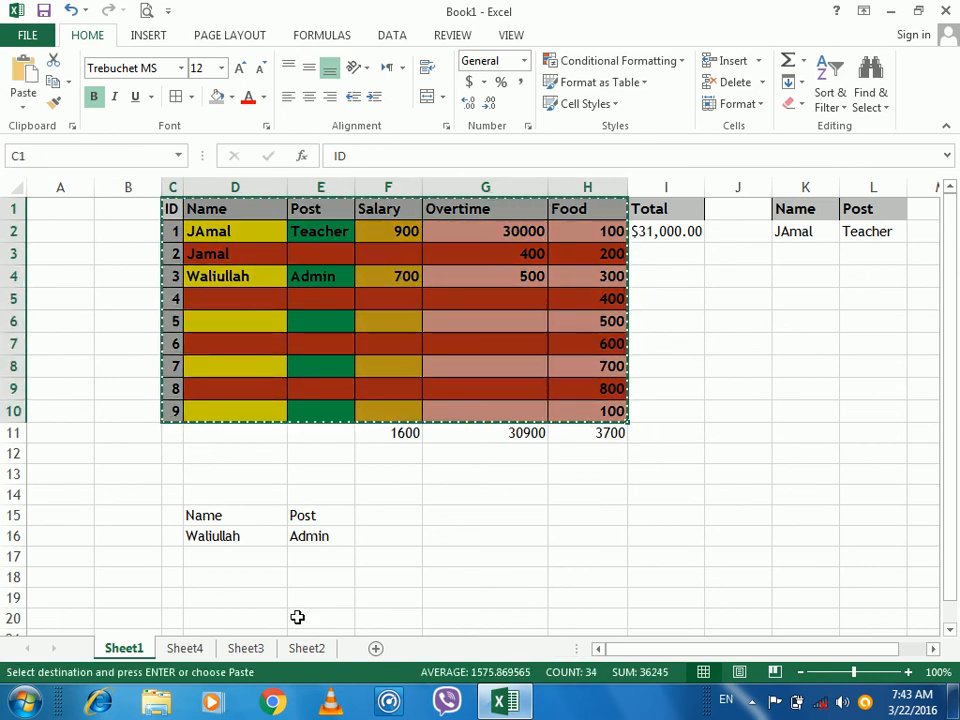
{"action": "left_click", "coordinate": [316, 655]}
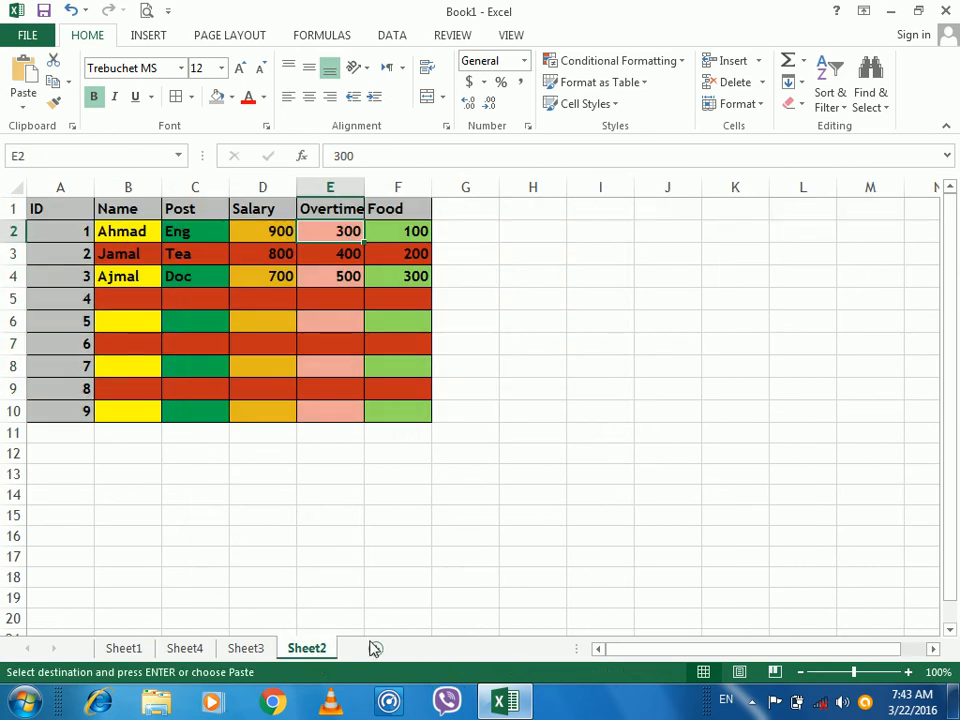
{"action": "left_click", "coordinate": [373, 648]}
{"action": "key", "text": "ctrl+v"}
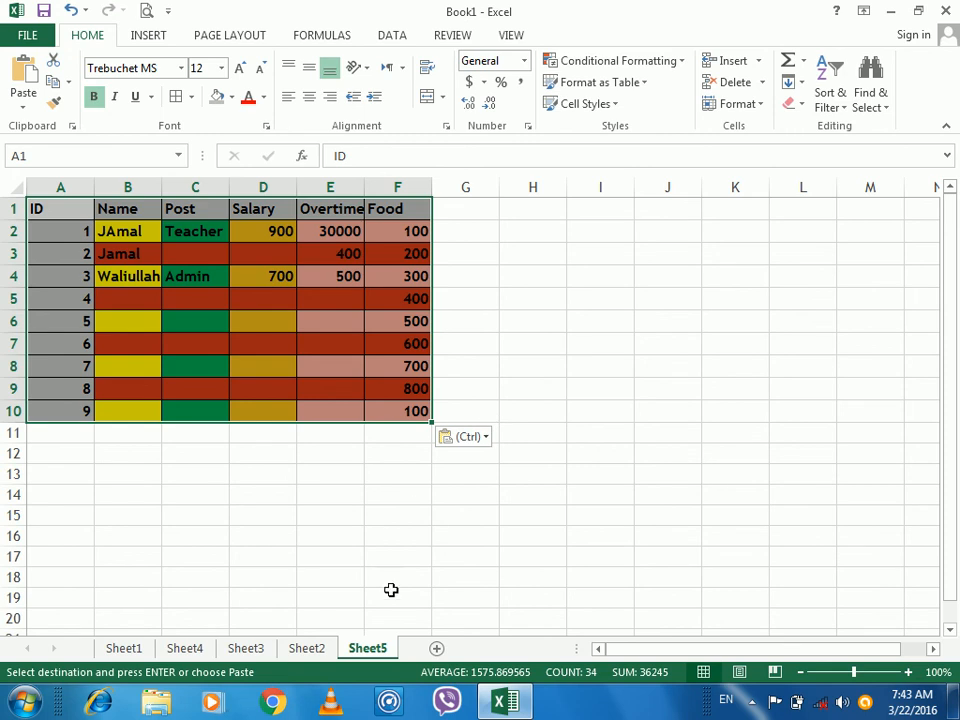
- Add another worksheet after the last one and paste the copied salary table at F2
{"action": "left_click", "coordinate": [436, 649]}
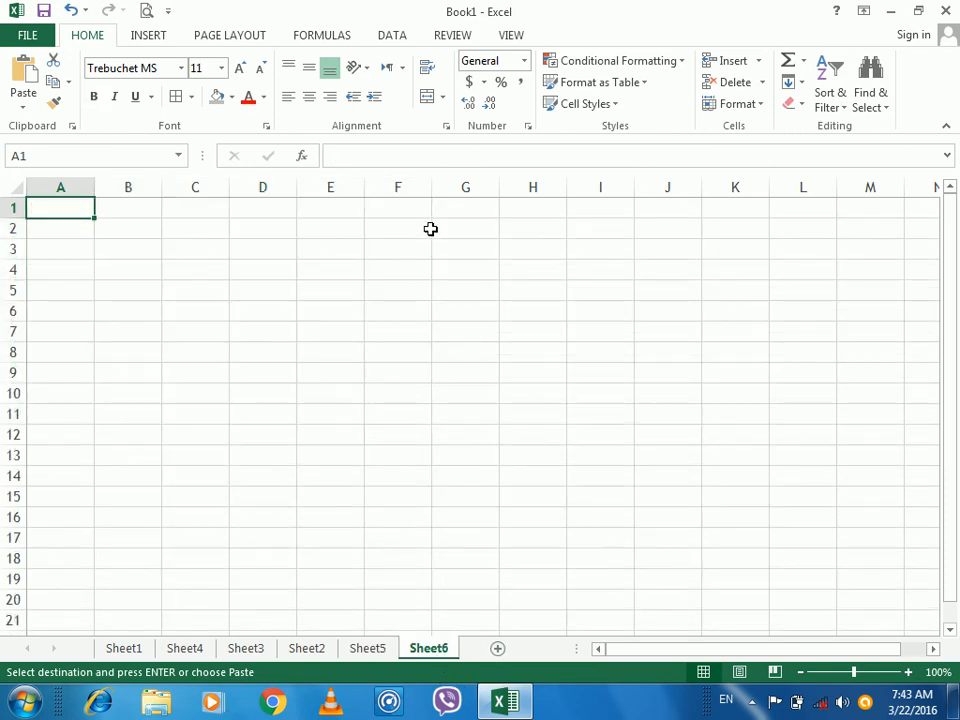
{"action": "left_click", "coordinate": [410, 228]}
{"action": "key", "text": "ctrl+v"}
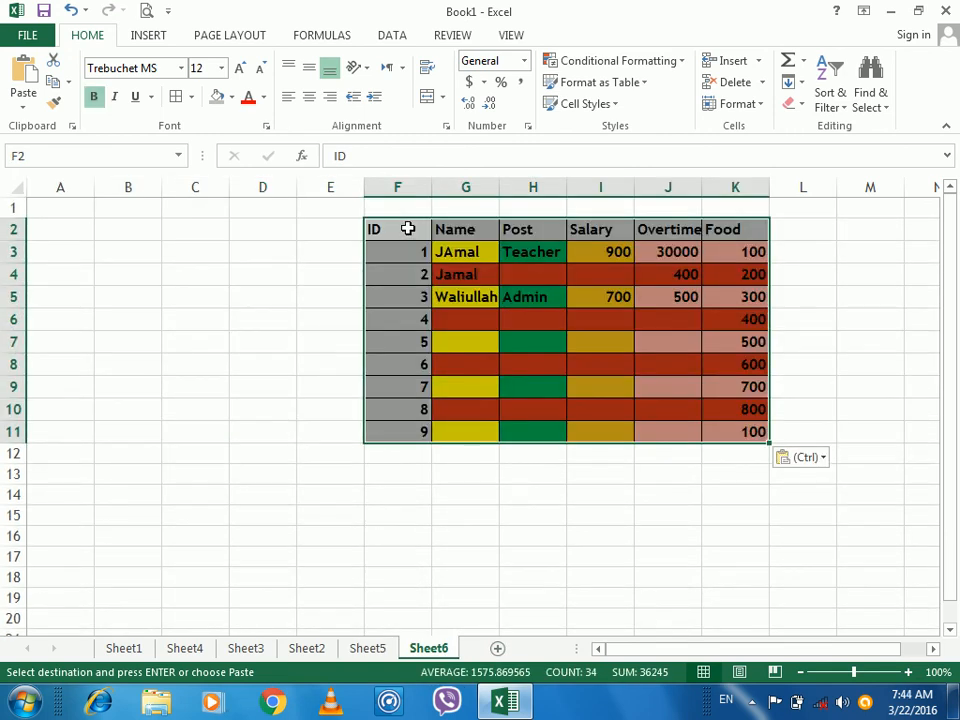
- AutoFit the widths of columns F to K to the pasted table's contents
{"action": "double_click", "coordinate": [431, 185]}
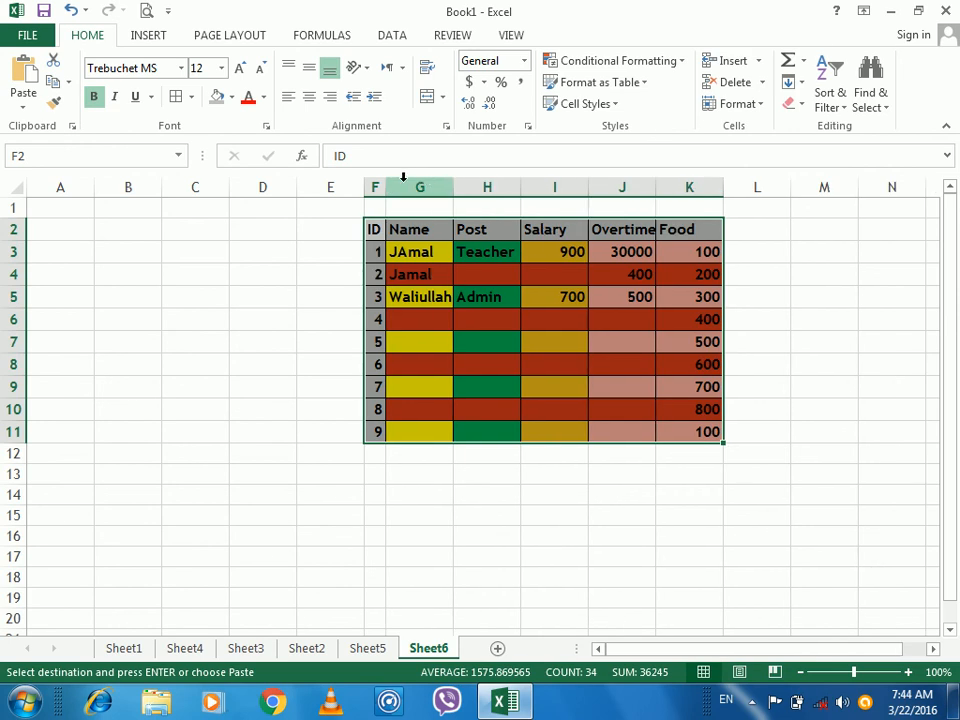
{"action": "left_click_drag", "start_coordinate": [381, 186], "coordinate": [398, 186]}
{"action": "left_click", "coordinate": [504, 269]}
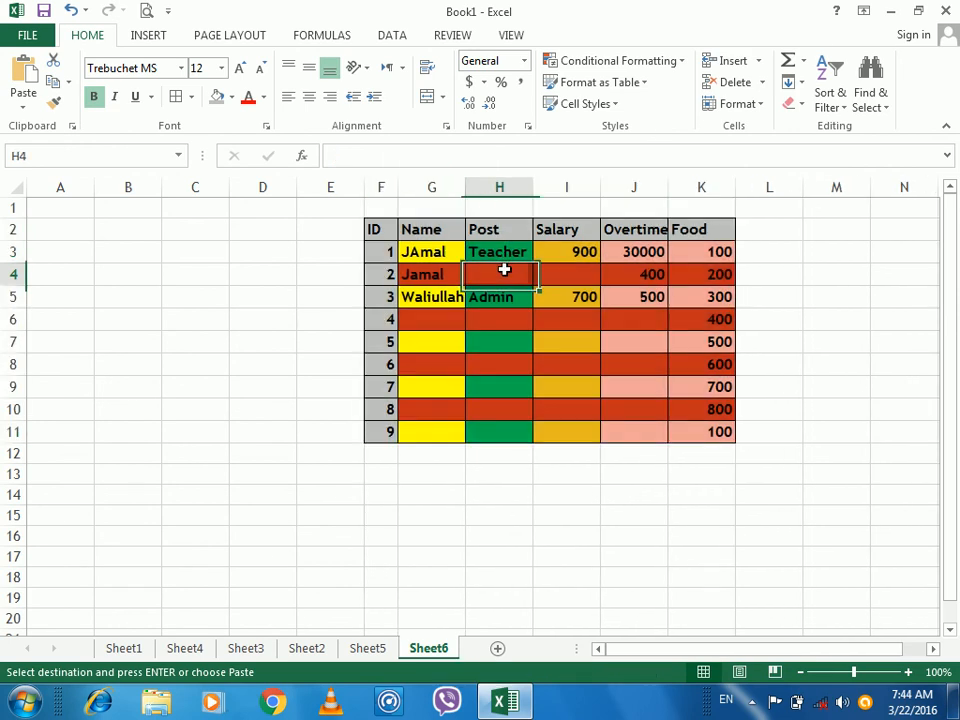
{"action": "left_click_drag", "start_coordinate": [672, 185], "coordinate": [378, 186]}
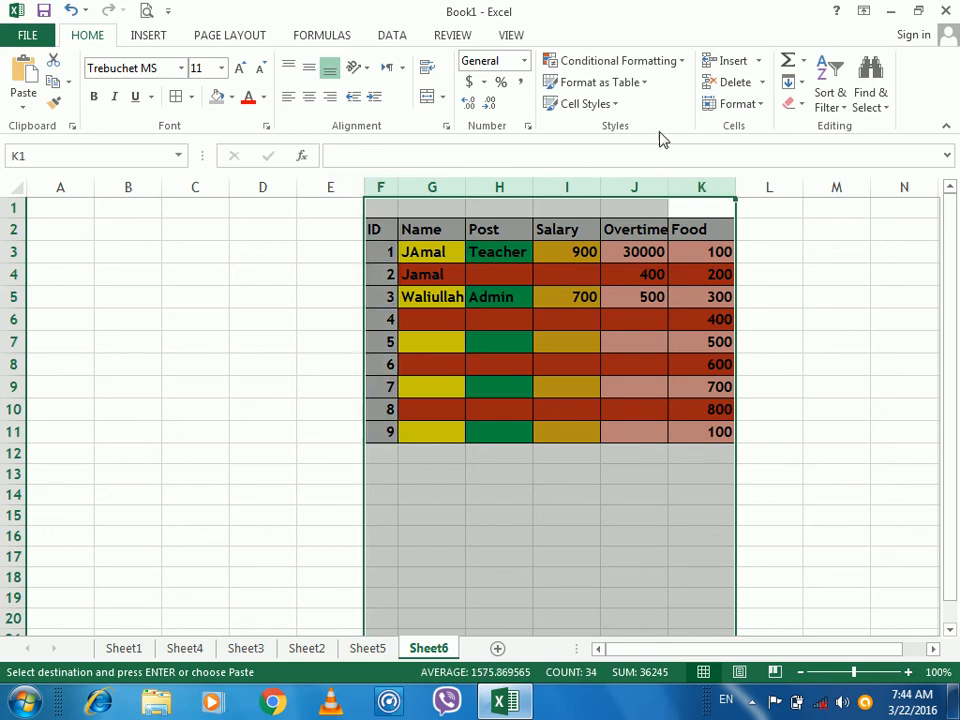
{"action": "double_click", "coordinate": [736, 187]}
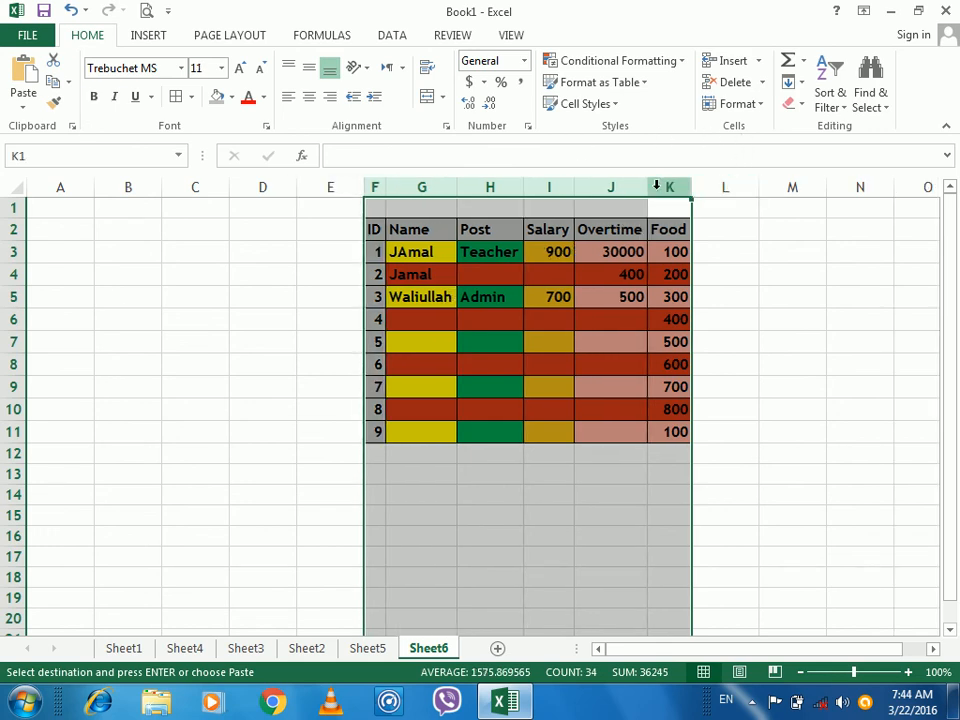
{"action": "left_click", "coordinate": [403, 252]}
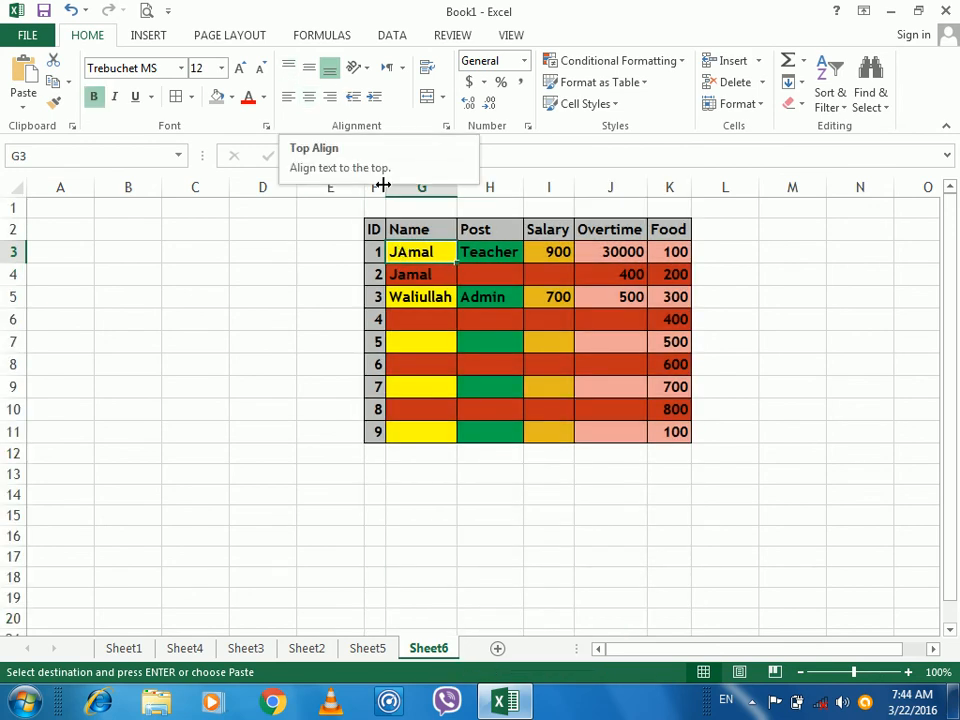
- Make row 2 roughly three times as tall and align the headers in F2:K2 to the middle and centre
{"action": "left_click_drag", "start_coordinate": [22, 241], "coordinate": [21, 283]}
{"action": "left_click_drag", "start_coordinate": [376, 240], "coordinate": [658, 232]}
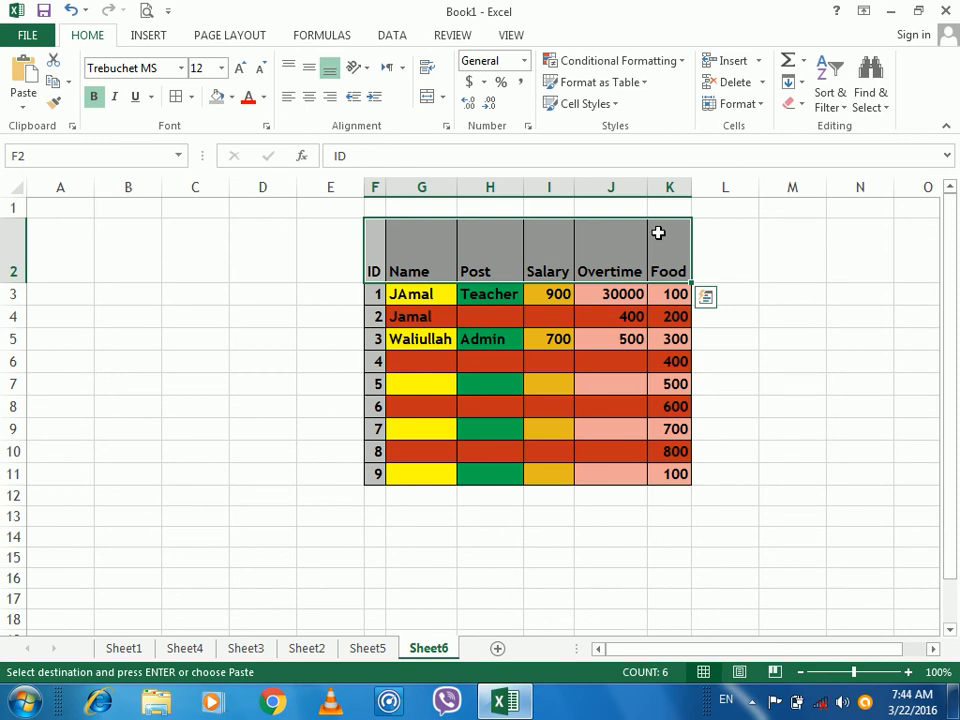
{"action": "left_click", "coordinate": [307, 70]}
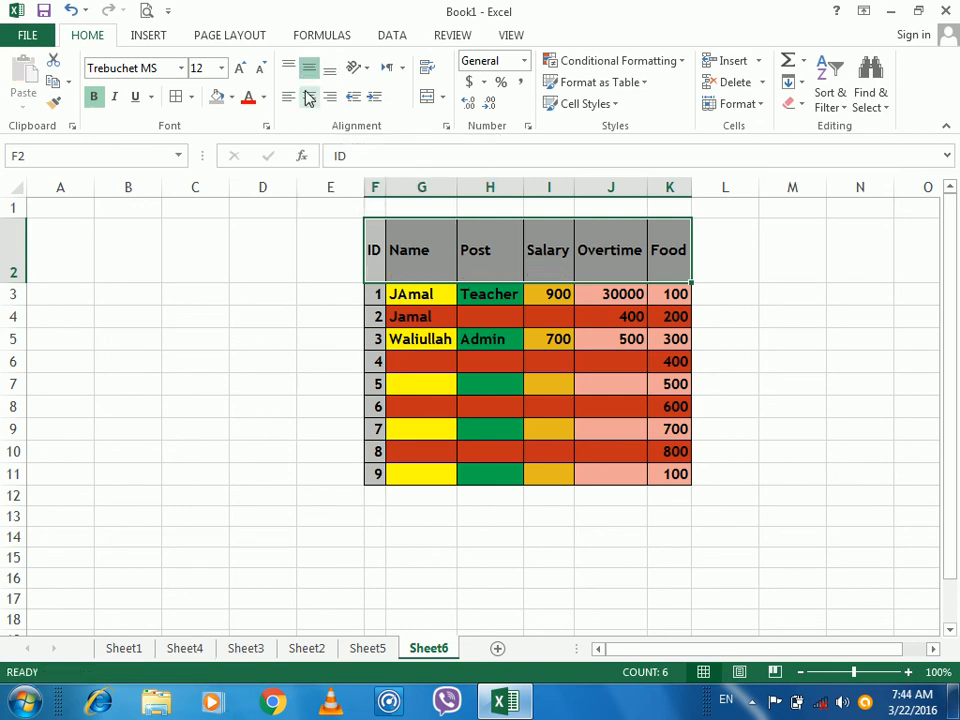
{"action": "left_click", "coordinate": [309, 98]}
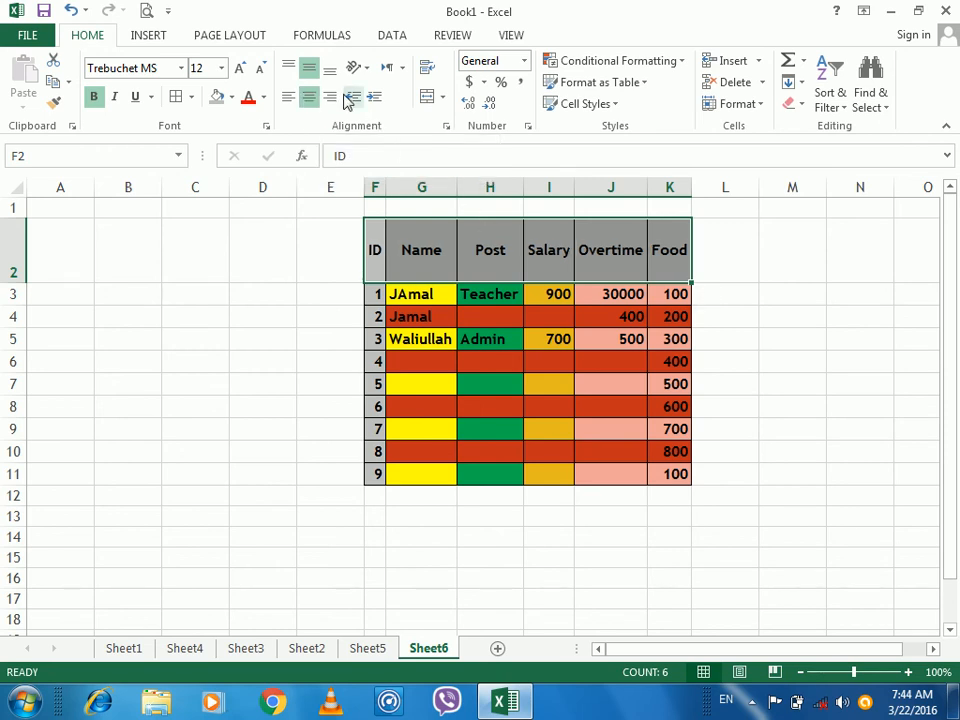
- Try bottom-right and top-left alignment on the header cells F2:K2
{"action": "left_click", "coordinate": [331, 97]}
{"action": "left_click", "coordinate": [330, 68]}
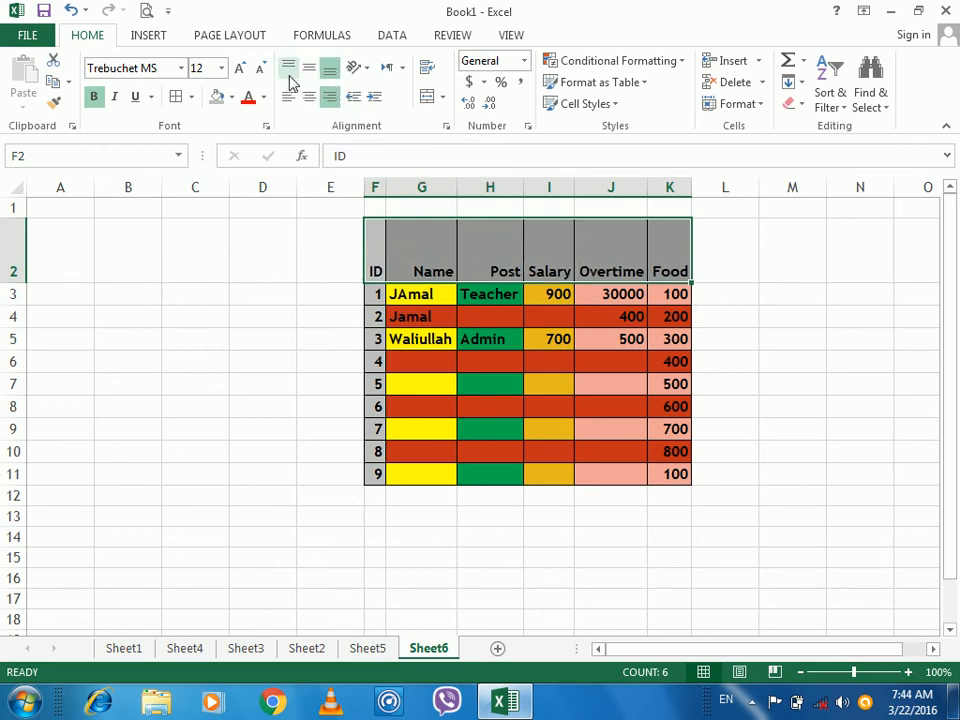
{"action": "left_click", "coordinate": [289, 68]}
{"action": "left_click", "coordinate": [288, 97]}
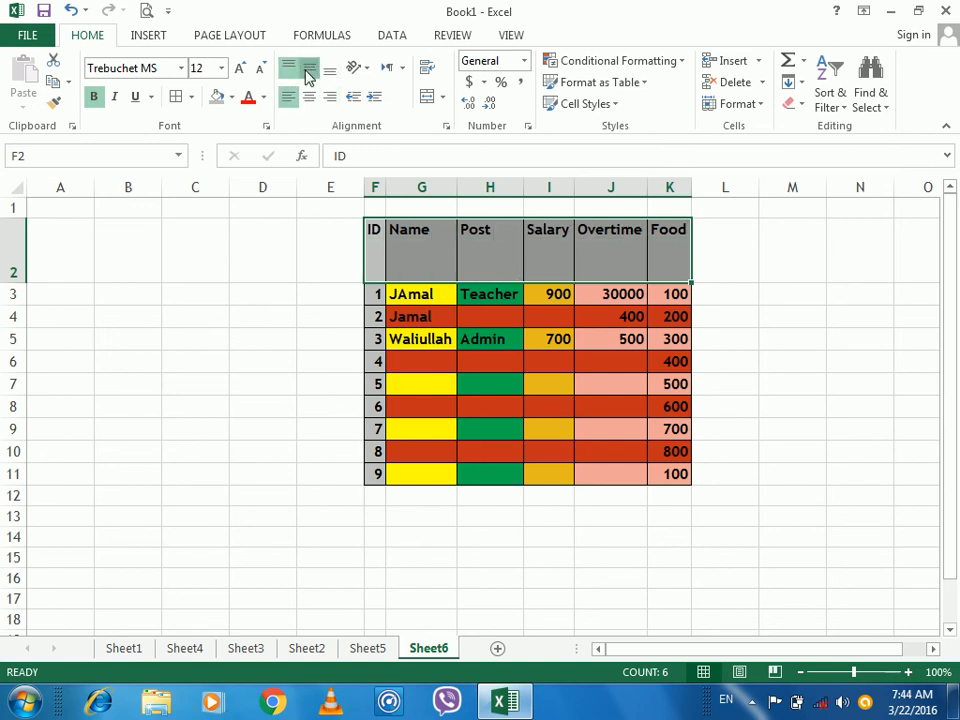
- Set the headers in F2:K2 back to middle and centre alignment, and select the Name header
{"action": "left_click", "coordinate": [307, 70]}
{"action": "left_click", "coordinate": [309, 97]}
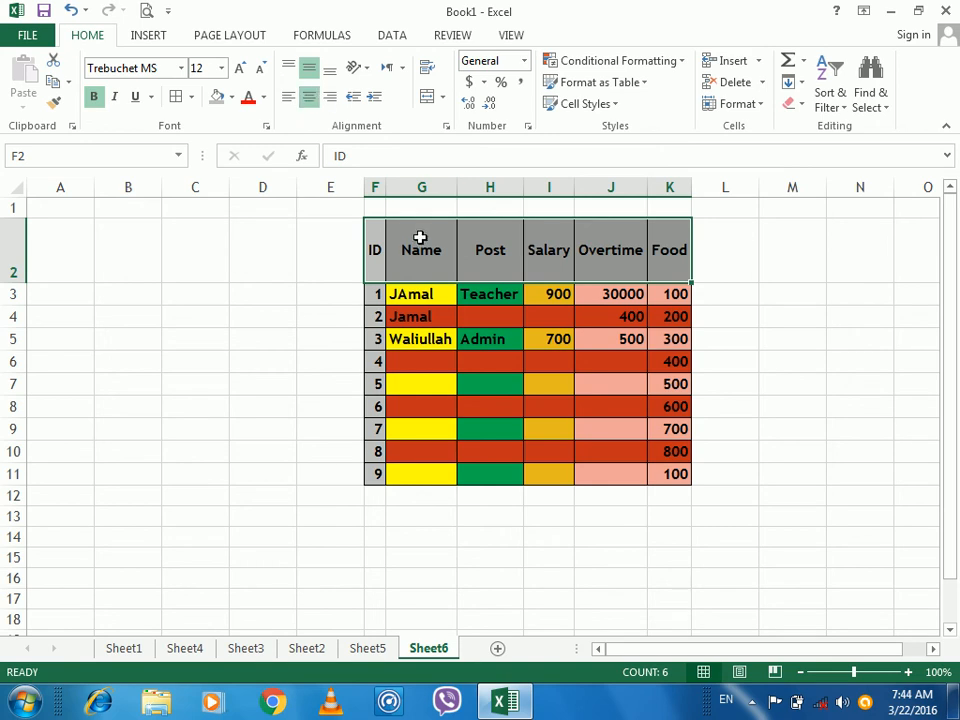
{"action": "left_click", "coordinate": [421, 240]}
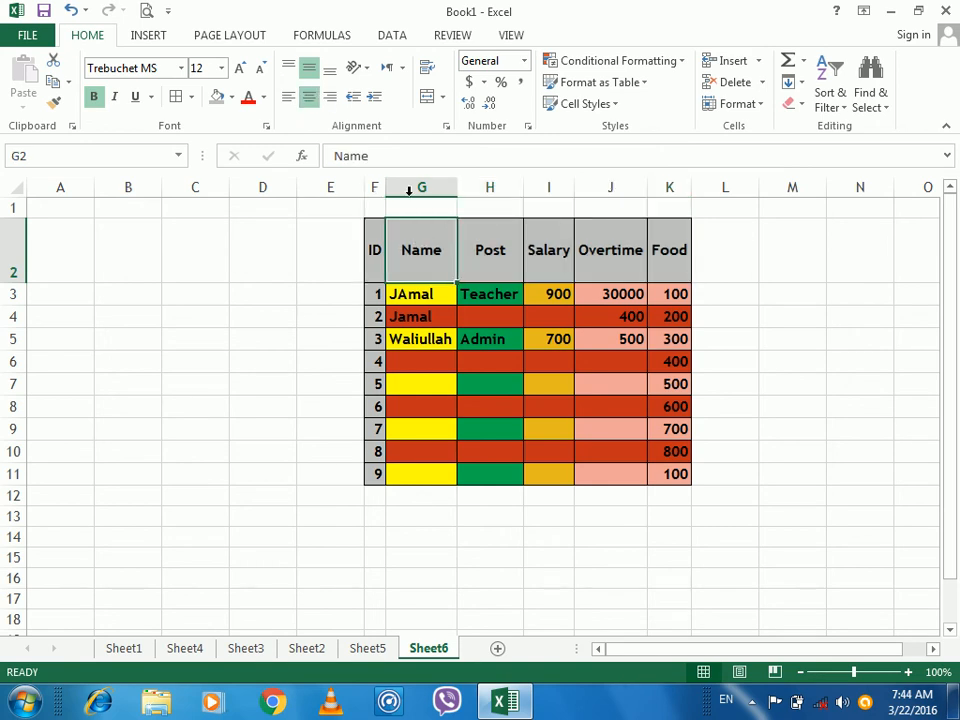
- Try the vertical, rotated-down and rotated-up text orientations on the Name header
{"action": "left_click", "coordinate": [366, 70]}
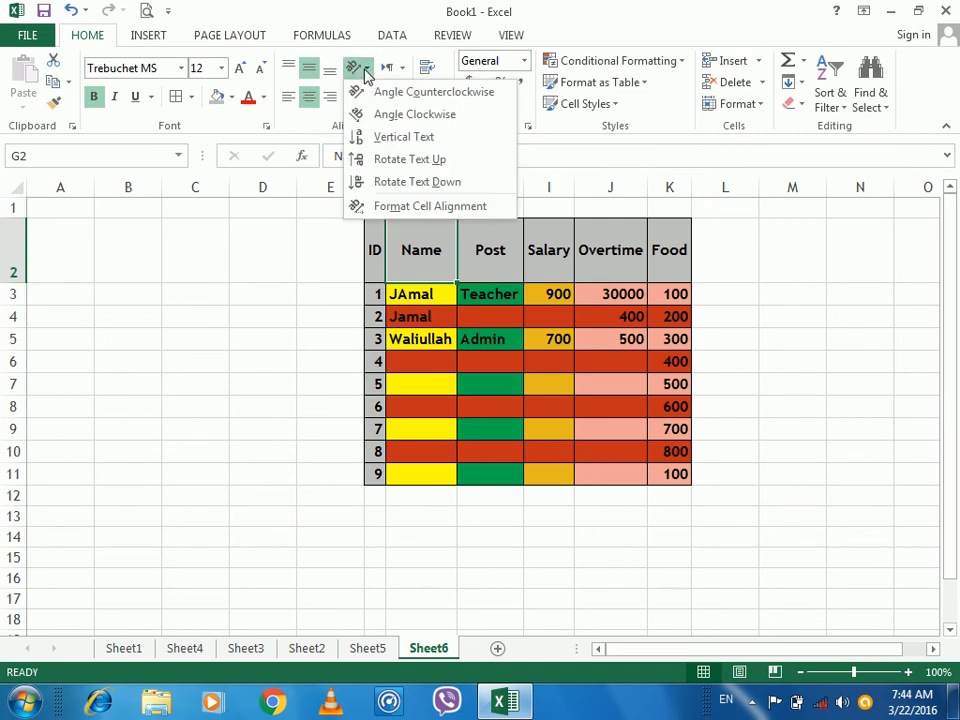
{"action": "left_click", "coordinate": [404, 137]}
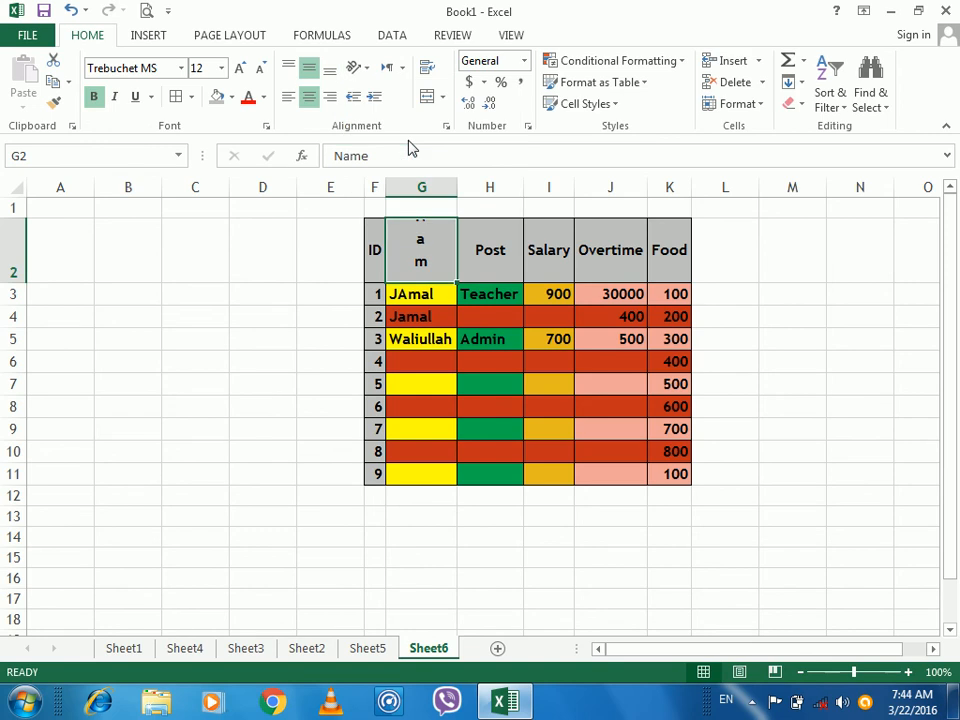
{"action": "left_click", "coordinate": [358, 68]}
{"action": "left_click", "coordinate": [380, 183]}
{"action": "left_click", "coordinate": [360, 68]}
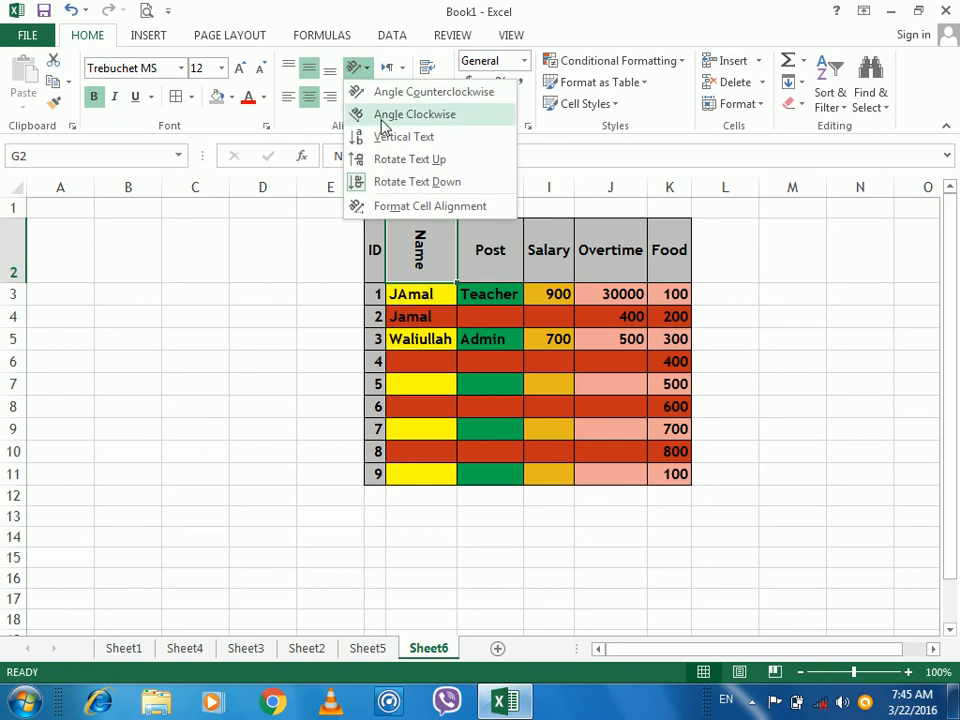
{"action": "left_click", "coordinate": [399, 160]}
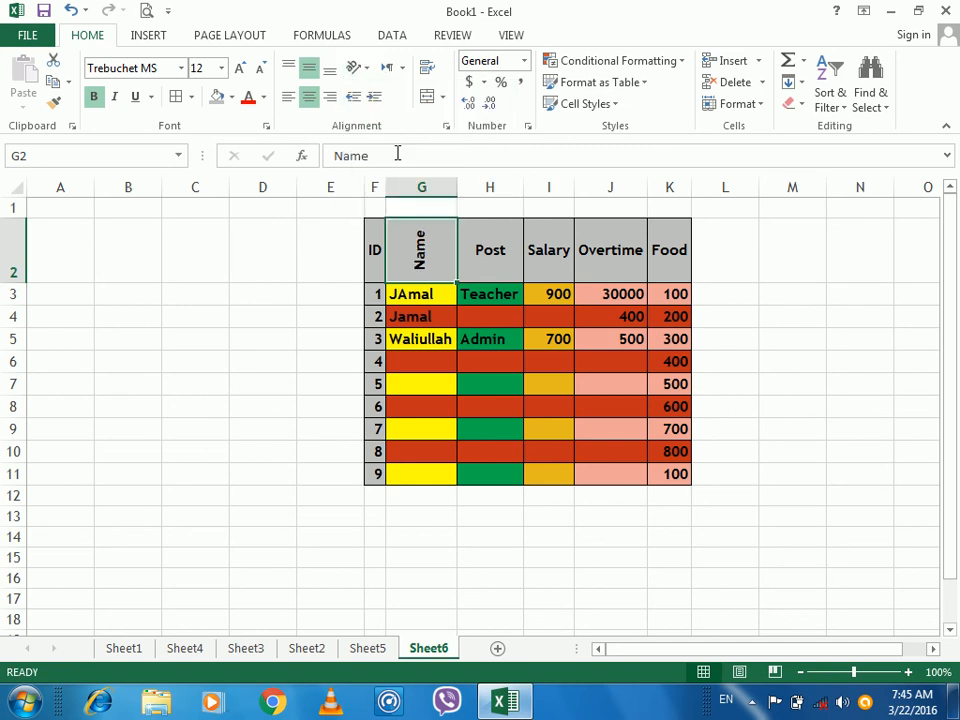
- Try angling the Name header clockwise, and undo it
{"action": "left_click", "coordinate": [358, 68]}
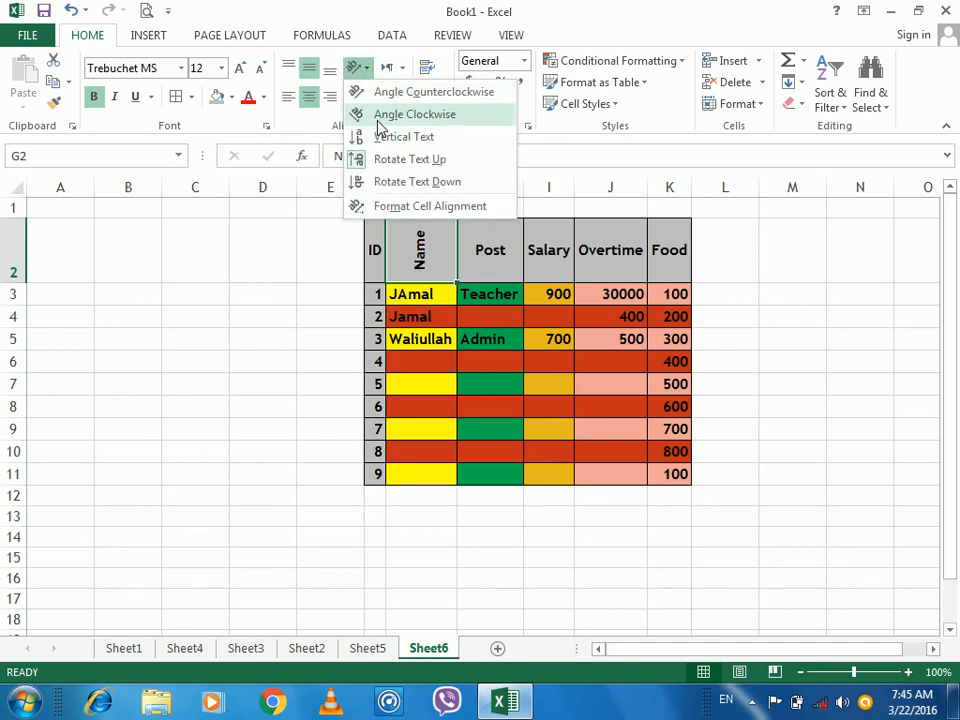
{"action": "left_click", "coordinate": [365, 114]}
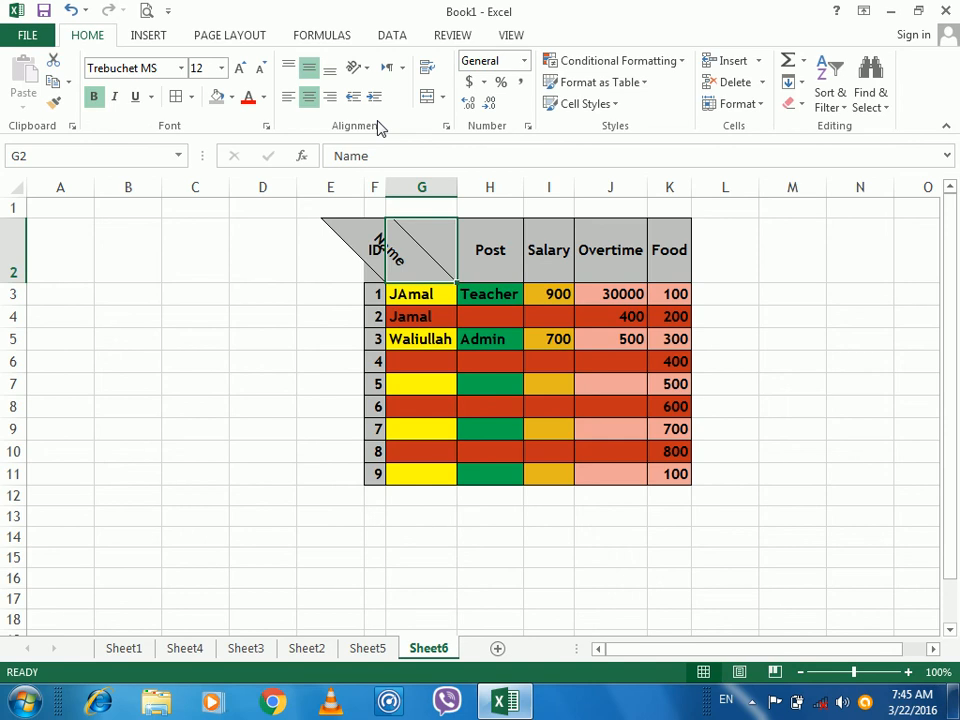
{"action": "key", "text": "ctrl+z"}
{"action": "left_click", "coordinate": [359, 72]}
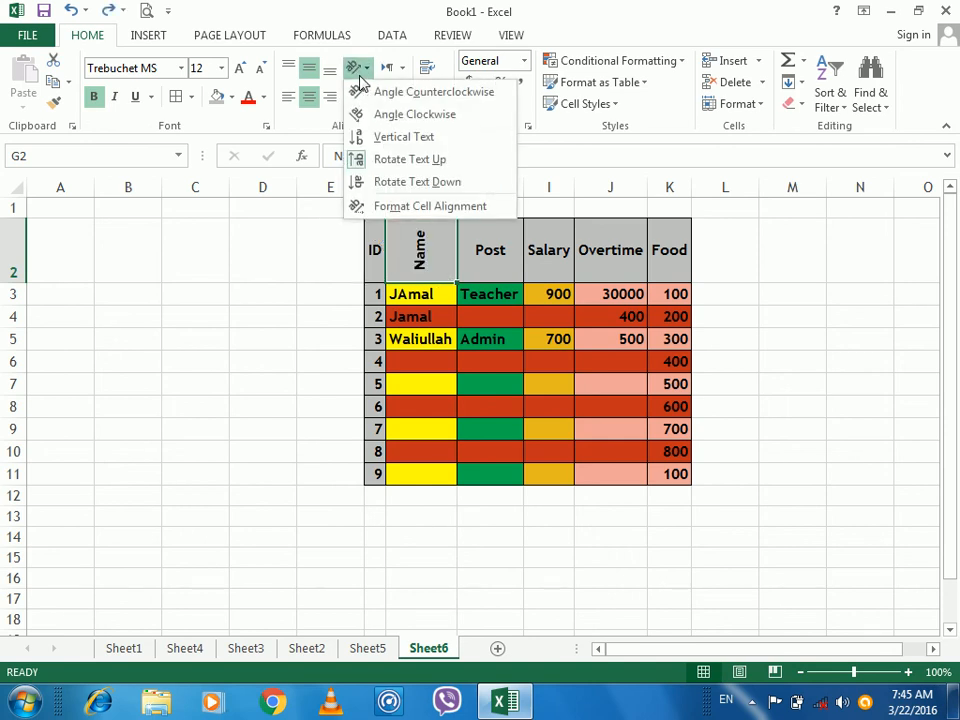
{"action": "left_click", "coordinate": [422, 254]}
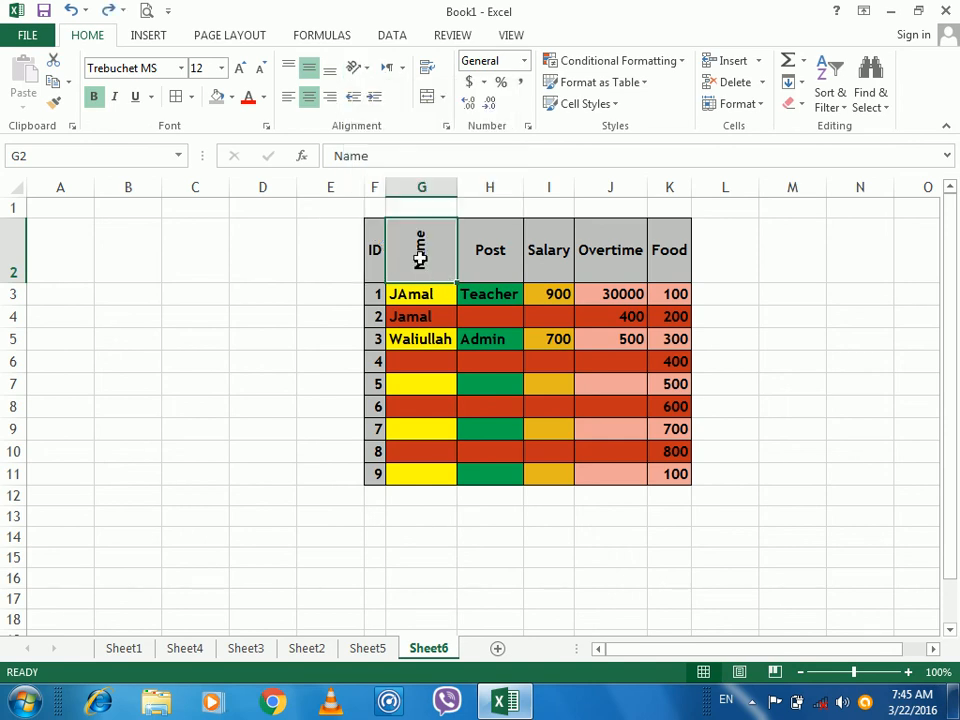
- Try a custom text orientation of 60 degrees on the header cells F2:K2
{"action": "left_click_drag", "start_coordinate": [375, 270], "coordinate": [671, 240]}
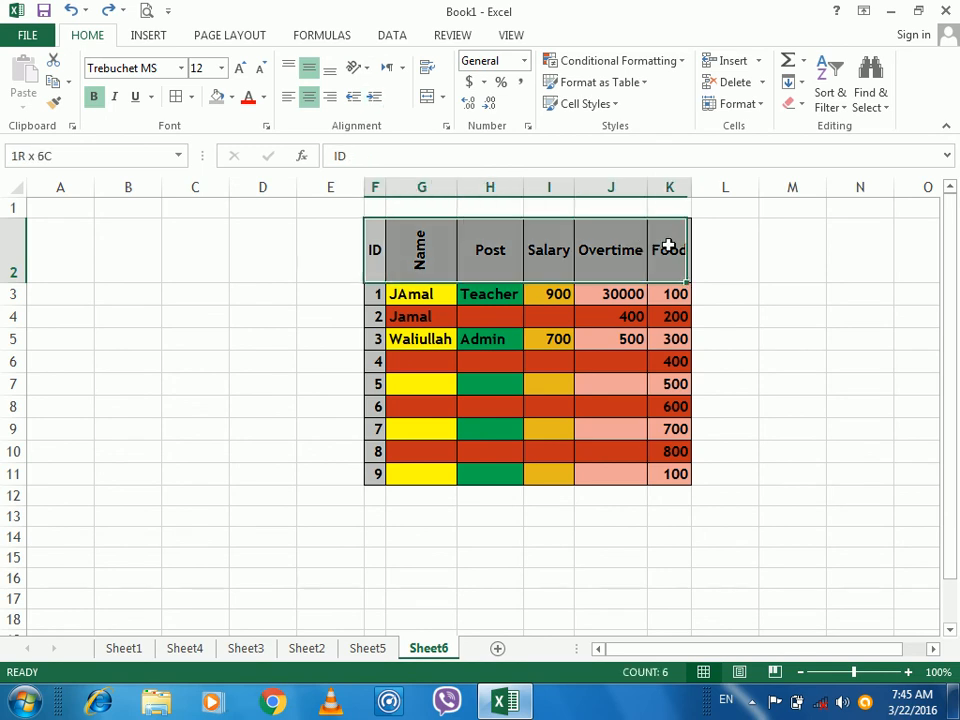
{"action": "left_click", "coordinate": [359, 68]}
{"action": "left_click", "coordinate": [414, 208]}
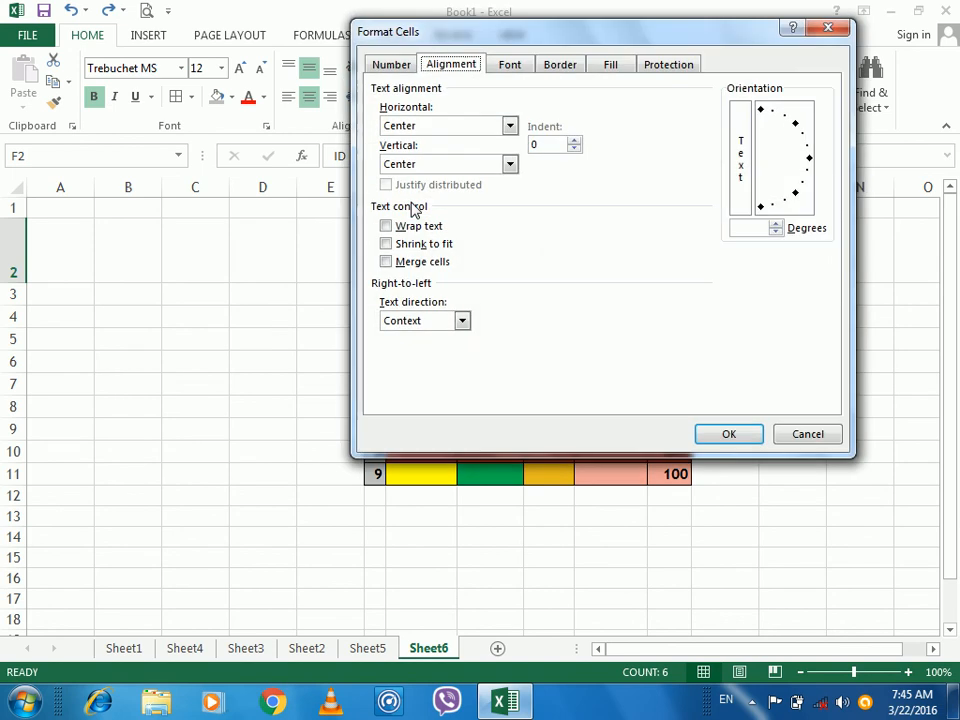
{"action": "left_click_drag", "start_coordinate": [810, 160], "coordinate": [785, 122]}
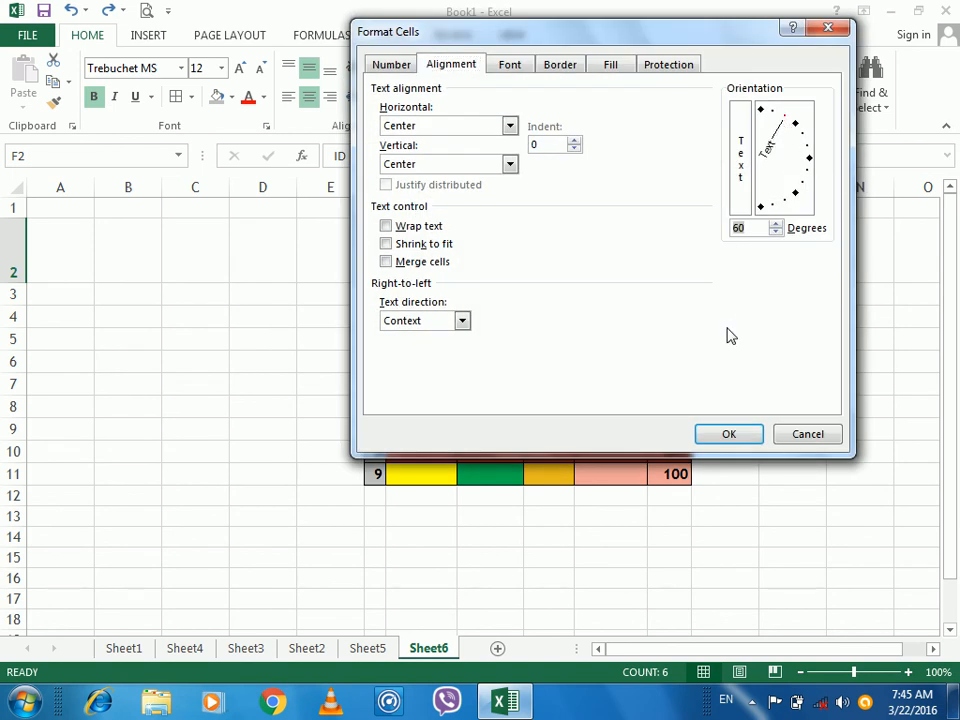
{"action": "left_click", "coordinate": [741, 435]}
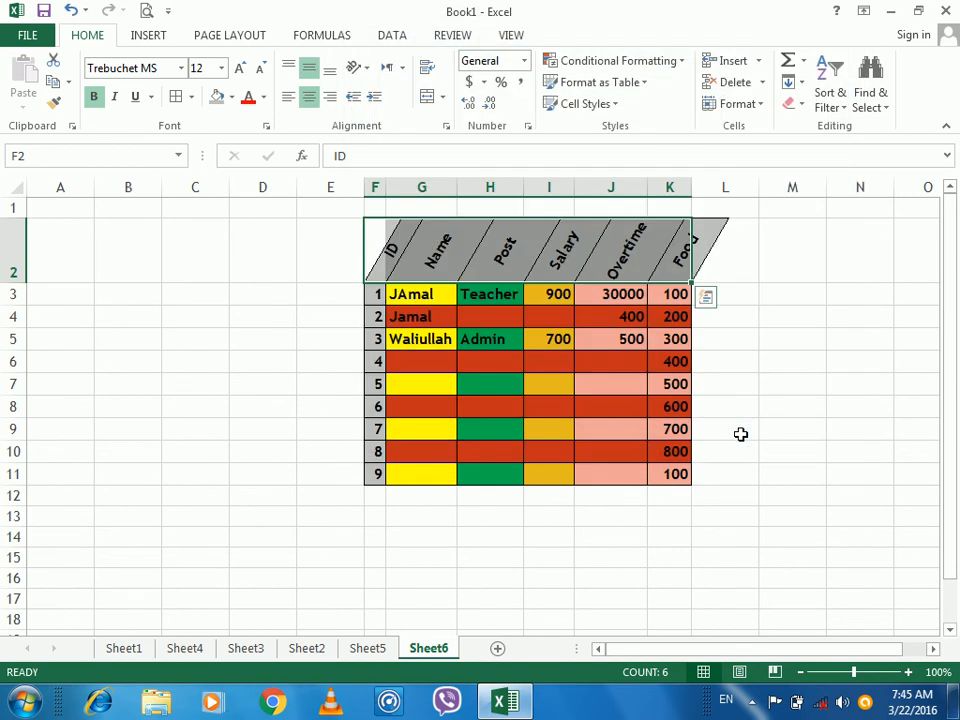
- Undo the recent changes on headers F2:K2 back to horizontal, left-aligned text
{"action": "key", "text": "ctrl+z"}
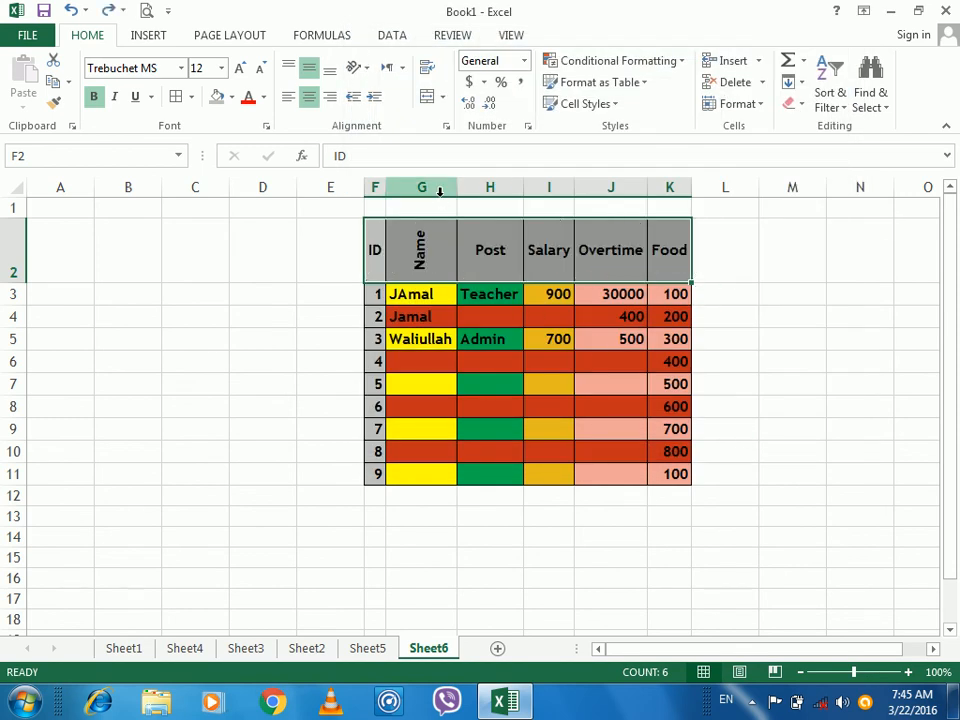
{"action": "key", "text": "Right"}
{"action": "key", "text": "ctrl+z"}
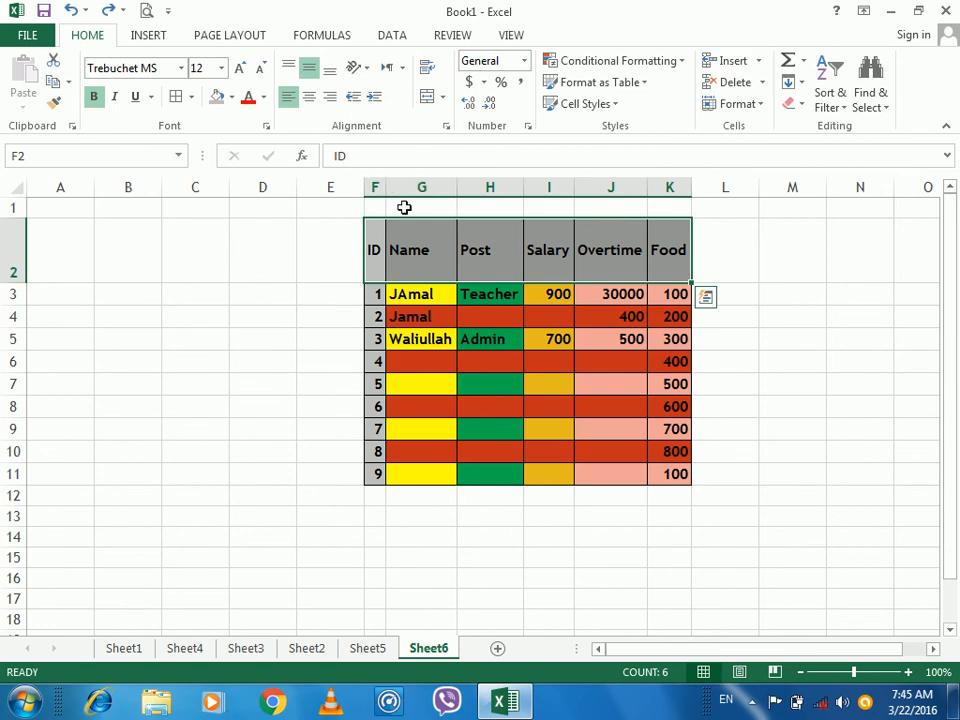
- Widen the Name column to nearly twice its width and indent the Name header by two levels
{"action": "left_click", "coordinate": [434, 235]}
{"action": "left_click_drag", "start_coordinate": [457, 193], "coordinate": [505, 193]}
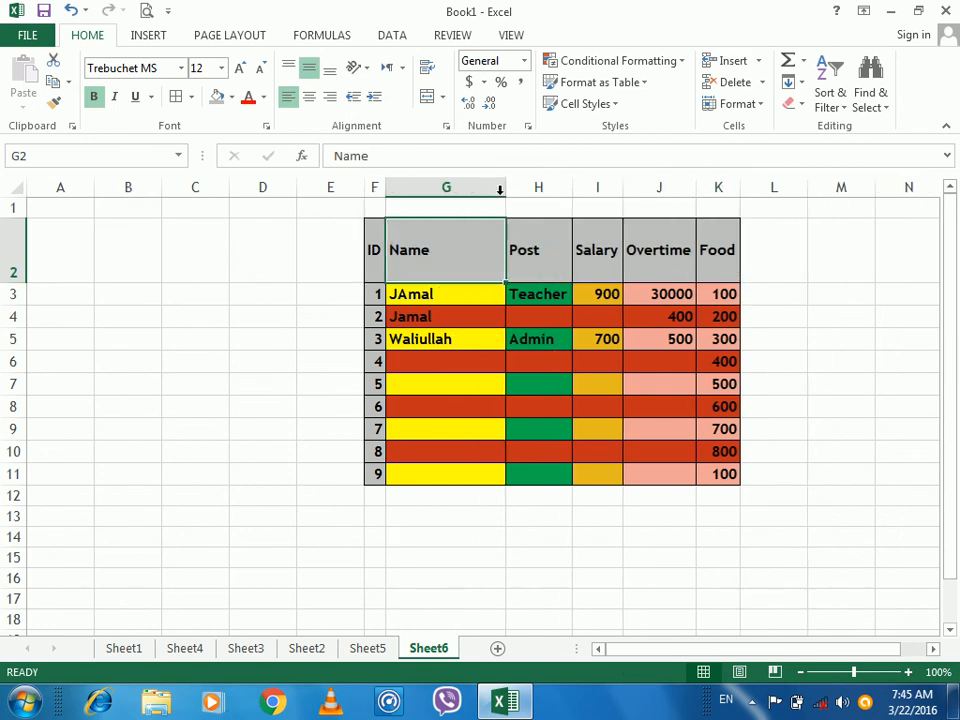
{"action": "left_click", "coordinate": [376, 100]}
{"action": "left_click", "coordinate": [378, 104]}
{"action": "left_click", "coordinate": [378, 104]}
{"action": "left_click", "coordinate": [378, 104]}
{"action": "left_click", "coordinate": [356, 101]}
{"action": "left_click", "coordinate": [356, 101]}
{"action": "left_click", "coordinate": [356, 101]}
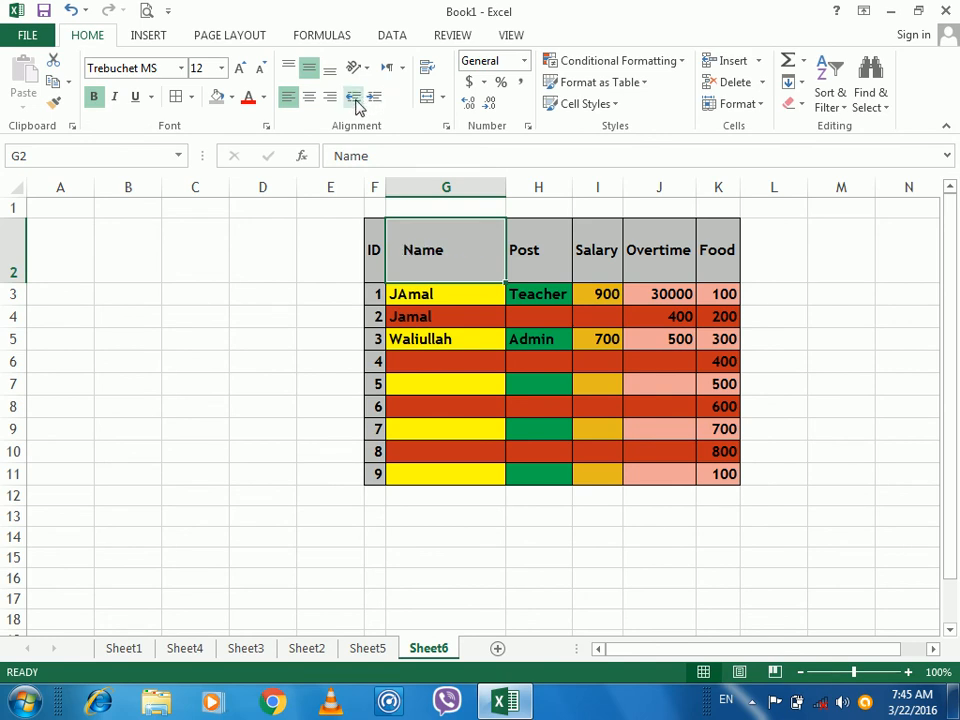
{"action": "left_click", "coordinate": [377, 101]}
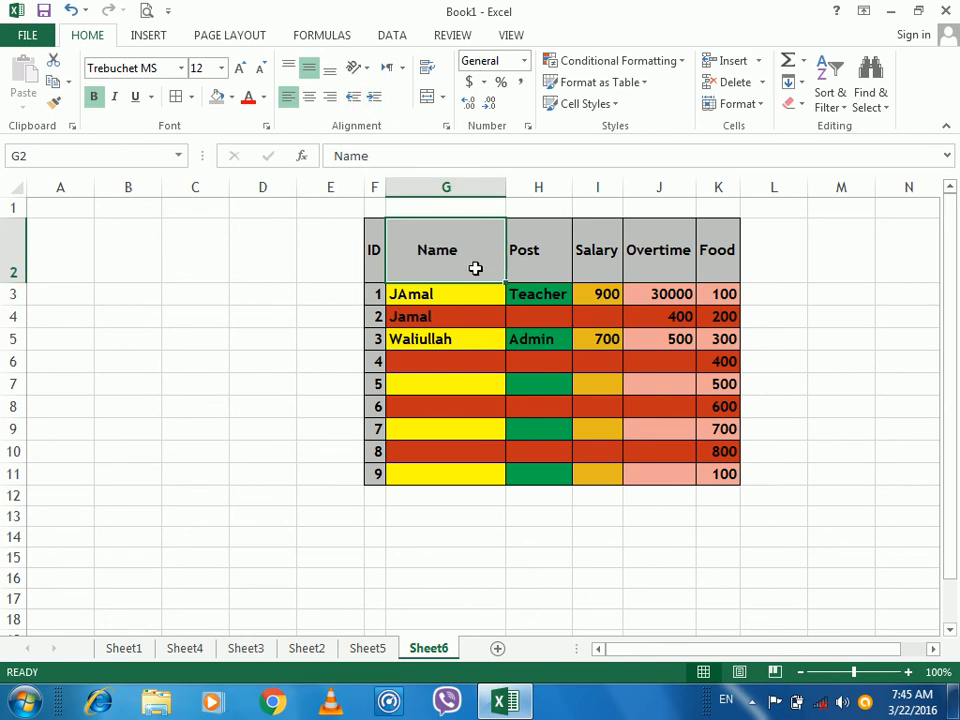
- Append the Pashto translations to three headers: نوم after Name, دنده after Post and معاش after Salary
{"action": "left_click", "coordinate": [482, 315]}
{"action": "left_click", "coordinate": [474, 252]}
{"action": "double_click", "coordinate": [474, 252]}
{"action": "type", "text": "نوم"}
{"action": "left_click", "coordinate": [553, 257]}
{"action": "double_click", "coordinate": [556, 258]}
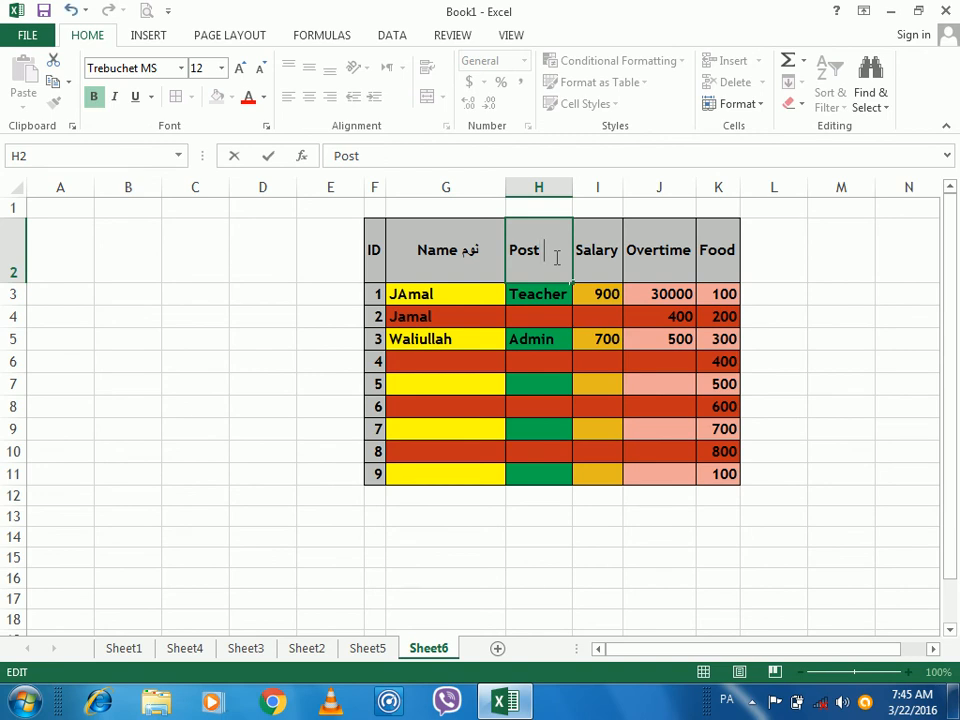
{"action": "type", "text": "دنده"}
{"action": "left_click", "coordinate": [619, 247]}
{"action": "double_click", "coordinate": [620, 249]}
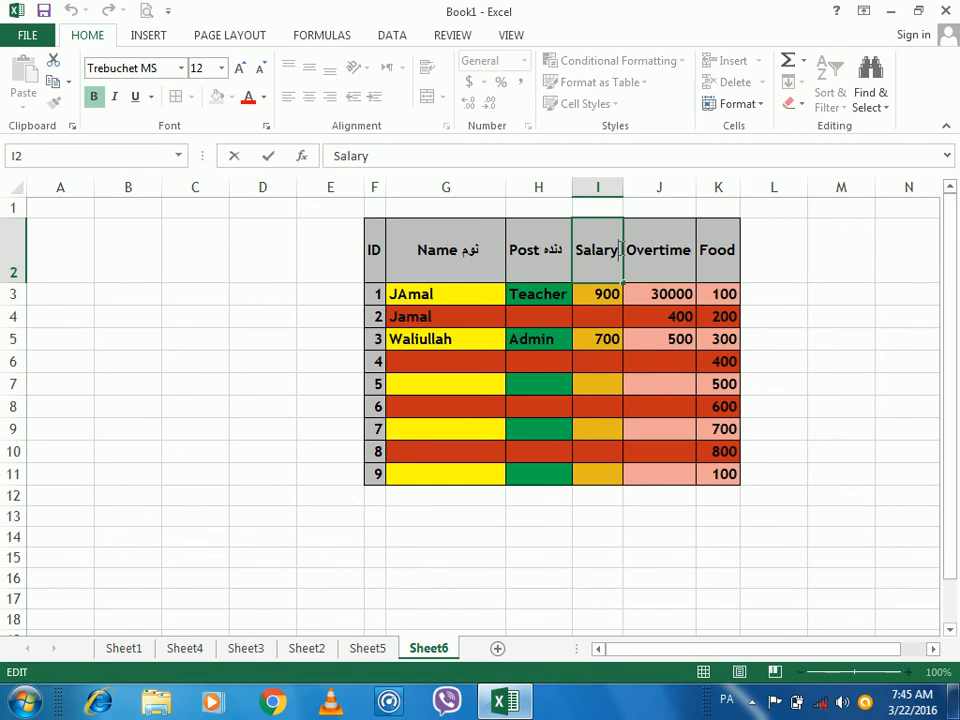
{"action": "type", "text": "معاش"}
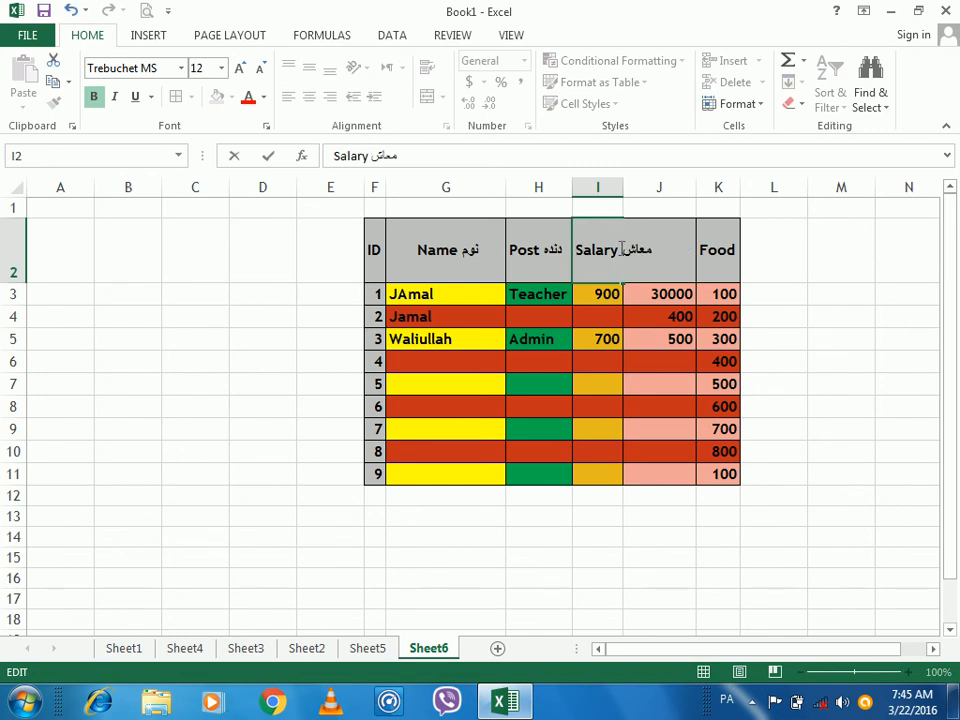
{"action": "key", "text": "Return"}
- Append اضافه کاري to the Overtime header and خوراک to the Food header
{"action": "left_click", "coordinate": [691, 259]}
{"action": "left_click", "coordinate": [698, 263]}
{"action": "double_click", "coordinate": [690, 250]}
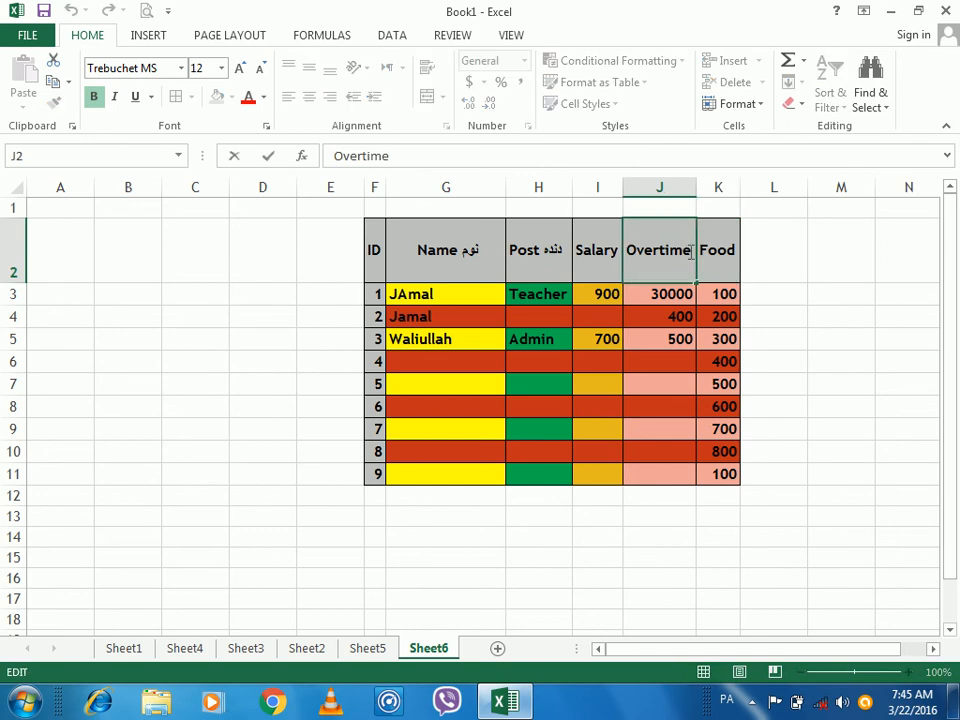
{"action": "type", "text": "اضافه کاري"}
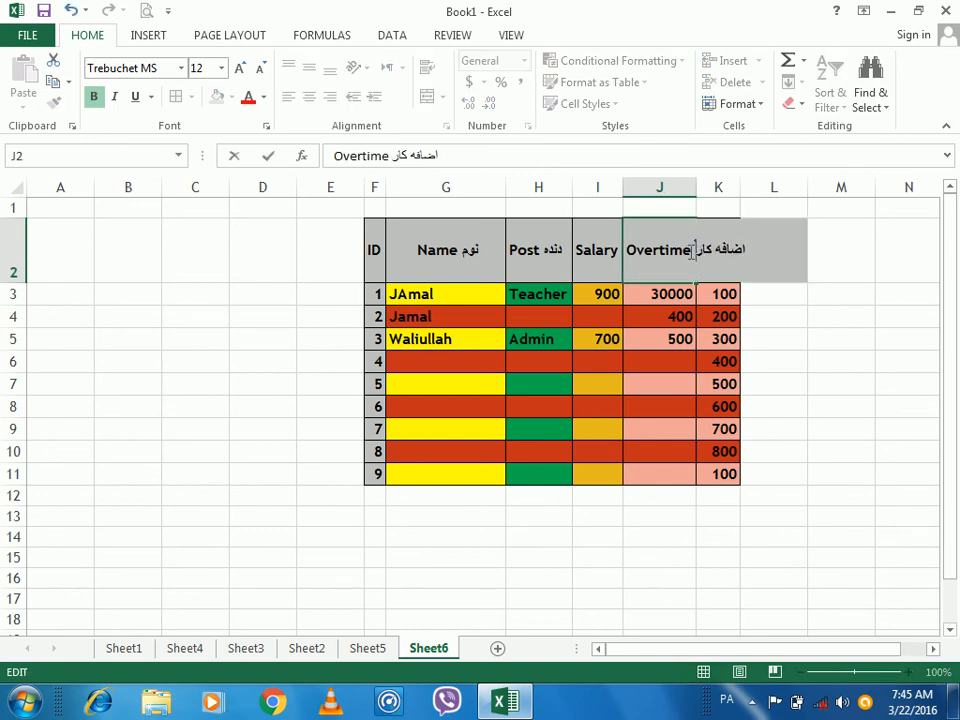
{"action": "key", "text": "Return"}
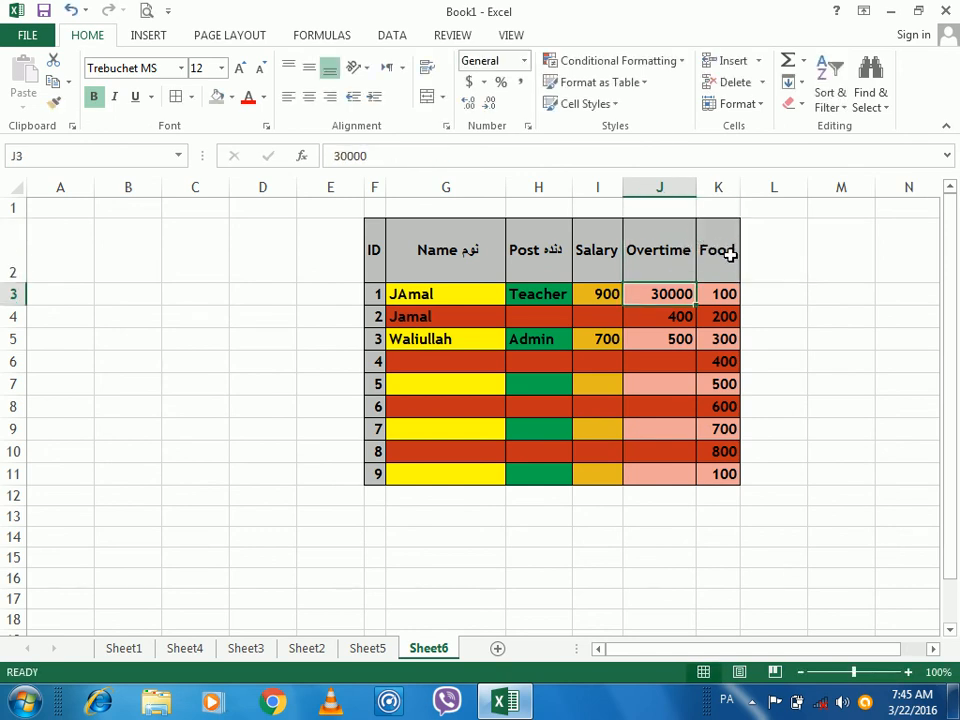
{"action": "double_click", "coordinate": [735, 253]}
{"action": "type", "text": "خوراک"}
{"action": "key", "text": "Return"}
- AutoFit the widths of columns K, J, I and G to their bilingual headers
{"action": "double_click", "coordinate": [741, 188]}
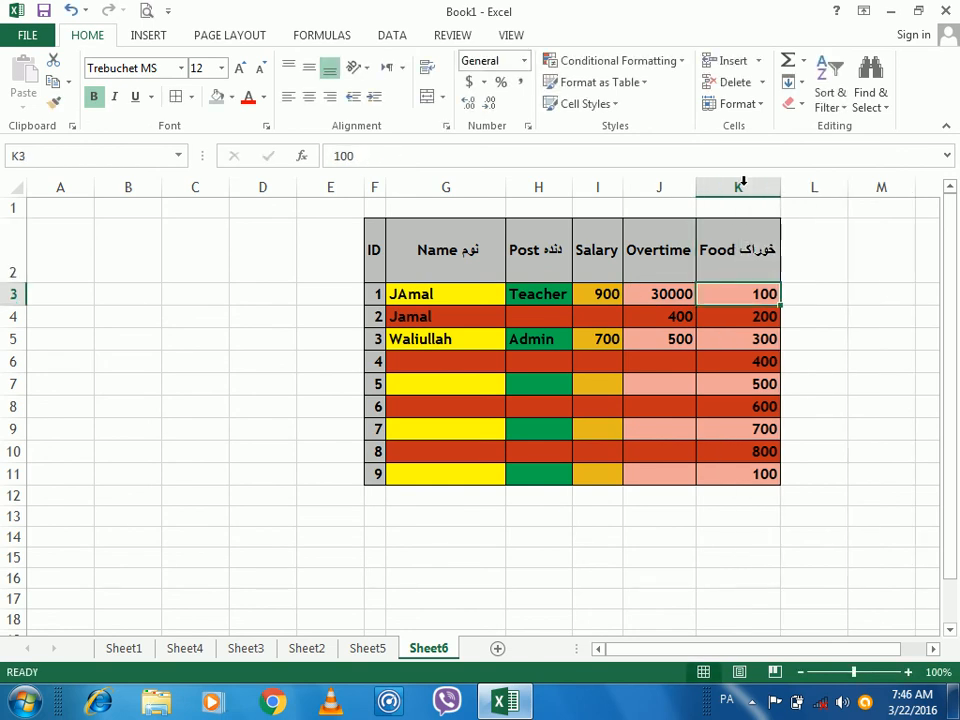
{"action": "double_click", "coordinate": [692, 188]}
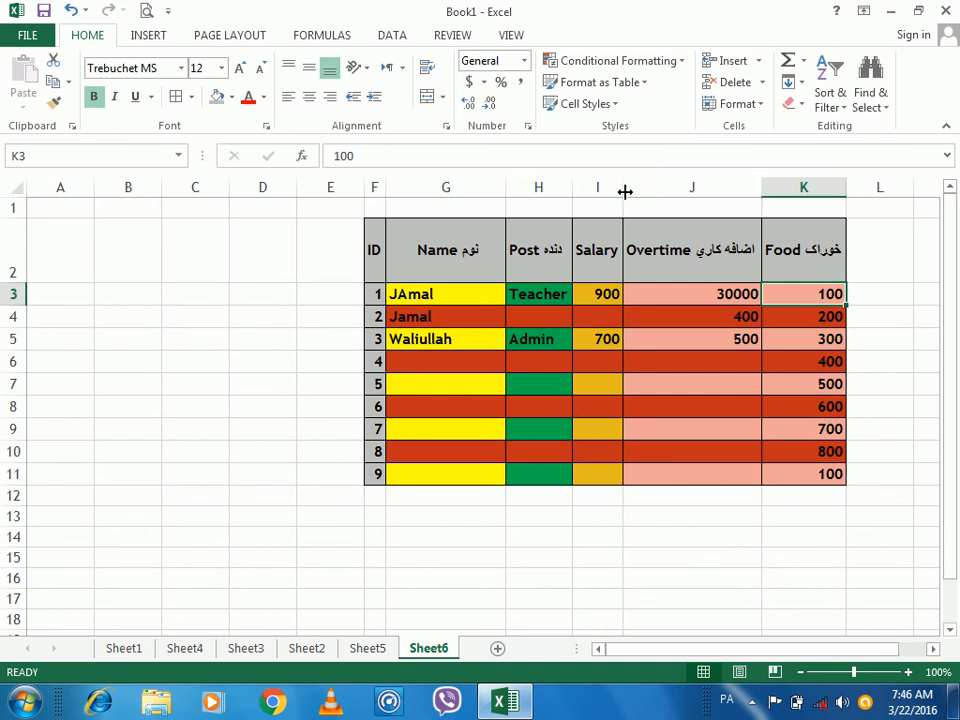
{"action": "double_click", "coordinate": [624, 188]}
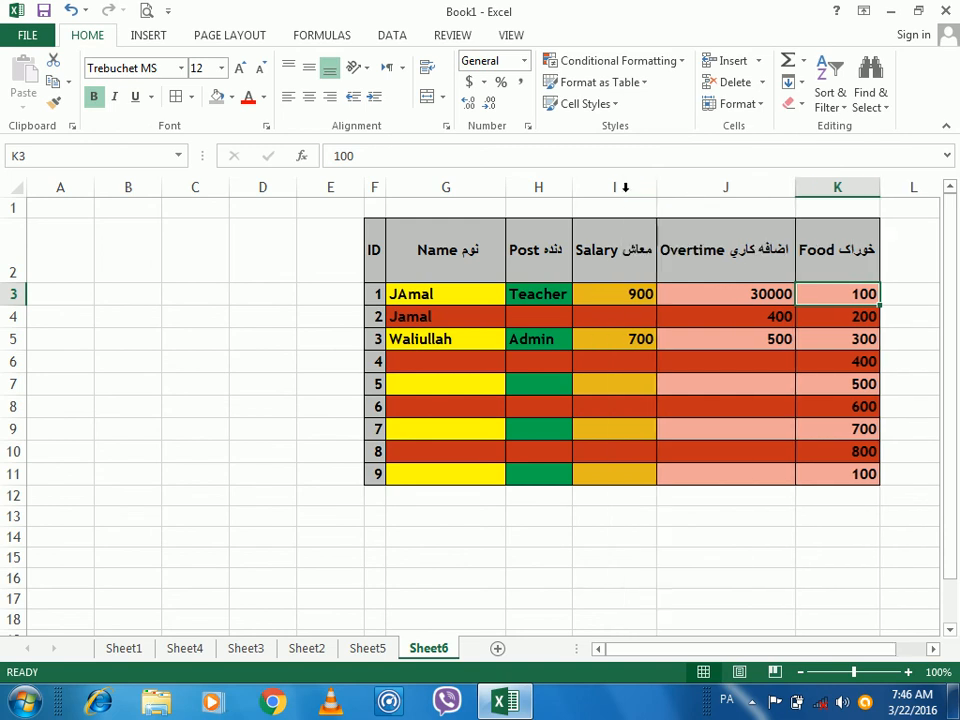
{"action": "double_click", "coordinate": [507, 187]}
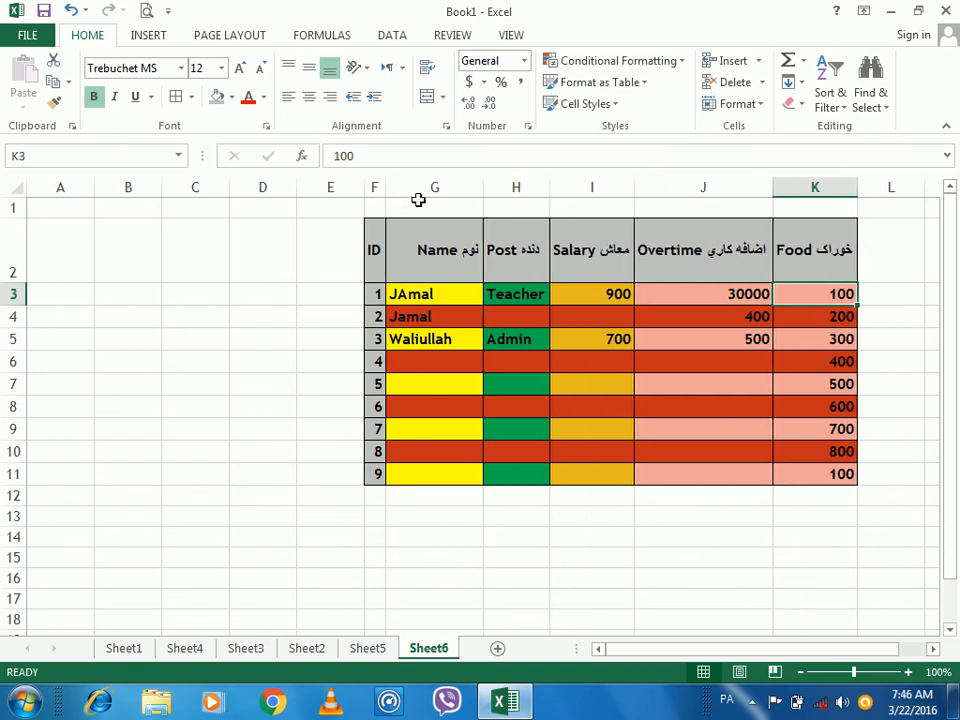
- Append گڼه to the ID header and AutoFit column F
{"action": "double_click", "coordinate": [376, 252]}
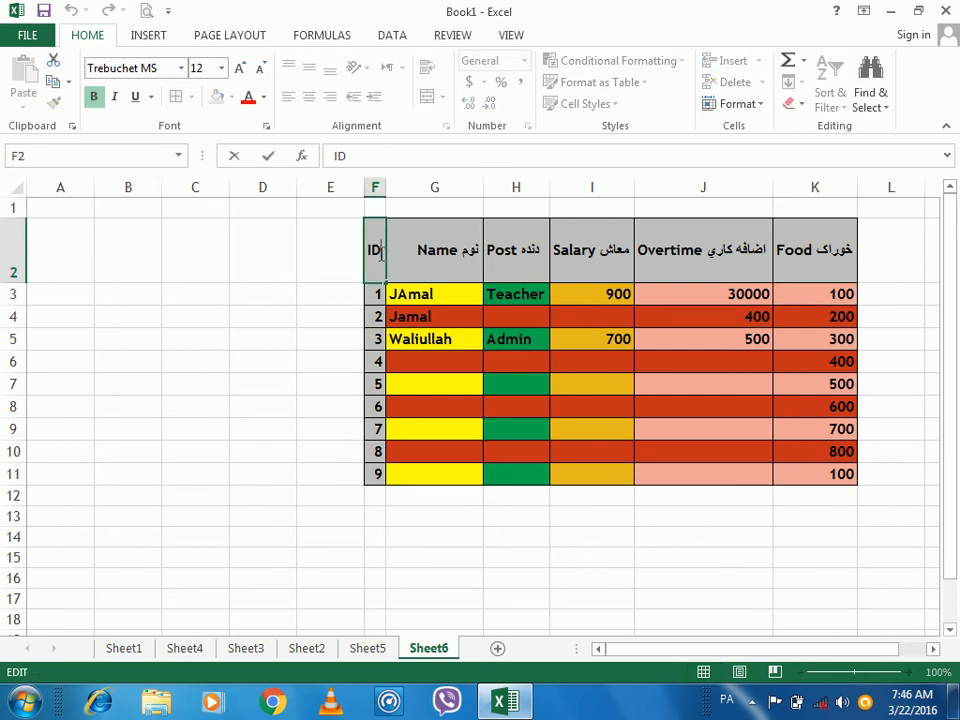
{"action": "type", "text": "گڼه"}
{"action": "key", "text": "Return"}
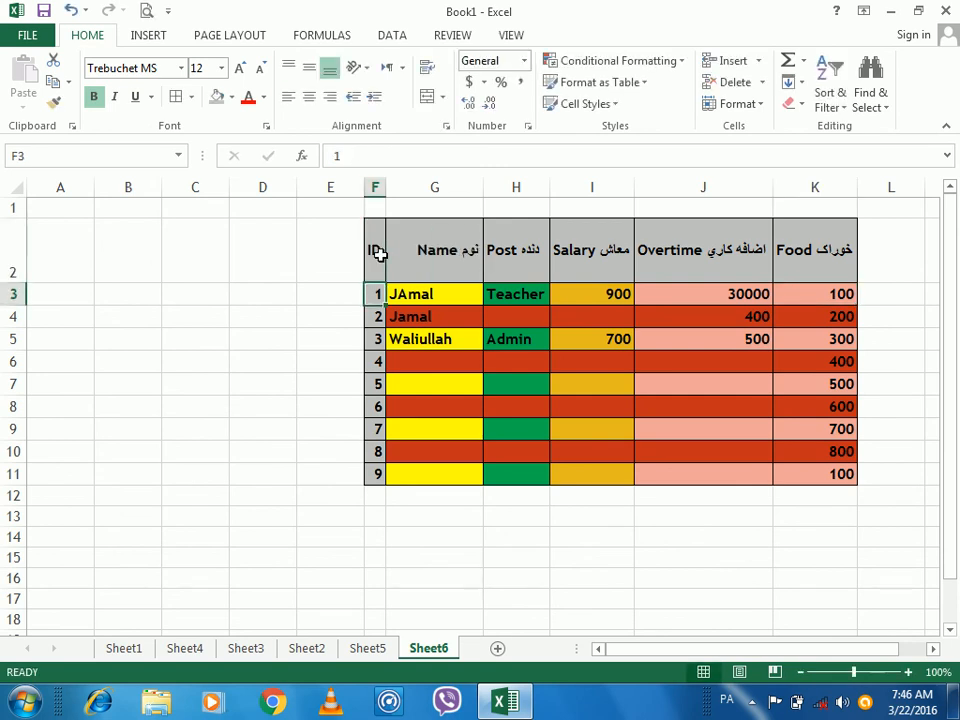
{"action": "double_click", "coordinate": [386, 186]}
- Try right-to-left and left-to-right text direction on the headers F2:K2, and set them back to Context
{"action": "left_click_drag", "start_coordinate": [373, 251], "coordinate": [814, 266]}
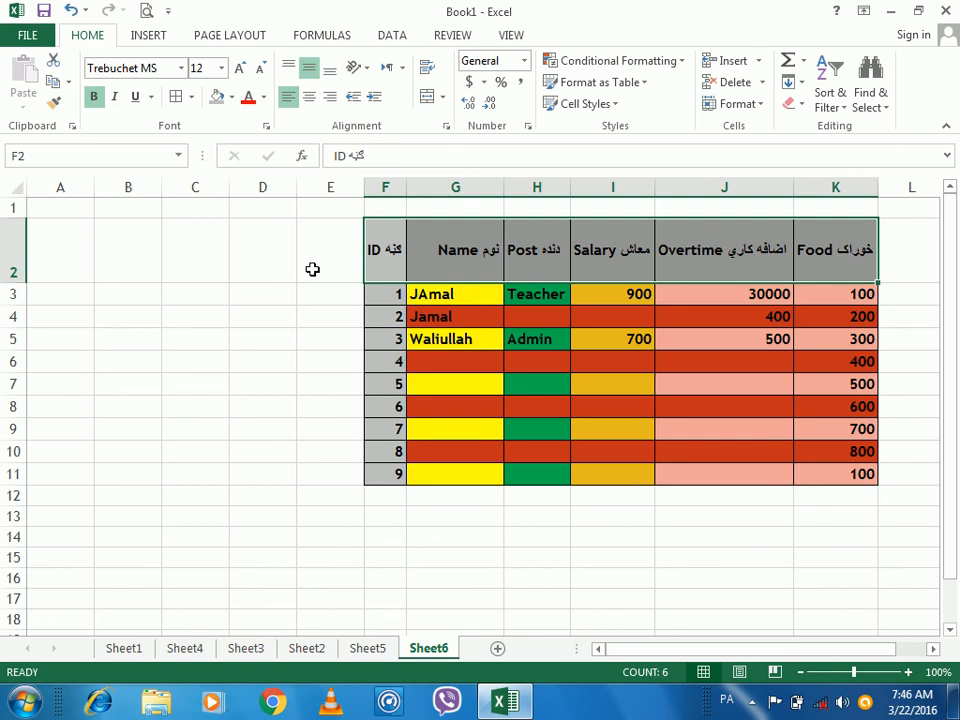
{"action": "left_click", "coordinate": [399, 68]}
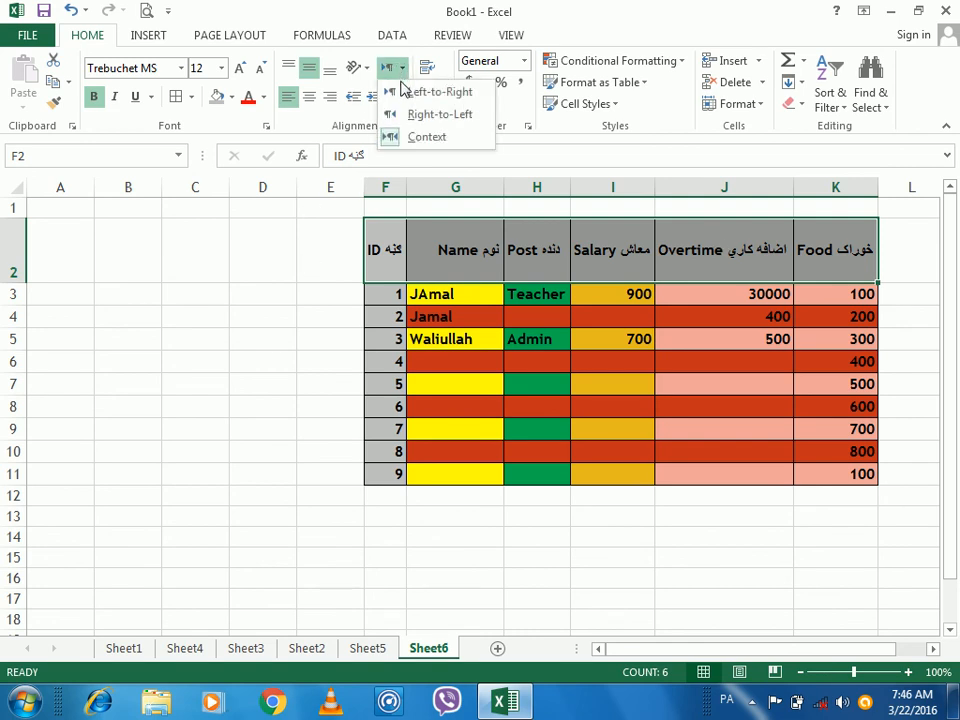
{"action": "left_click", "coordinate": [411, 116]}
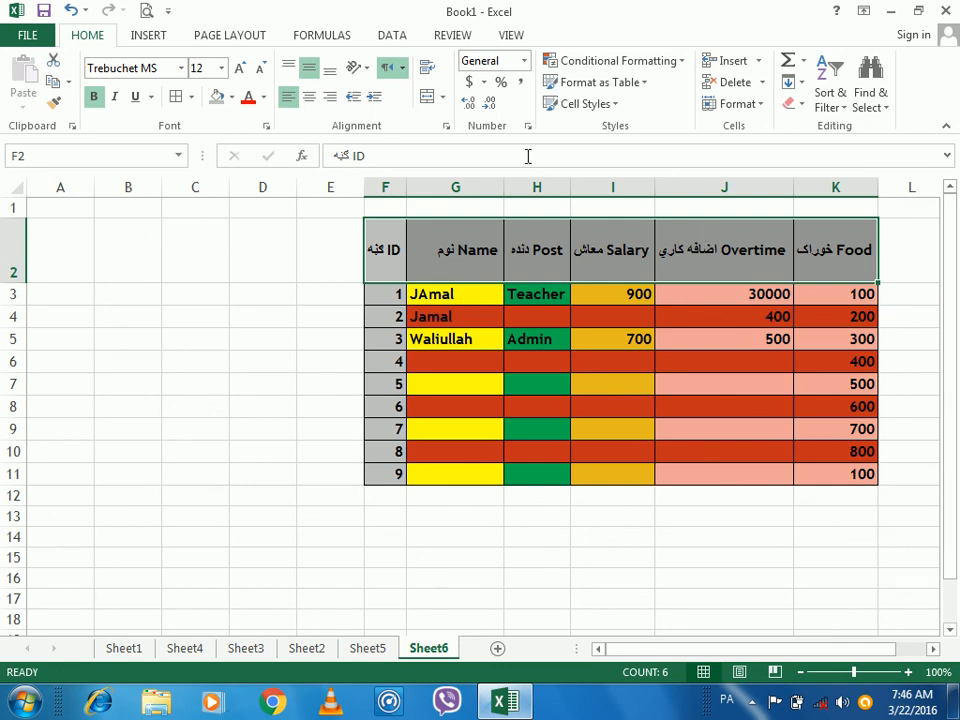
{"action": "left_click", "coordinate": [403, 69]}
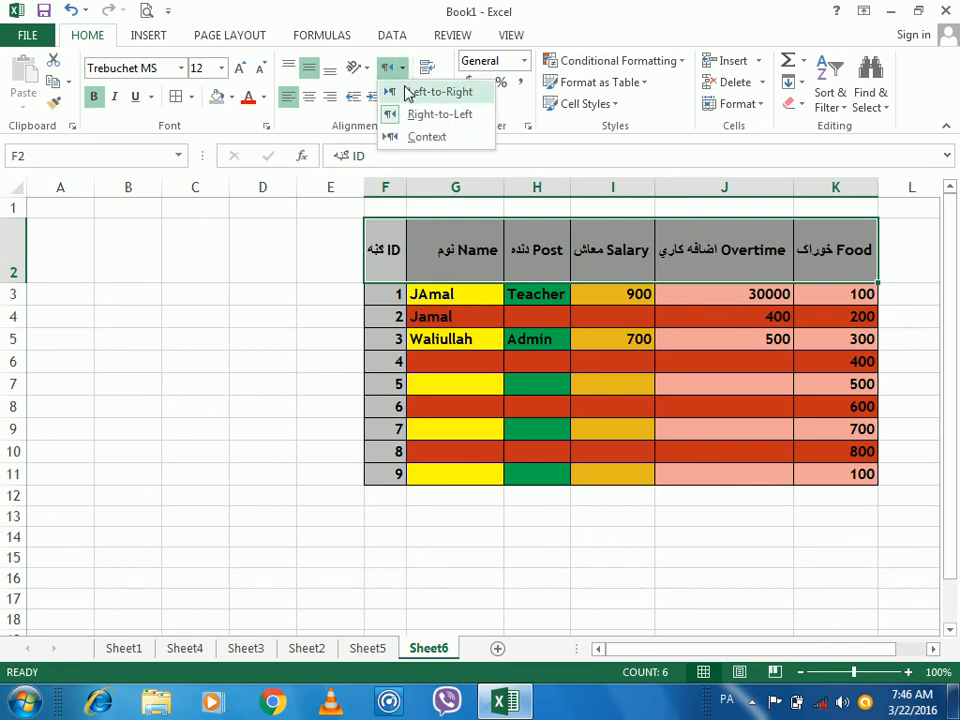
{"action": "left_click", "coordinate": [410, 91]}
{"action": "left_click", "coordinate": [401, 68]}
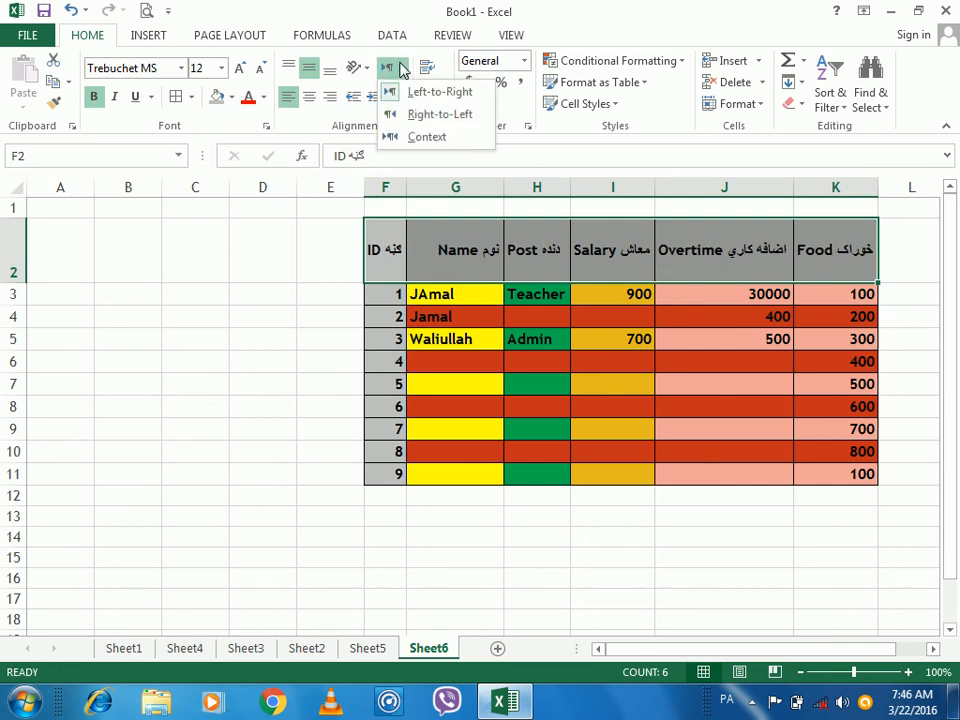
{"action": "left_click", "coordinate": [411, 137]}
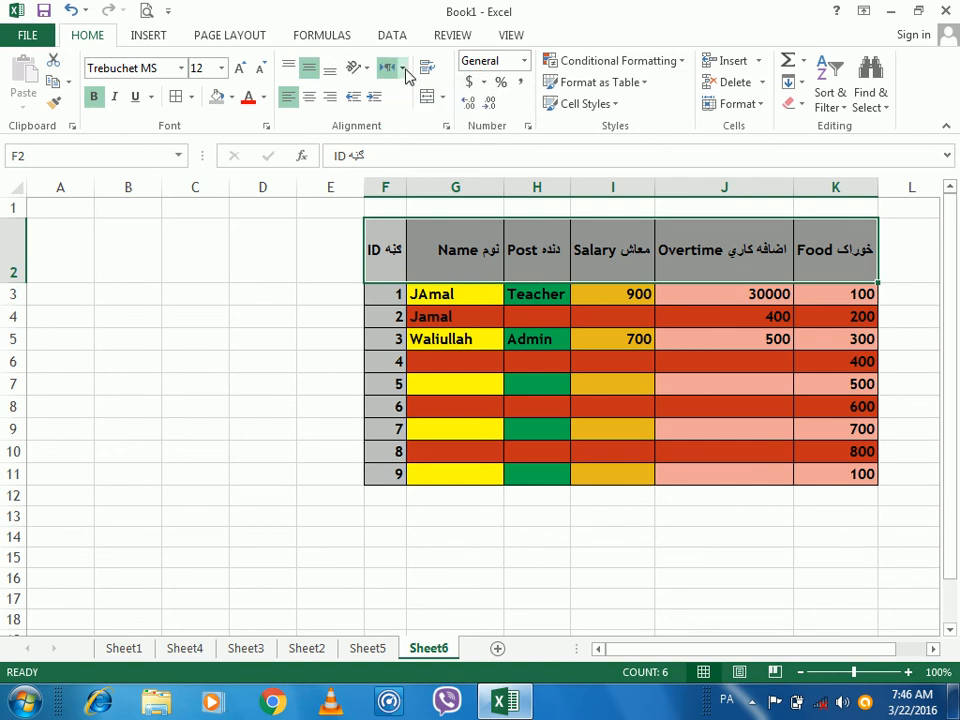
- Undo the text direction, bilingual header and column width changes back to the English-only headers in row 2
{"action": "left_click", "coordinate": [437, 247]}
{"action": "key", "text": "ctrl+z"}
{"action": "key", "text": "ctrl+z"}
{"action": "key", "text": "ctrl+z"}
{"action": "key", "text": "ctrl+z"}
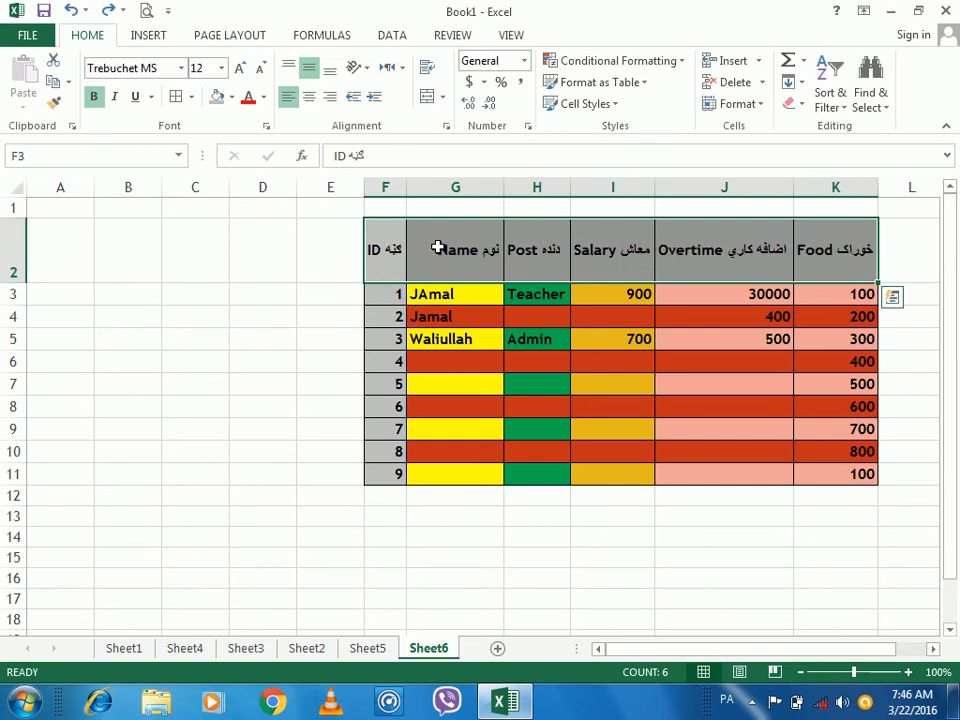
{"action": "key", "text": "ctrl+z"}
{"action": "key", "text": "ctrl+z"}
{"action": "key", "text": "ctrl+z"}
{"action": "key", "text": "ctrl+z"}
{"action": "key", "text": "ctrl+z"}
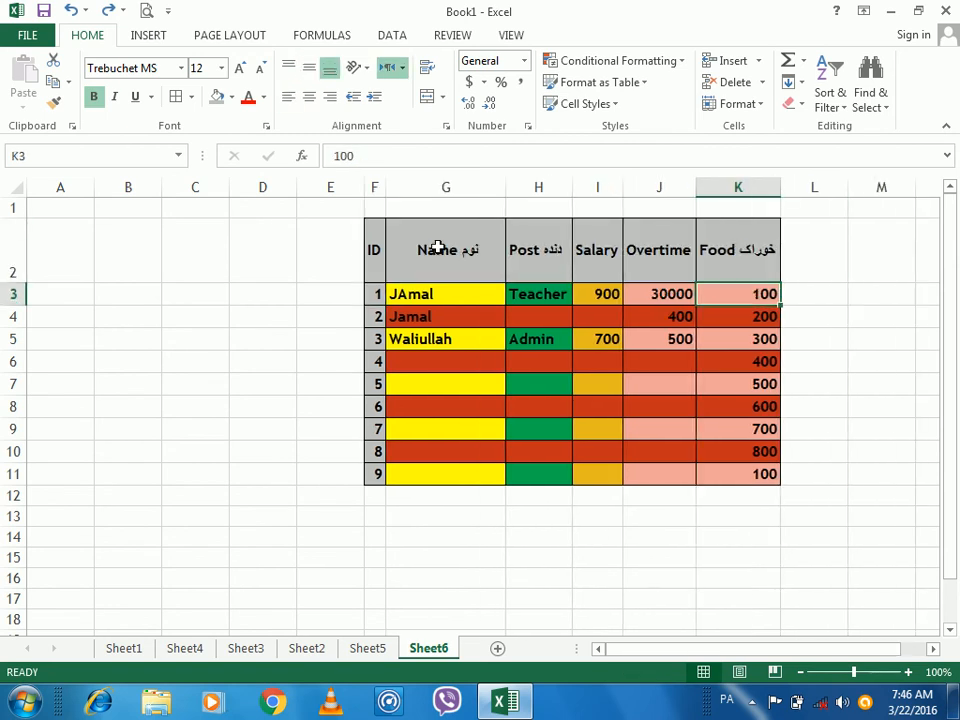
{"action": "key", "text": "ctrl+z"}
{"action": "key", "text": "ctrl+z"}
{"action": "key", "text": "ctrl+z"}
{"action": "key", "text": "ctrl+z"}
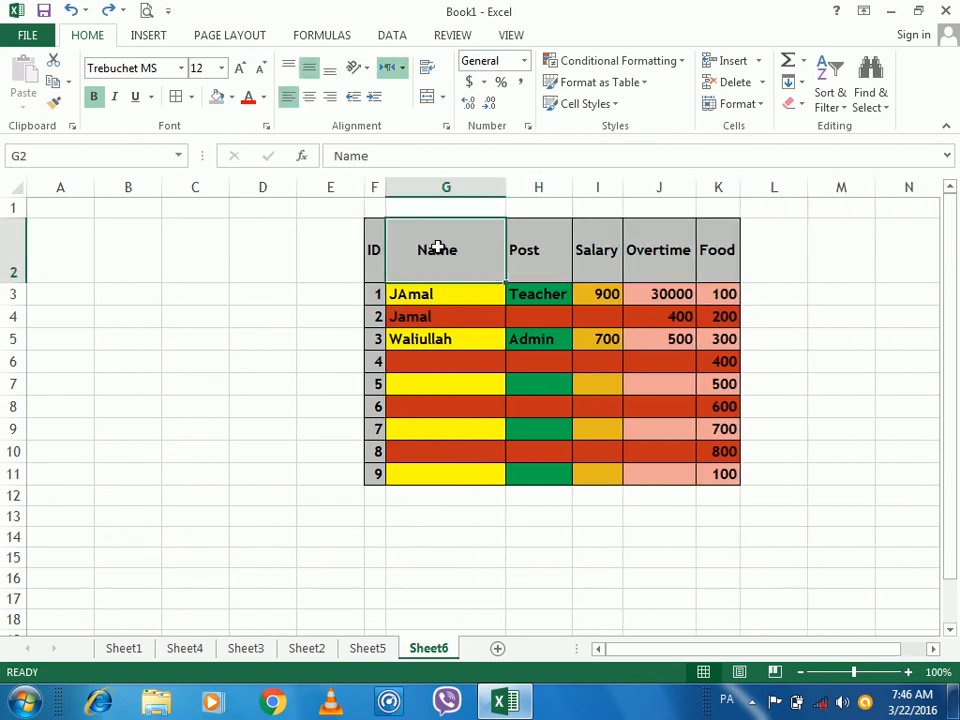
{"action": "key", "text": "ctrl+z"}
{"action": "key", "text": "ctrl+z"}
{"action": "key", "text": "ctrl+z"}
{"action": "key", "text": "ctrl+z"}
{"action": "key", "text": "ctrl+z"}
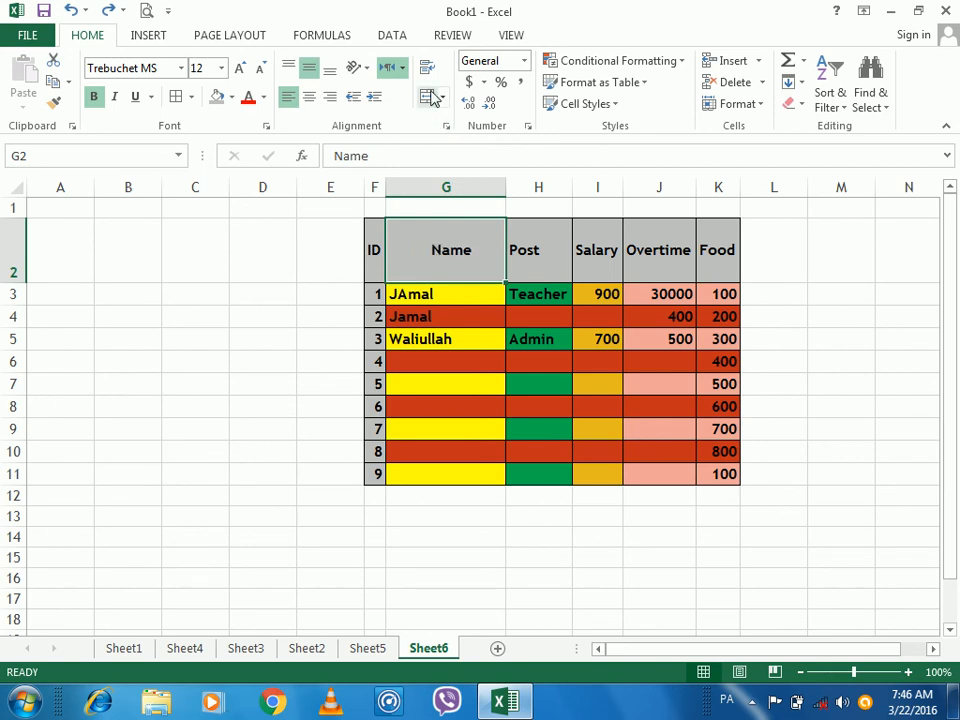
- Replace the name in G3 with a three-word full name and narrow column G so the name no longer fits
{"action": "left_click", "coordinate": [441, 297]}
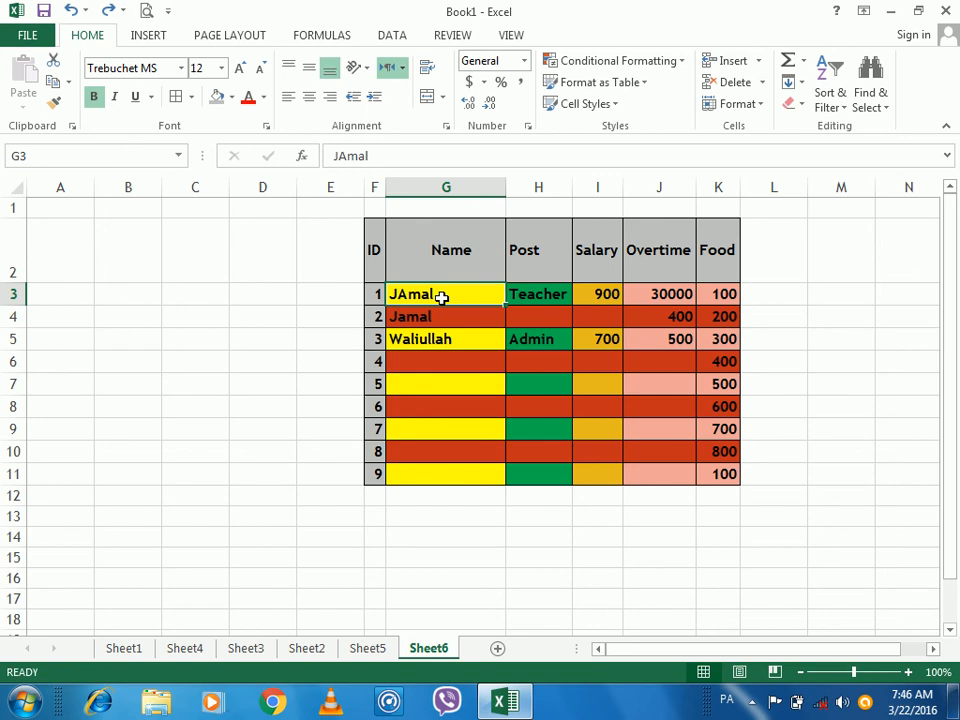
{"action": "type", "text": "ز"}
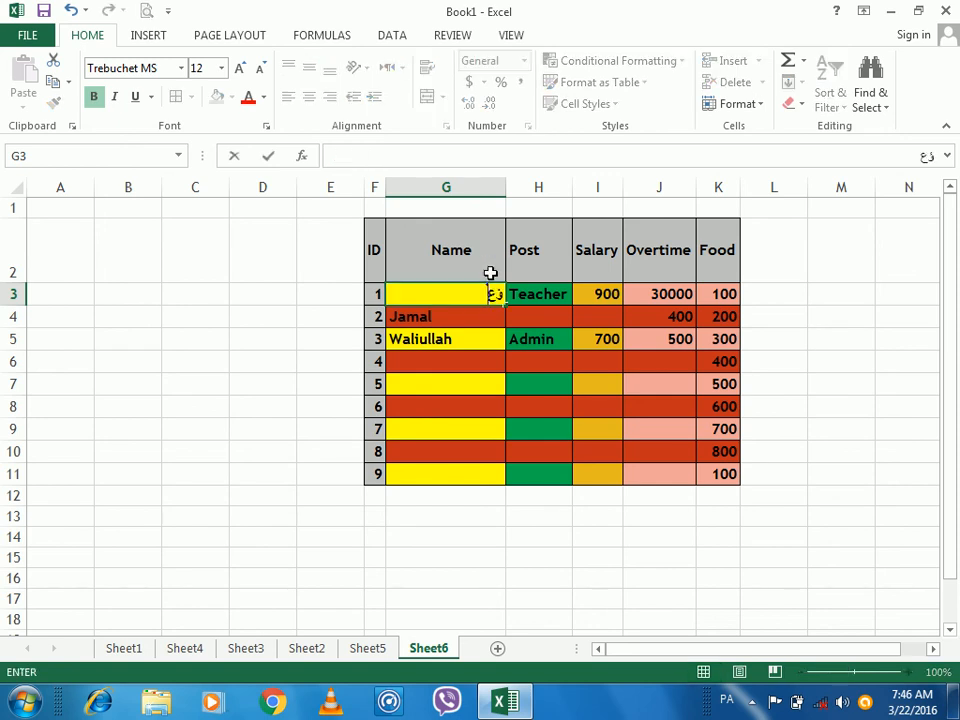
{"action": "key", "text": "BackSpace"}
{"action": "key", "text": "BackSpace"}
{"action": "key", "text": "alt+shift"}
{"action": "type", "text": "Muh"}
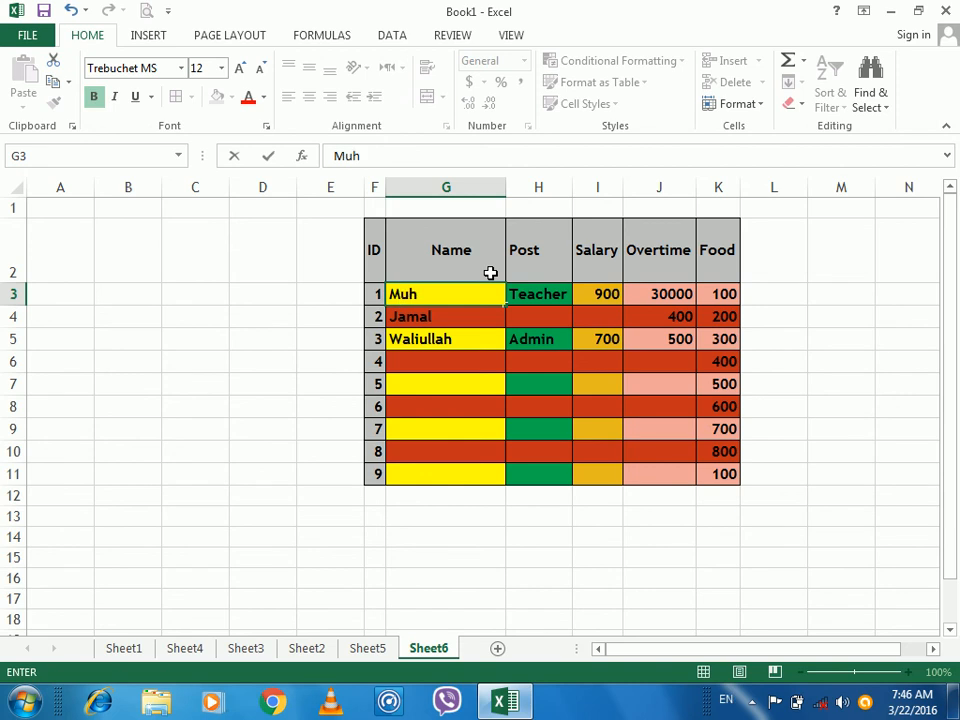
{"action": "type", "text": "ammad Akmal khan"}
{"action": "key", "text": "Return"}
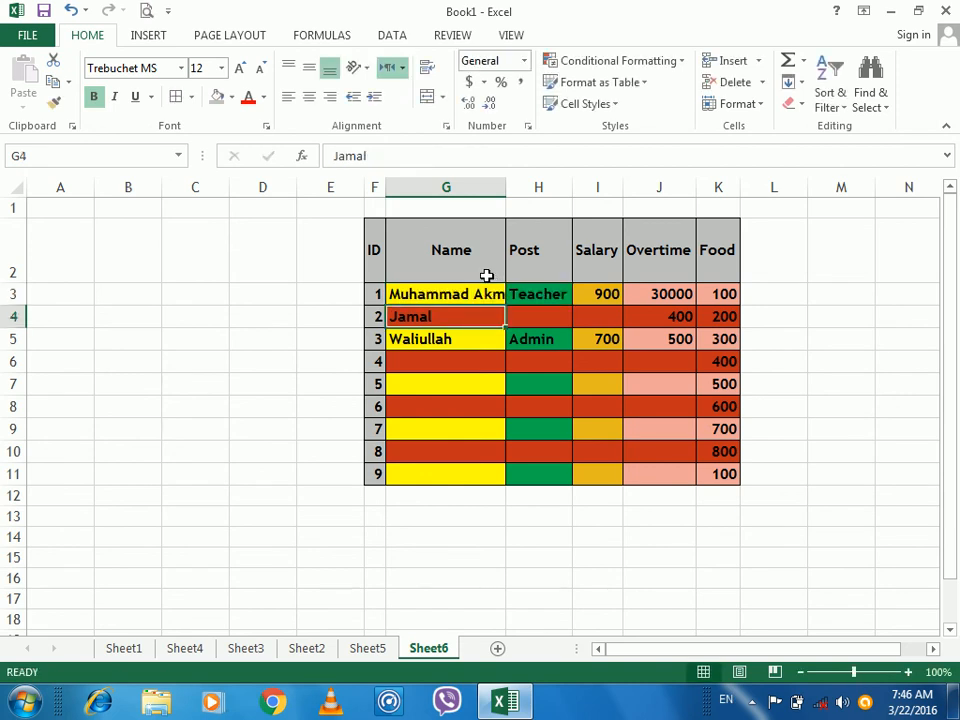
{"action": "left_click", "coordinate": [471, 287]}
{"action": "left_click_drag", "start_coordinate": [510, 187], "coordinate": [486, 187]}
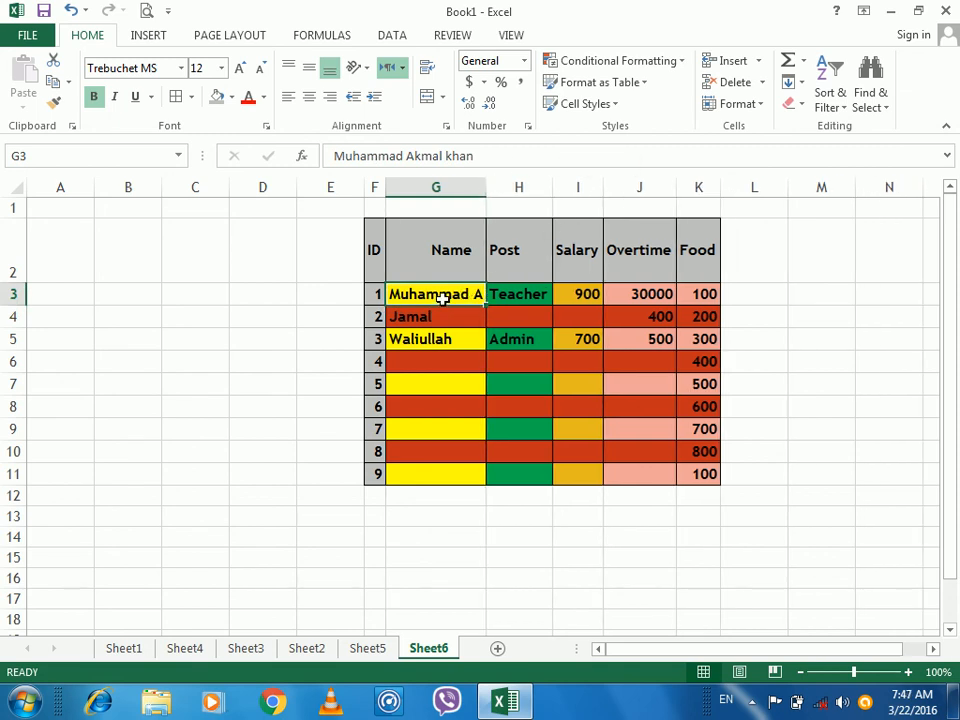
- Try Wrap Text and smaller font sizes of 8 and 5 on the name in G3, restoring the original formatting
{"action": "left_click", "coordinate": [427, 67]}
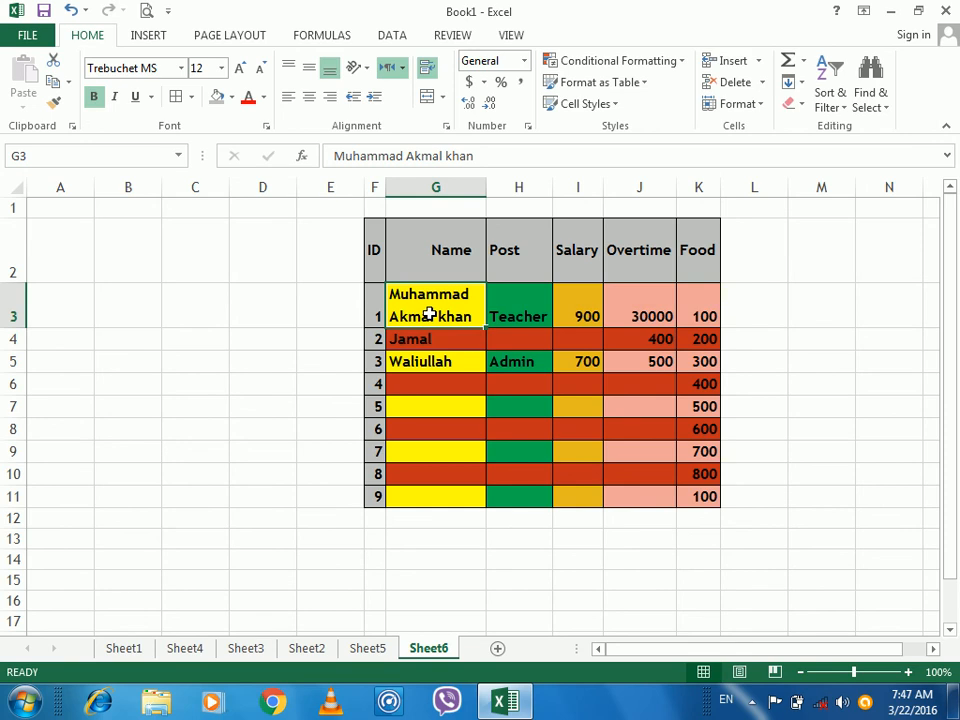
{"action": "left_click", "coordinate": [427, 67]}
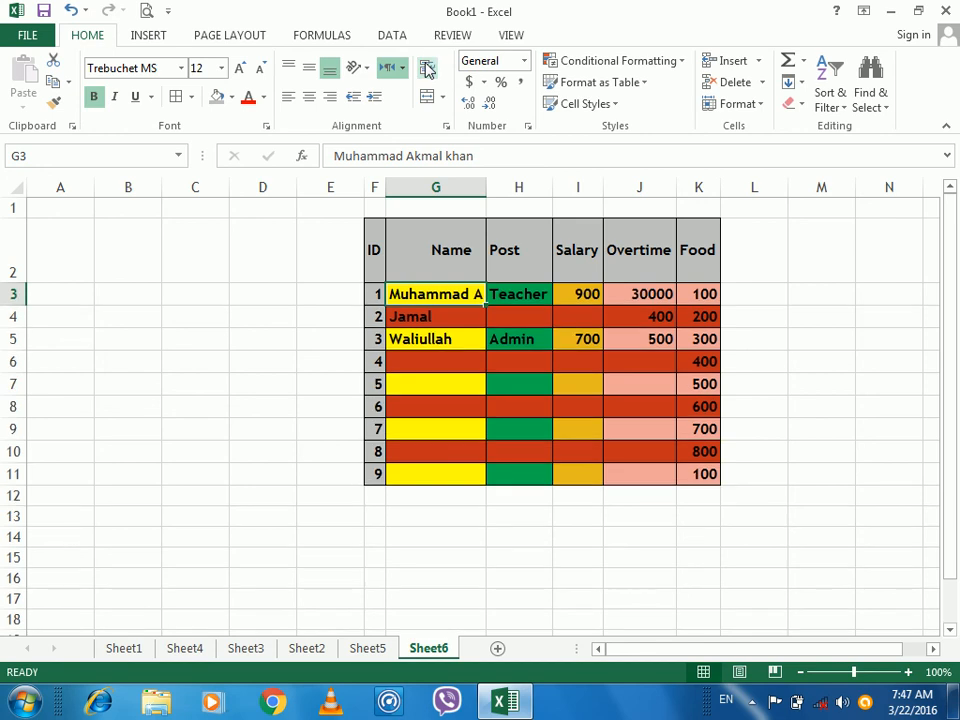
{"action": "left_click", "coordinate": [262, 70]}
{"action": "left_click", "coordinate": [262, 70]}
{"action": "left_click", "coordinate": [263, 71]}
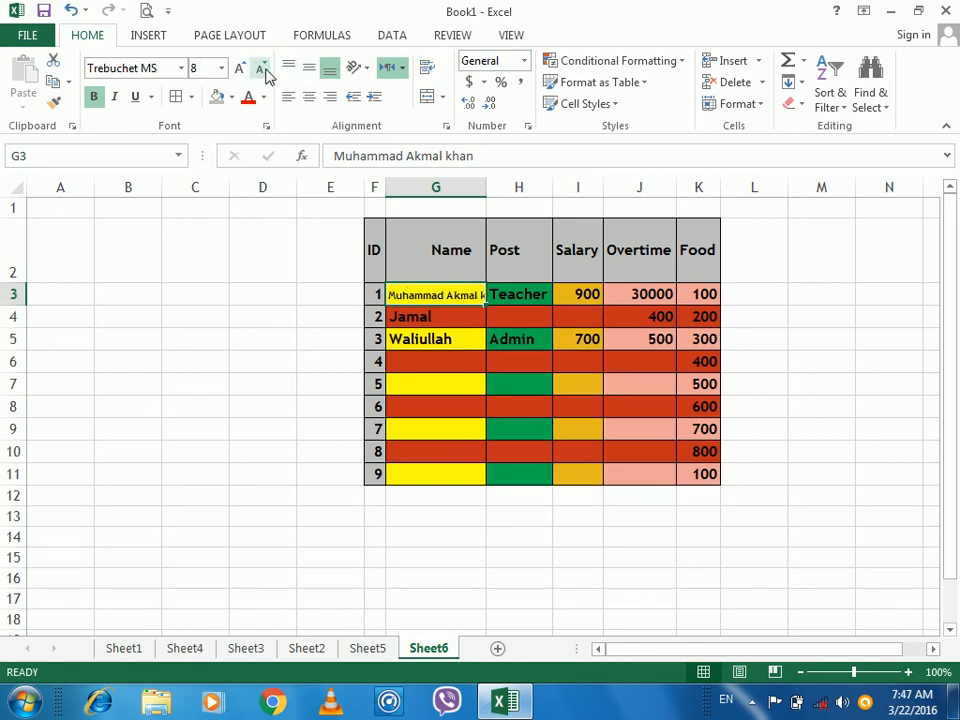
{"action": "left_click", "coordinate": [210, 68]}
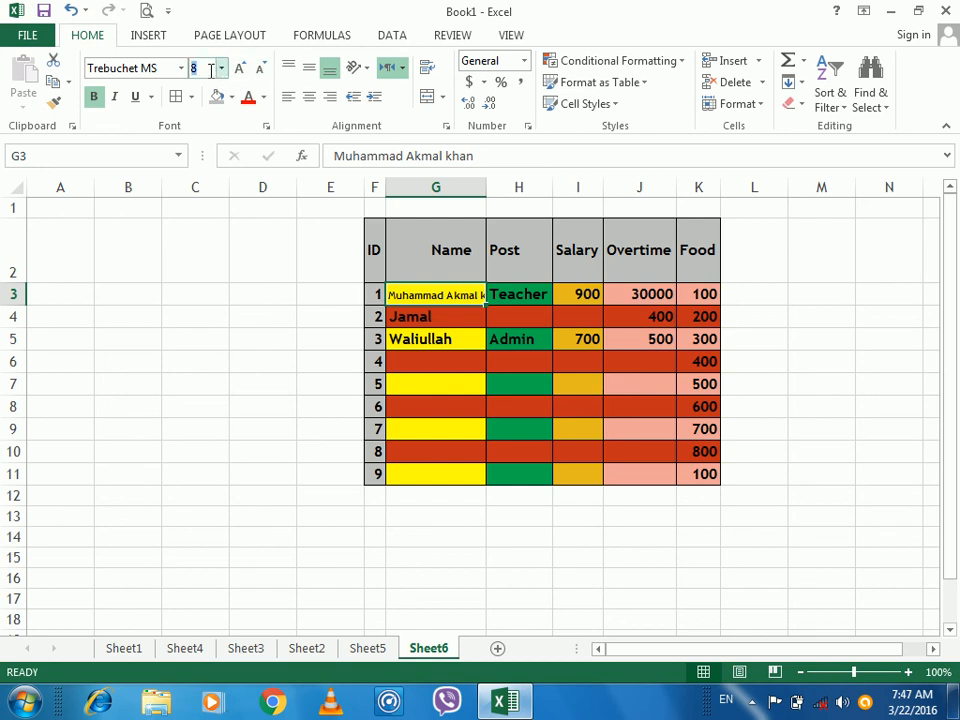
{"action": "key", "text": "Return"}
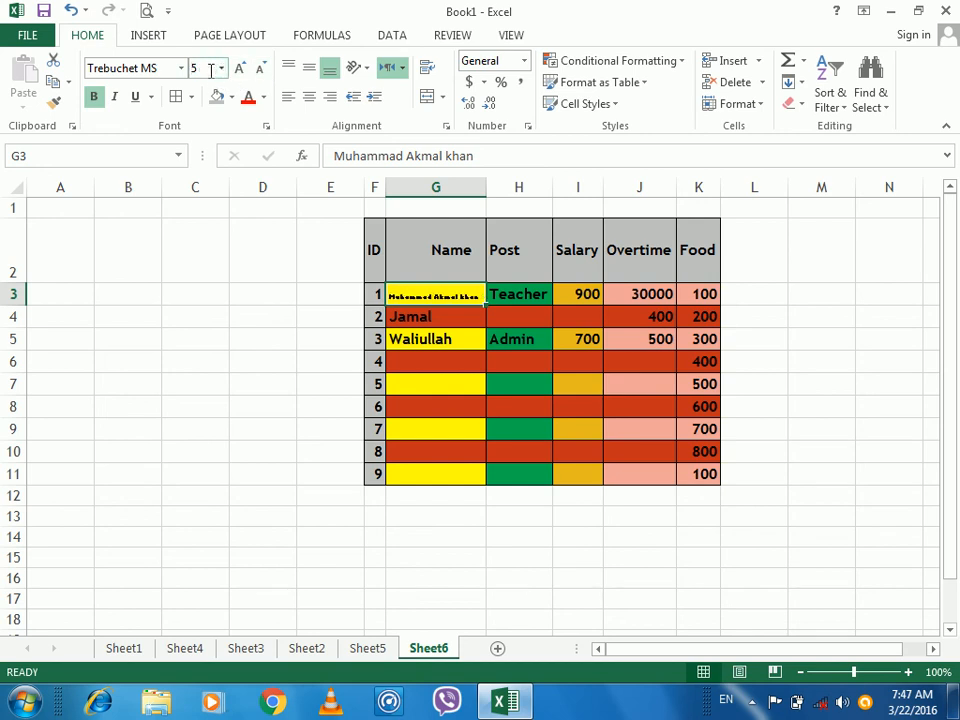
{"action": "key", "text": "ctrl+z"}
{"action": "key", "text": "ctrl+z"}
{"action": "key", "text": "ctrl+z"}
{"action": "key", "text": "ctrl+z"}
{"action": "key", "text": "ctrl+z"}
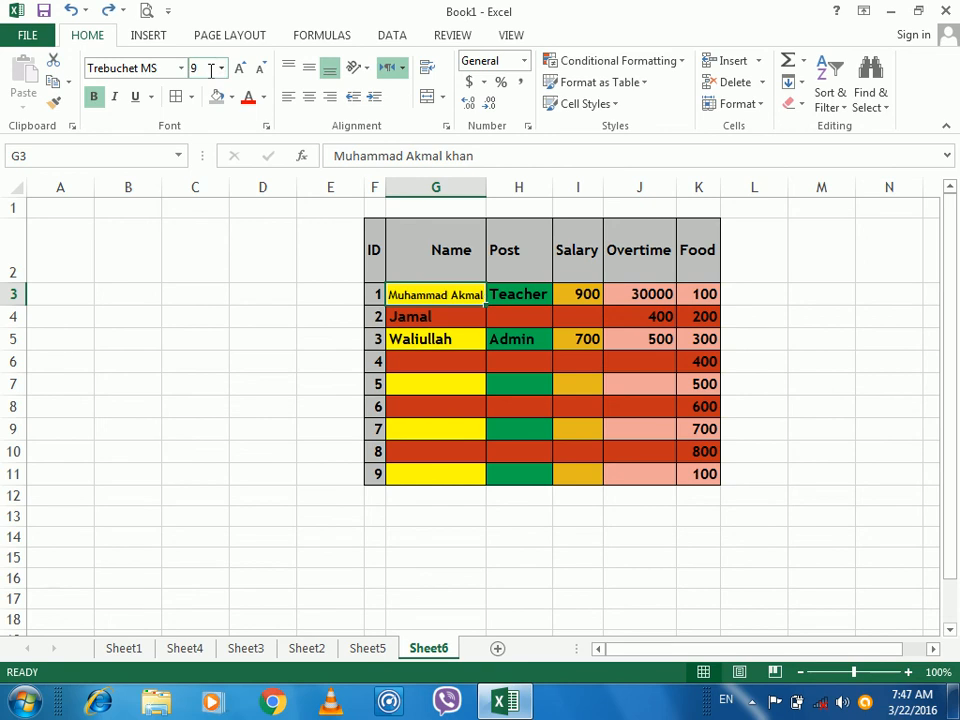
- Shorten the full name in G3 to the title Mr., an initial and the surname
{"action": "double_click", "coordinate": [412, 293]}
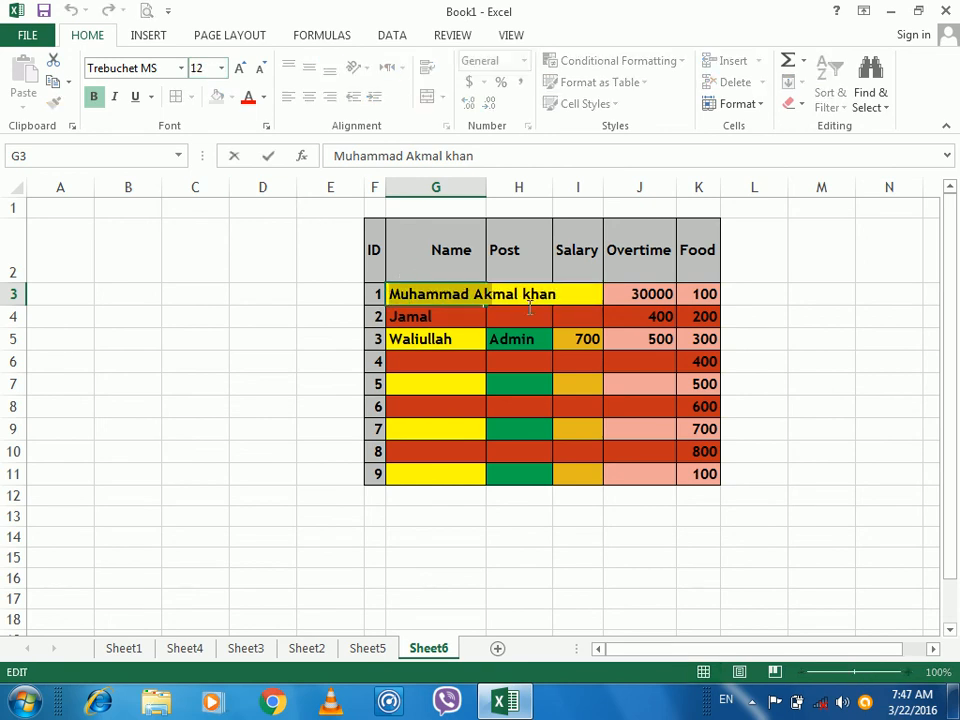
{"action": "double_click", "coordinate": [472, 292]}
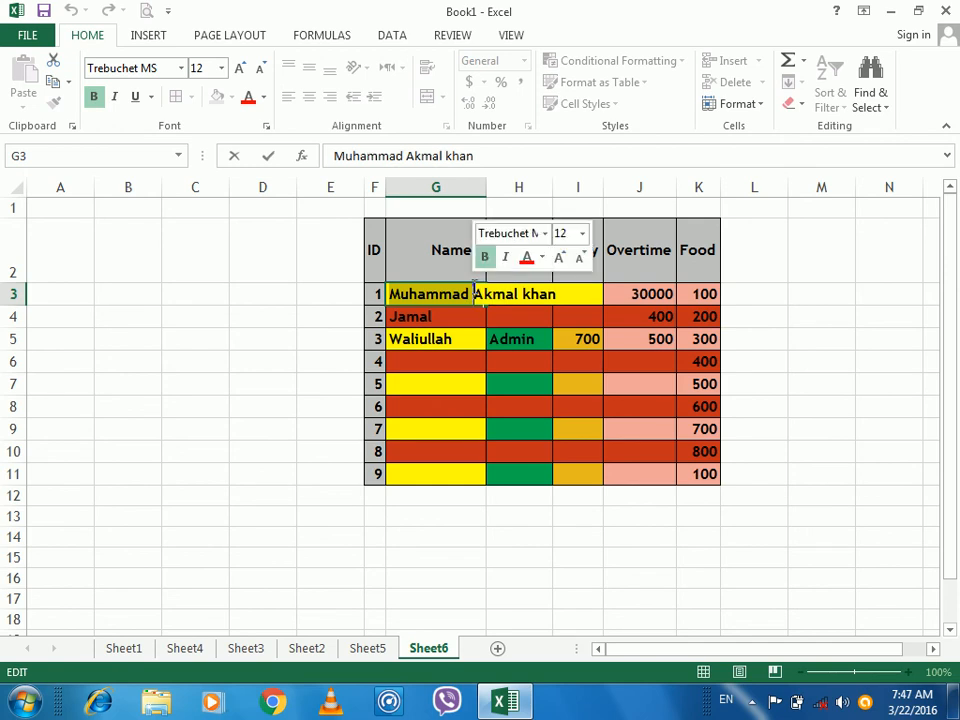
{"action": "type", "text": "Mr."}
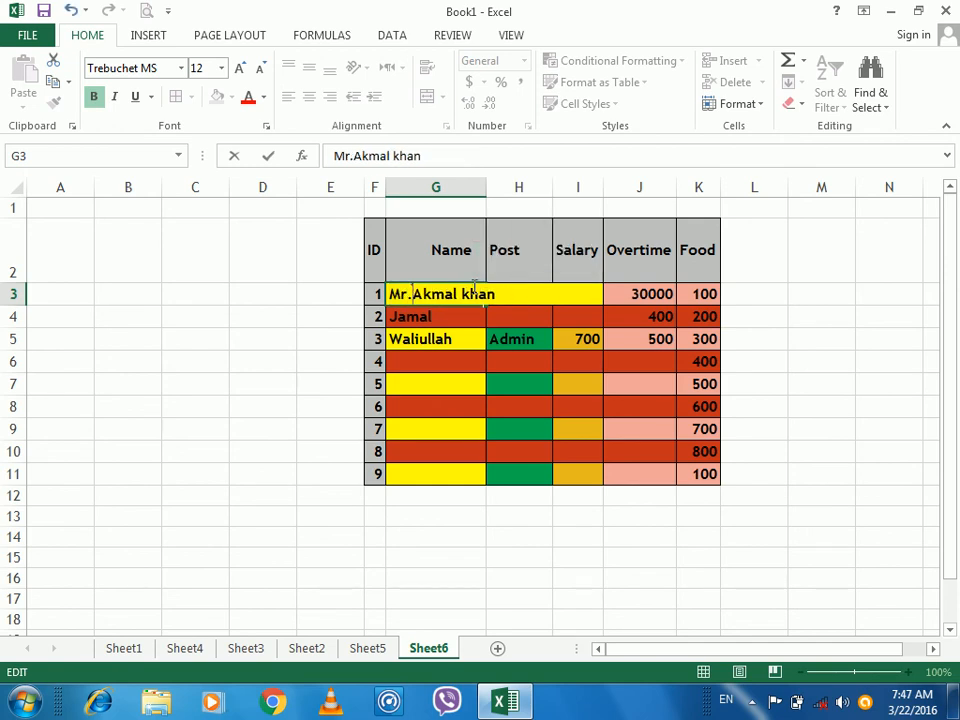
{"action": "type", "text": "M.Khan"}
{"action": "key", "text": "Delete"}
{"action": "key", "text": "Delete"}
{"action": "key", "text": "Delete"}
{"action": "key", "text": "Delete"}
{"action": "key", "text": "Delete"}
{"action": "key", "text": "Delete"}
{"action": "key", "text": "Delete"}
{"action": "key", "text": "Delete"}
{"action": "key", "text": "Delete"}
{"action": "key", "text": "Return"}
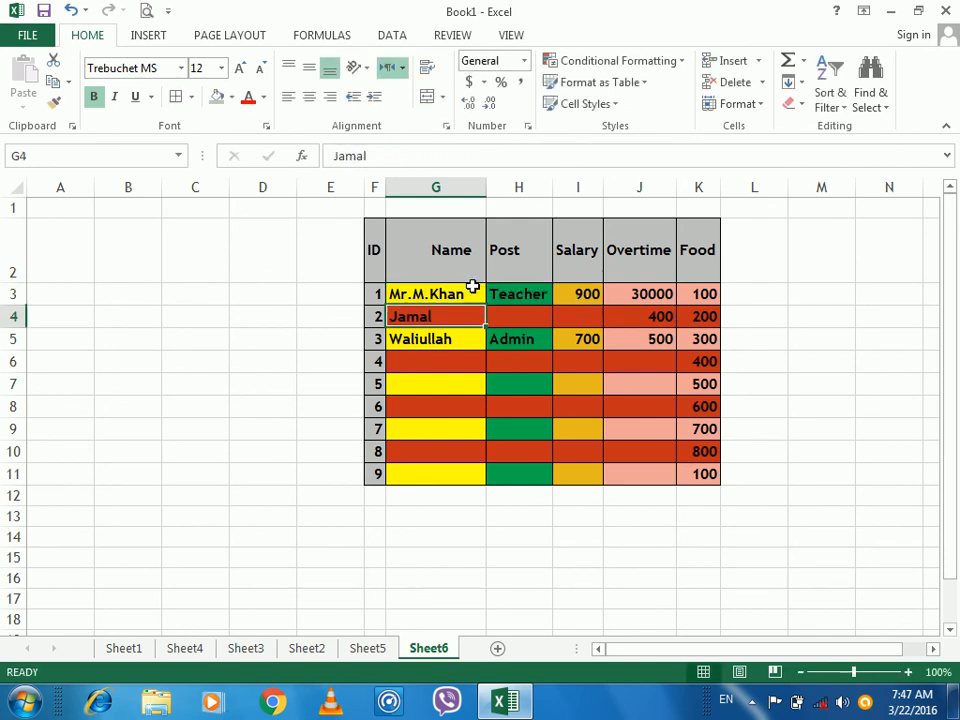
- Try Merge Cells on G3:I3 twice, accepting the loss of the other values, and undo the merge each time
{"action": "left_click", "coordinate": [472, 287]}
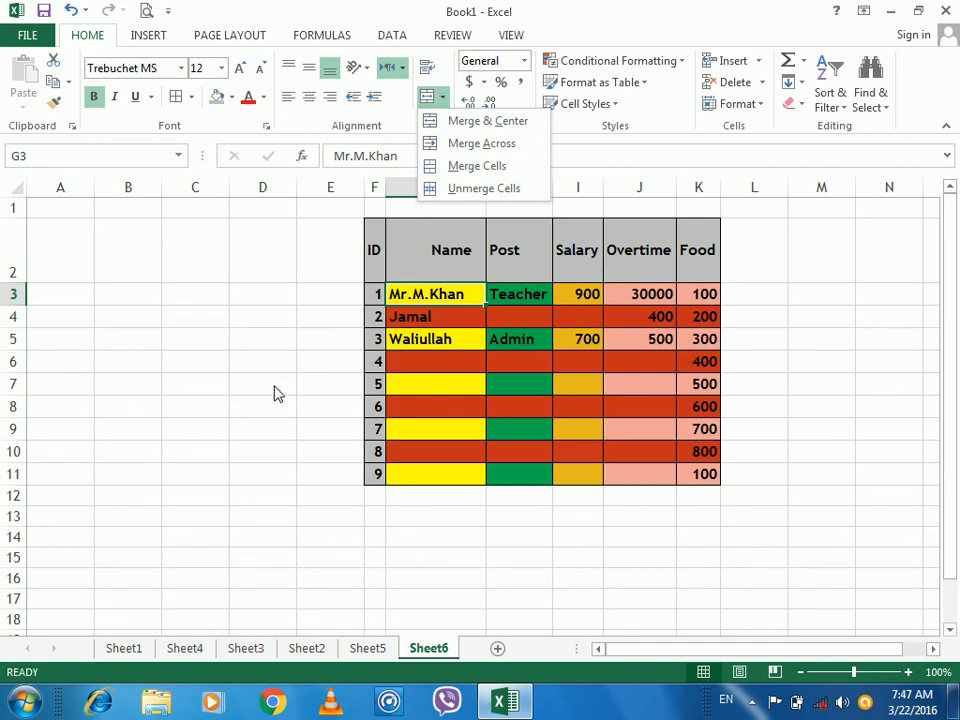
{"action": "left_click", "coordinate": [399, 326]}
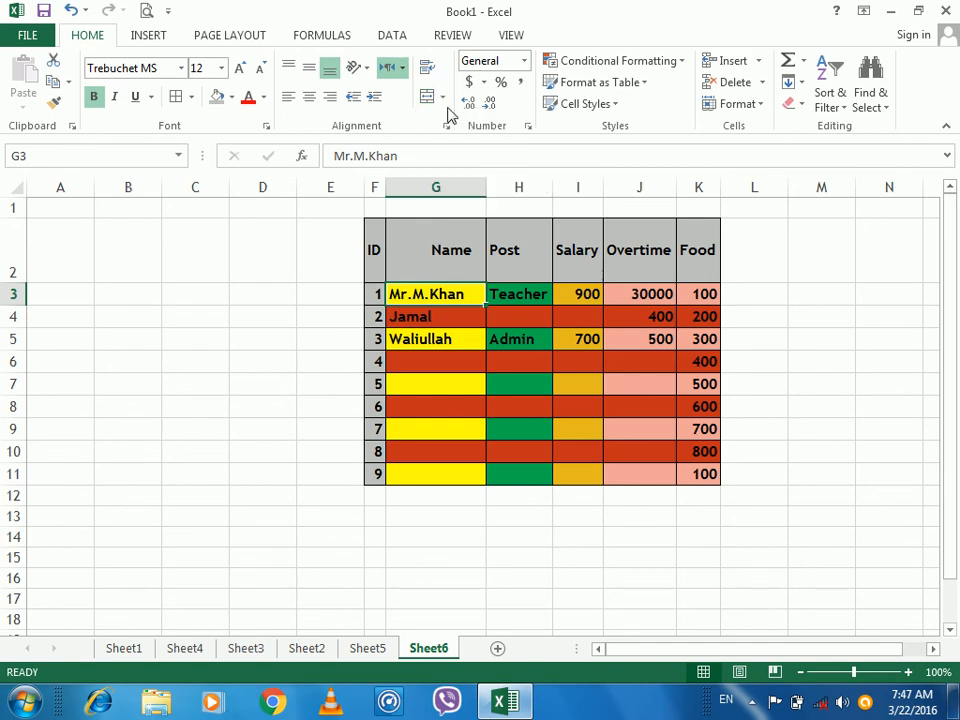
{"action": "left_click_drag", "start_coordinate": [437, 294], "coordinate": [578, 285]}
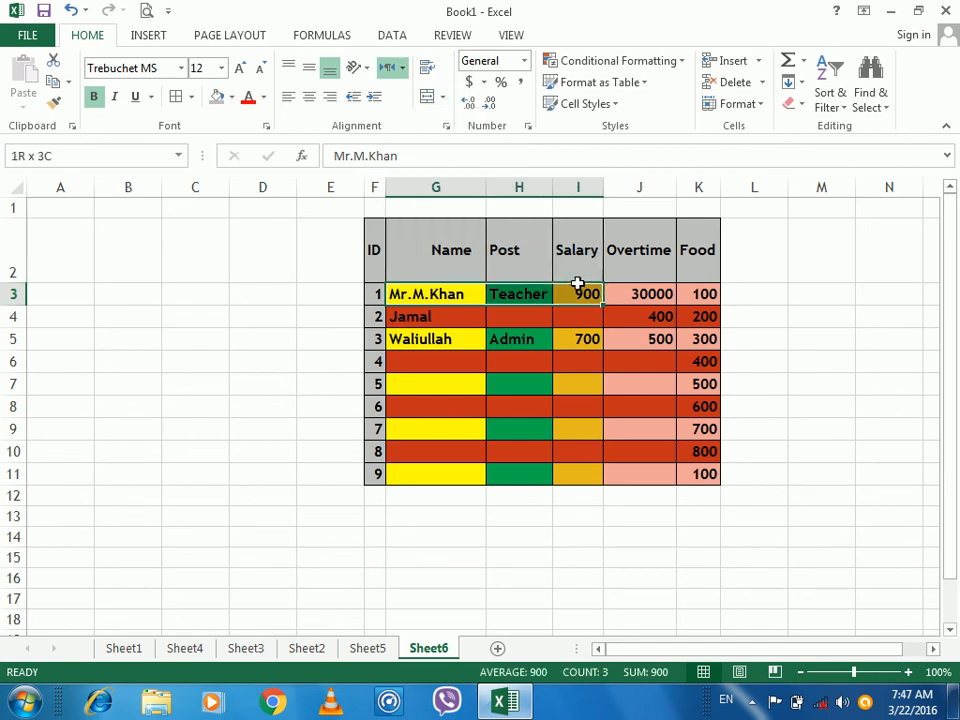
{"action": "left_click", "coordinate": [443, 97]}
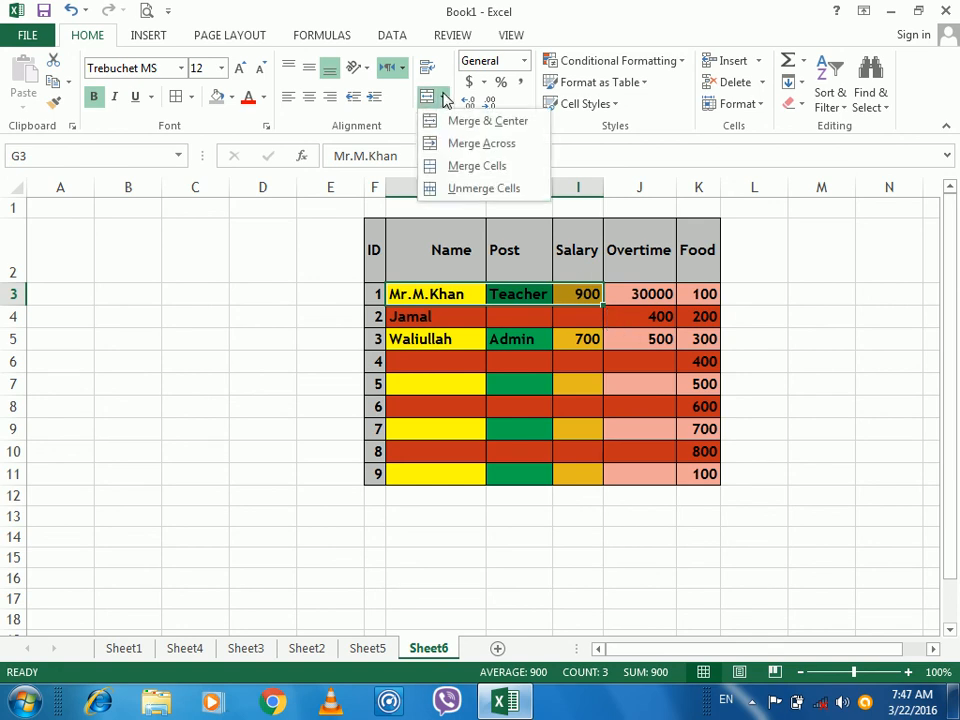
{"action": "left_click", "coordinate": [466, 165]}
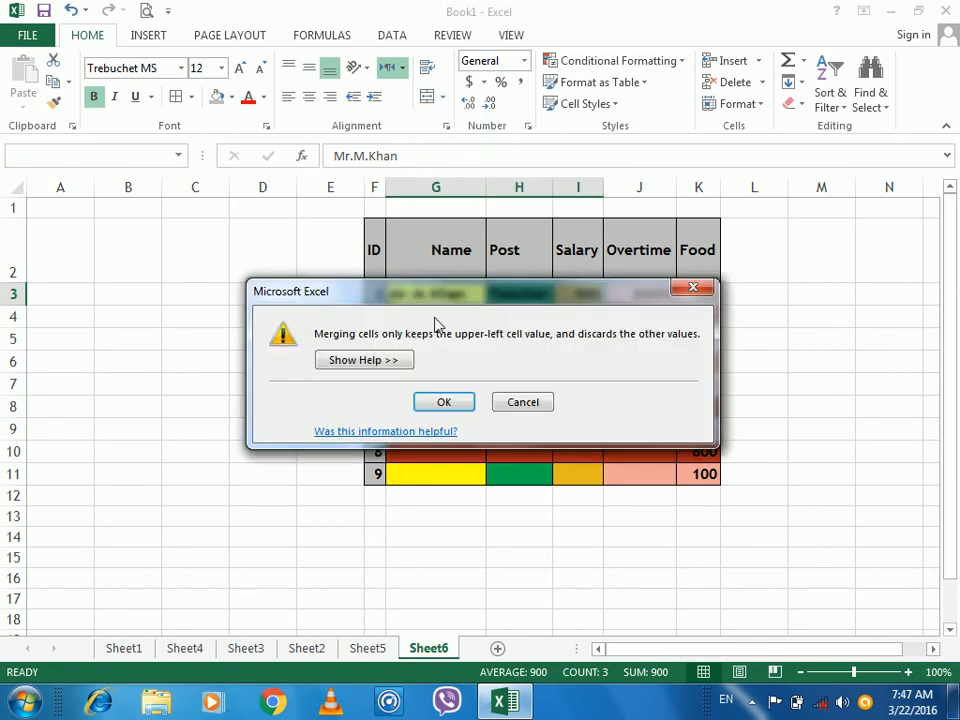
{"action": "left_click", "coordinate": [440, 402]}
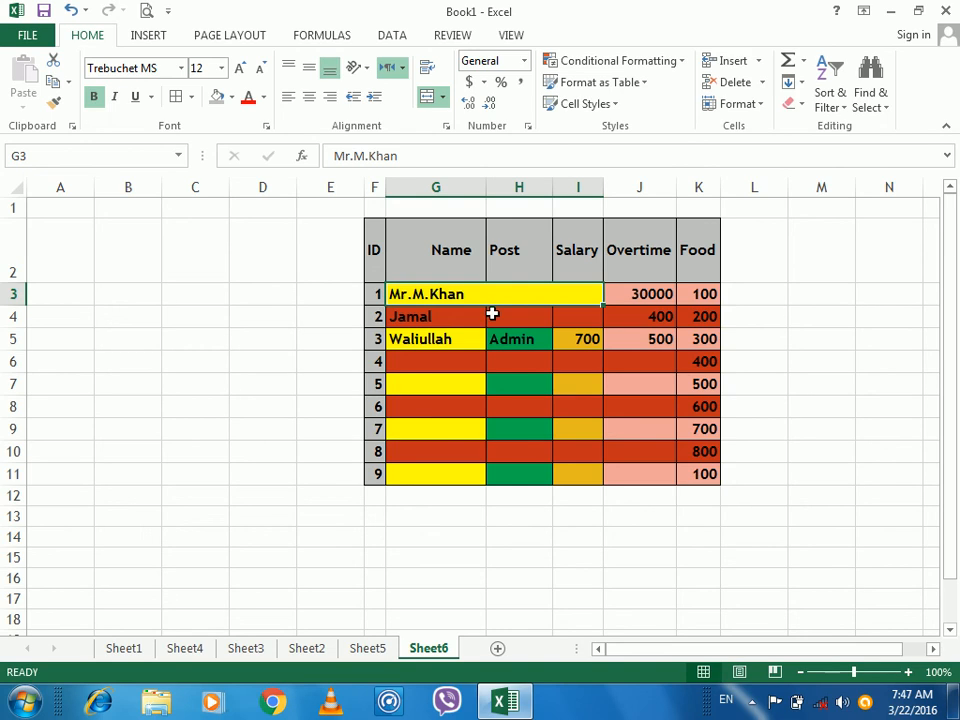
{"action": "key", "text": "ctrl+z"}
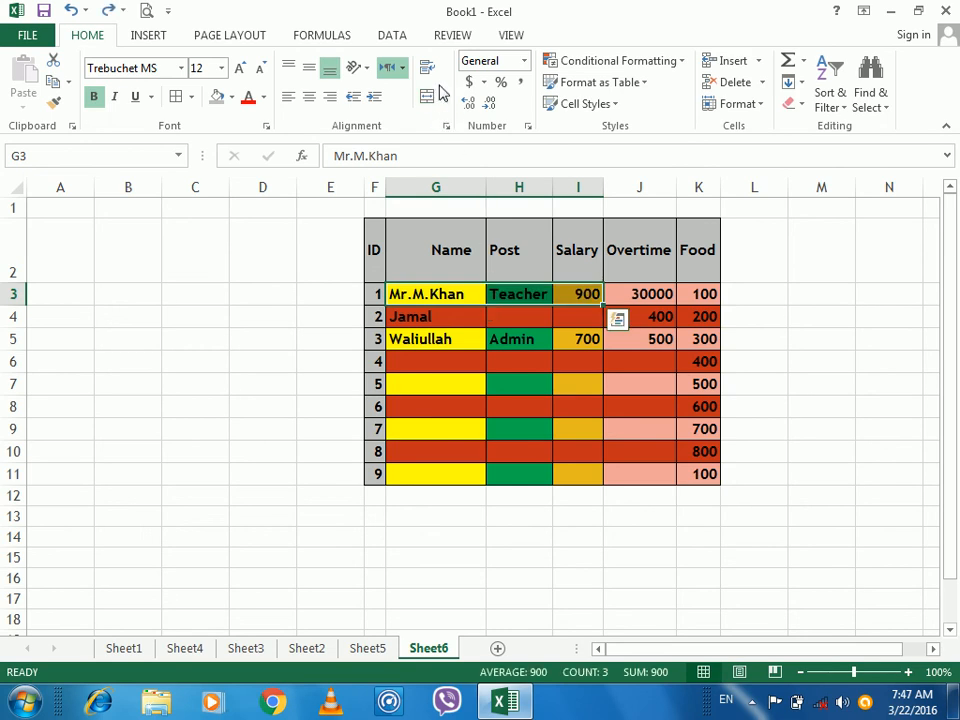
{"action": "left_click", "coordinate": [440, 97]}
{"action": "left_click", "coordinate": [453, 167]}
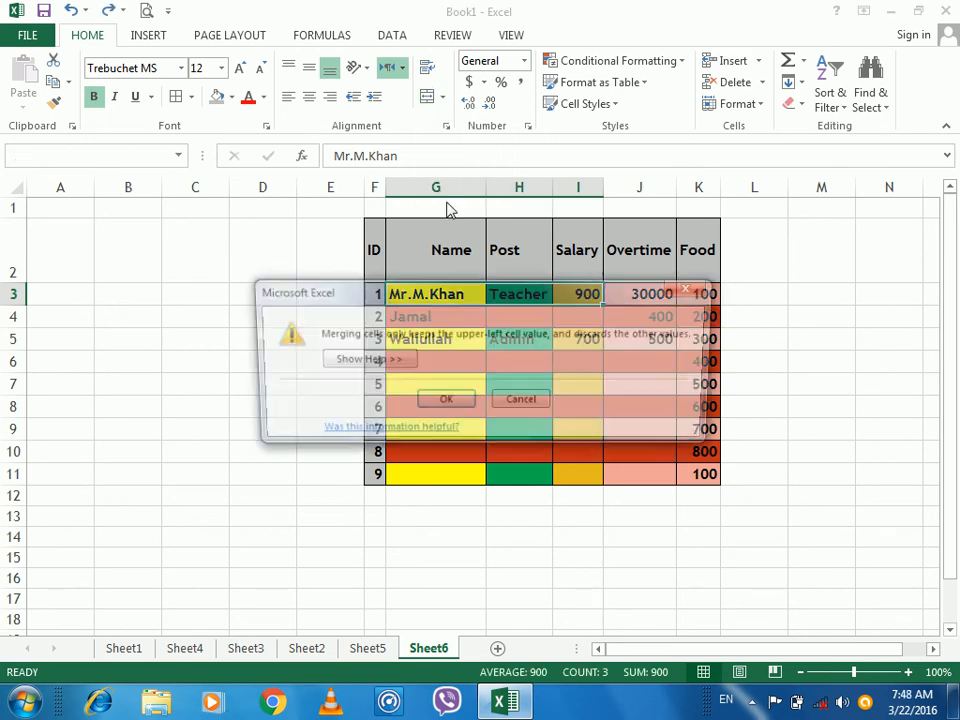
{"action": "left_click", "coordinate": [441, 399]}
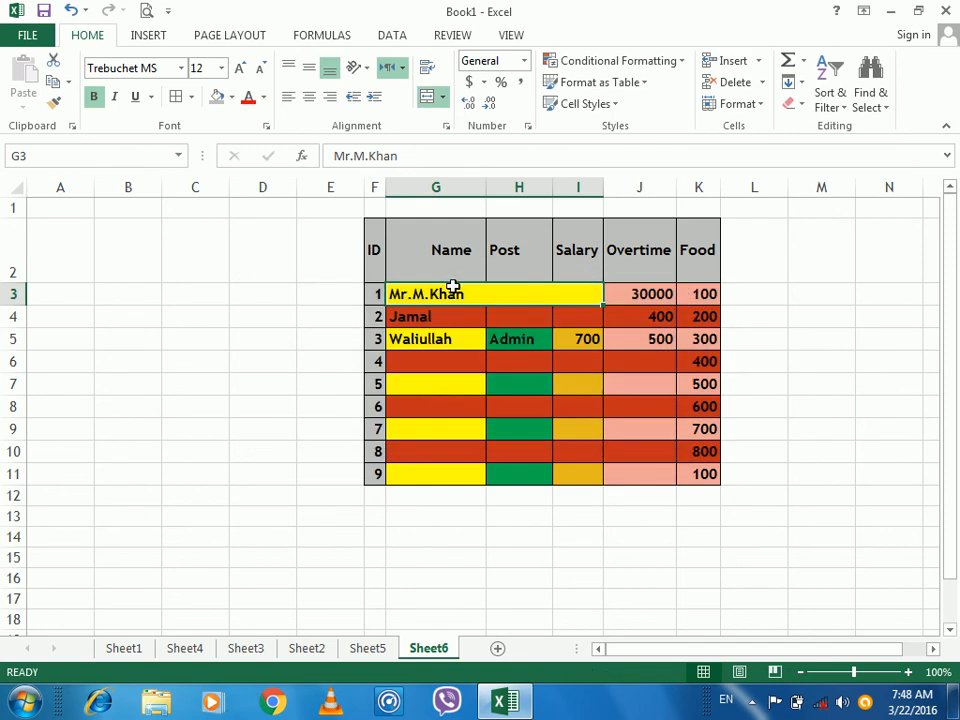
{"action": "key", "text": "ctrl+z"}
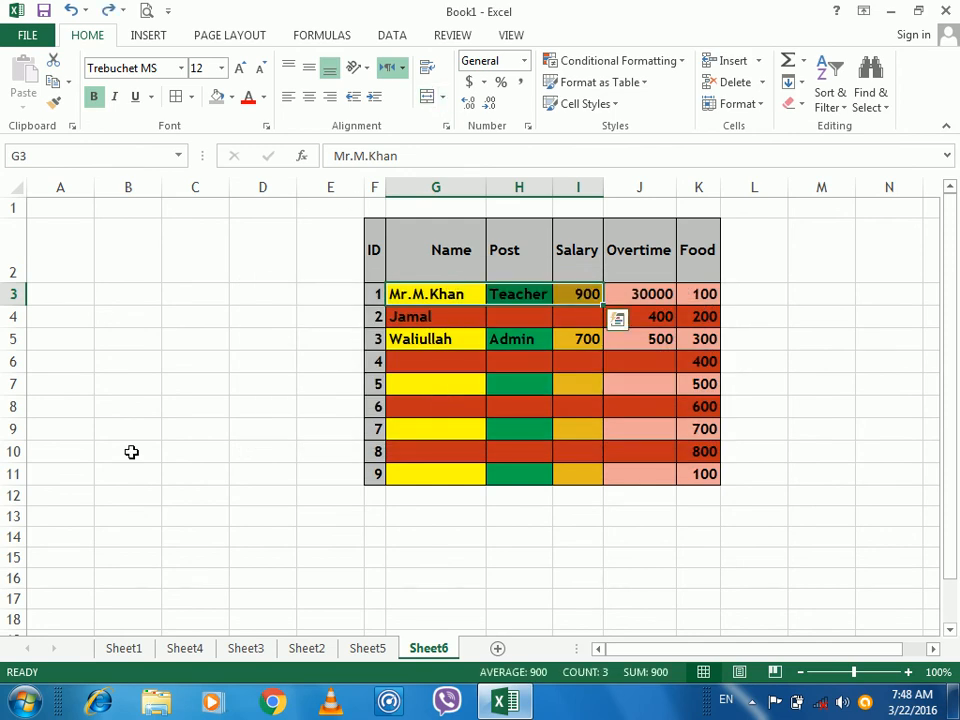
- Merge the empty range A9:D12 with Merge Cells and split it again with Unmerge Cells
{"action": "left_click_drag", "start_coordinate": [91, 419], "coordinate": [265, 497]}
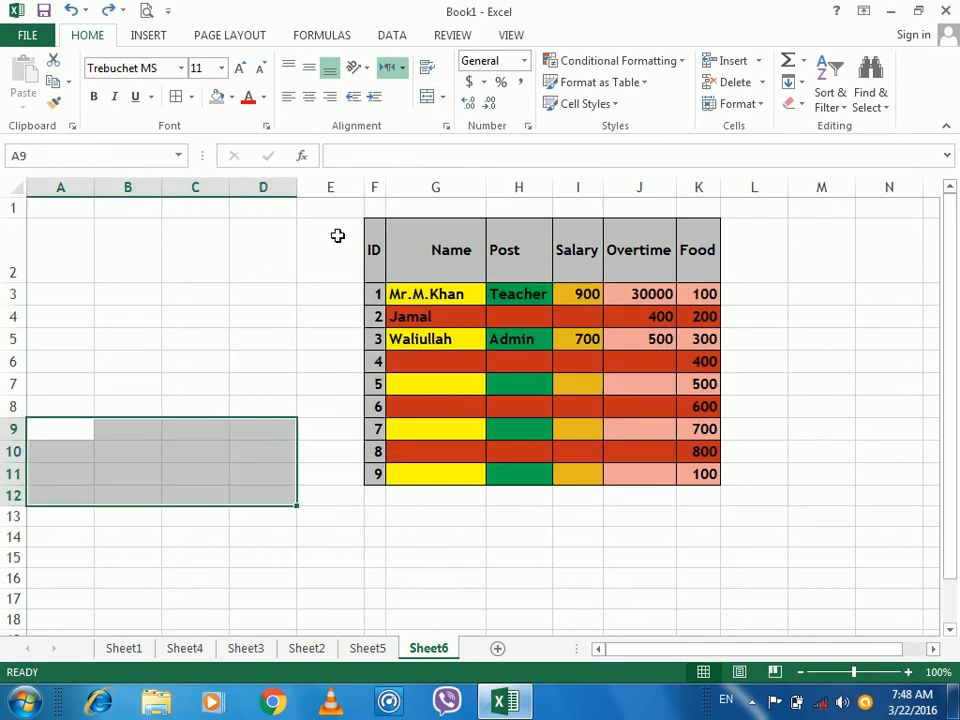
{"action": "left_click", "coordinate": [443, 106]}
{"action": "left_click", "coordinate": [452, 166]}
{"action": "left_click", "coordinate": [215, 388]}
{"action": "left_click", "coordinate": [186, 452]}
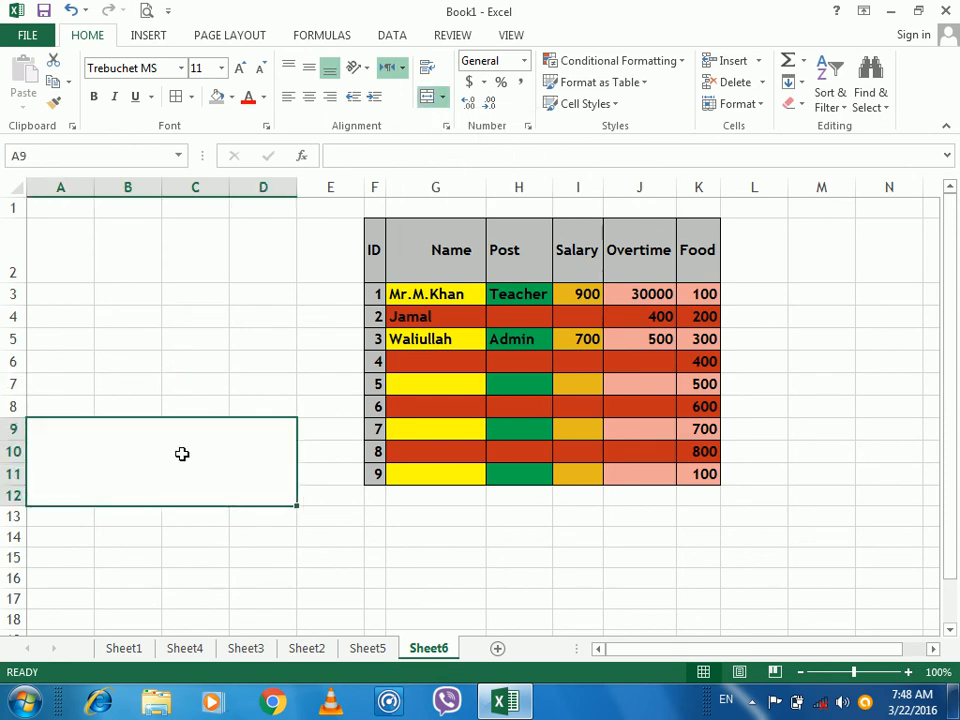
{"action": "left_click", "coordinate": [440, 98]}
{"action": "left_click", "coordinate": [445, 186]}
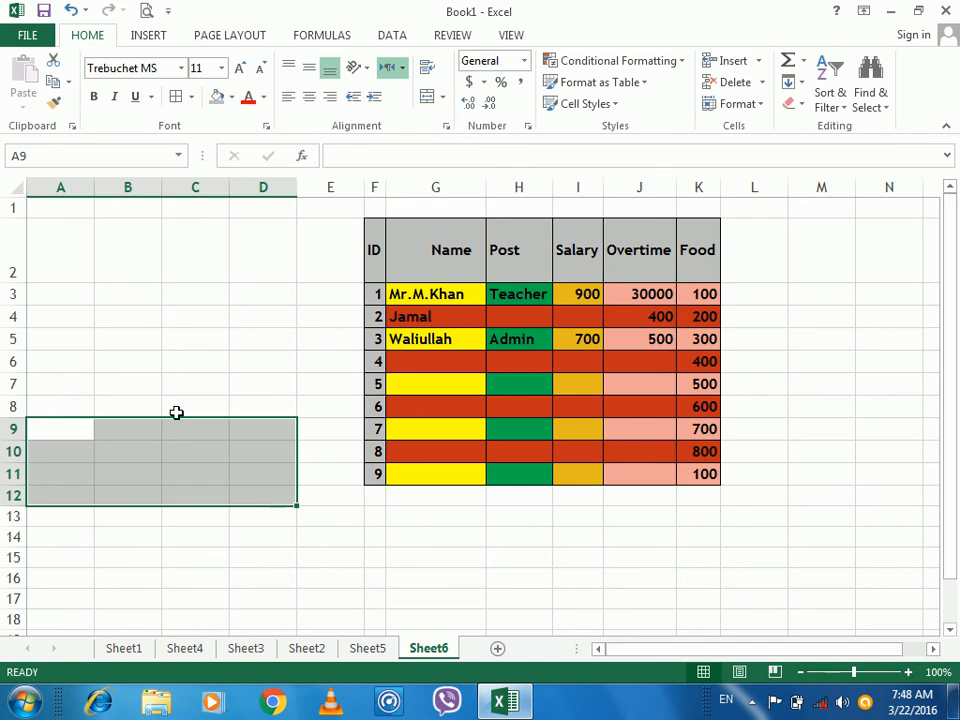
{"action": "left_click", "coordinate": [444, 97]}
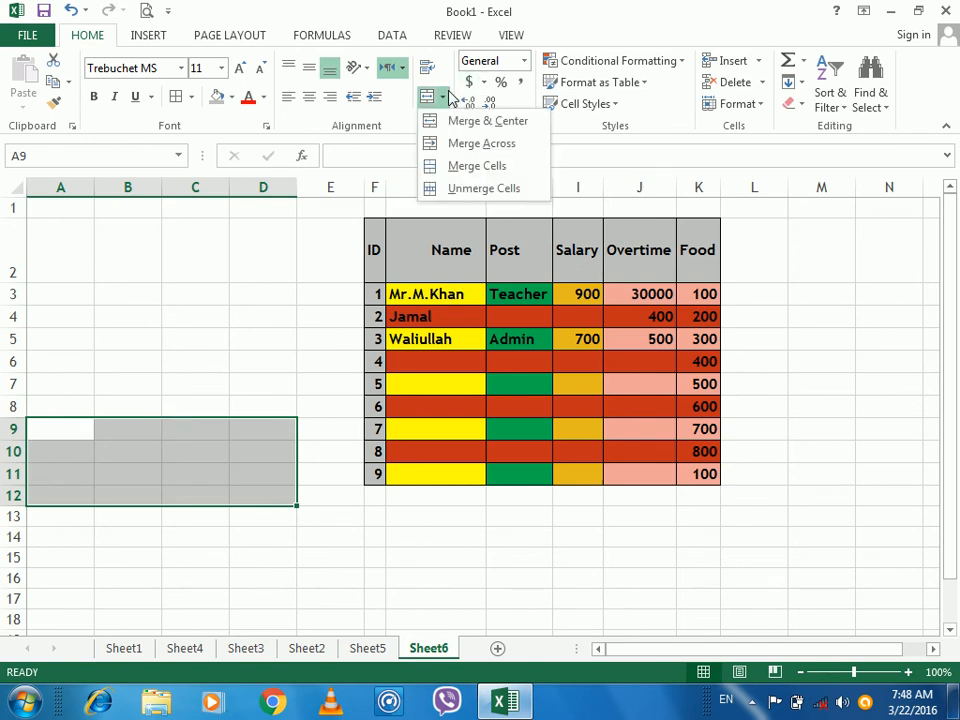
{"action": "left_click", "coordinate": [454, 283]}
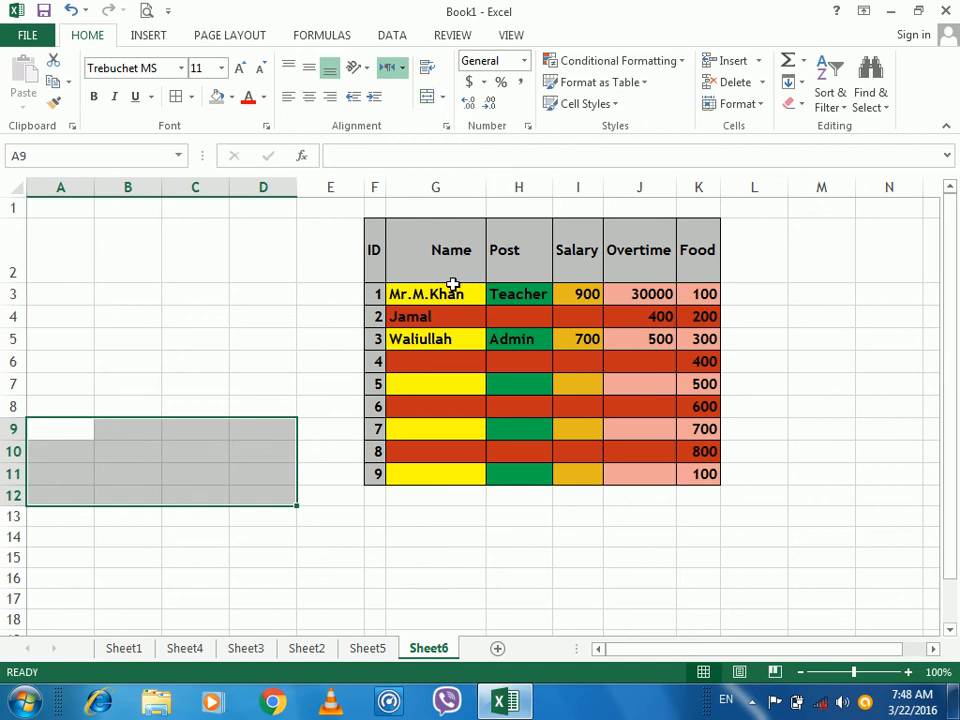
- Append a long string of filler text to the name in G3 and clear the Post cell H3 beside it
{"action": "left_click", "coordinate": [469, 297]}
{"action": "double_click", "coordinate": [471, 297]}
{"action": "type", "text": "lksdjflkajskfjla;ksjdflkjasdjfksadj;fkjasd;kfjasd"}
{"action": "key", "text": "Return"}
{"action": "left_click", "coordinate": [496, 298]}
{"action": "key", "text": "Delete"}
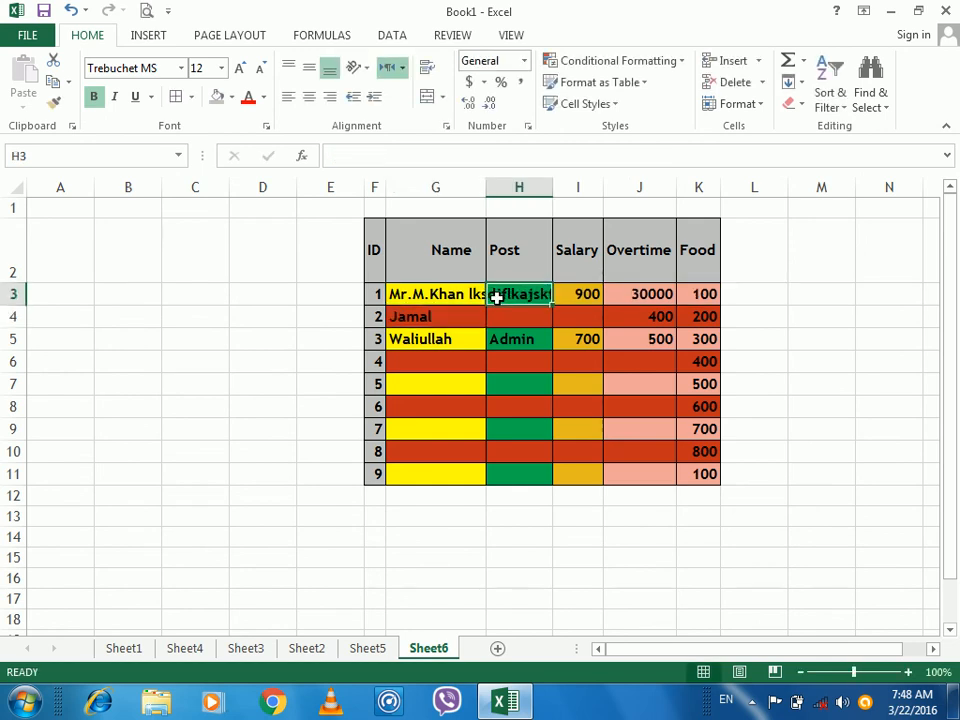
- Clear the Salary value in I3 and the Overtime value in J3
{"action": "left_click", "coordinate": [577, 290]}
{"action": "key", "text": "Delete"}
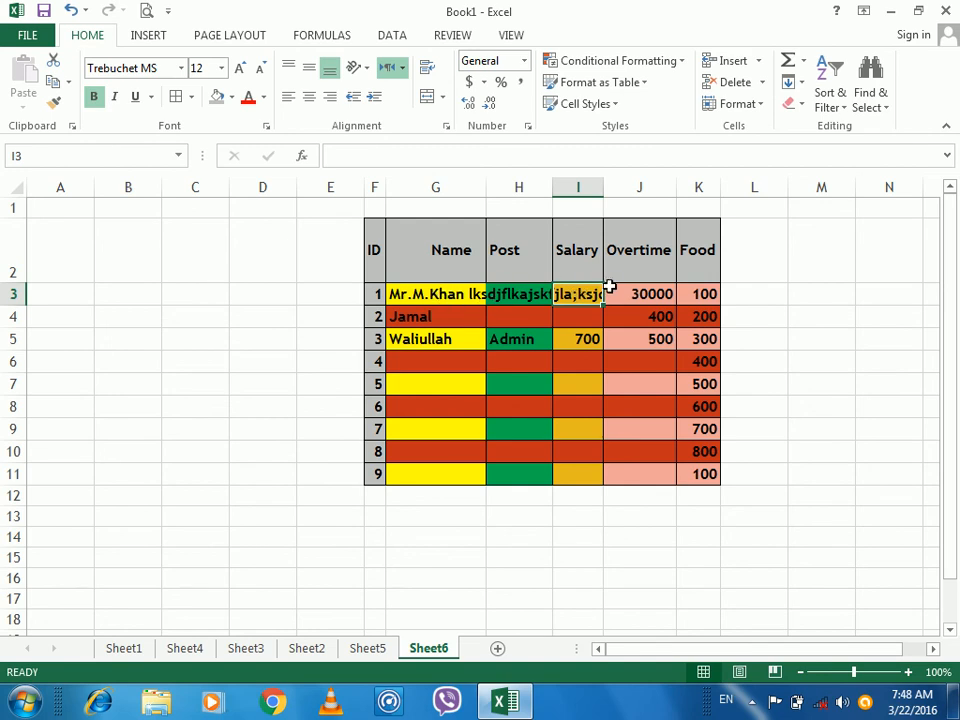
{"action": "left_click", "coordinate": [616, 289]}
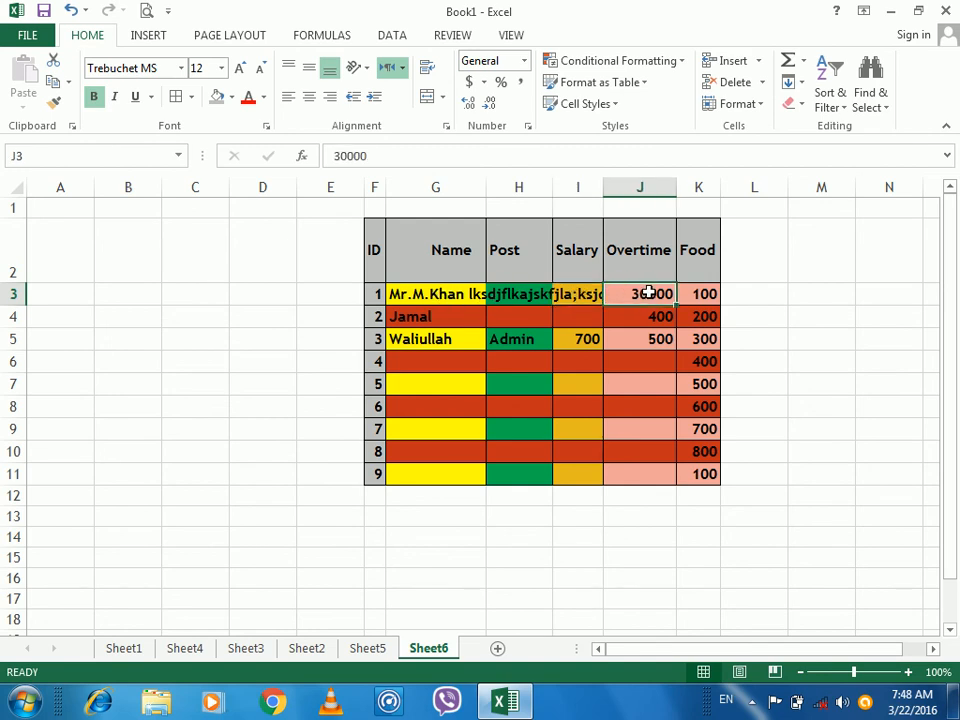
{"action": "key", "text": "Delete"}
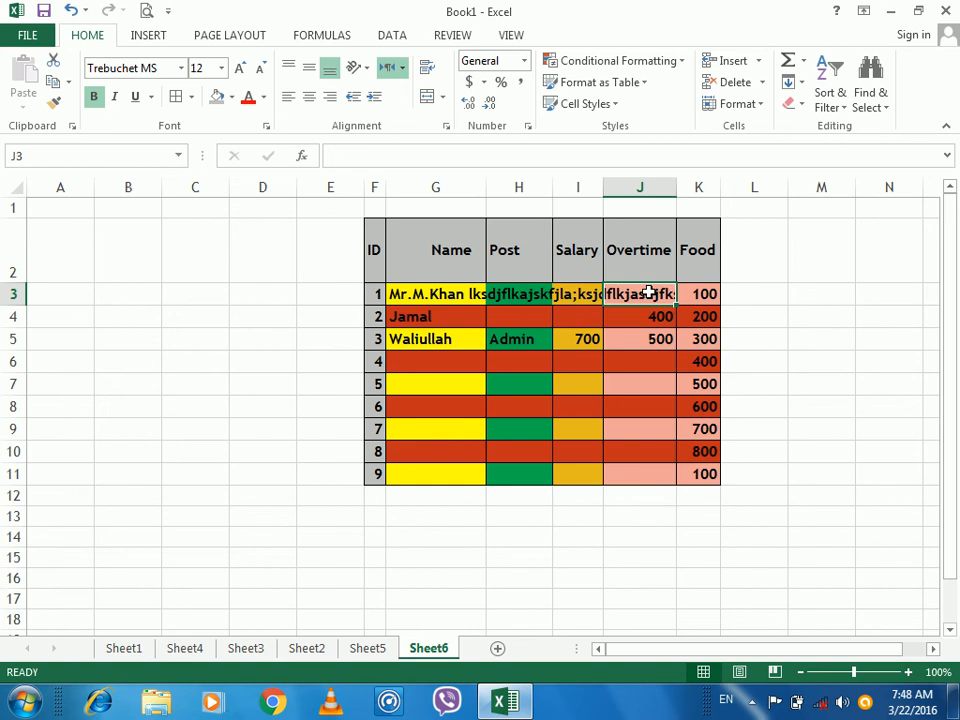
{"action": "key", "text": "Down"}
- Merge G3:I3 with Merge Across so the long name spans the Name, Post and Salary columns
{"action": "left_click", "coordinate": [398, 290]}
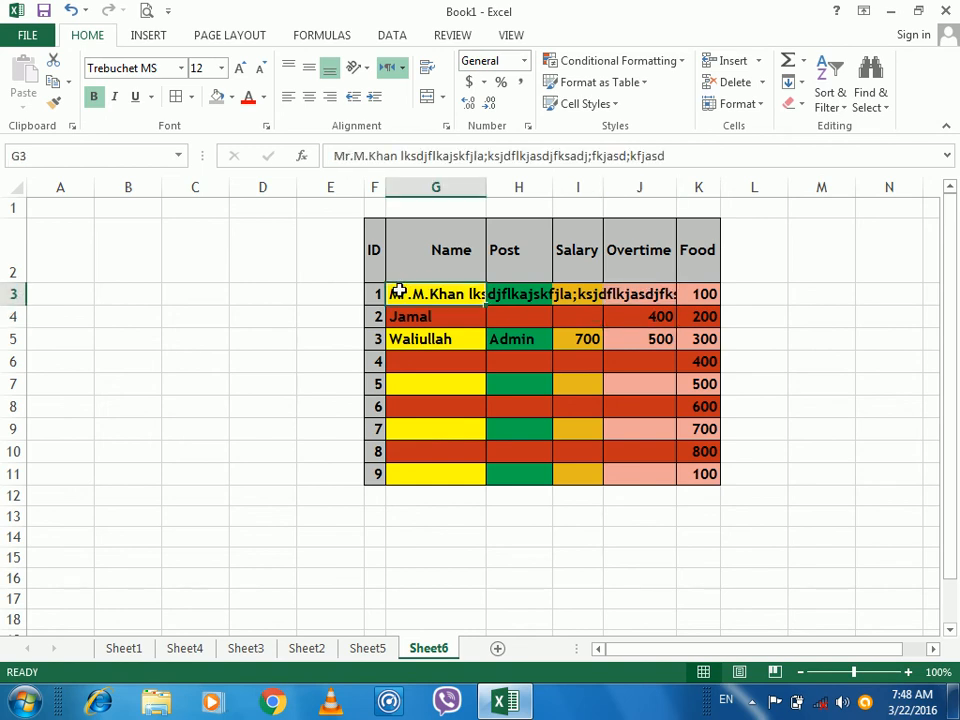
{"action": "left_click_drag", "start_coordinate": [398, 290], "coordinate": [568, 288]}
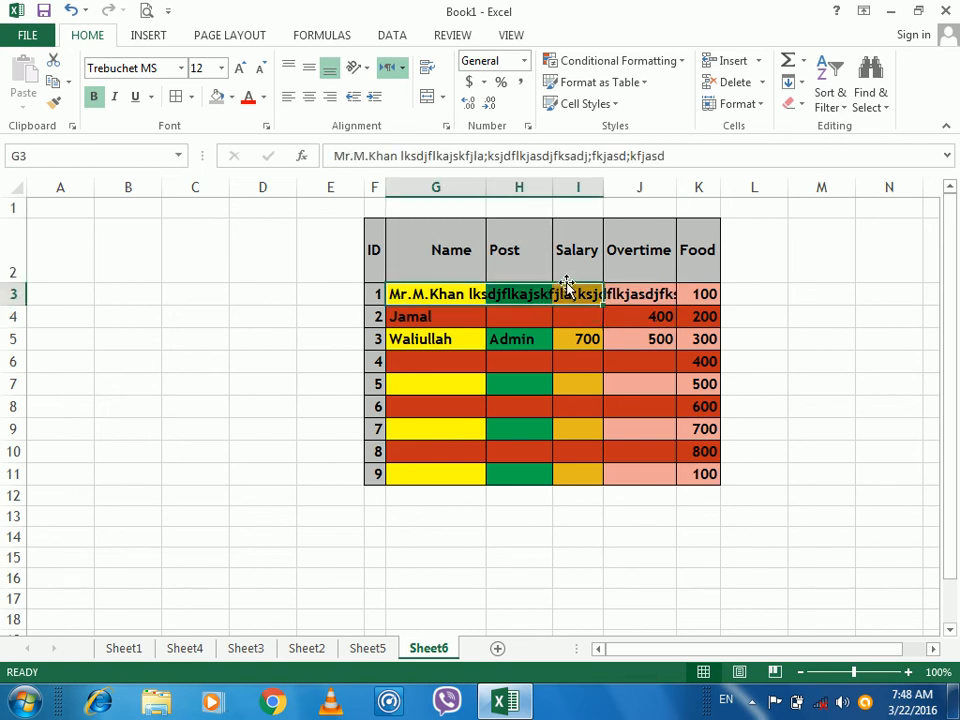
{"action": "left_click", "coordinate": [440, 97]}
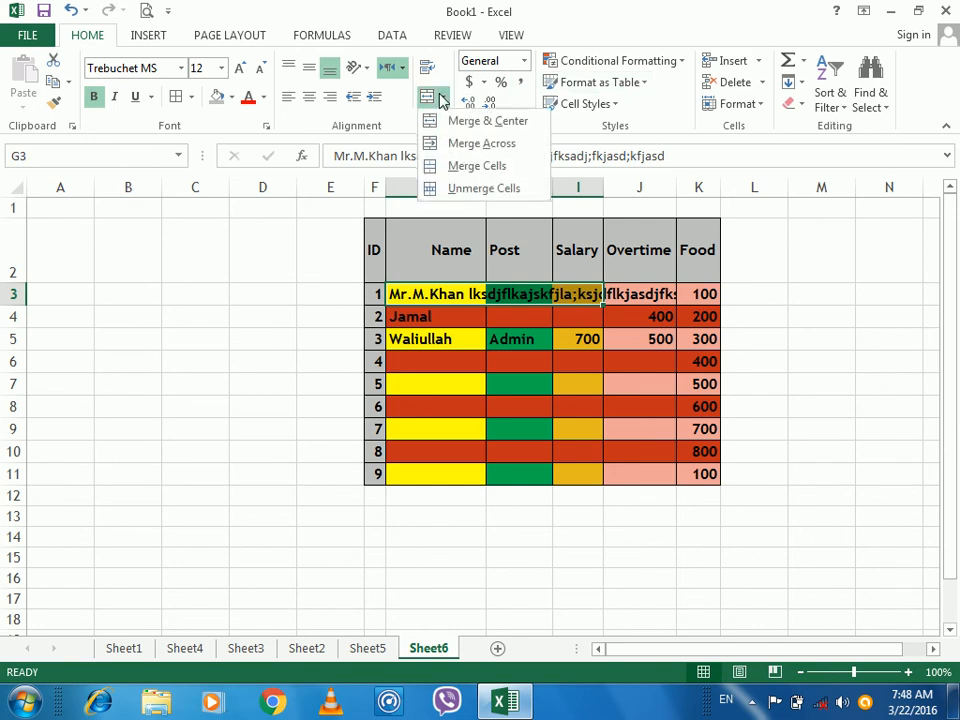
{"action": "left_click", "coordinate": [455, 143]}
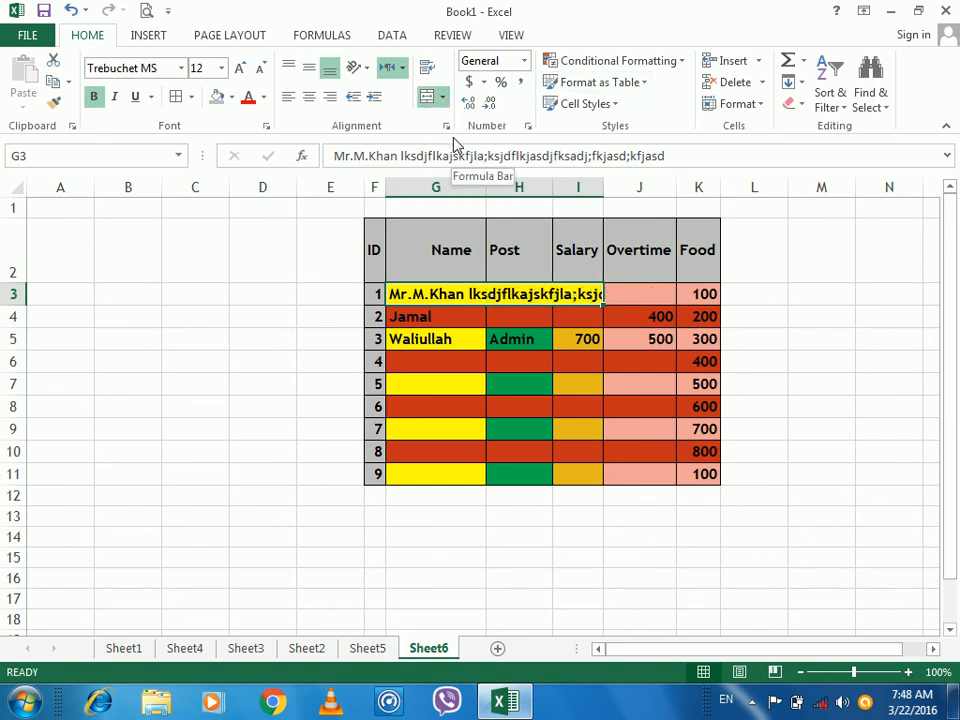
{"action": "left_click", "coordinate": [472, 311]}
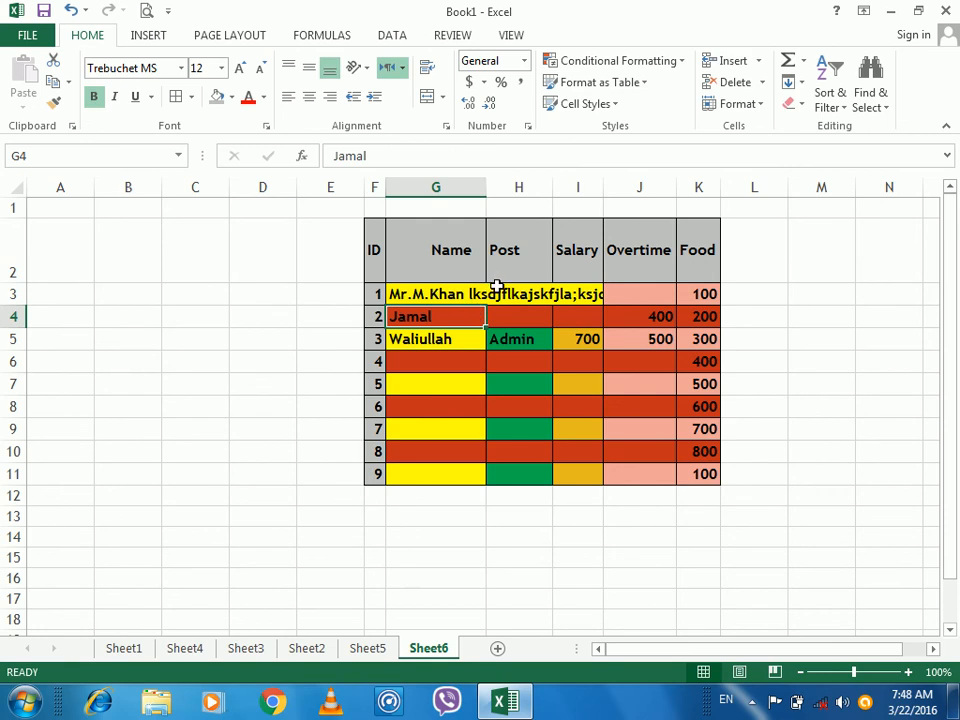
{"action": "left_click", "coordinate": [540, 288]}
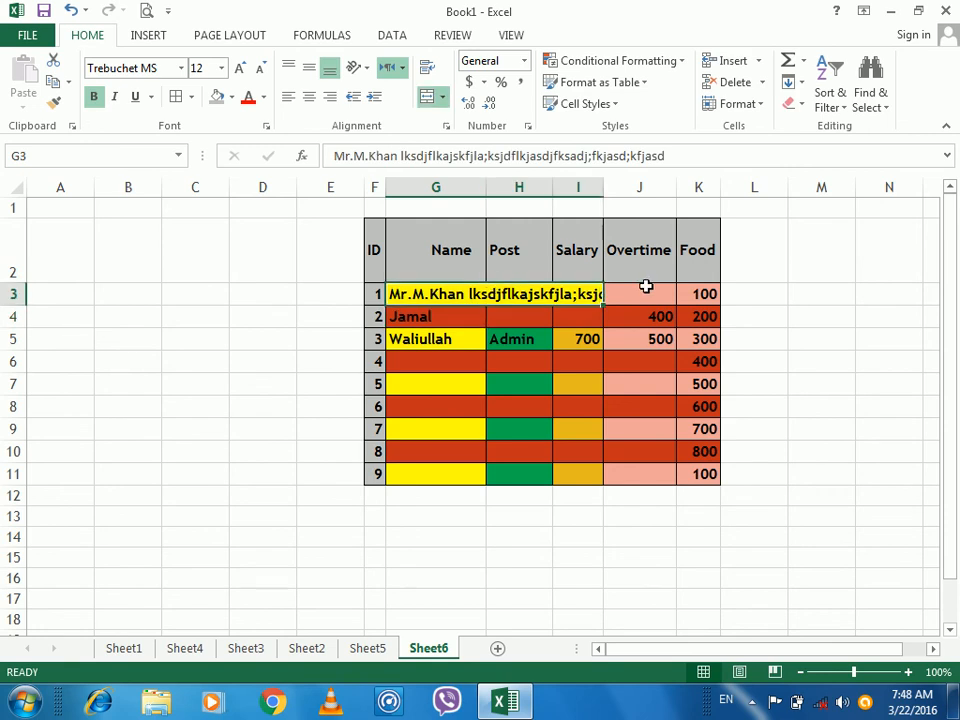
- Split the merged G3:I3 by toggling off Merge & Center and rejoin it with Merge Across, doing this twice
{"action": "left_click", "coordinate": [443, 99]}
{"action": "left_click", "coordinate": [457, 120]}
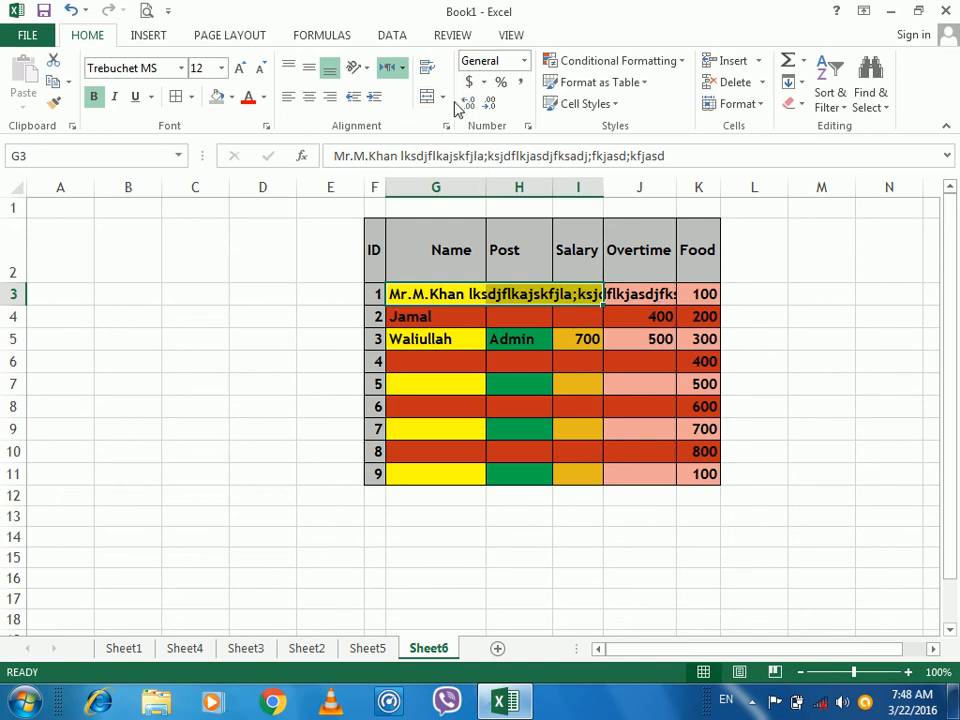
{"action": "left_click", "coordinate": [443, 99]}
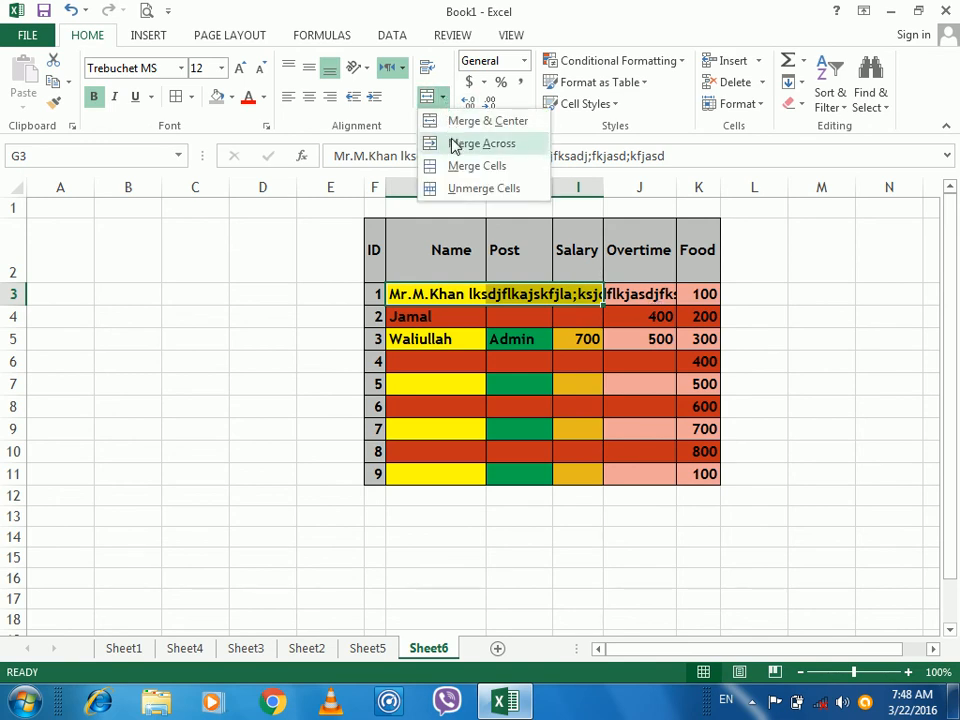
{"action": "left_click", "coordinate": [445, 143]}
{"action": "left_click", "coordinate": [443, 98]}
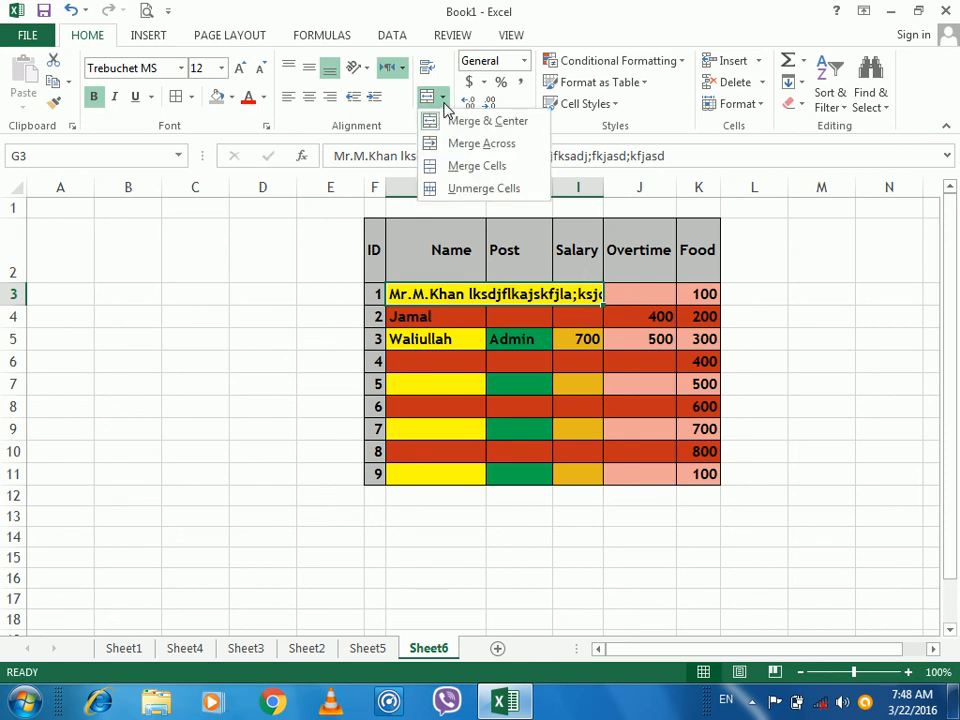
{"action": "left_click", "coordinate": [455, 121]}
{"action": "left_click", "coordinate": [443, 98]}
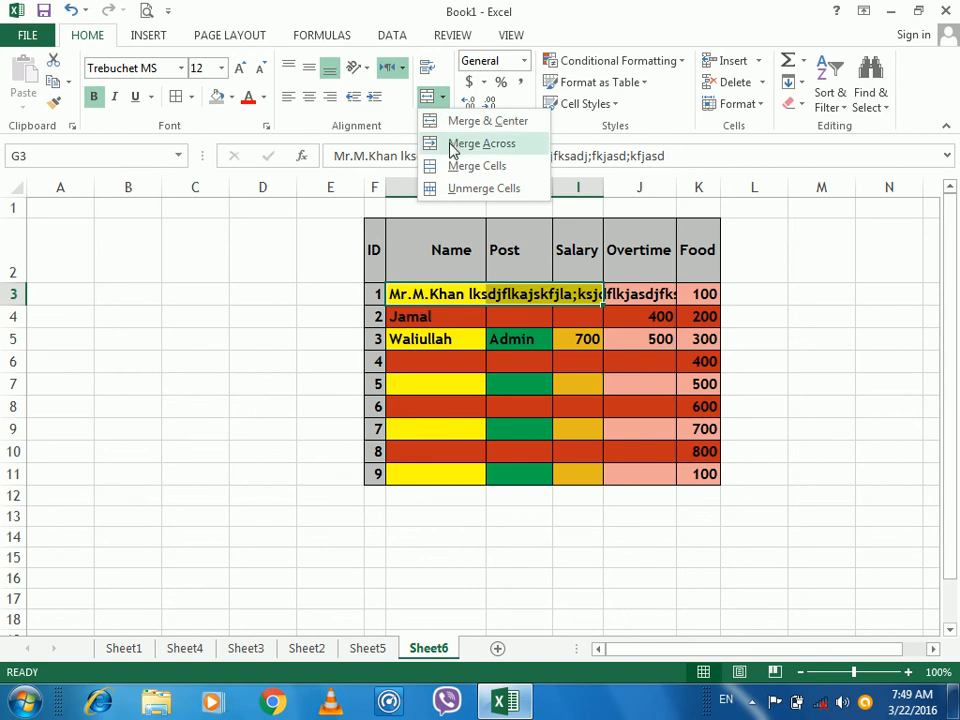
{"action": "left_click", "coordinate": [455, 140]}
{"action": "left_click", "coordinate": [443, 100]}
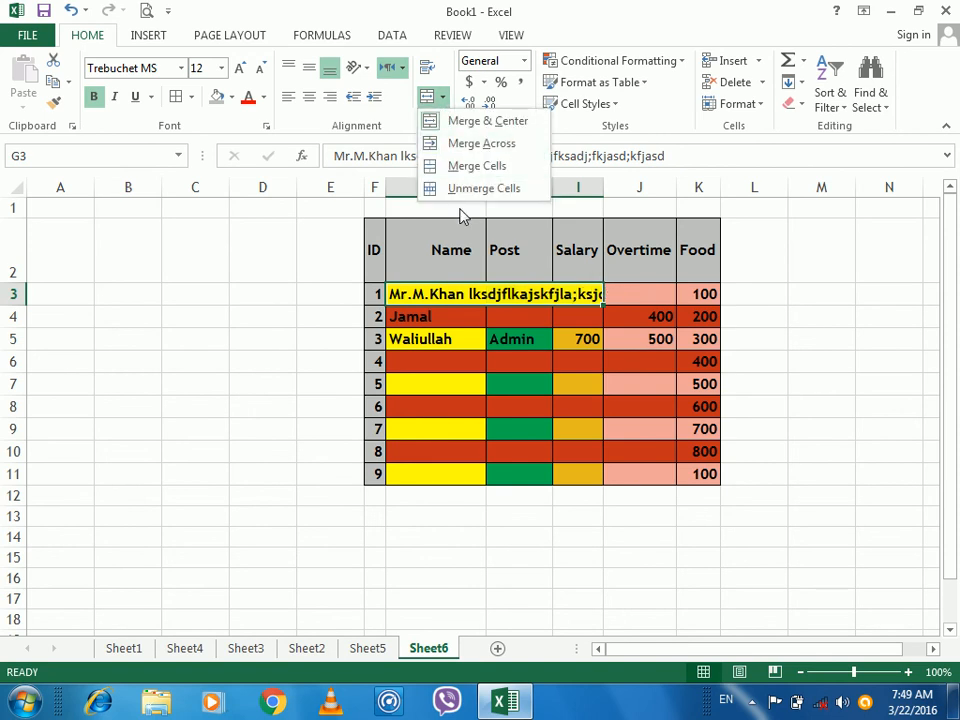
{"action": "left_click", "coordinate": [386, 286]}
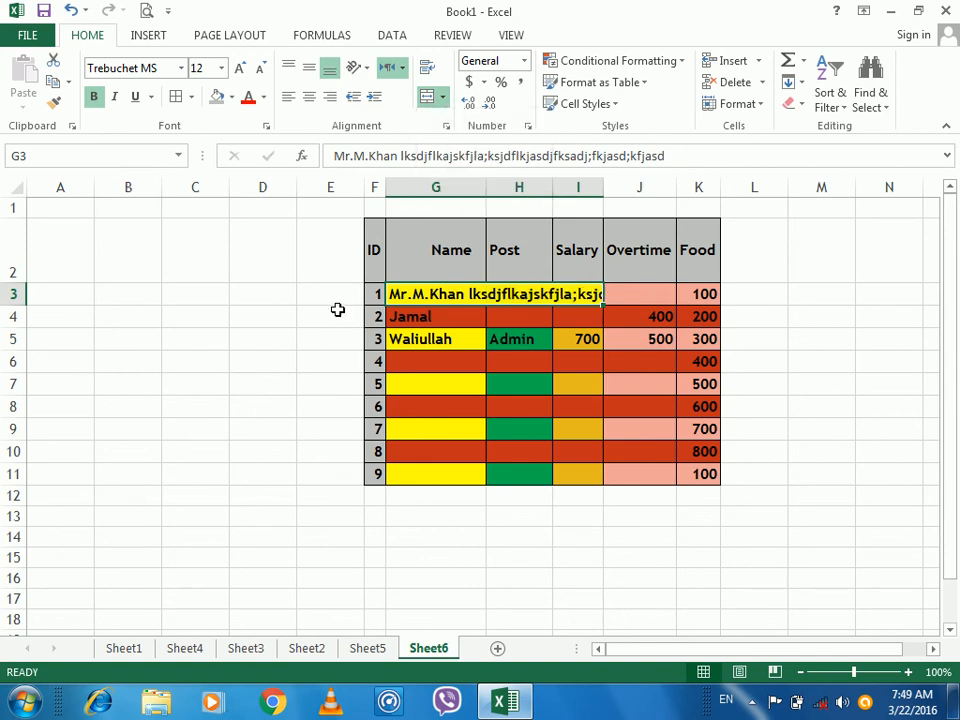
- Apply Shrink to fit to the merged name cell G3:I3 through its alignment settings and remove it again
{"action": "left_click", "coordinate": [446, 126]}
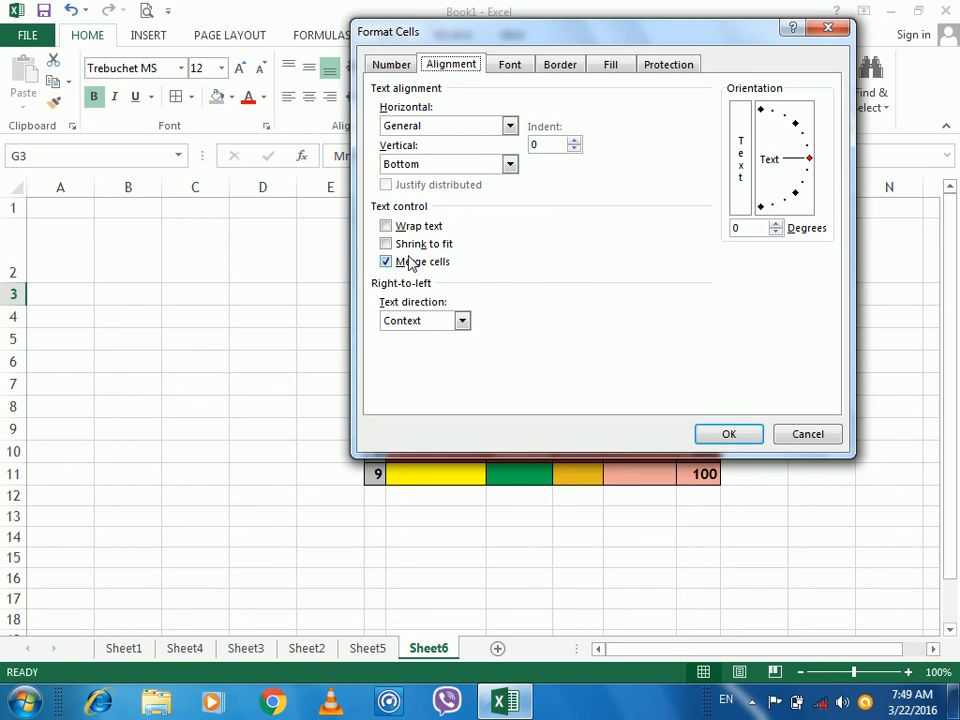
{"action": "left_click", "coordinate": [410, 244]}
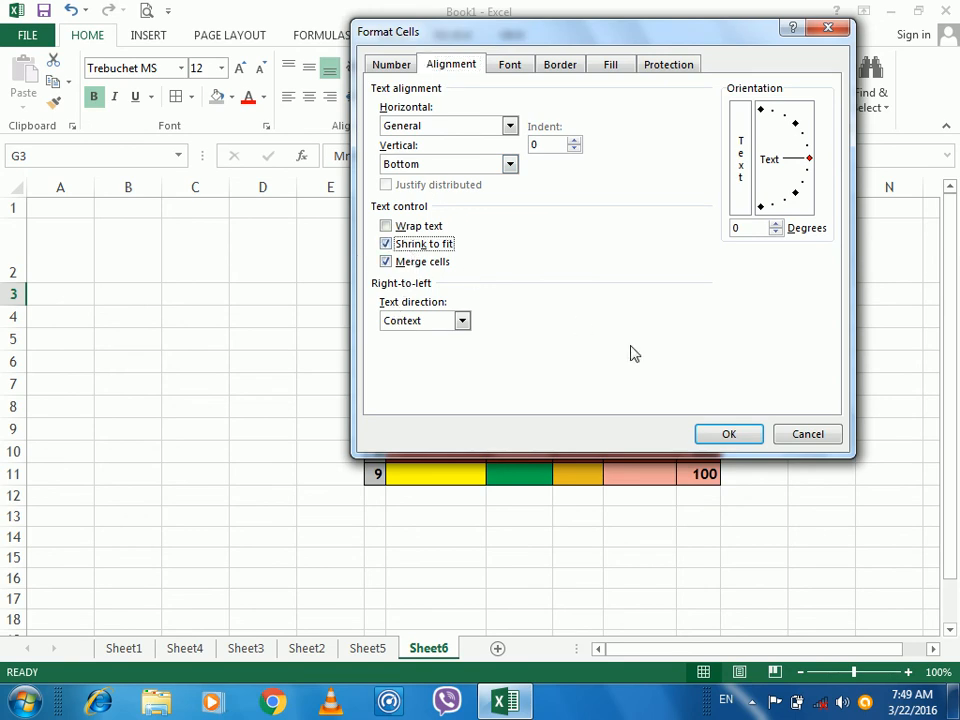
{"action": "left_click", "coordinate": [751, 436]}
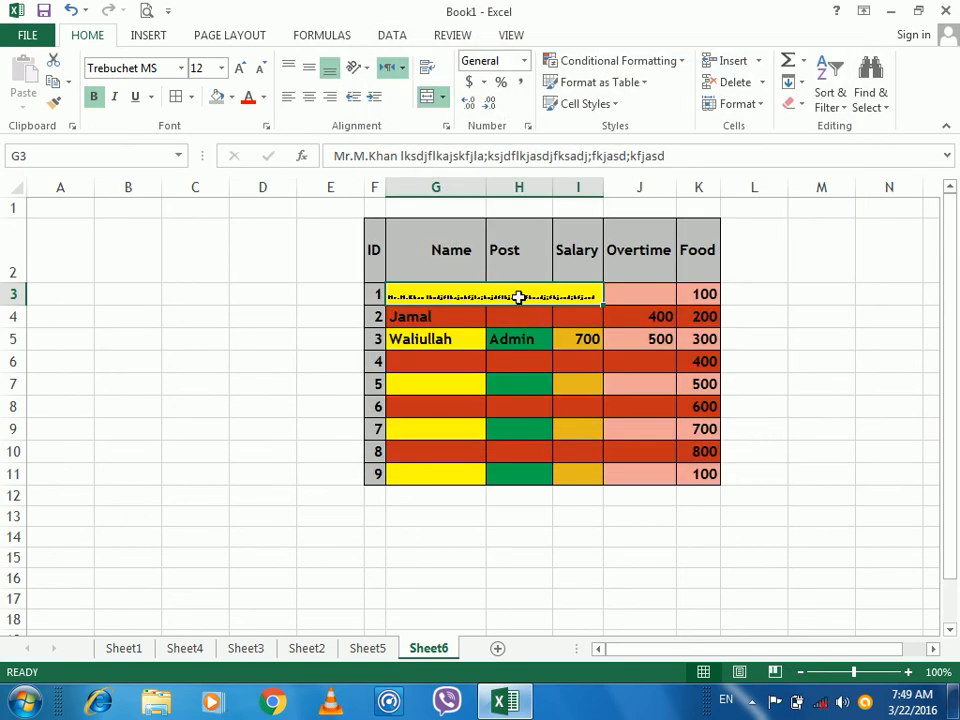
{"action": "left_click", "coordinate": [446, 126]}
{"action": "left_click", "coordinate": [418, 246]}
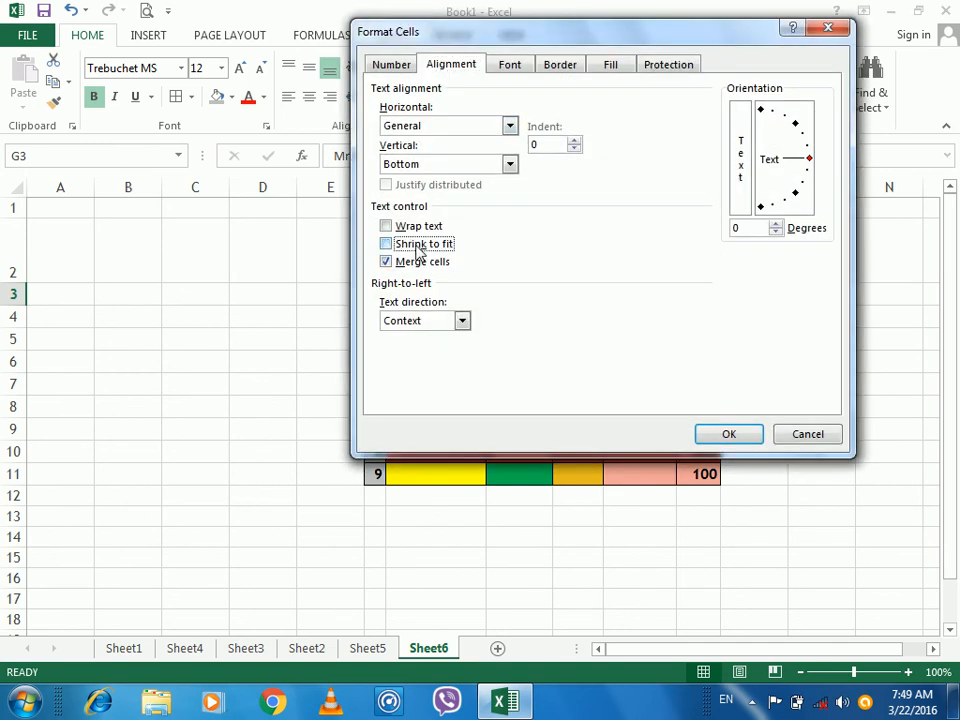
{"action": "left_click", "coordinate": [720, 435]}
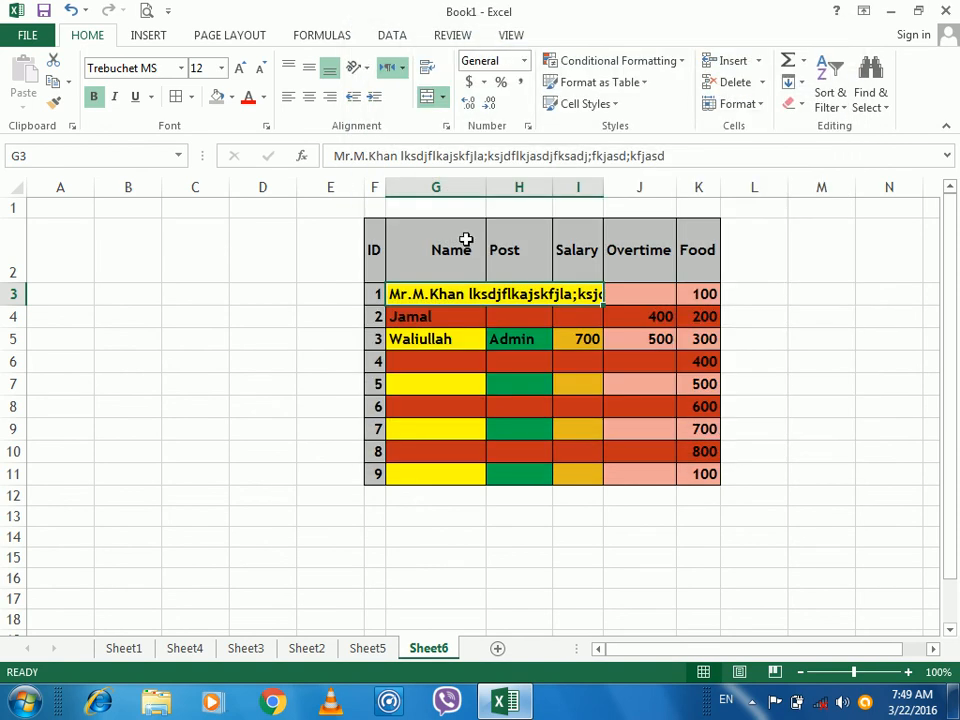
{"action": "left_click", "coordinate": [213, 296]}
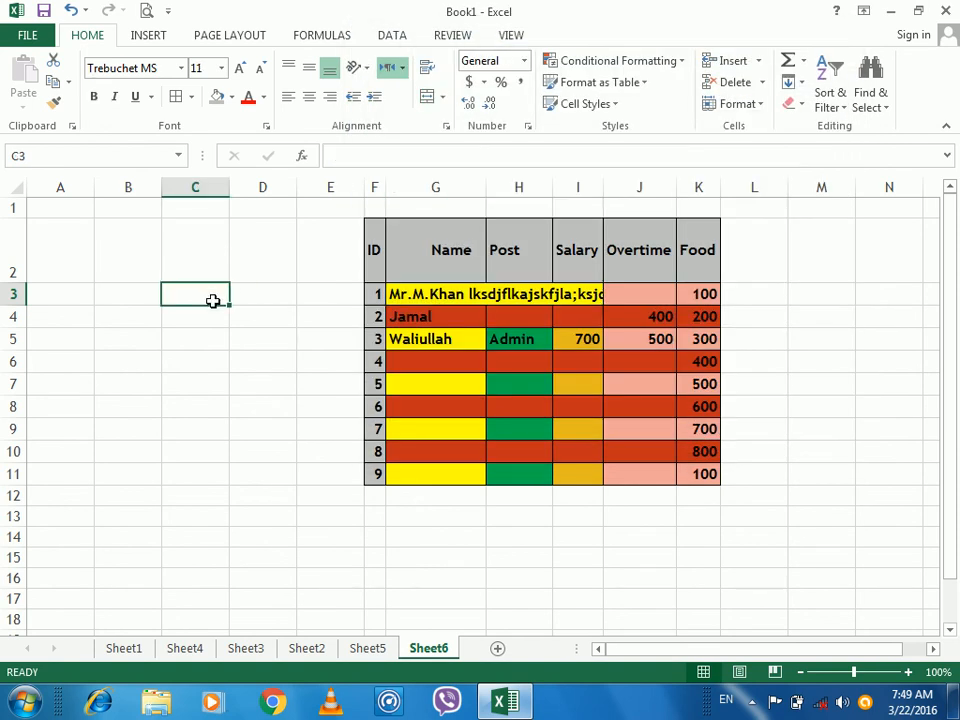
{"action": "left_click", "coordinate": [889, 11]}
{"action": "left_click", "coordinate": [753, 703]}
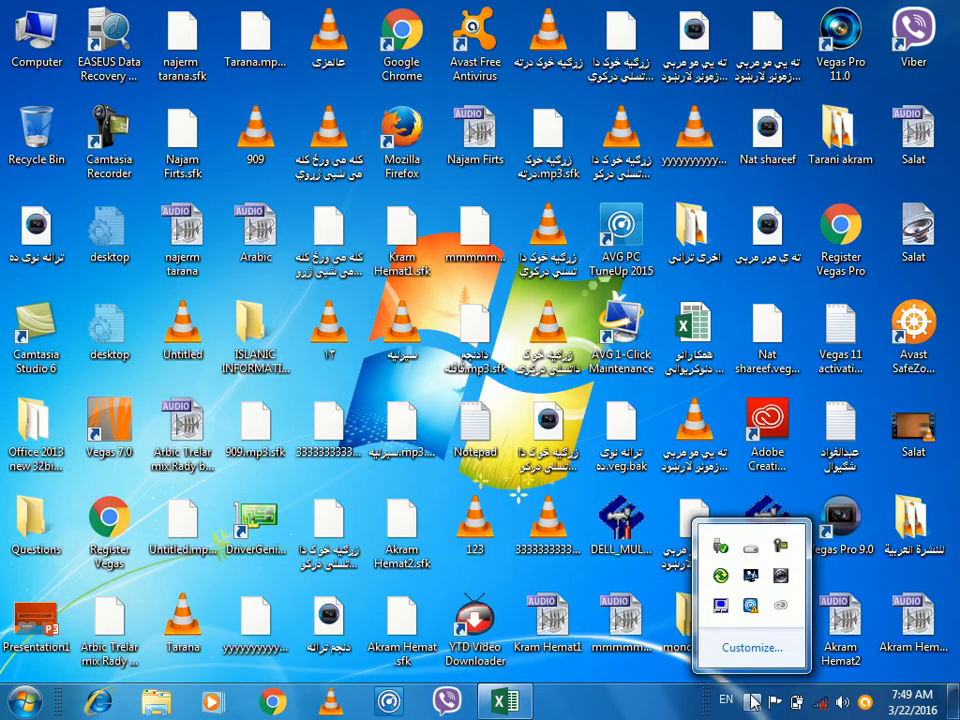
{"action": "left_click", "coordinate": [781, 545]}
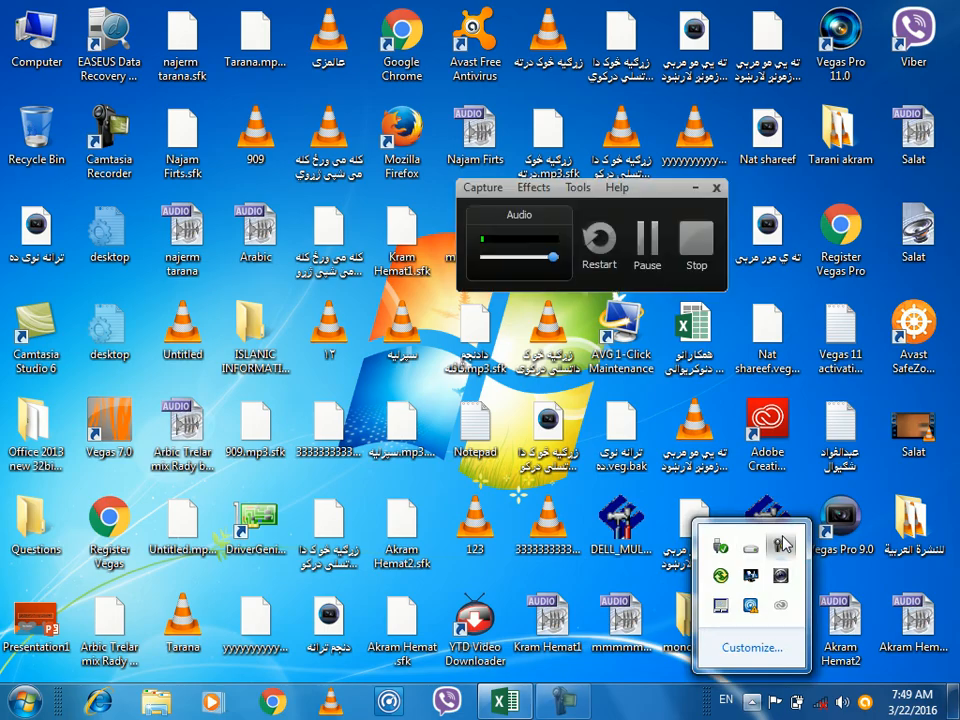